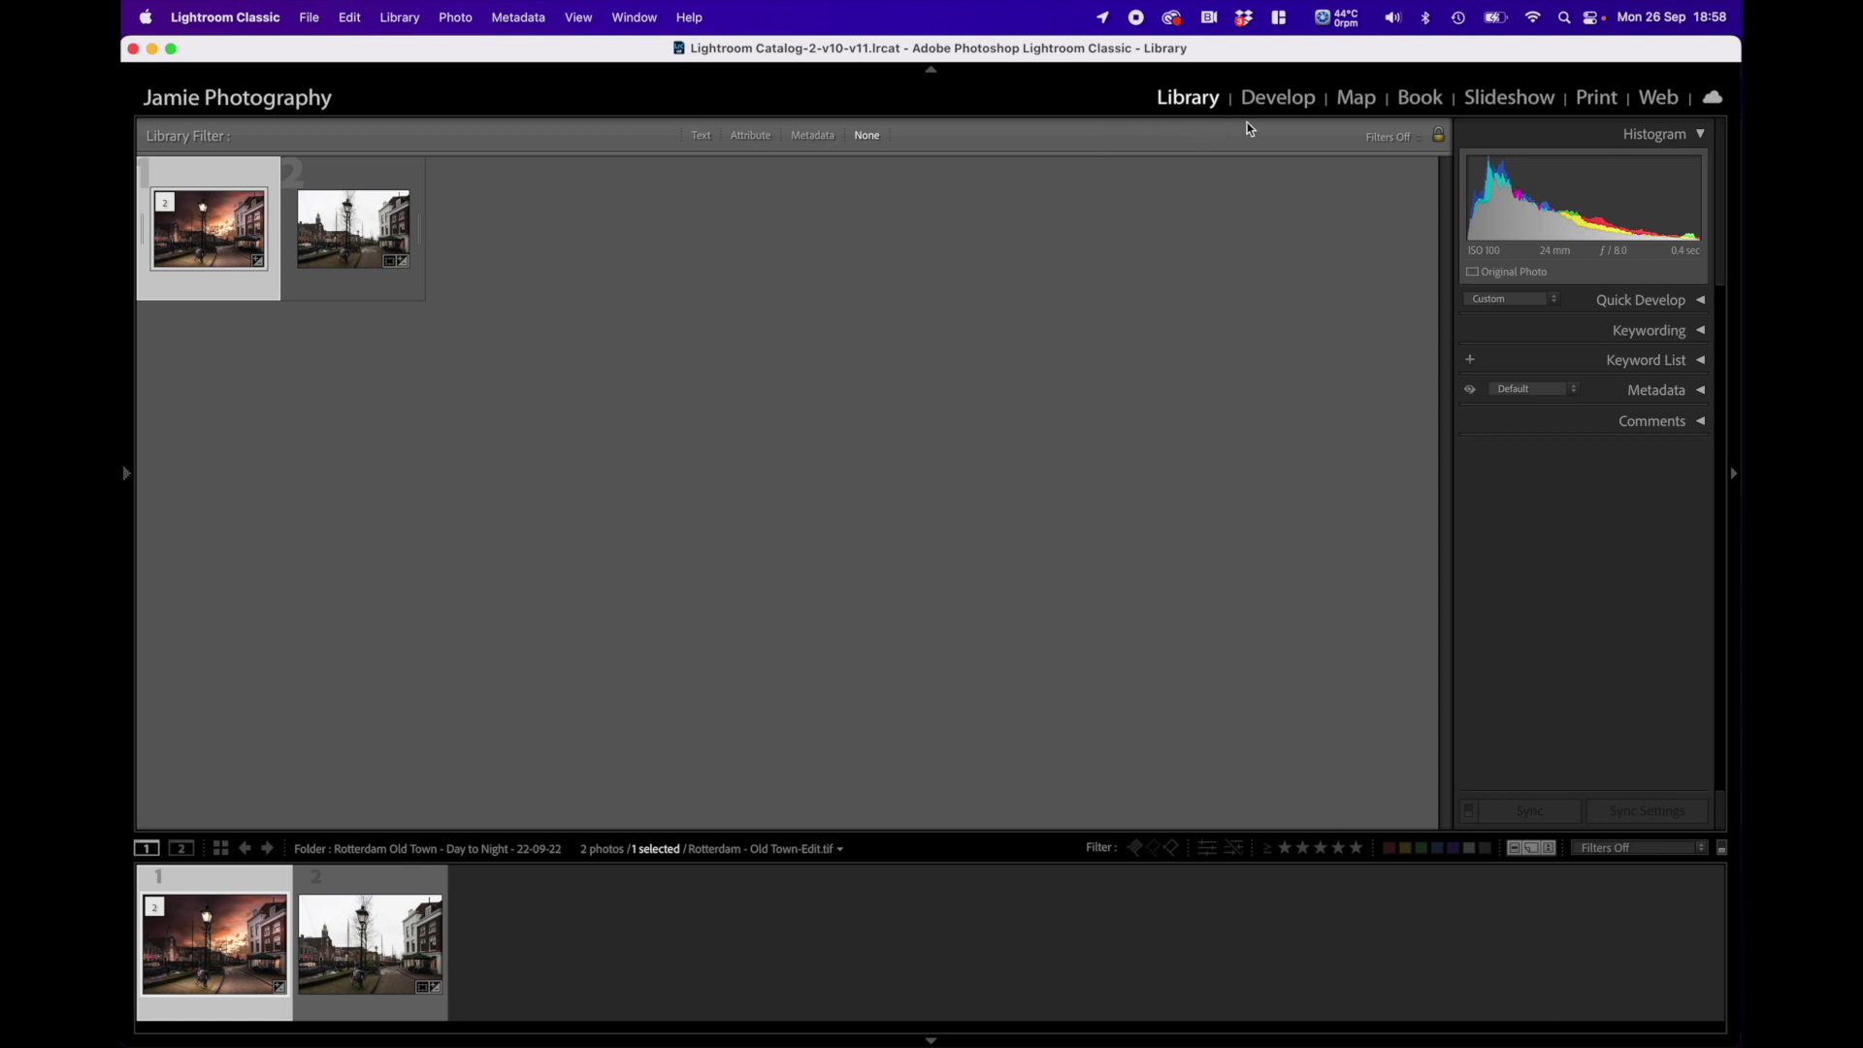
Step: Open the photos in the Develop module and compare the edited Rotterdam TIF with the original DNG
click(1262, 100)
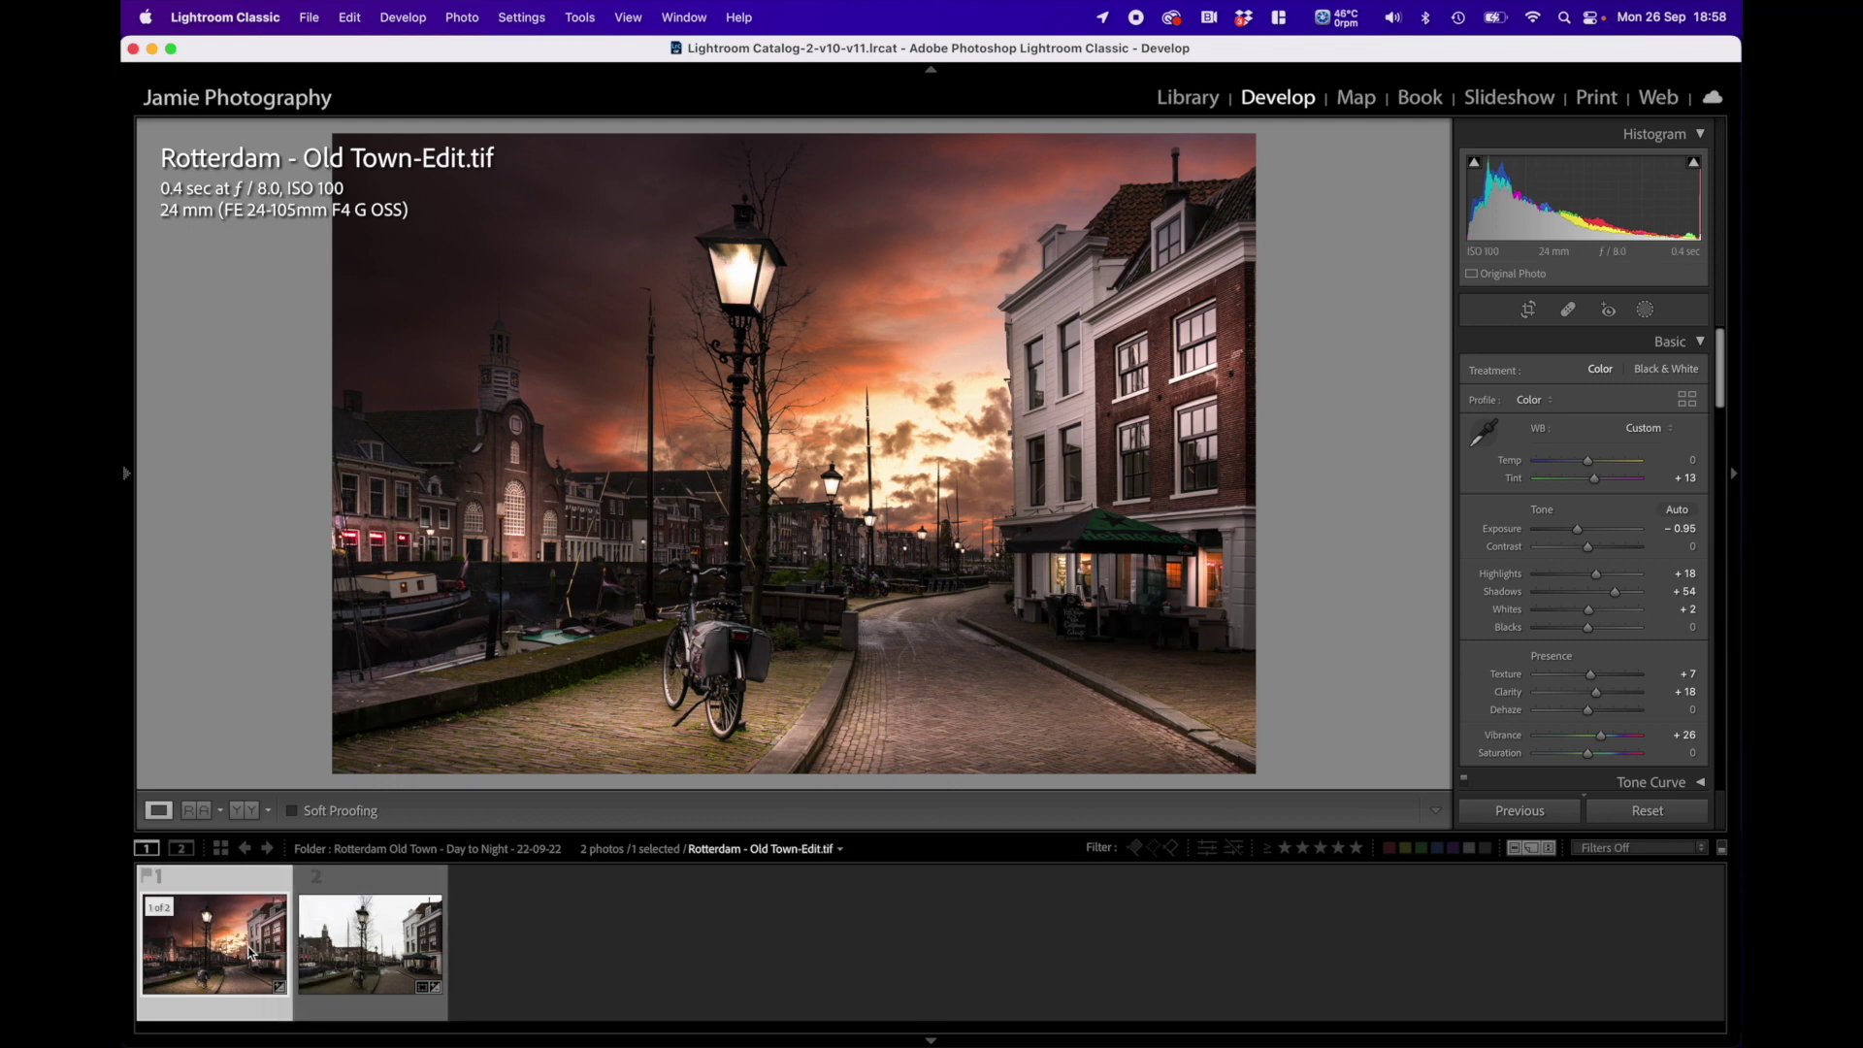
click(364, 958)
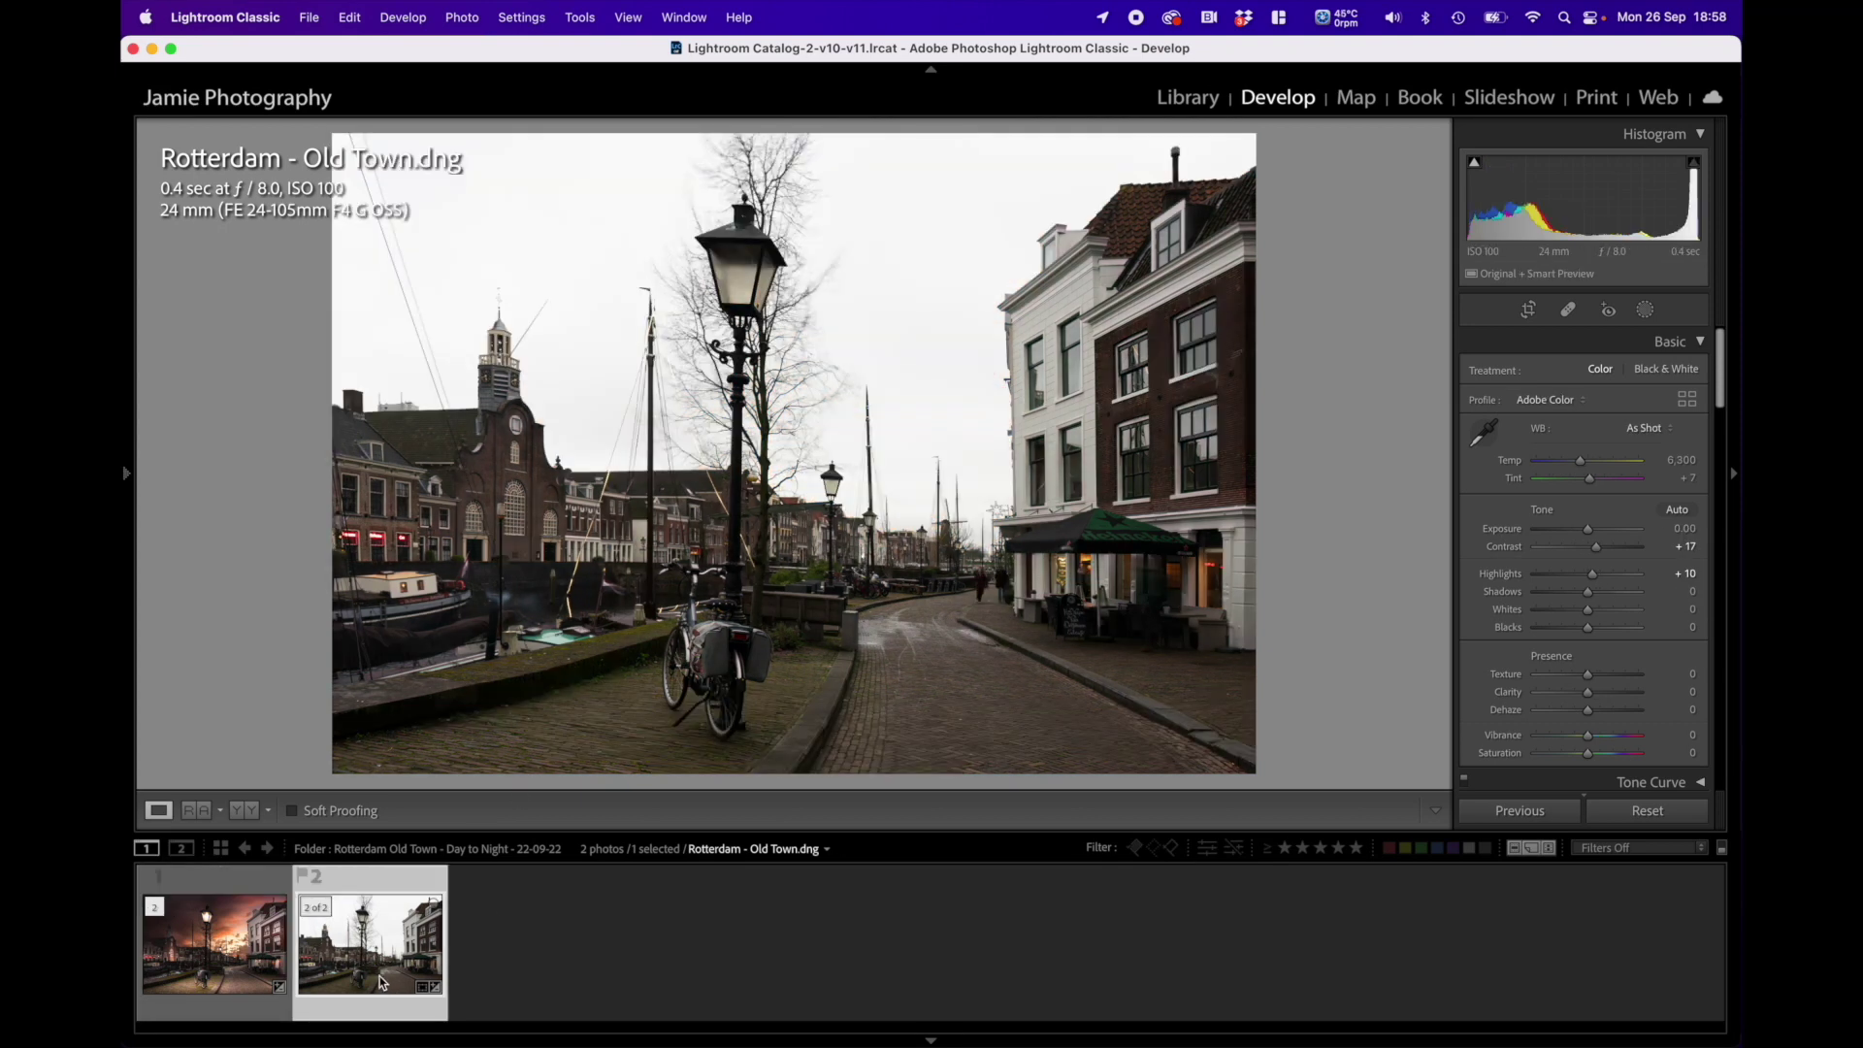
click(254, 946)
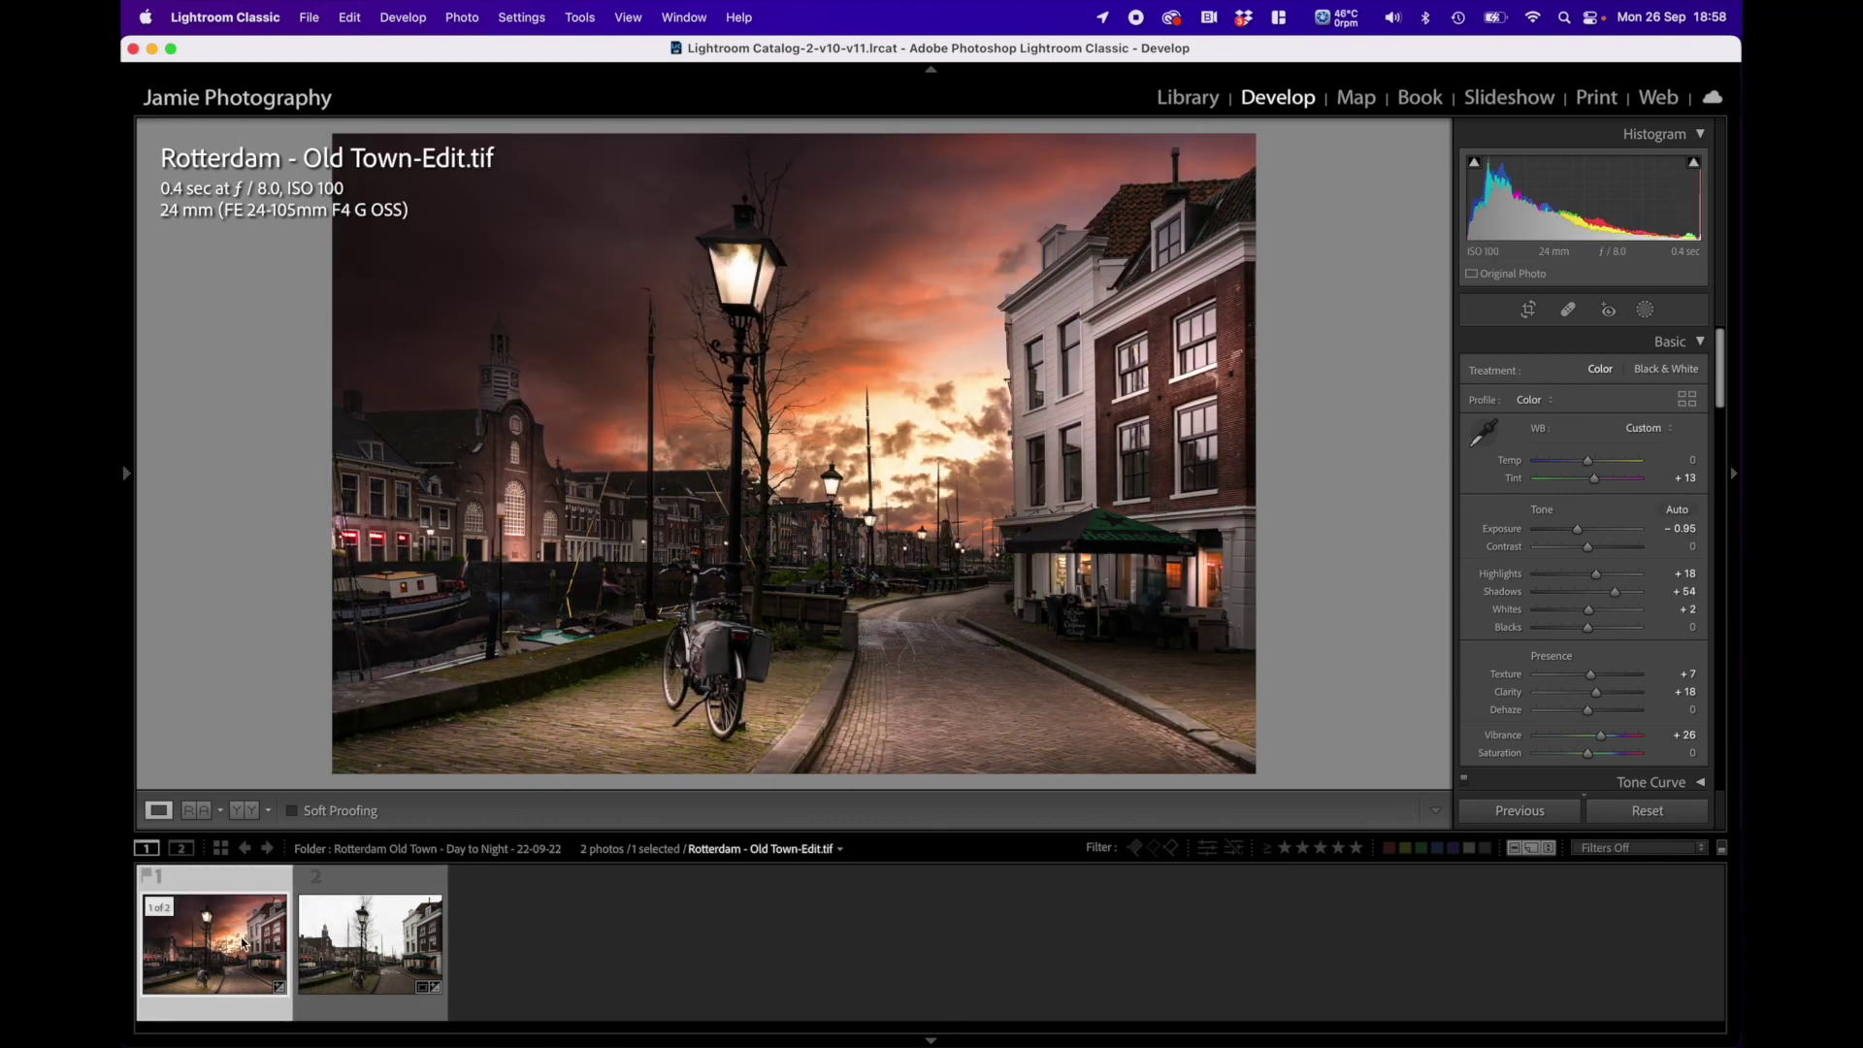
Step: Select both the edited TIF and the original DNG and open the export settings for them
super+click(359, 951)
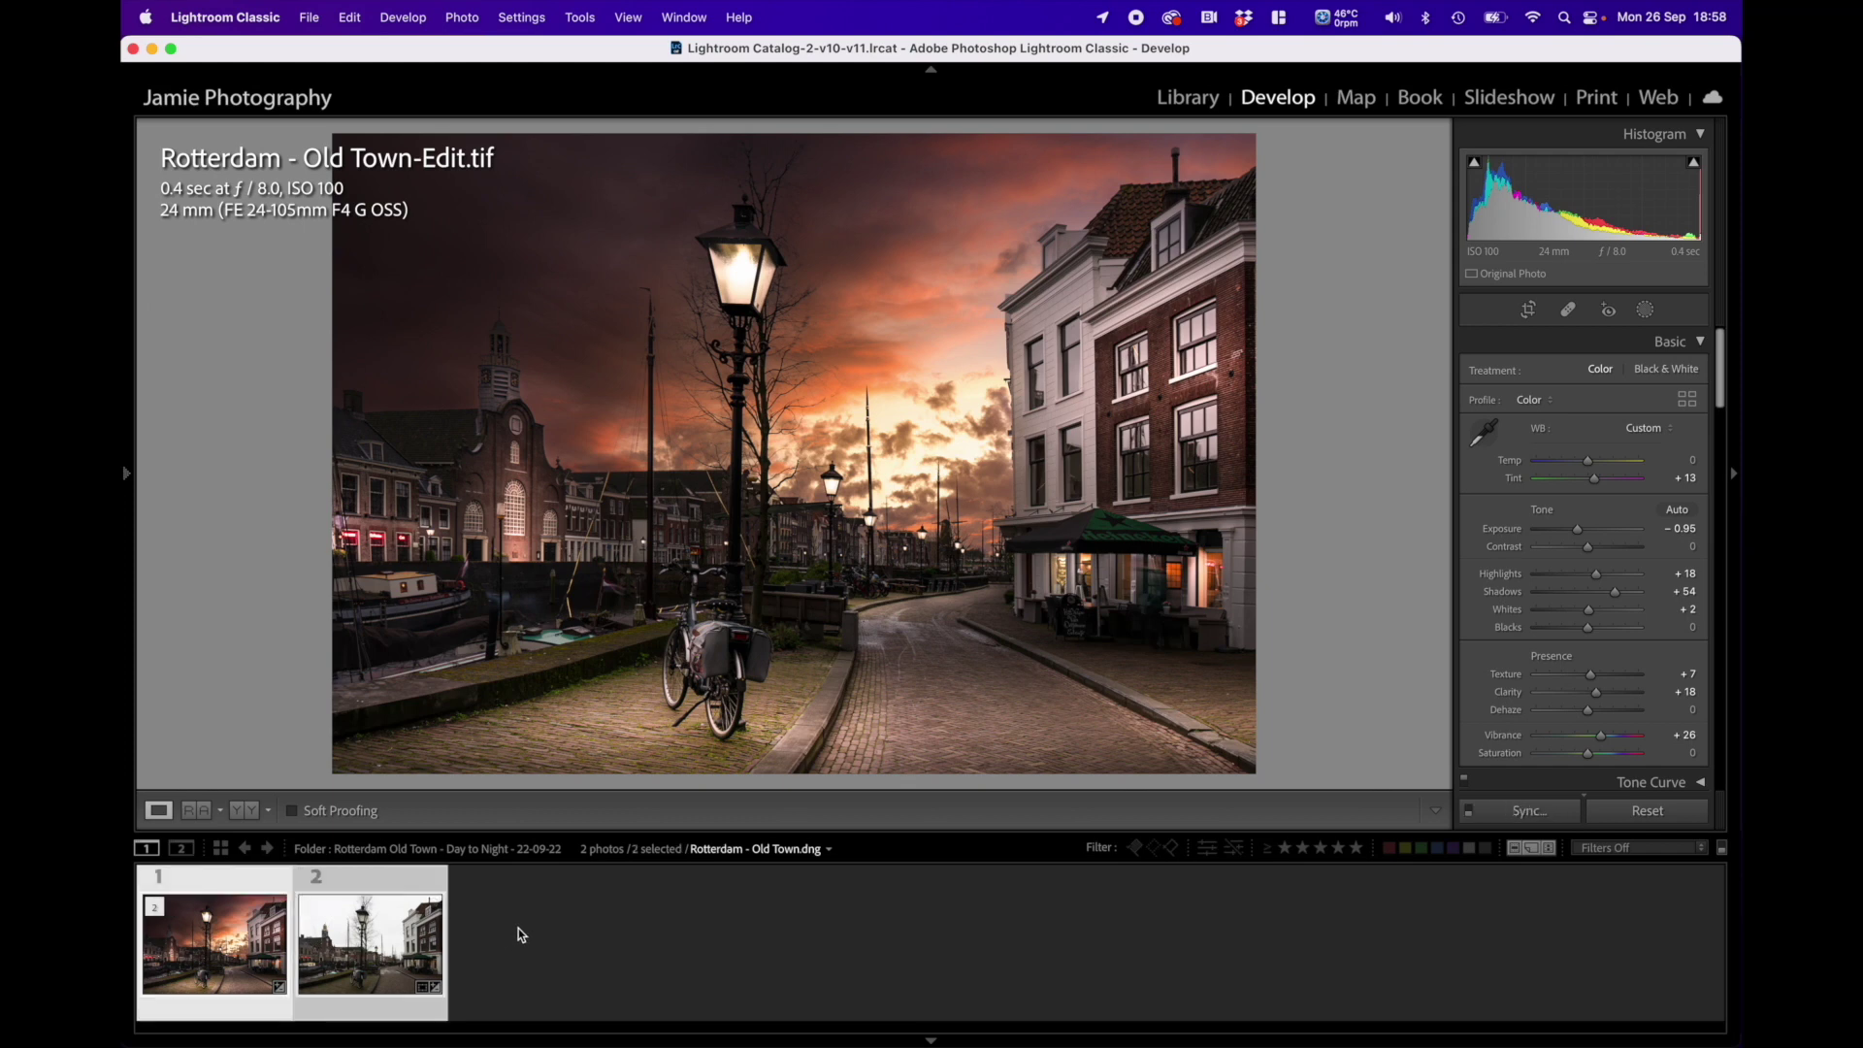
right_click(363, 949)
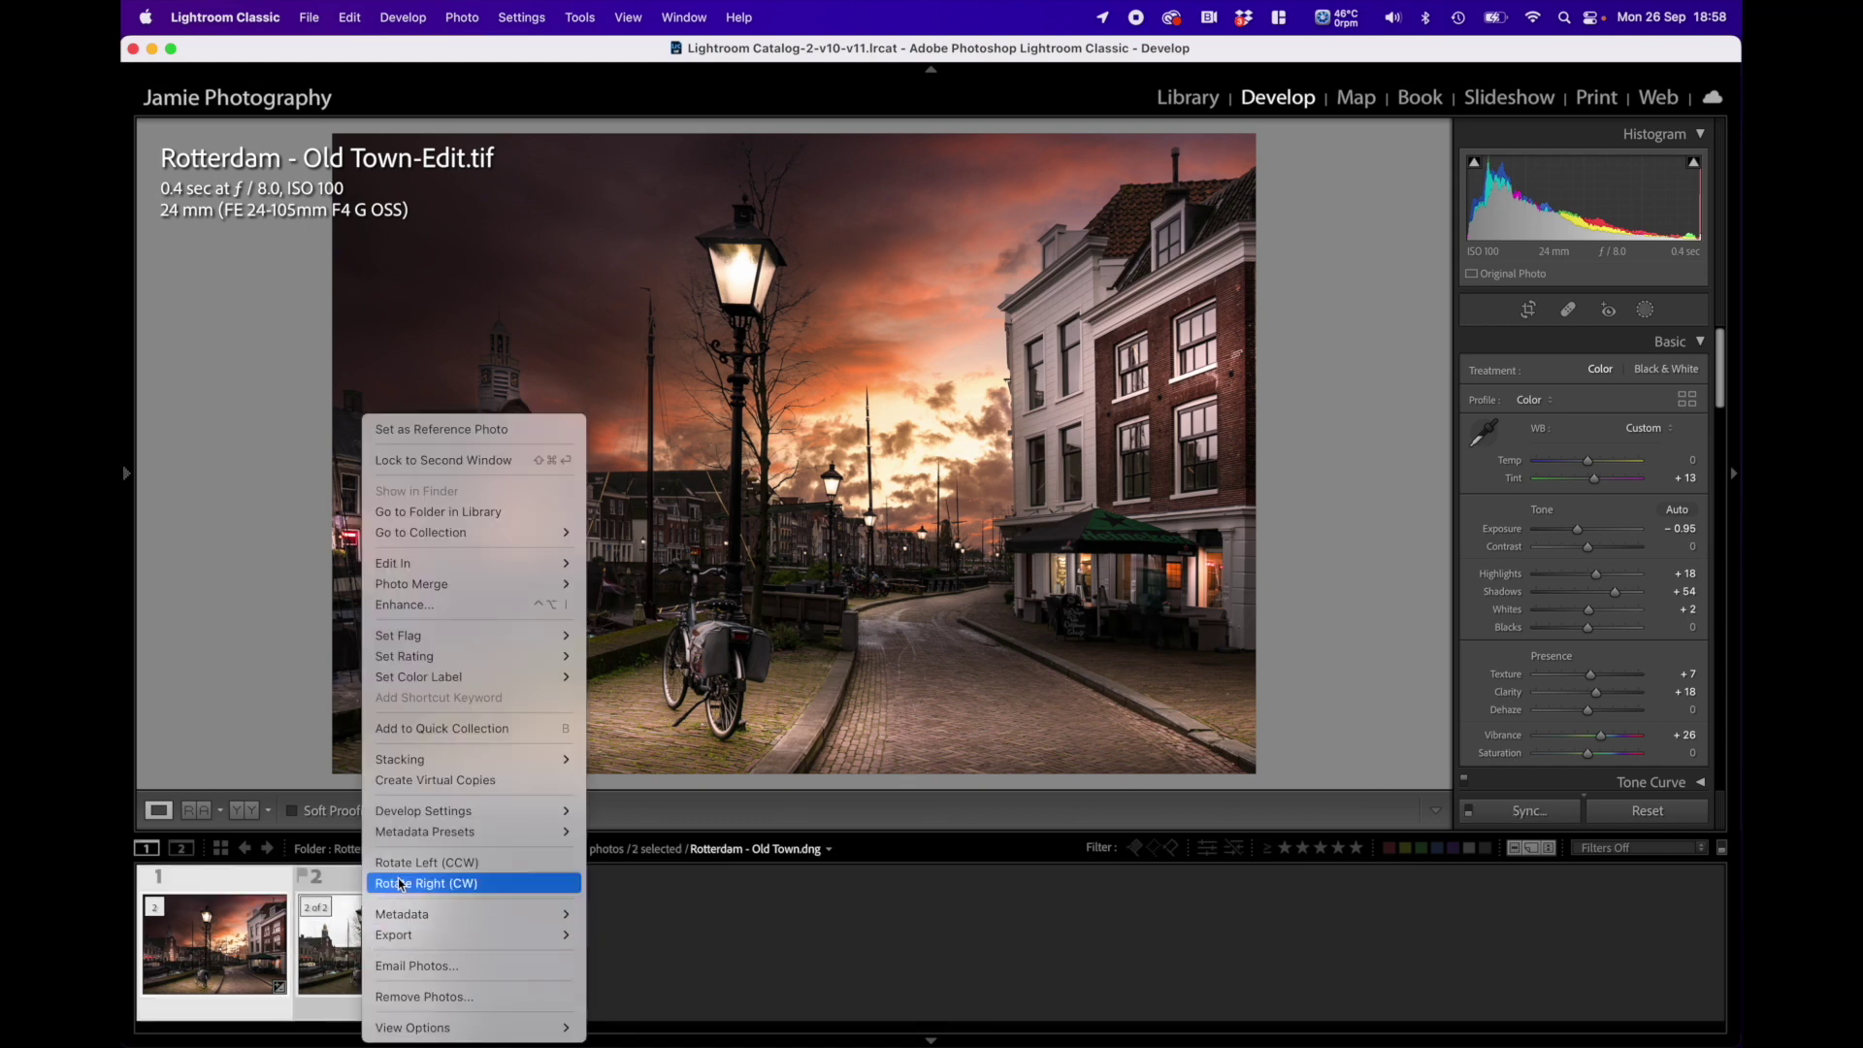
mouse_move(448, 940)
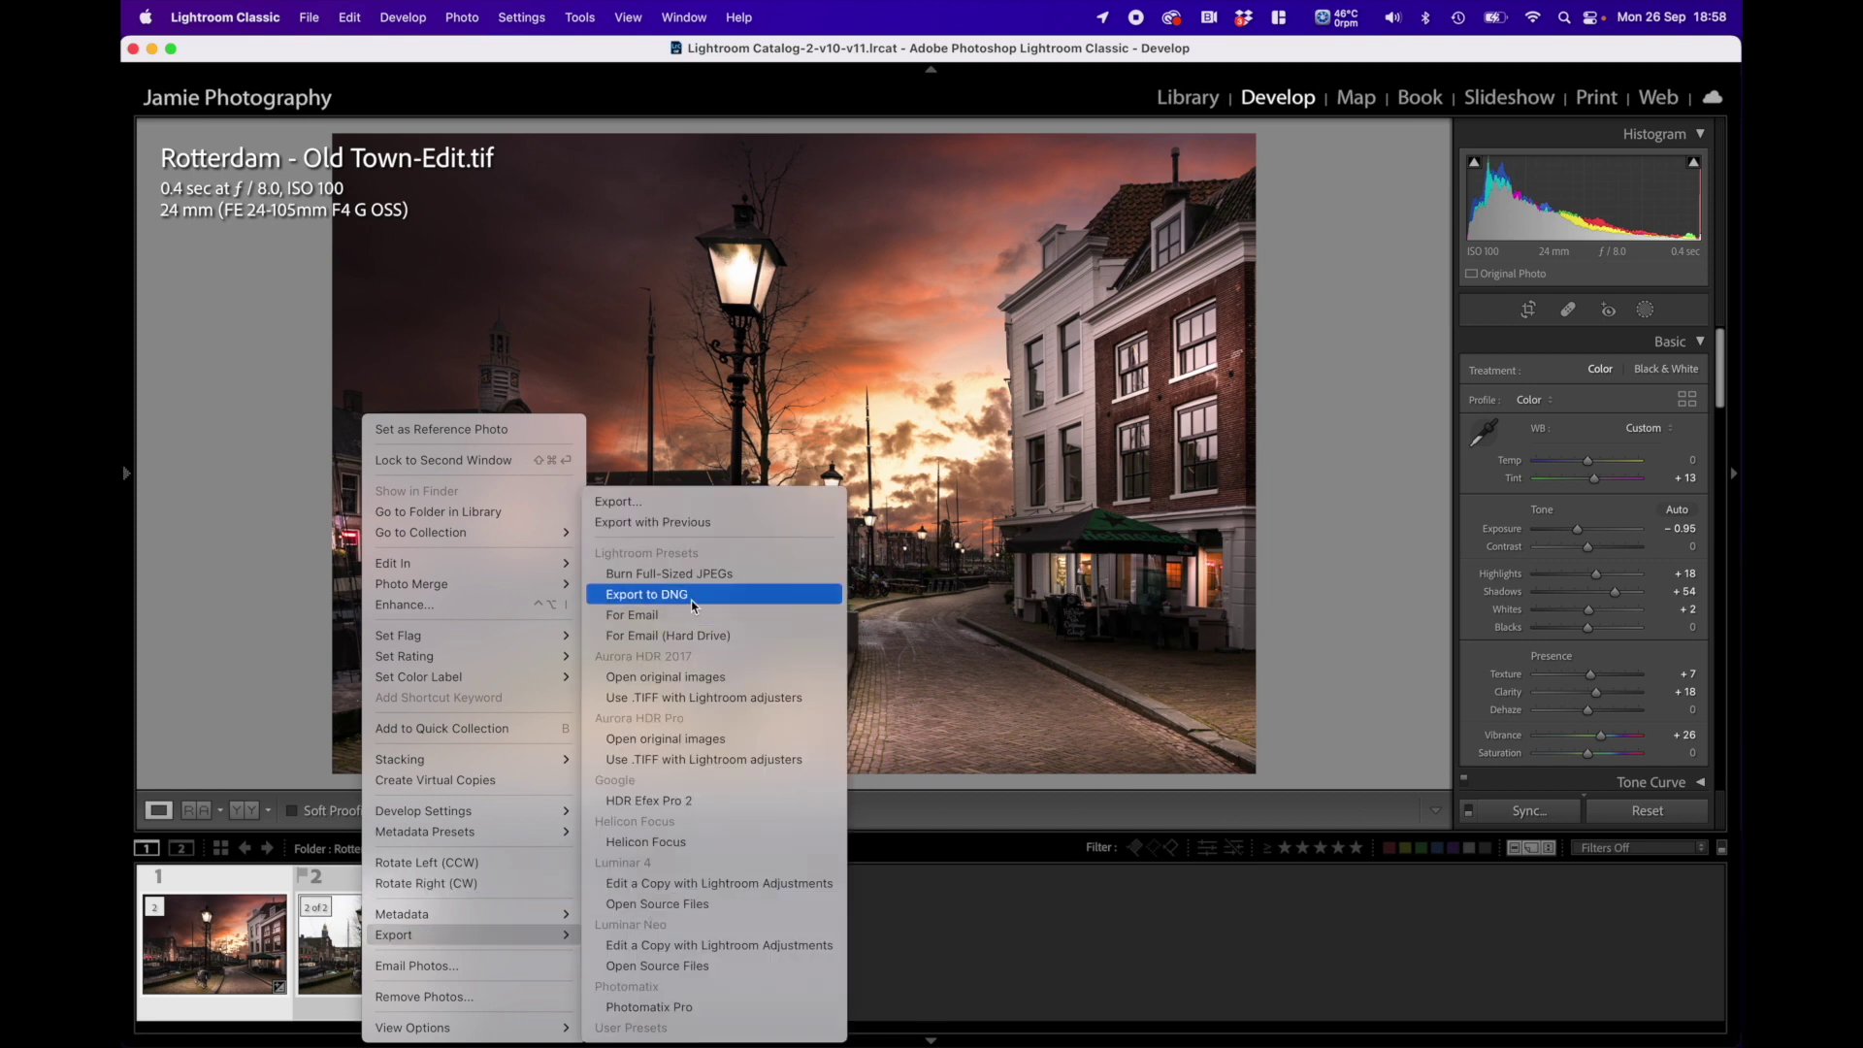
click(665, 504)
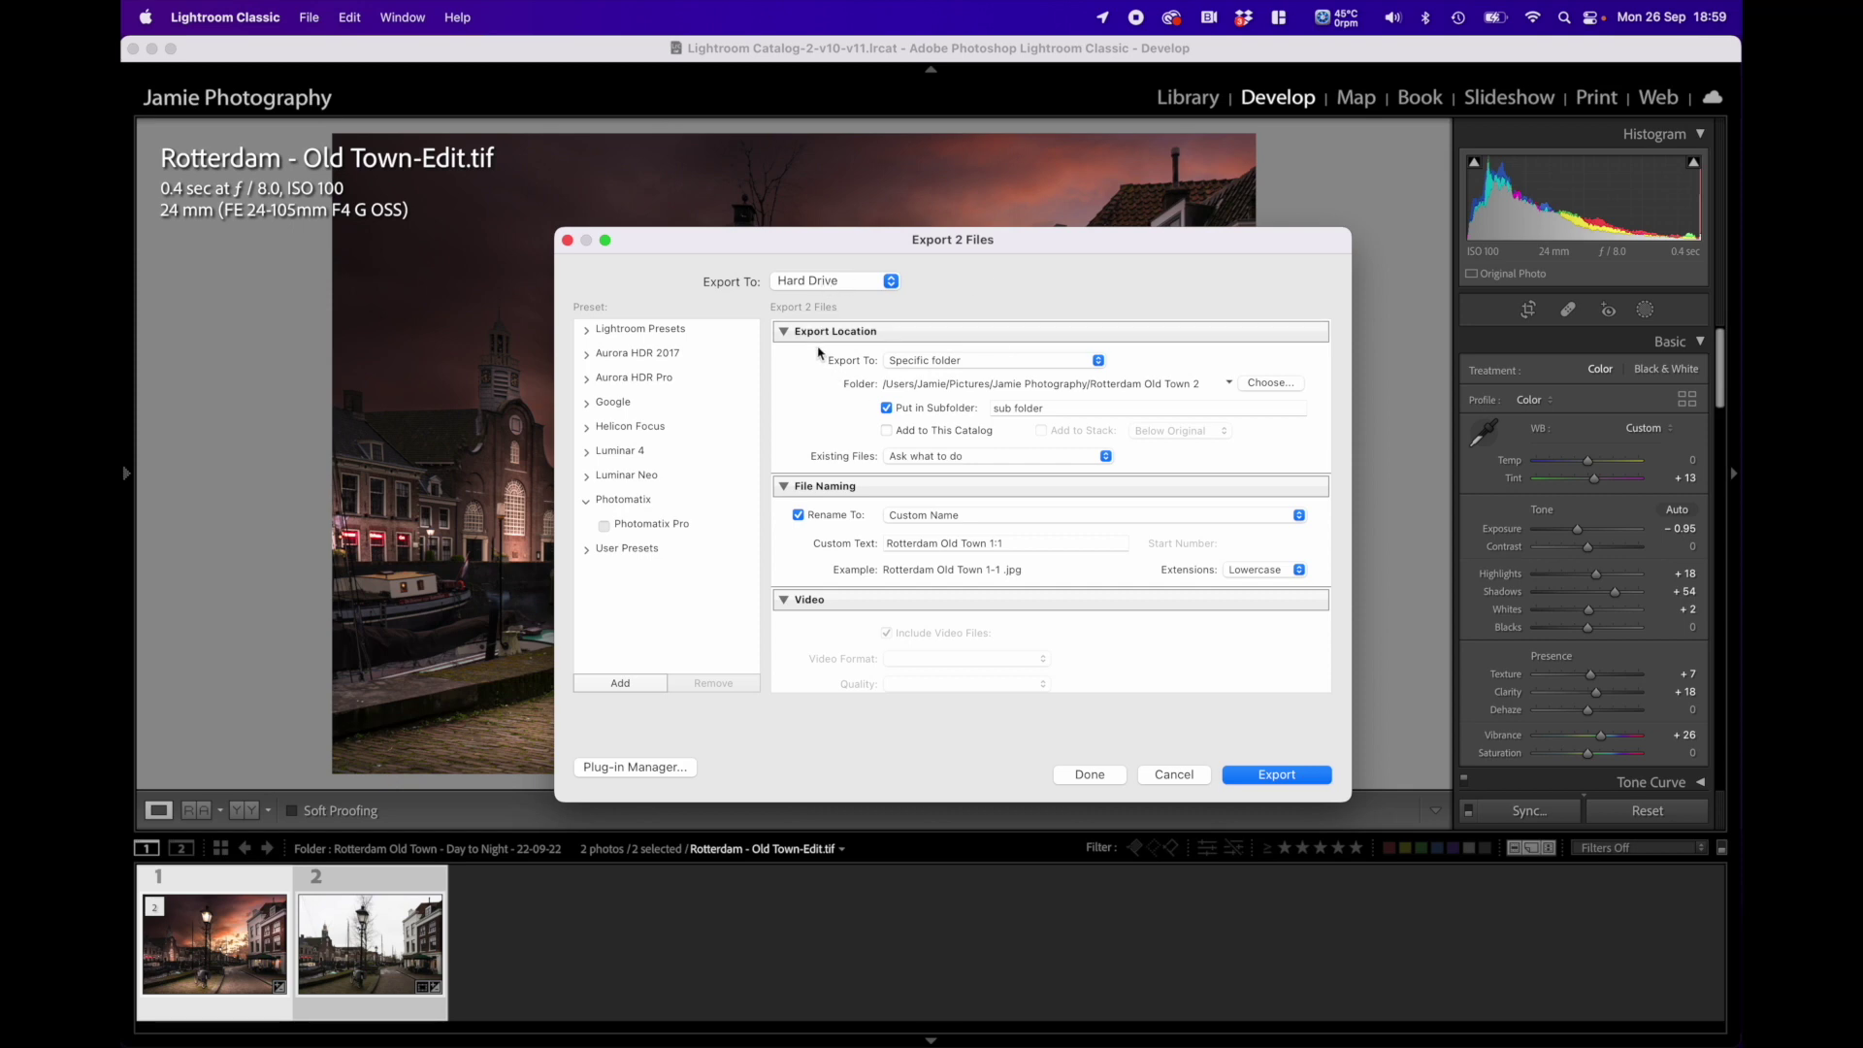
Step: Review the export location options and keep Specific folder as the destination type
scroll(823, 356, down, 1)
scroll(936, 364, down, 2)
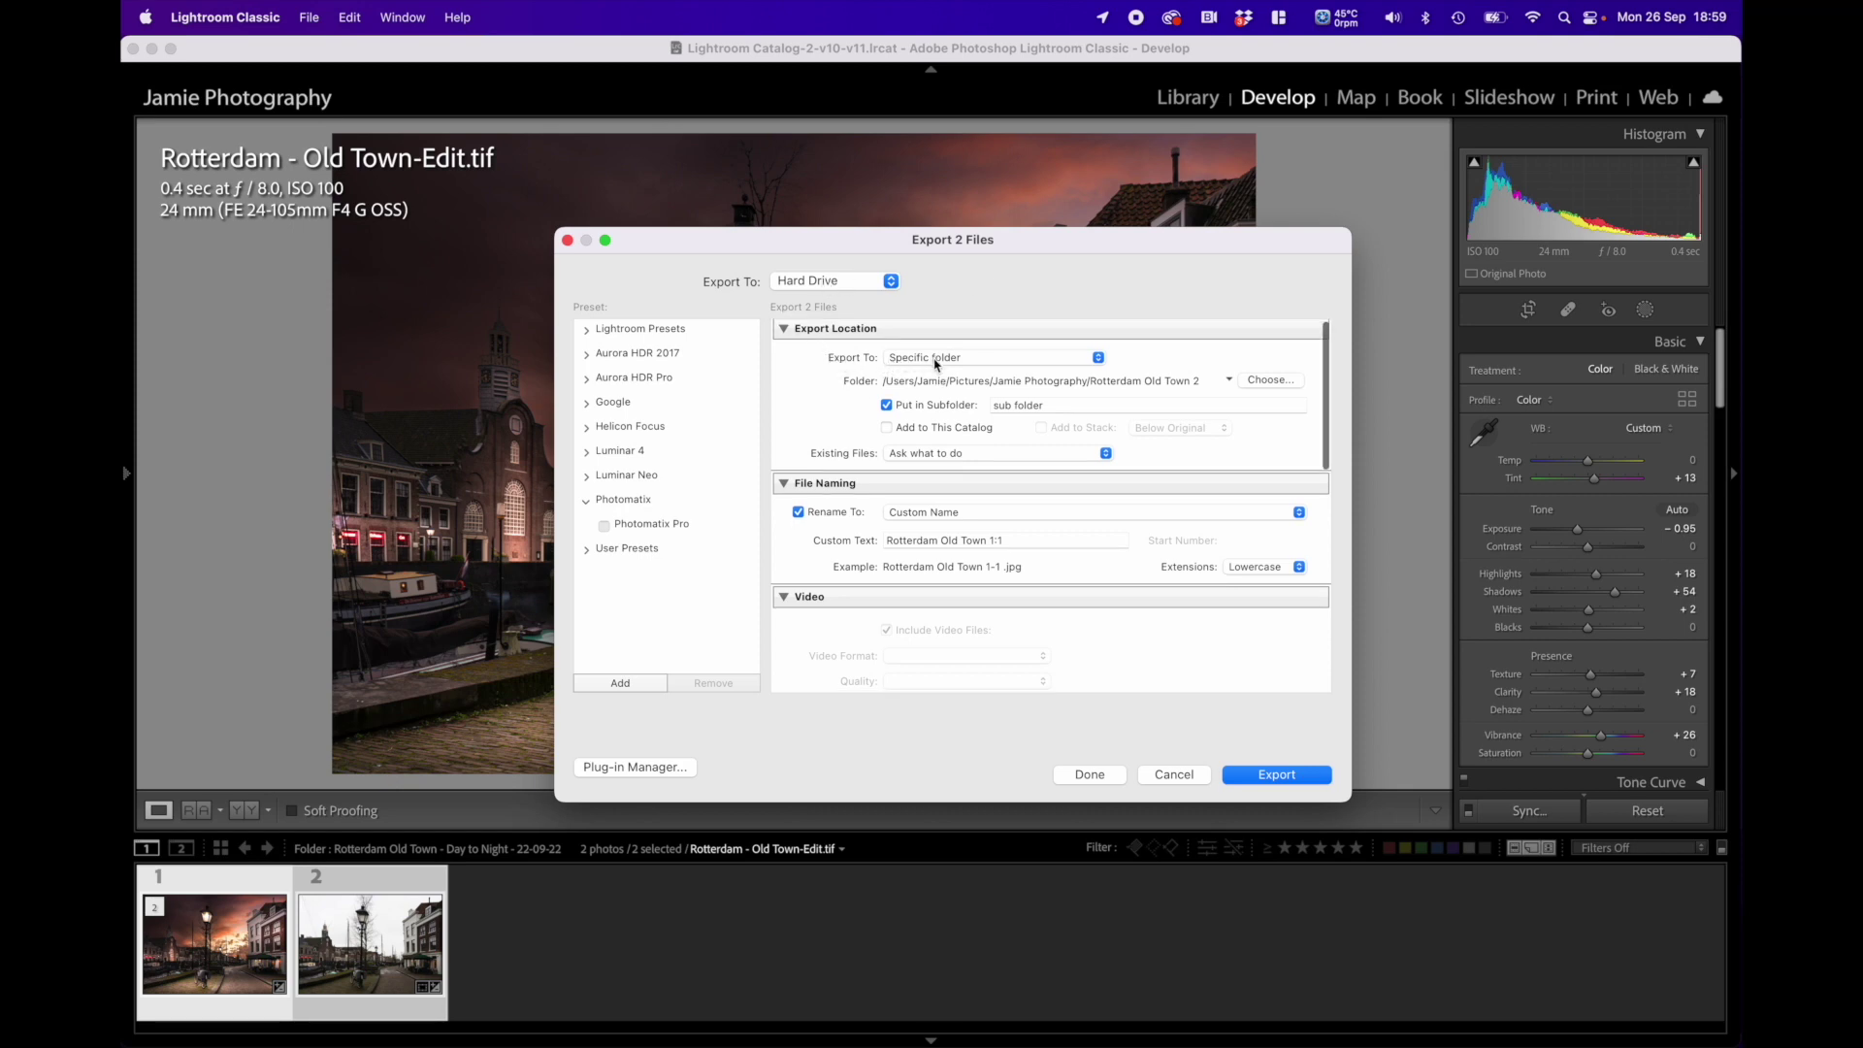
click(936, 361)
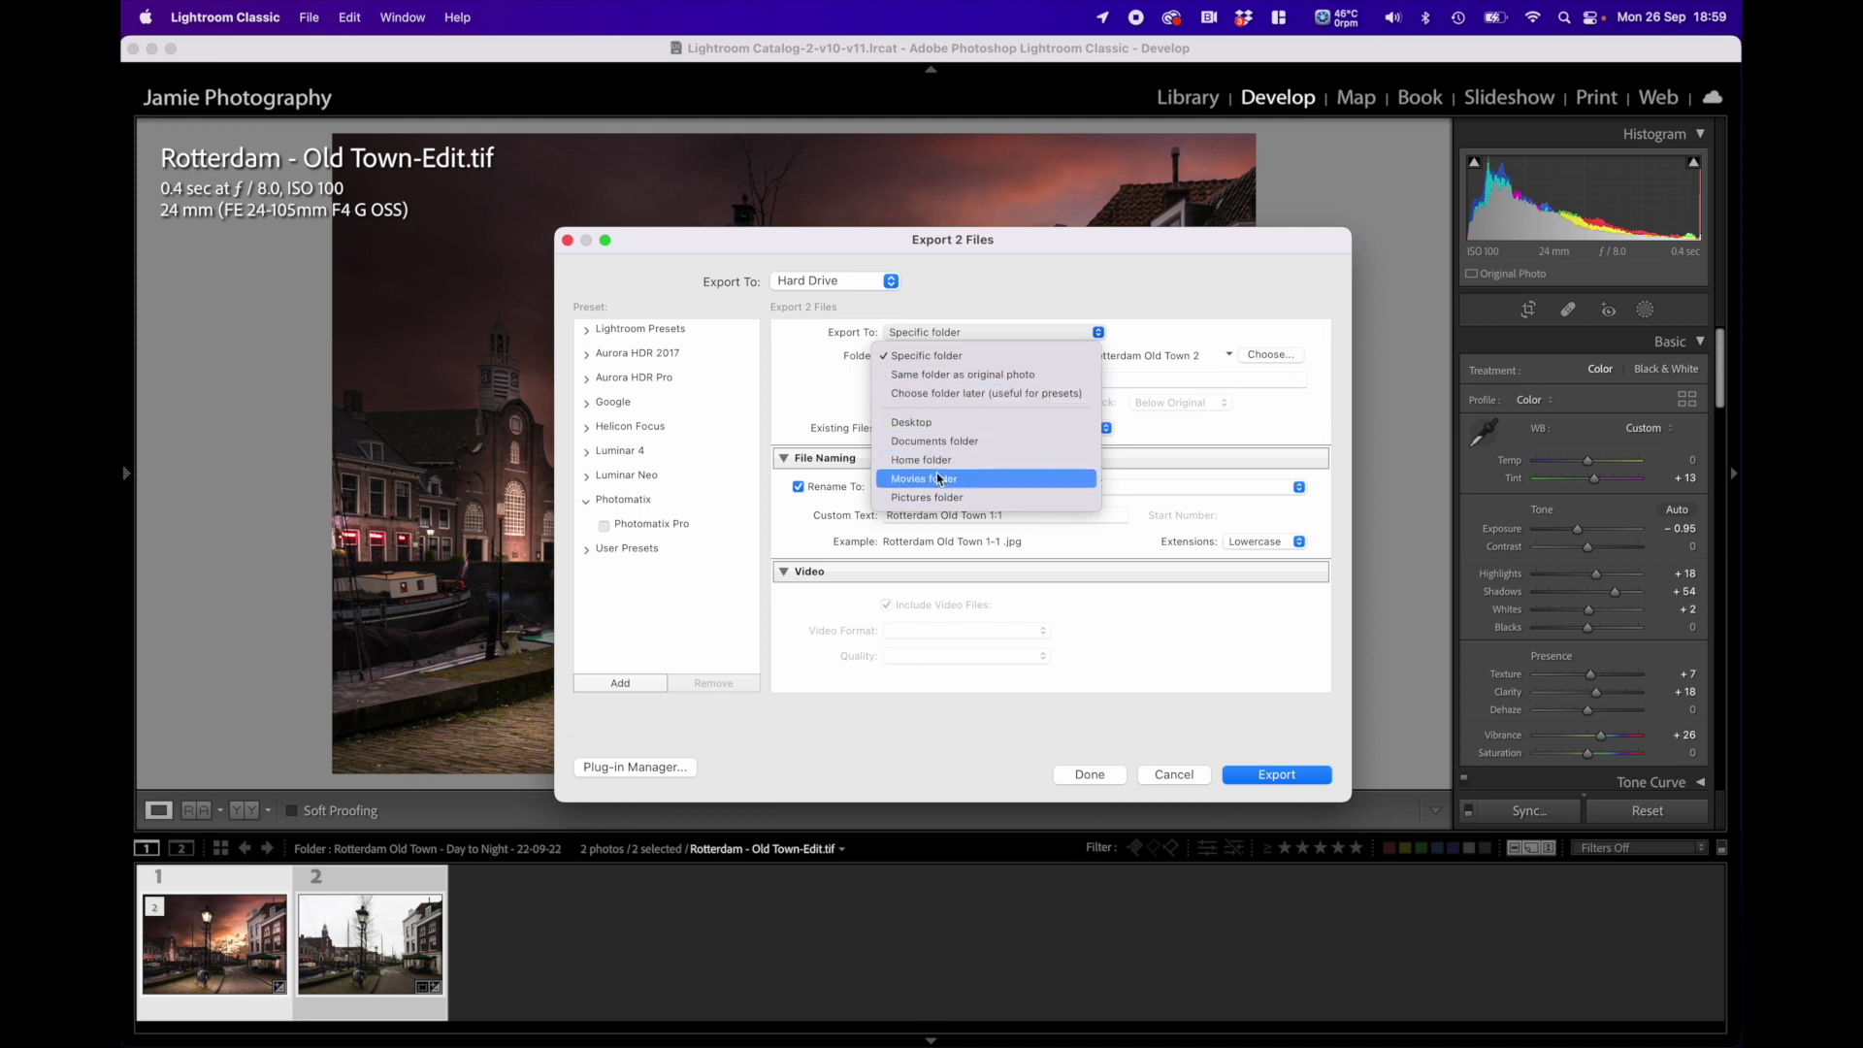
click(945, 335)
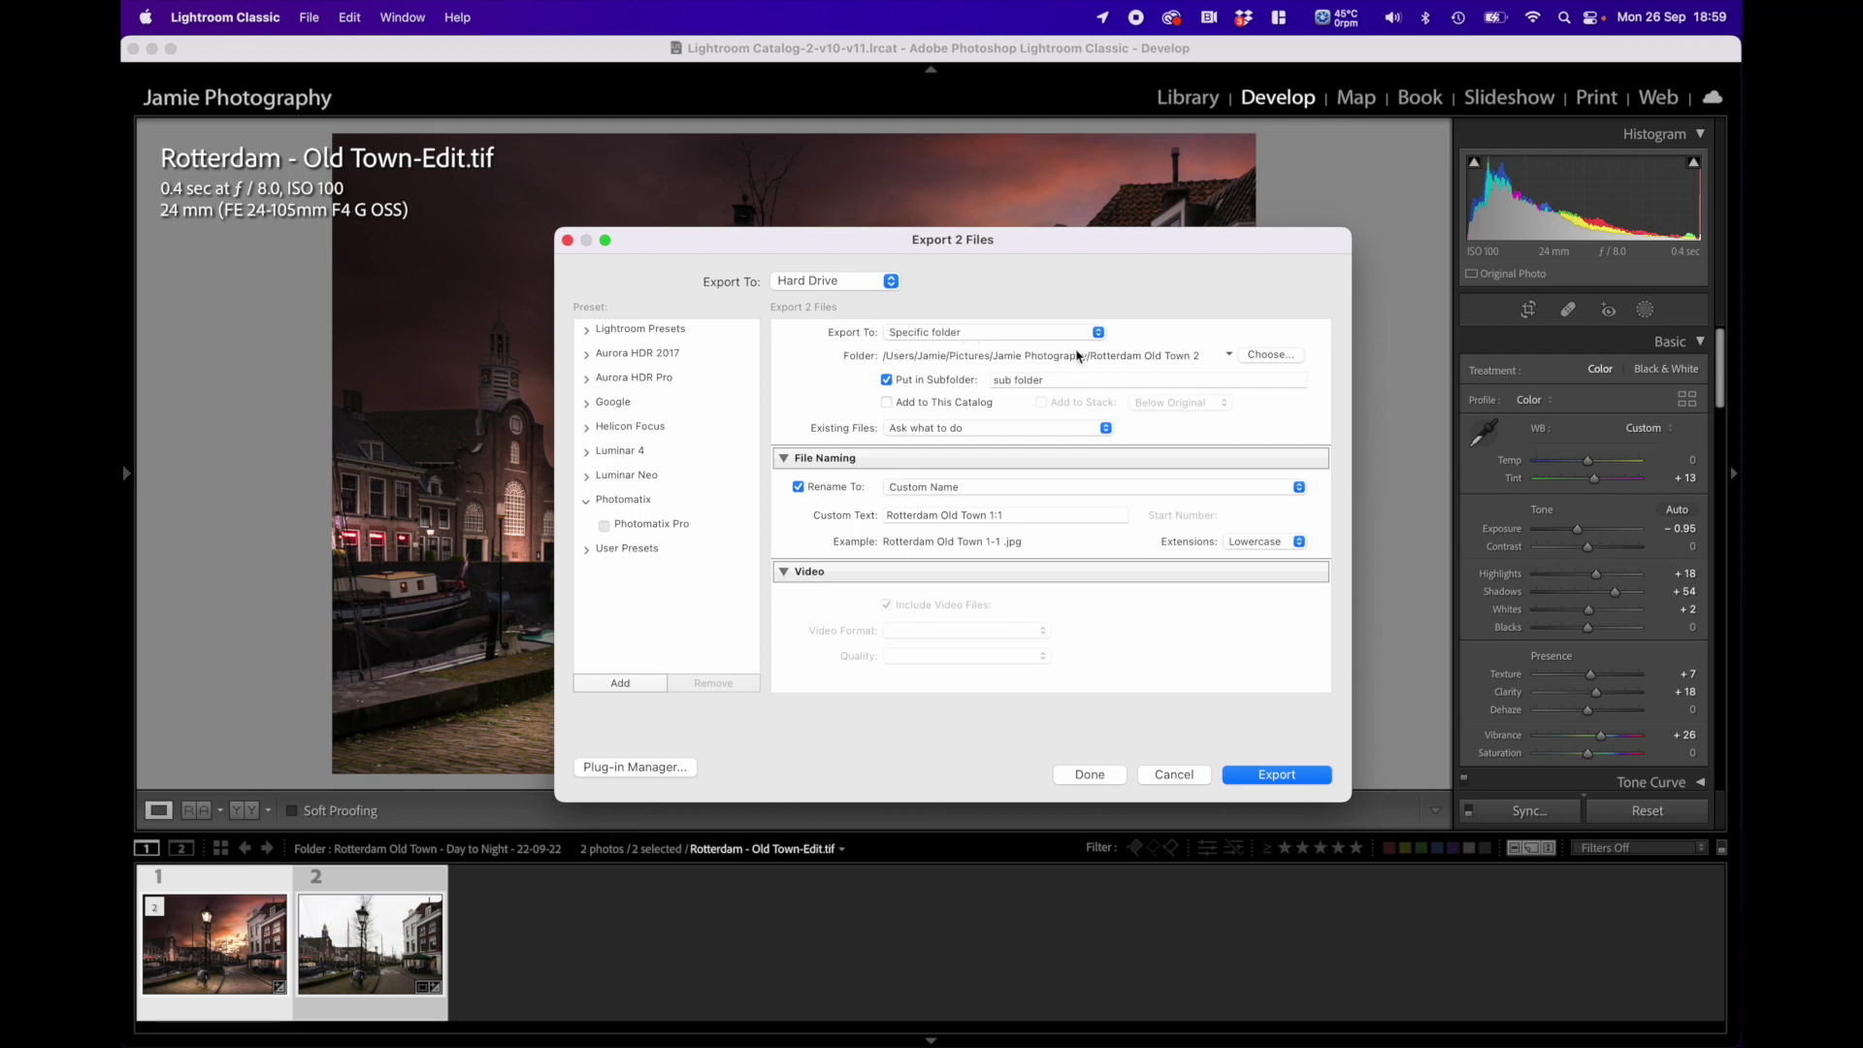
Step: Create a new folder named Rotterdam Old Town Two in the photography folder and use it as the export destination
click(1271, 356)
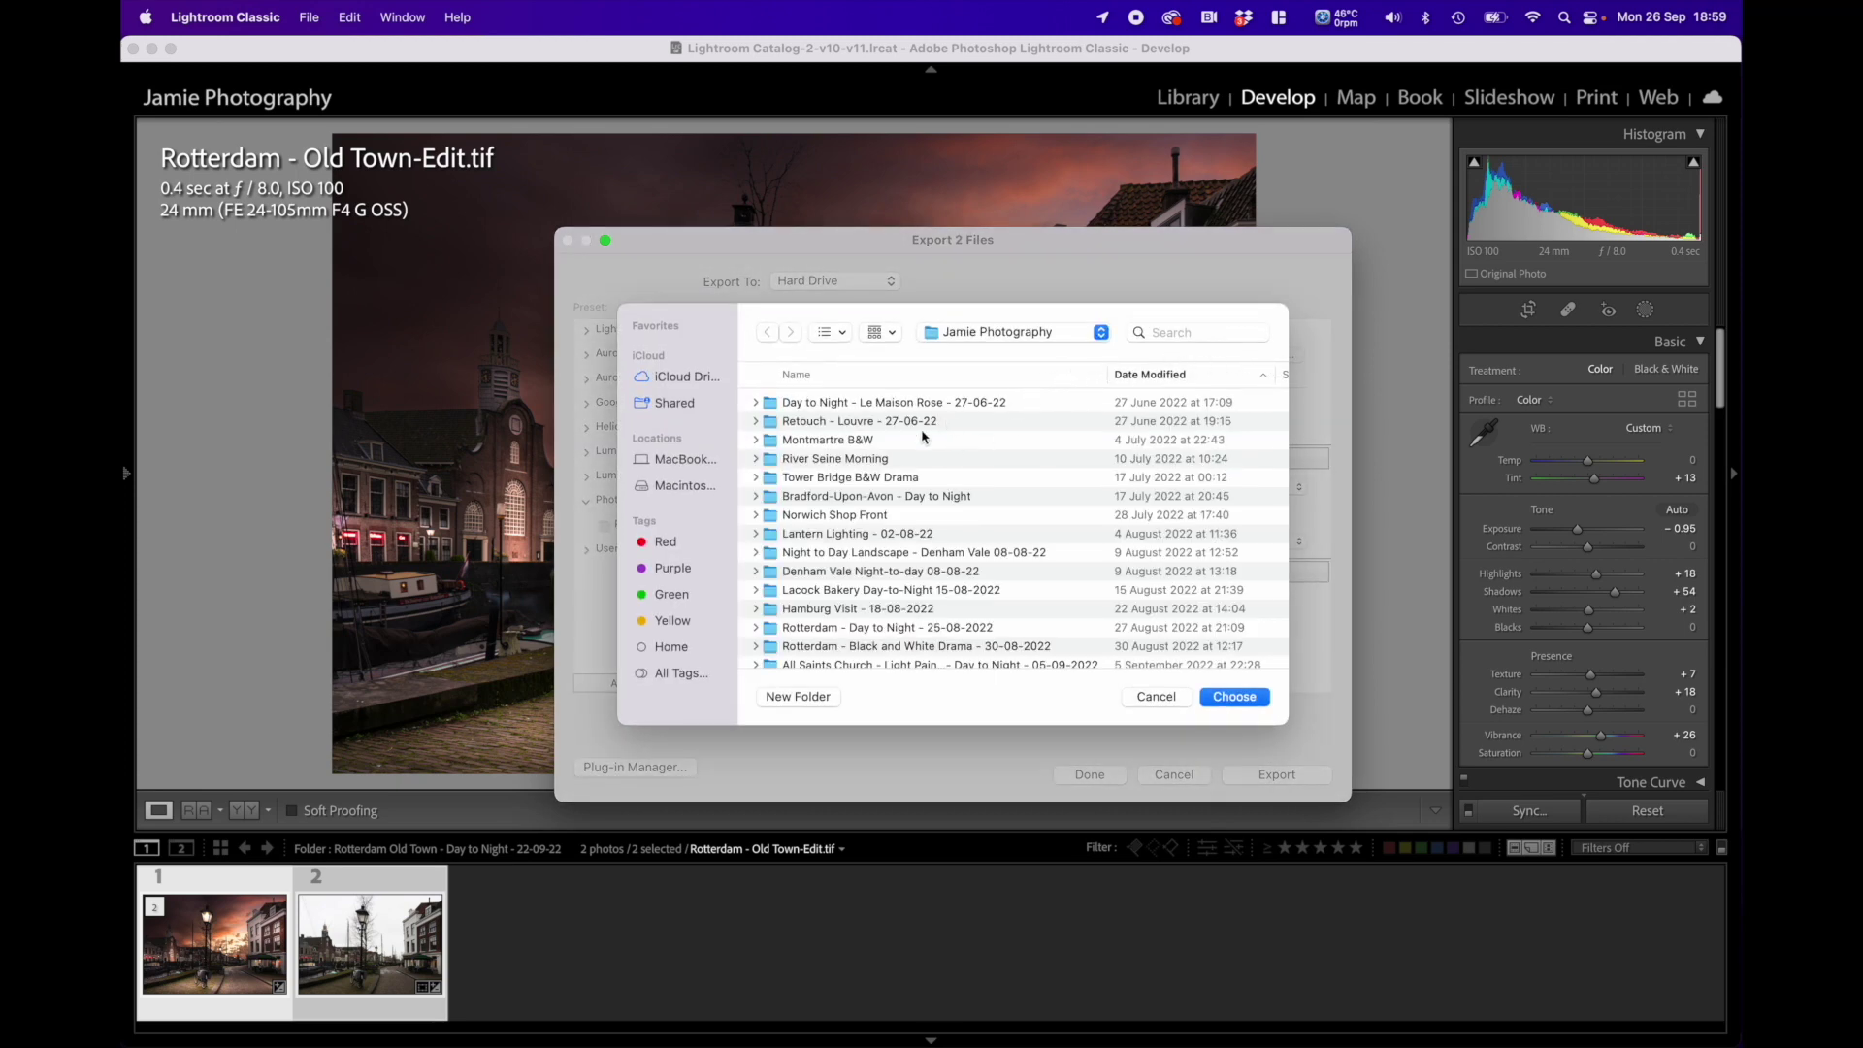
scroll(921, 436, down, 5)
scroll(932, 408, up, 5)
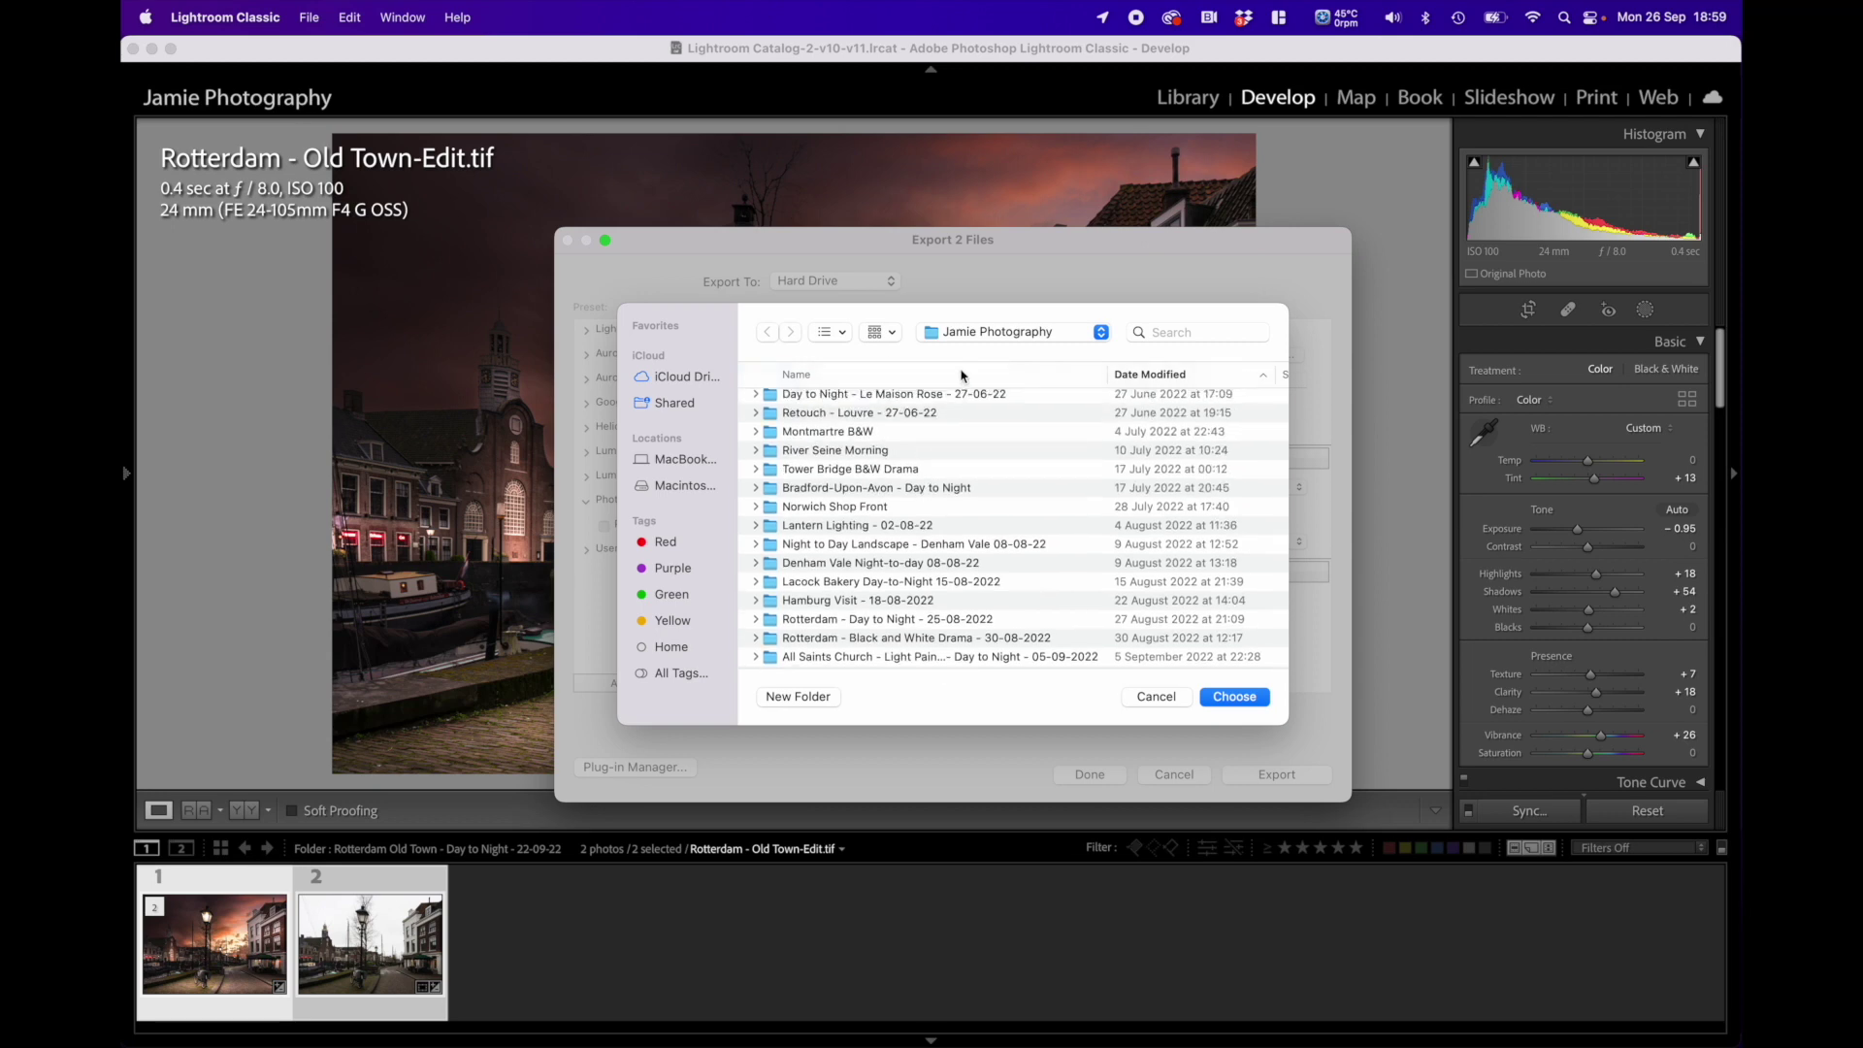
scroll(847, 439, down, 4)
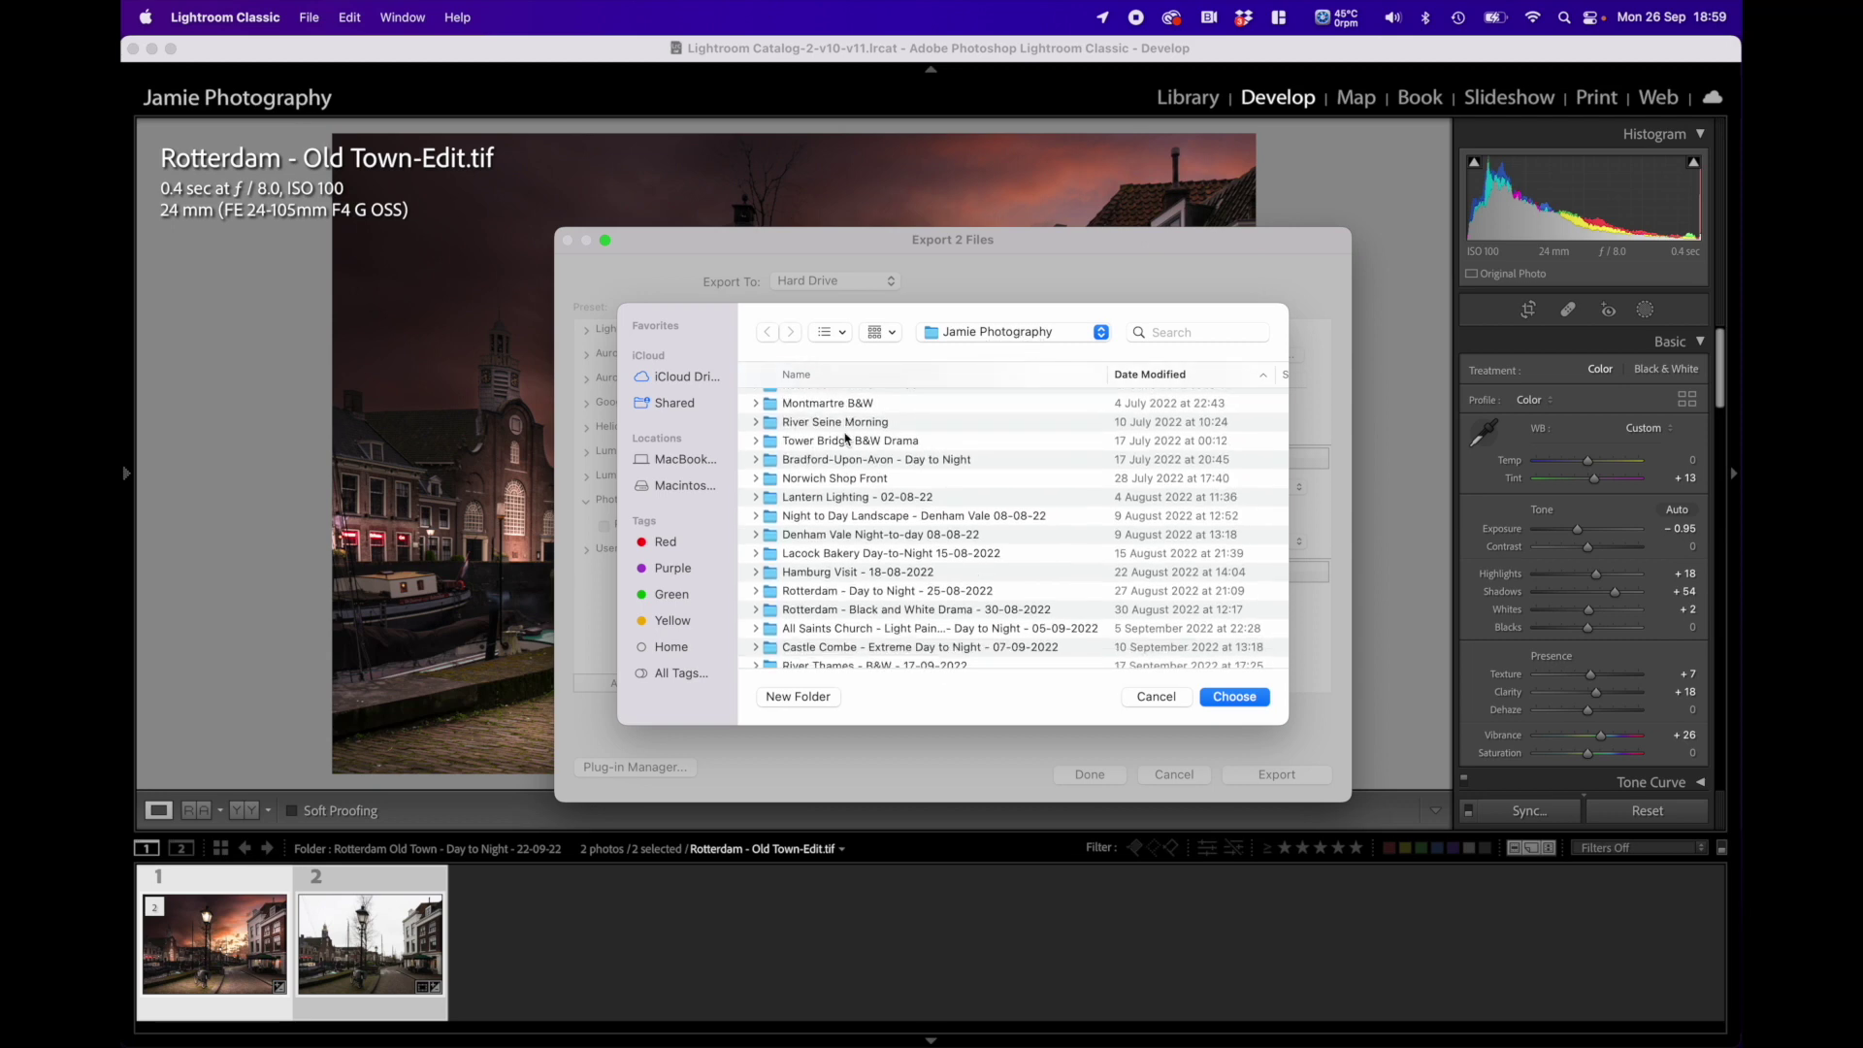
click(816, 698)
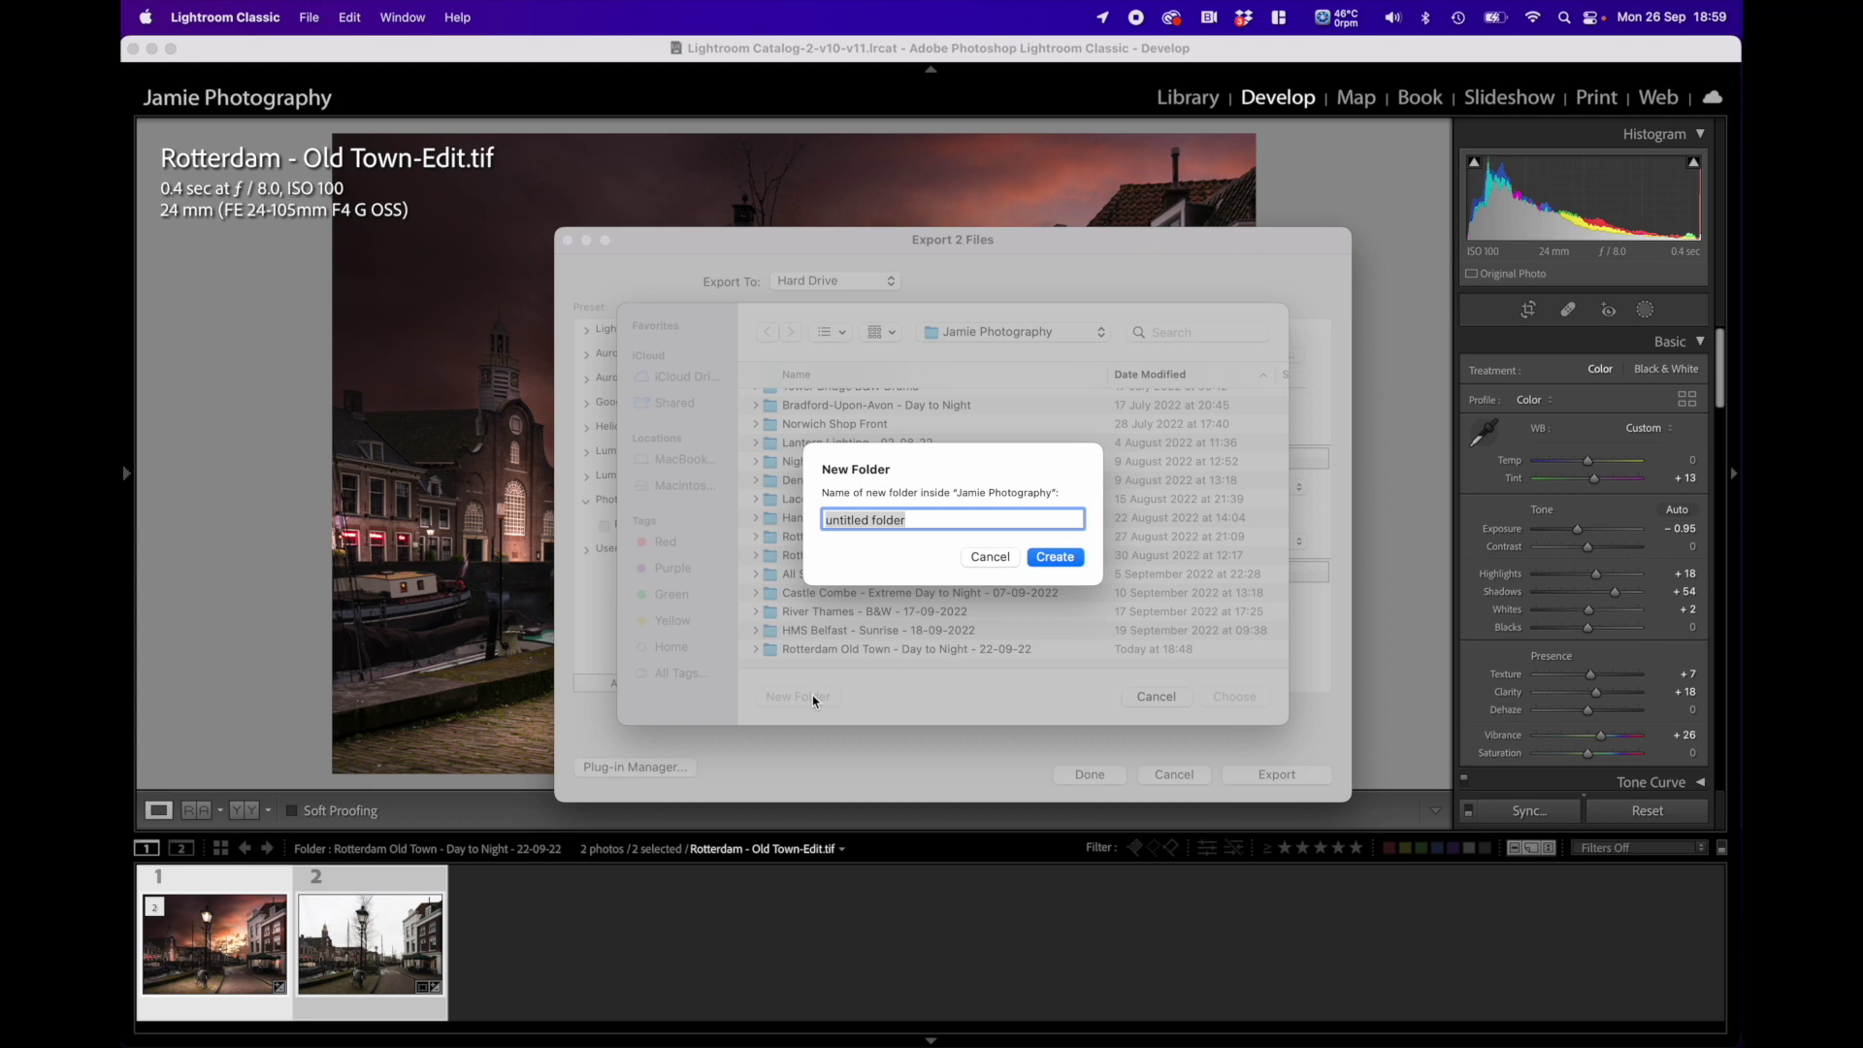
text(Rotterdam Old Town Two)
click(1055, 557)
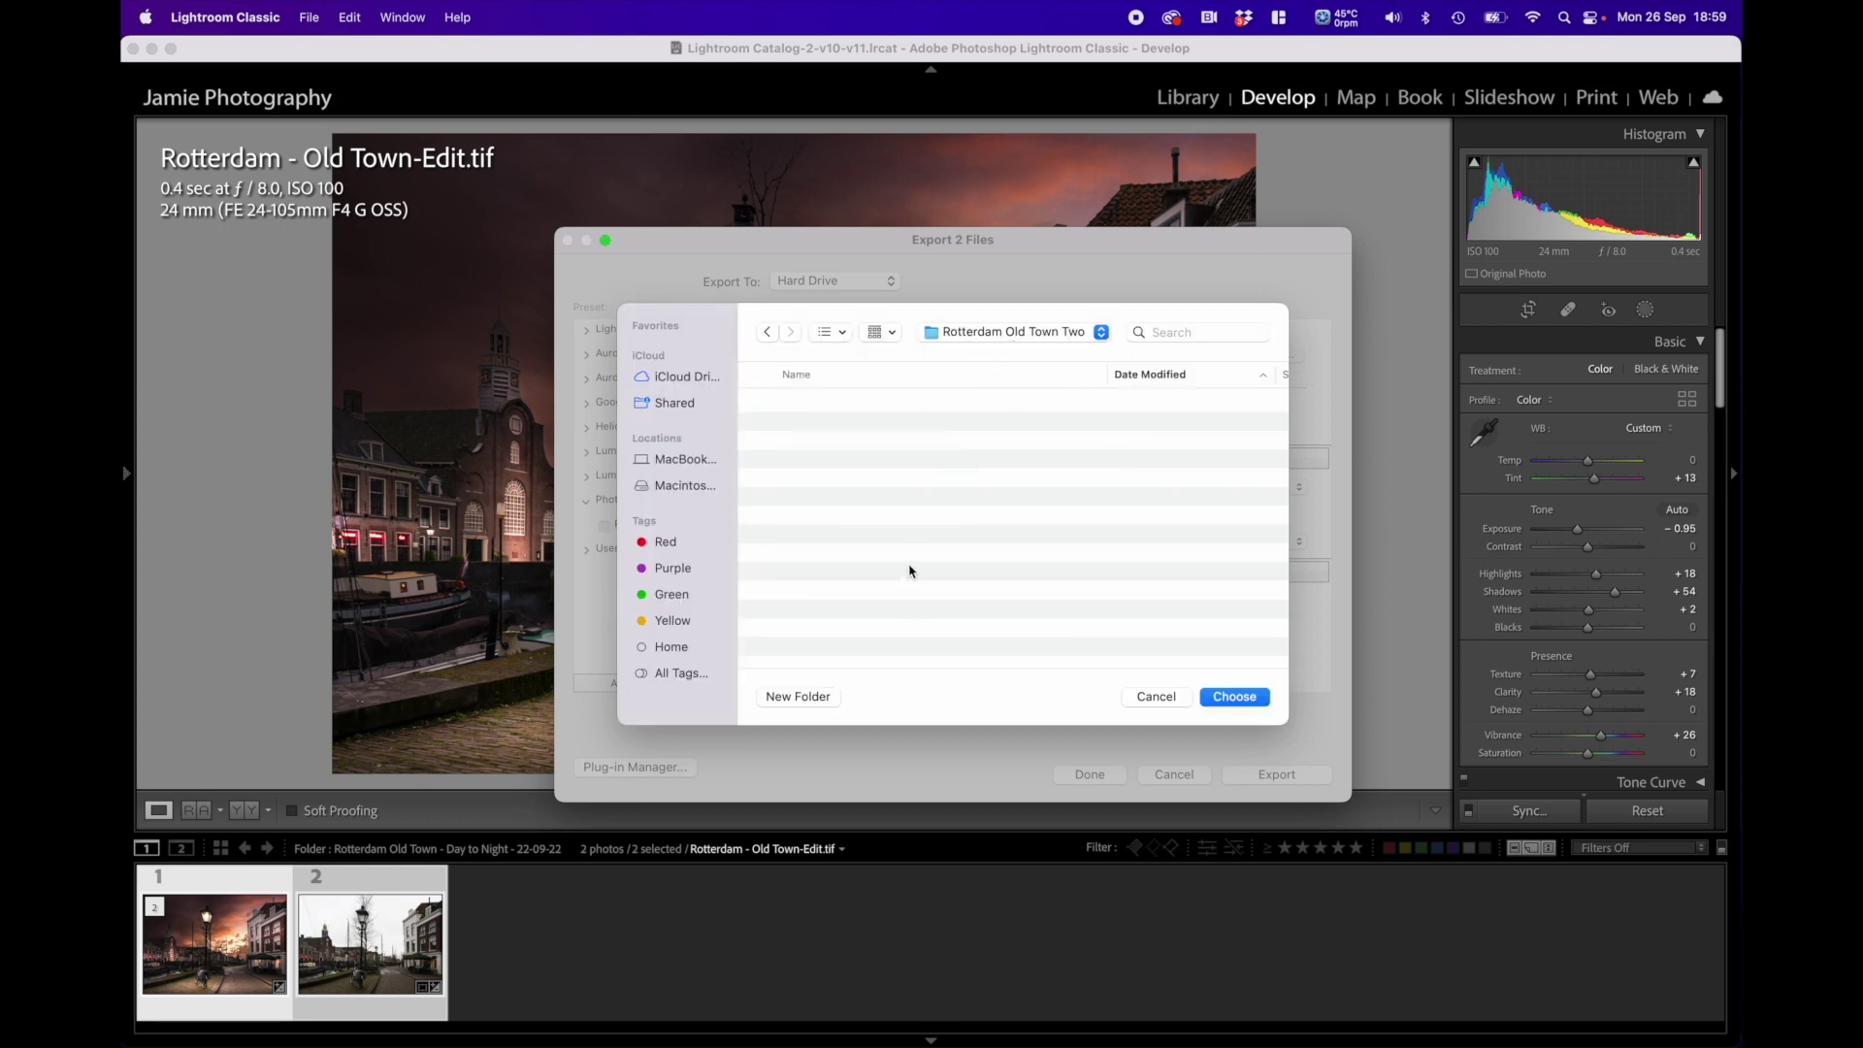
click(1239, 701)
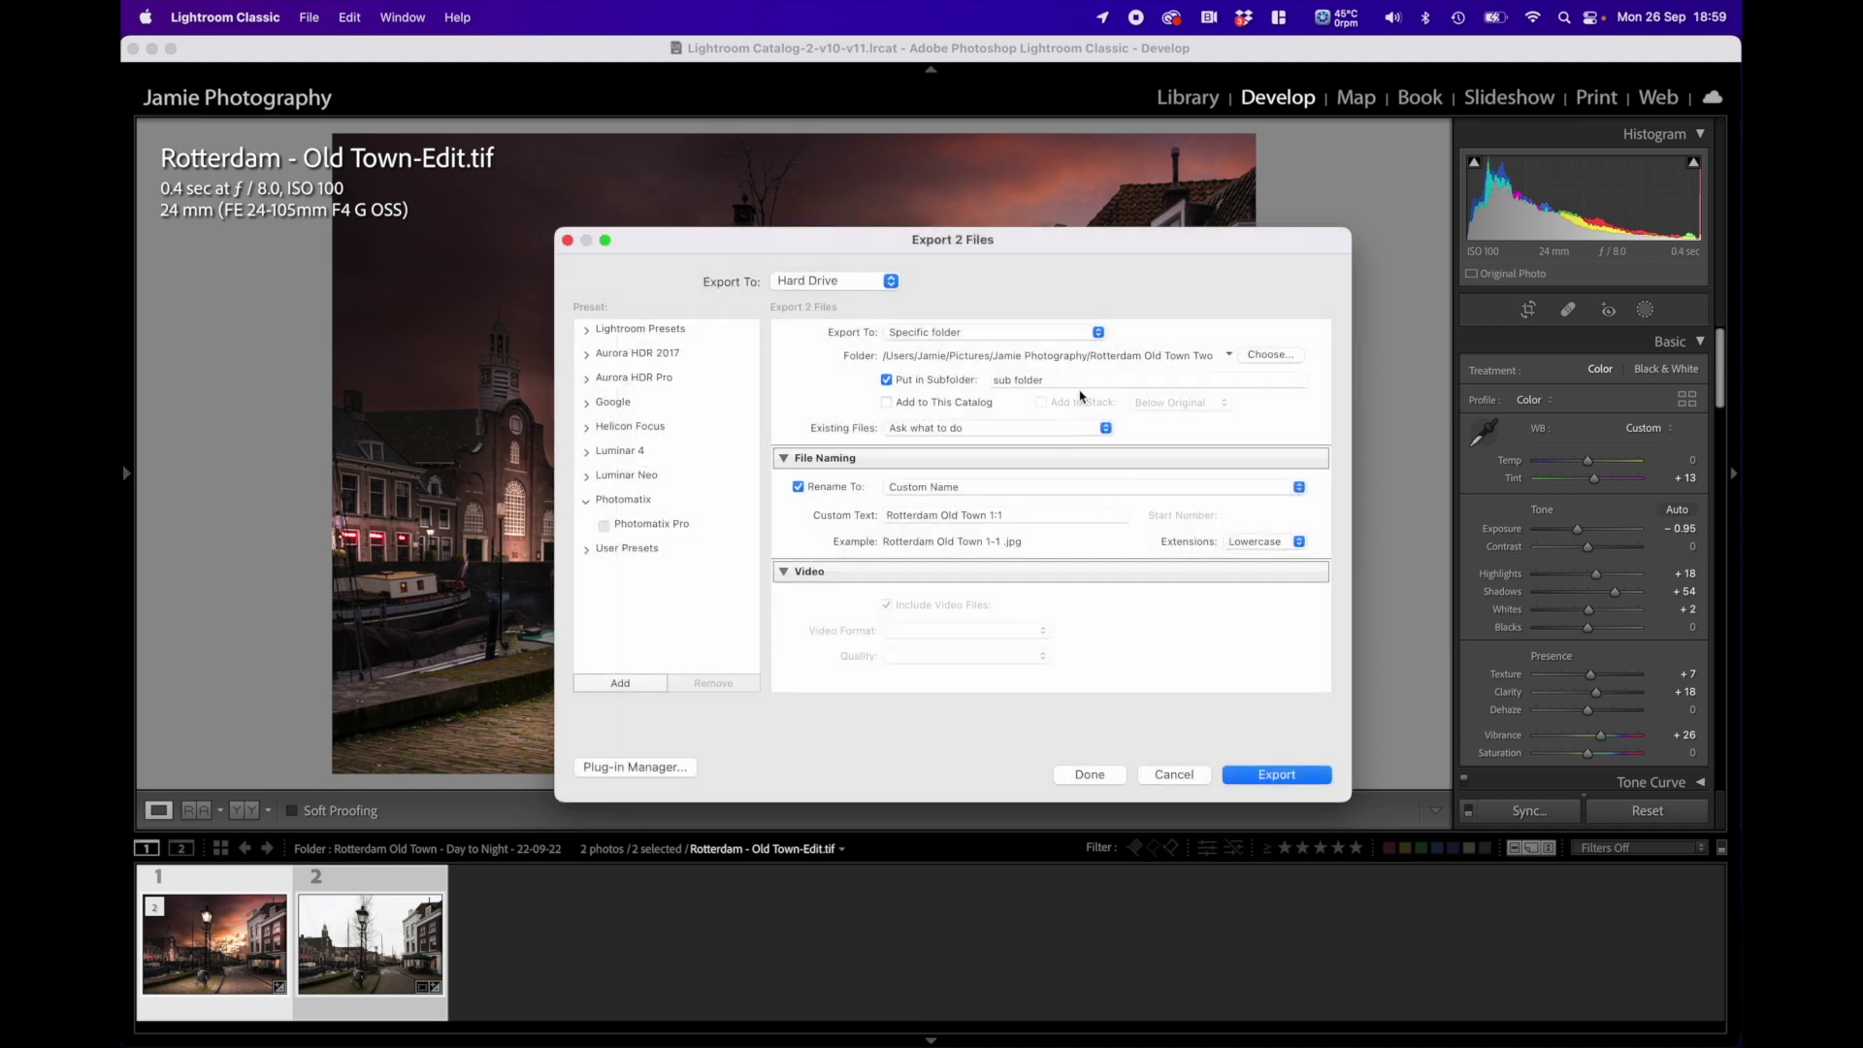
Step: Browse back to the parent photography folder and choose the existing Rotterdam Old Town Two folder as the export destination again
click(1257, 357)
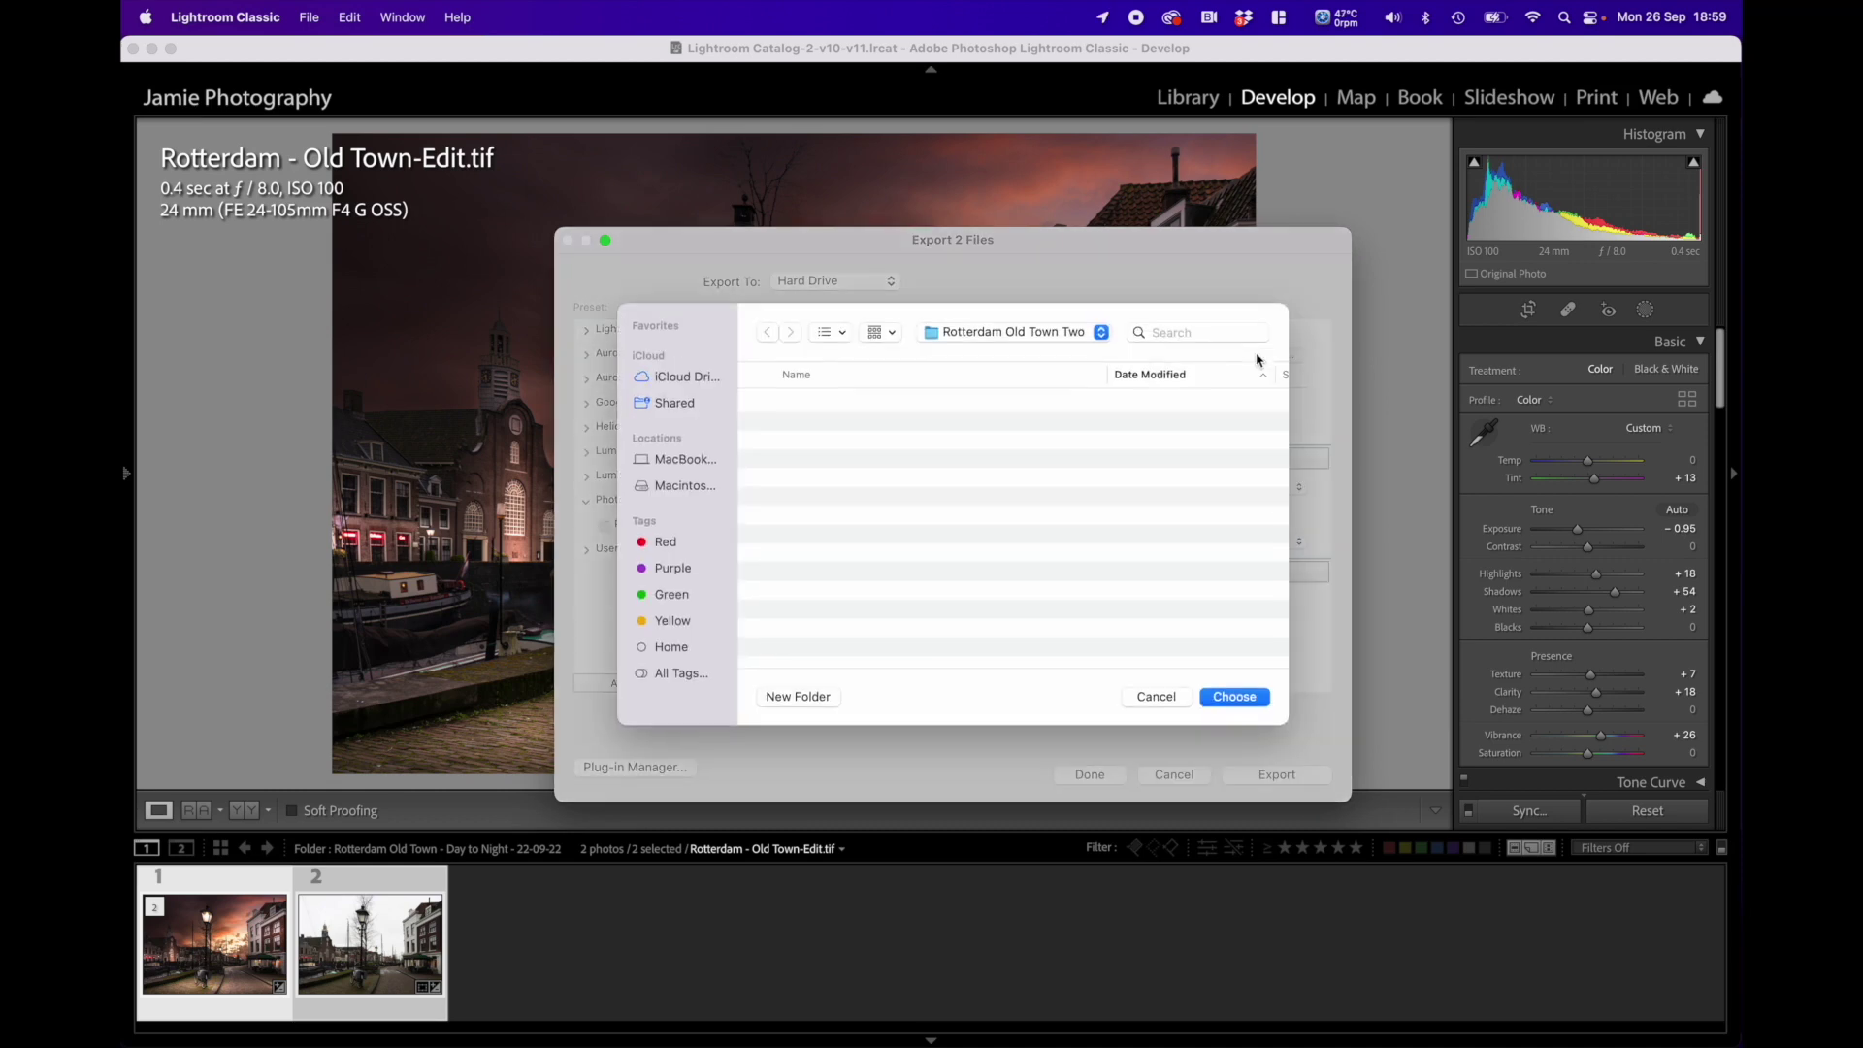
click(979, 341)
click(980, 352)
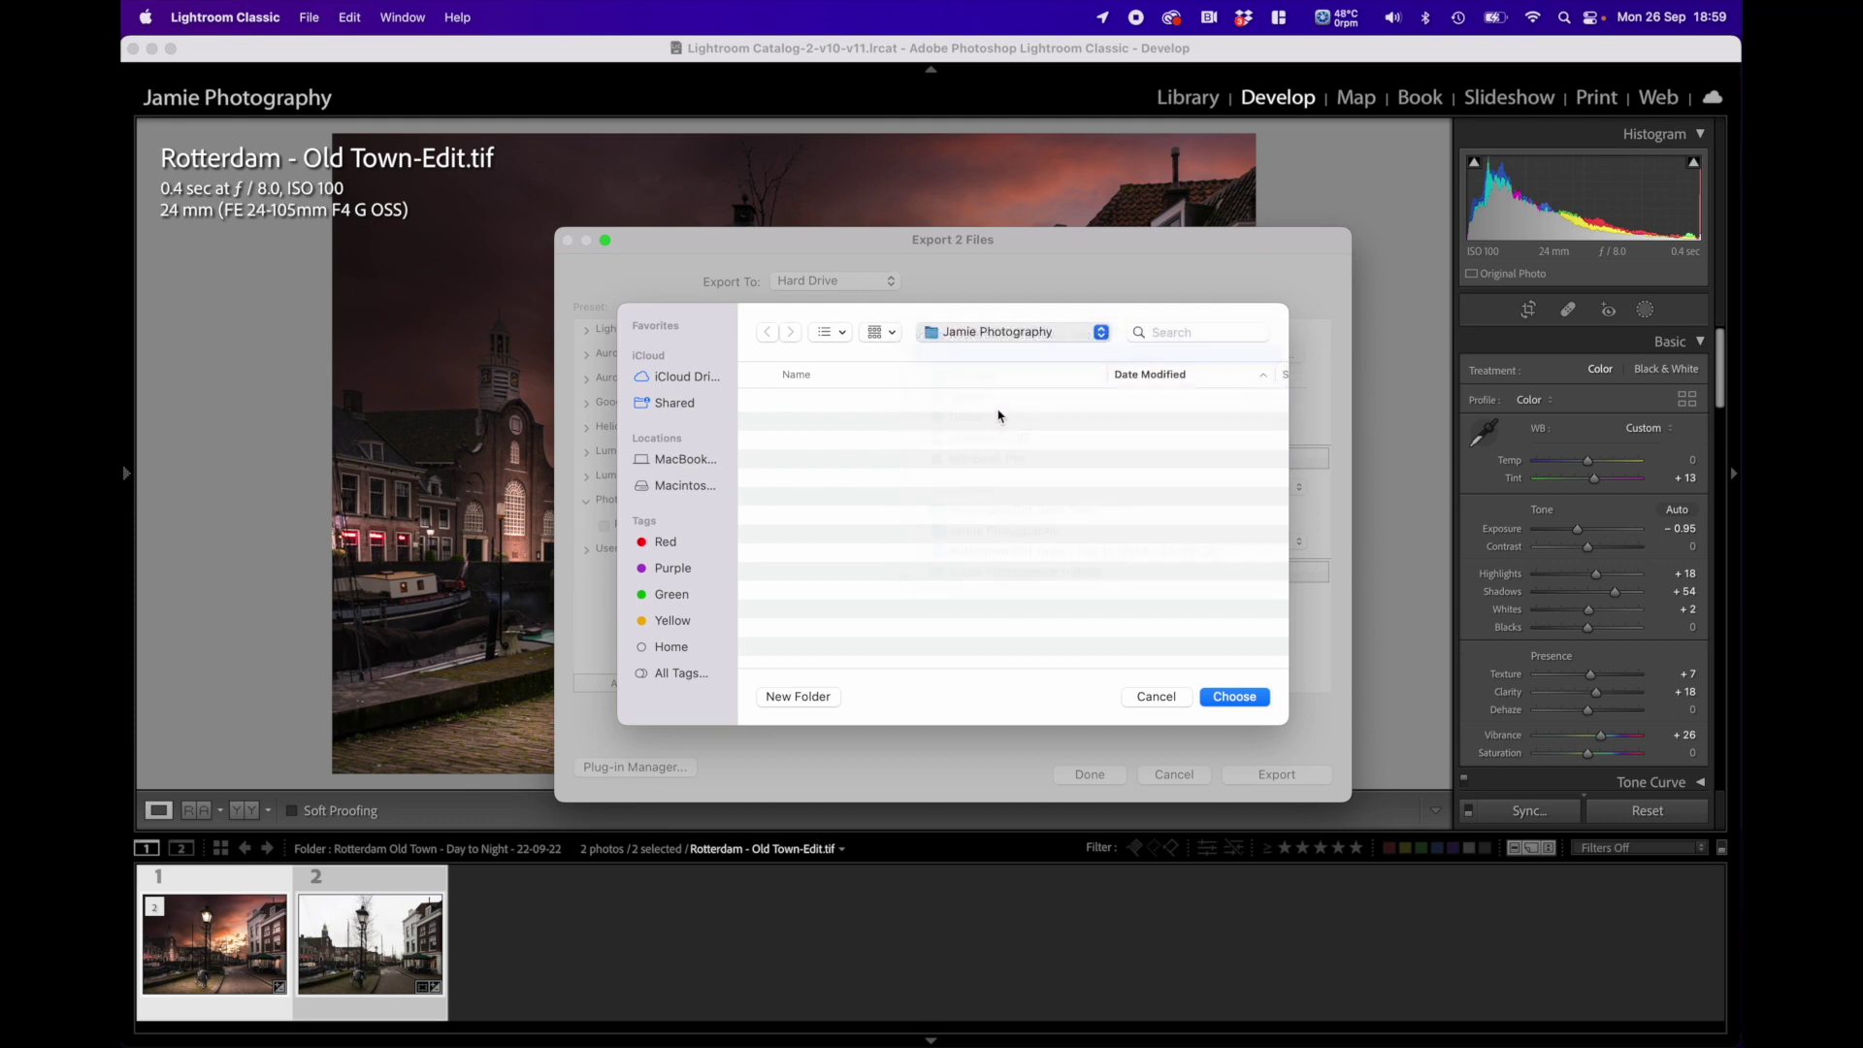
scroll(888, 475, down, 5)
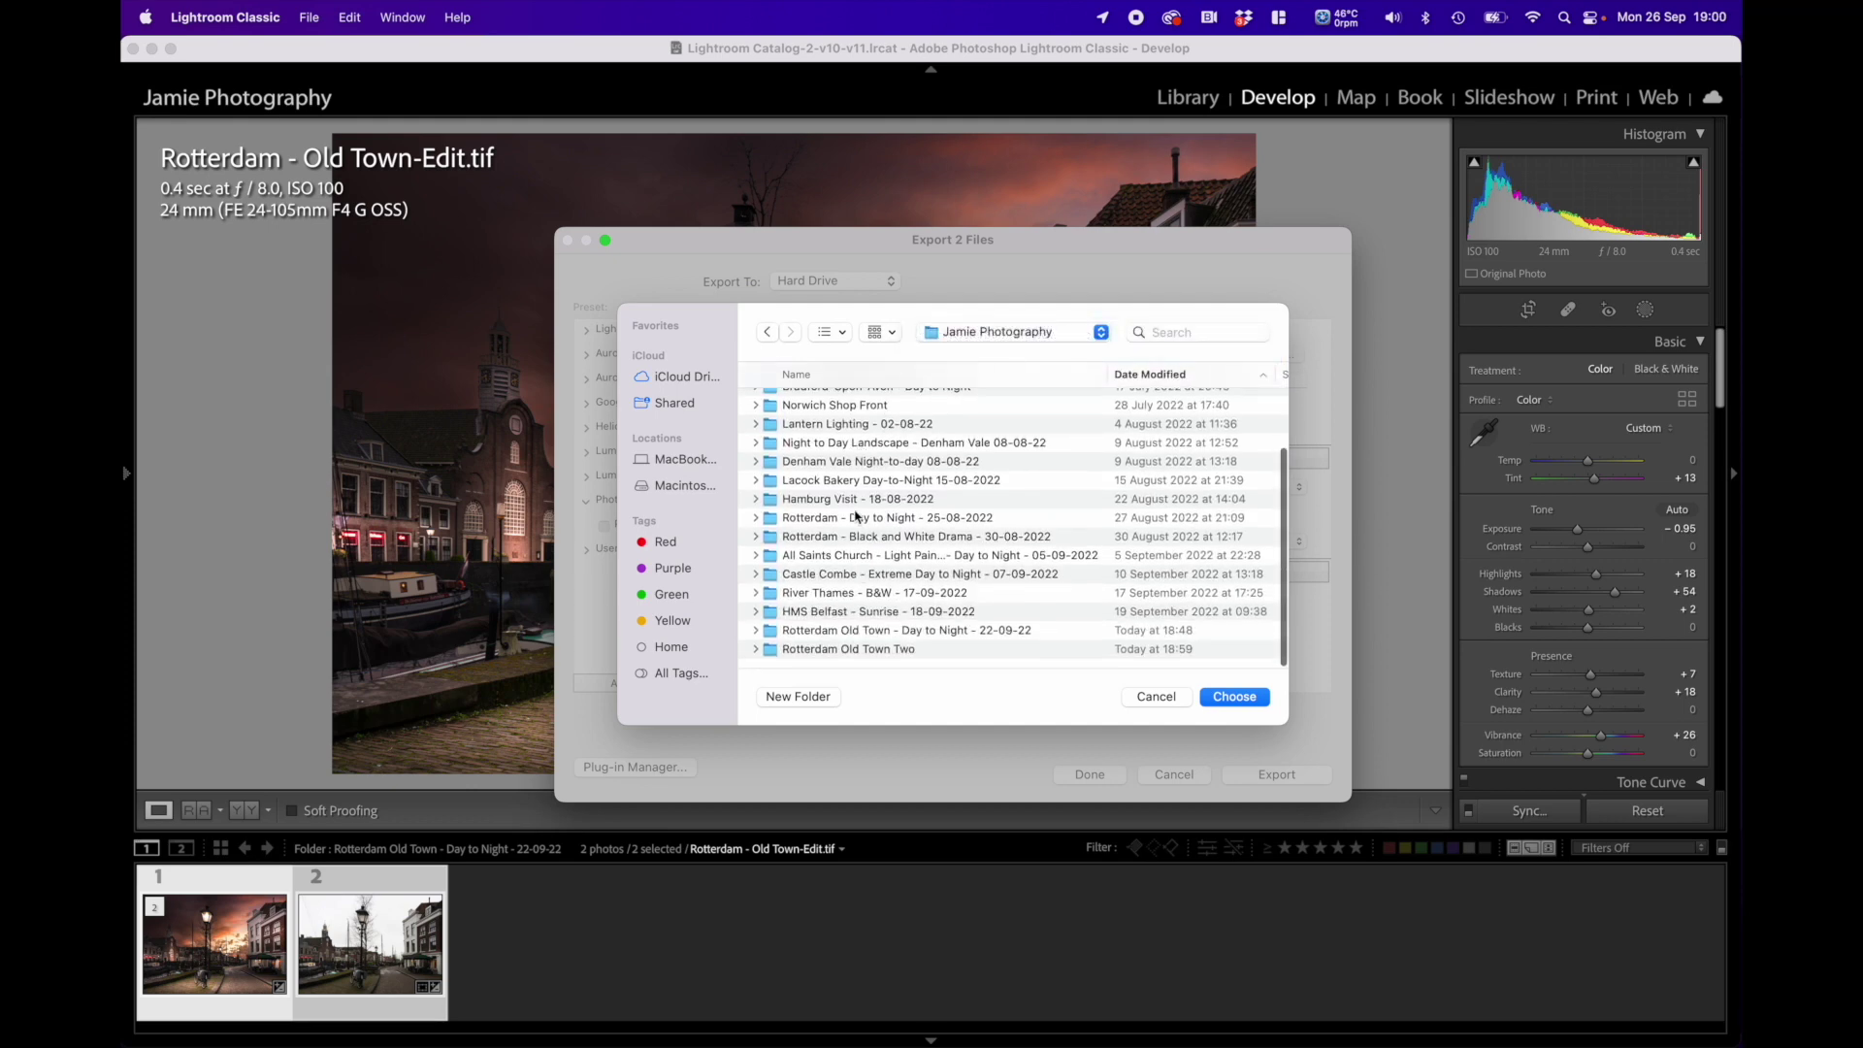
click(847, 653)
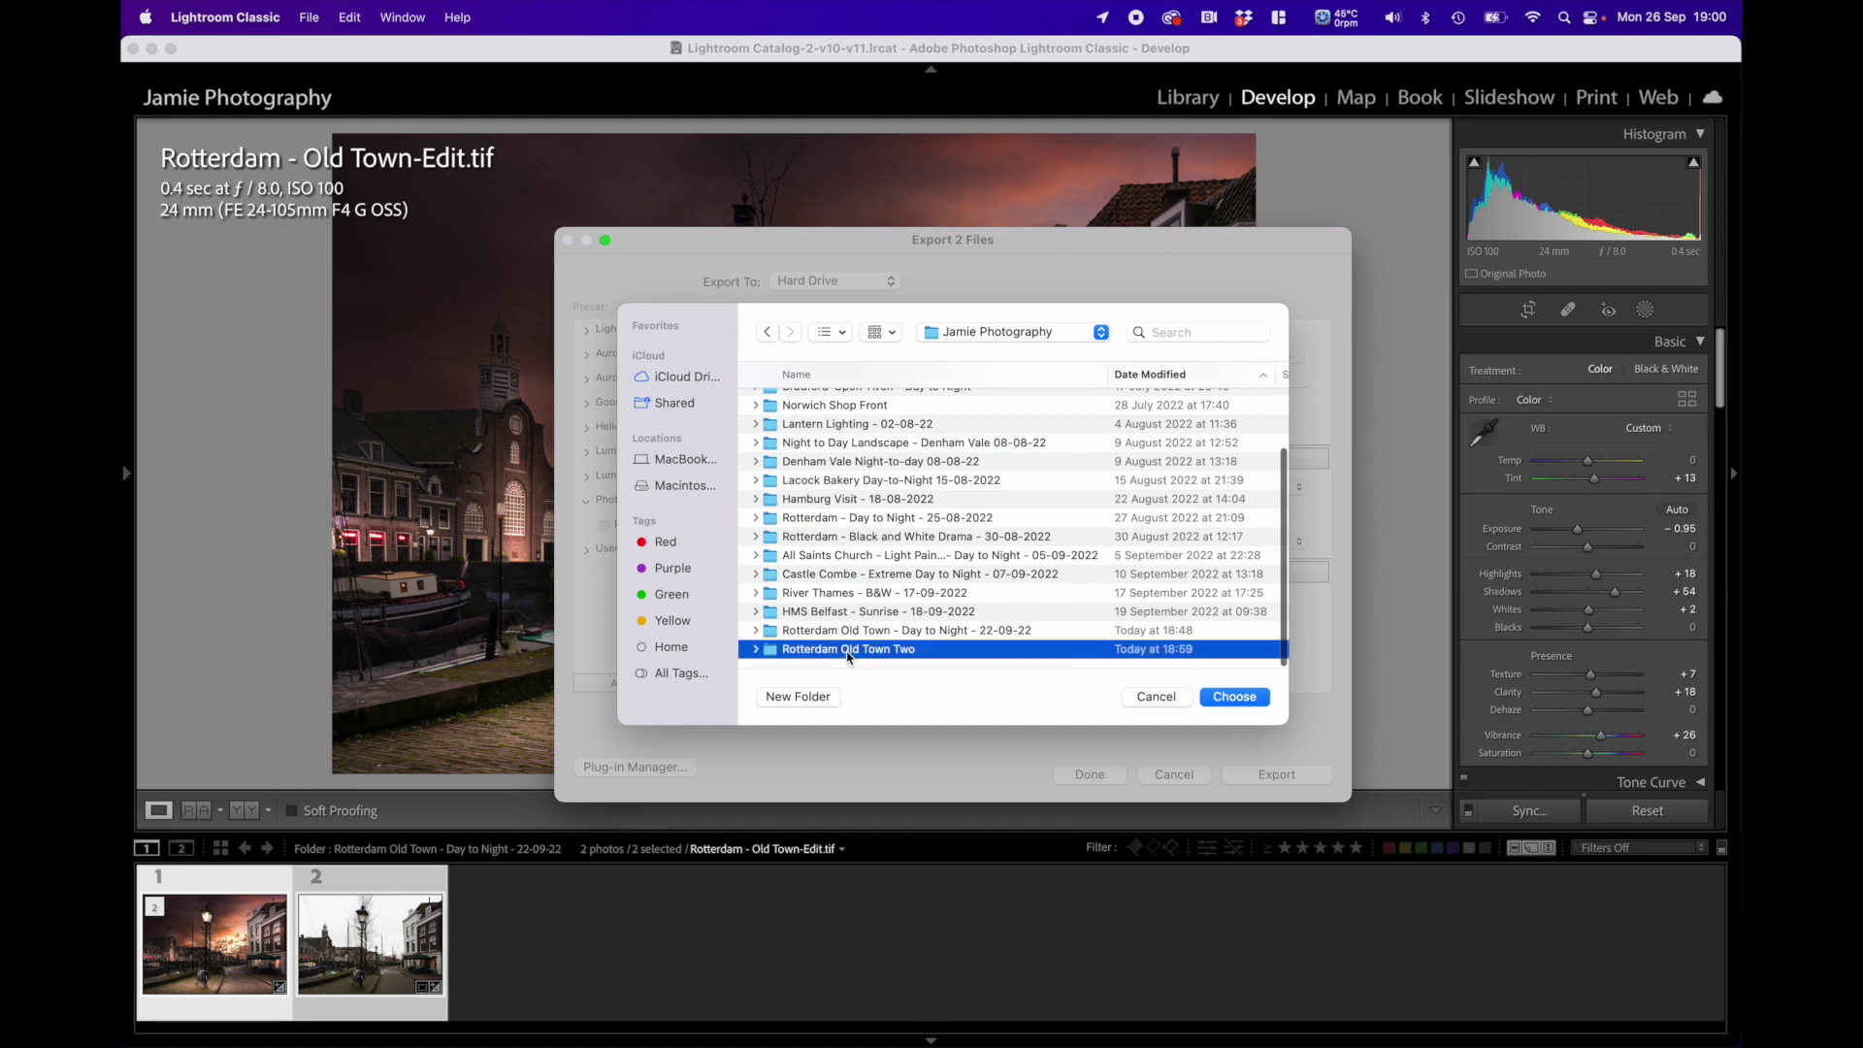
click(1234, 697)
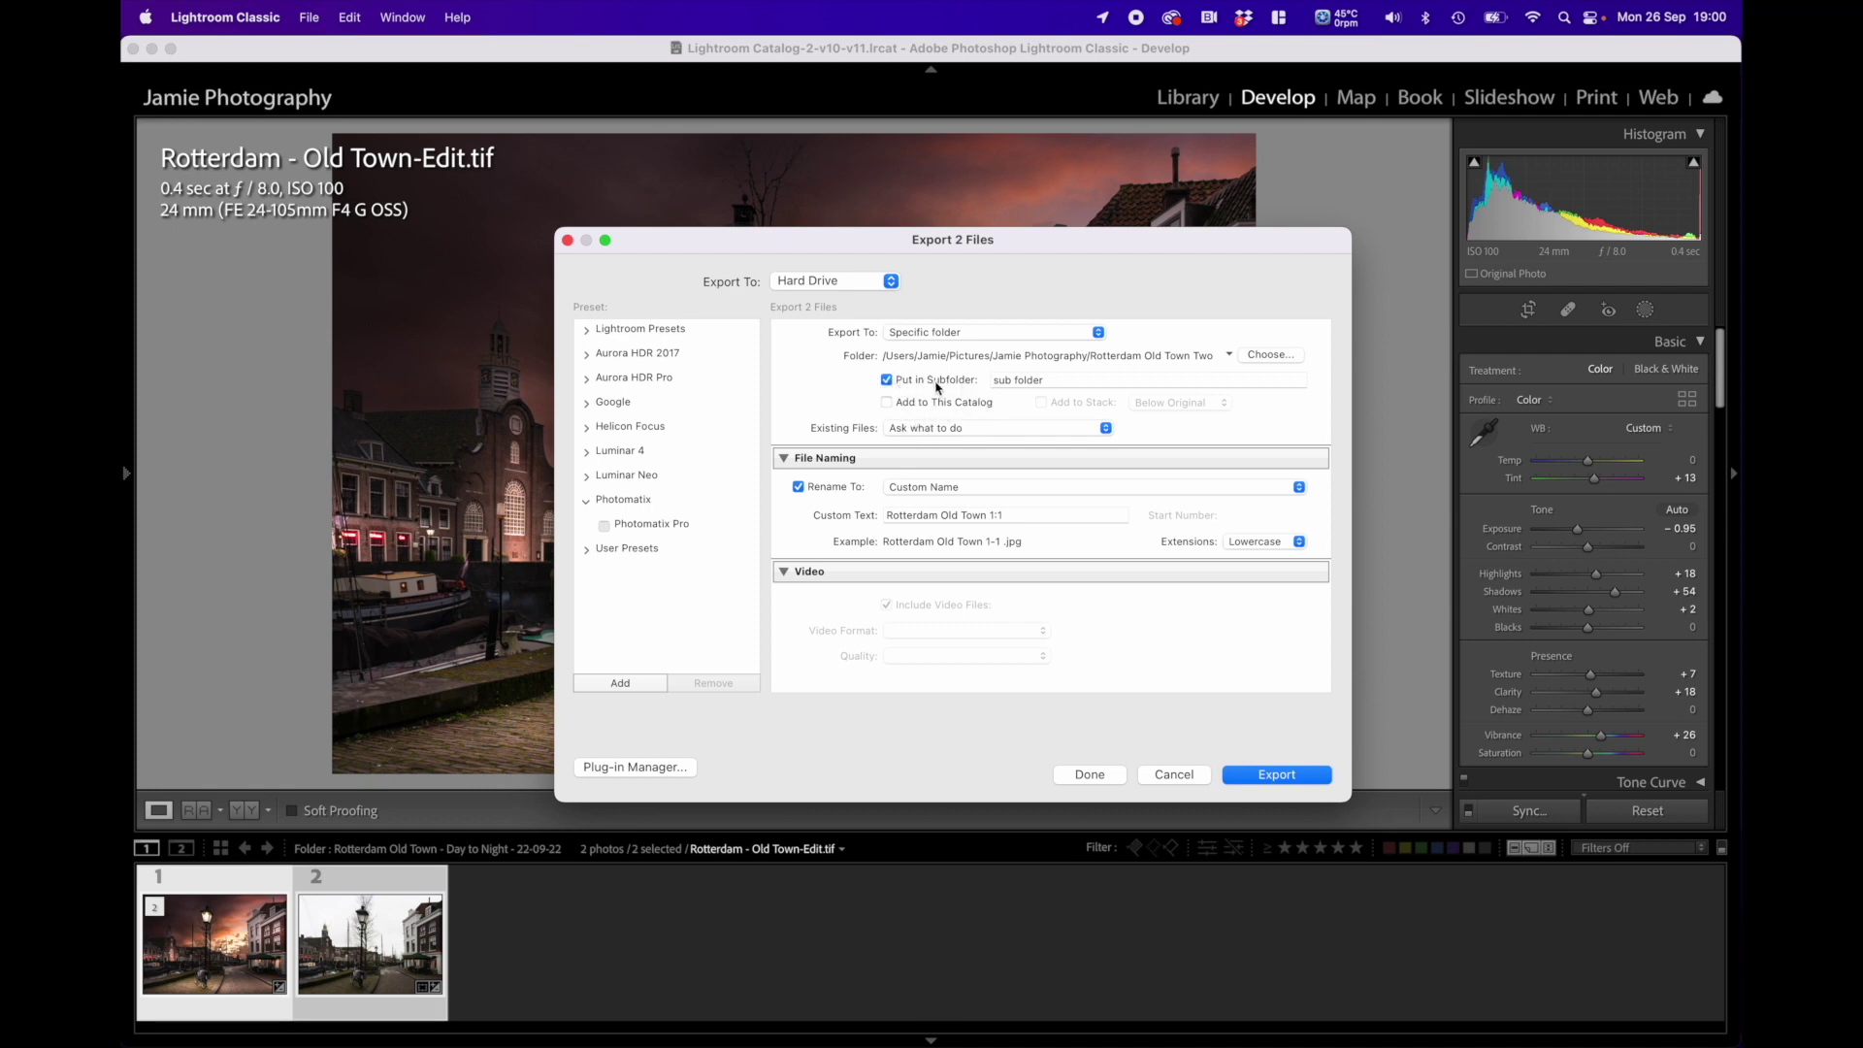
Step: Name the export subfolder Test and keep Ask what to do for existing files
click(1070, 379)
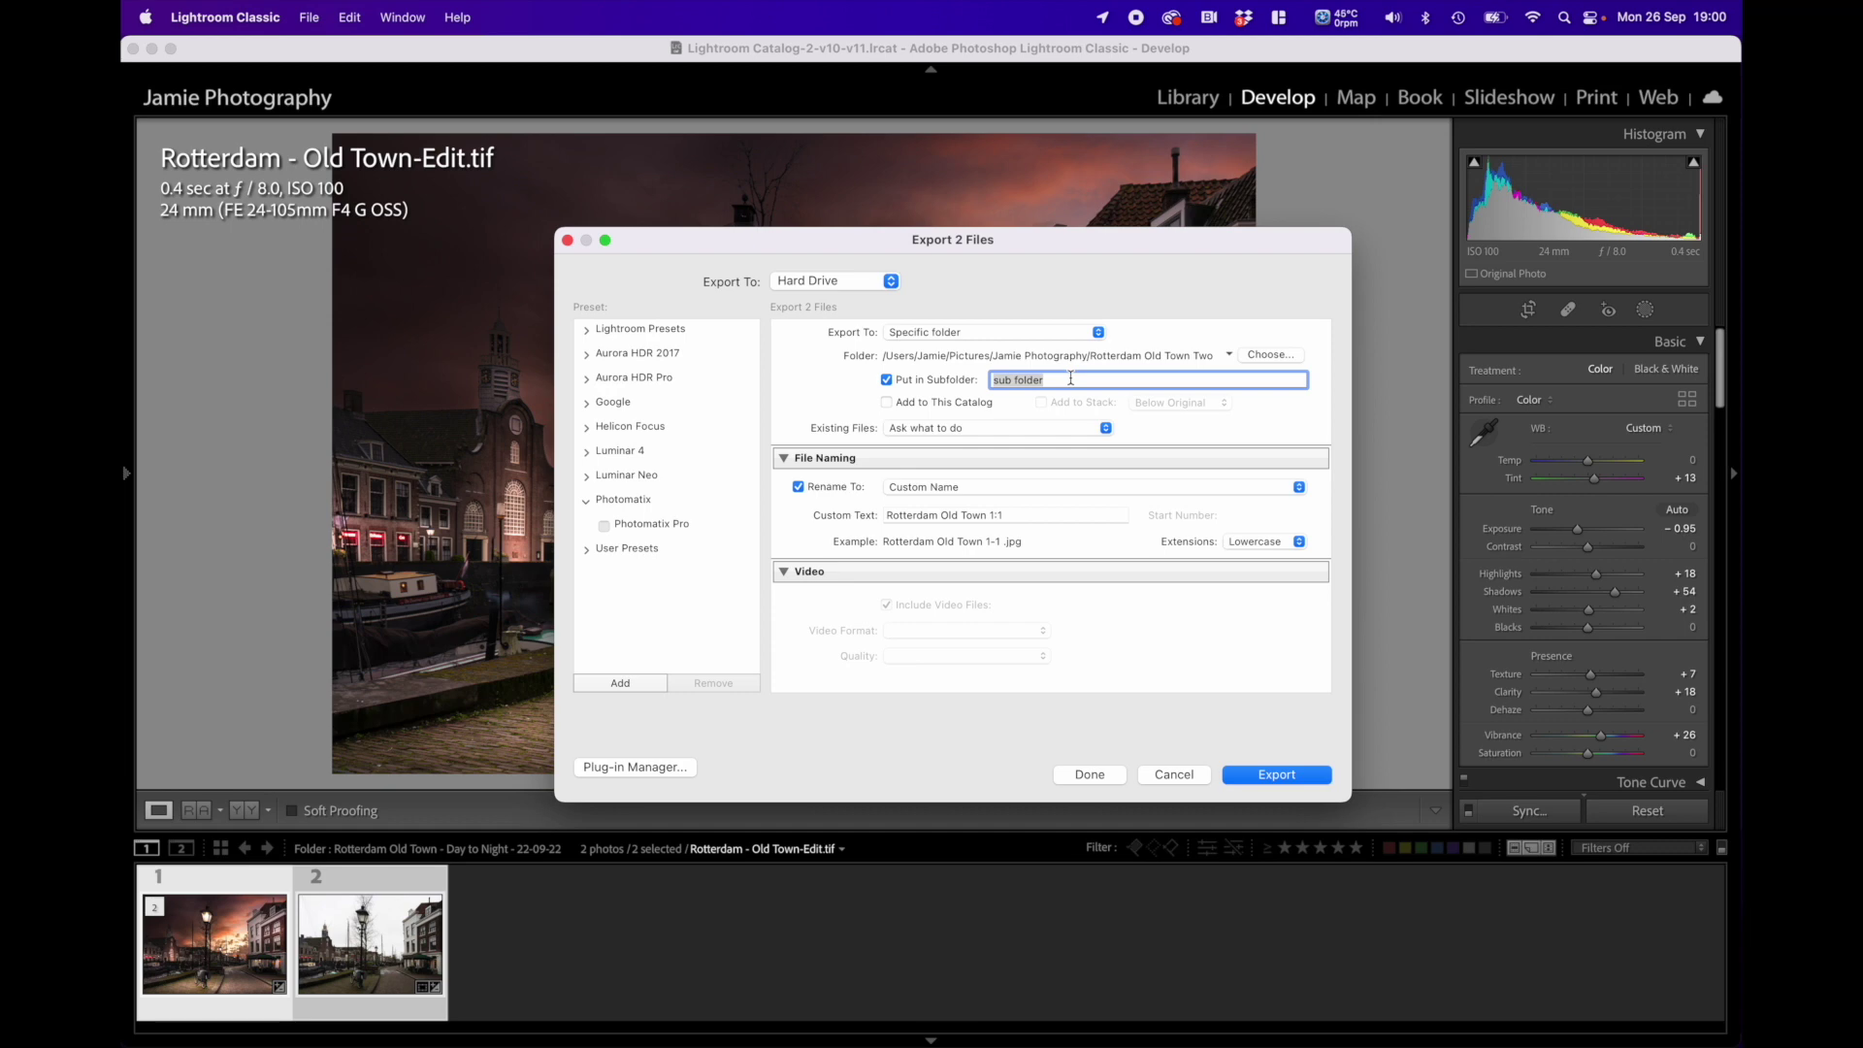
text(Test)
click(904, 432)
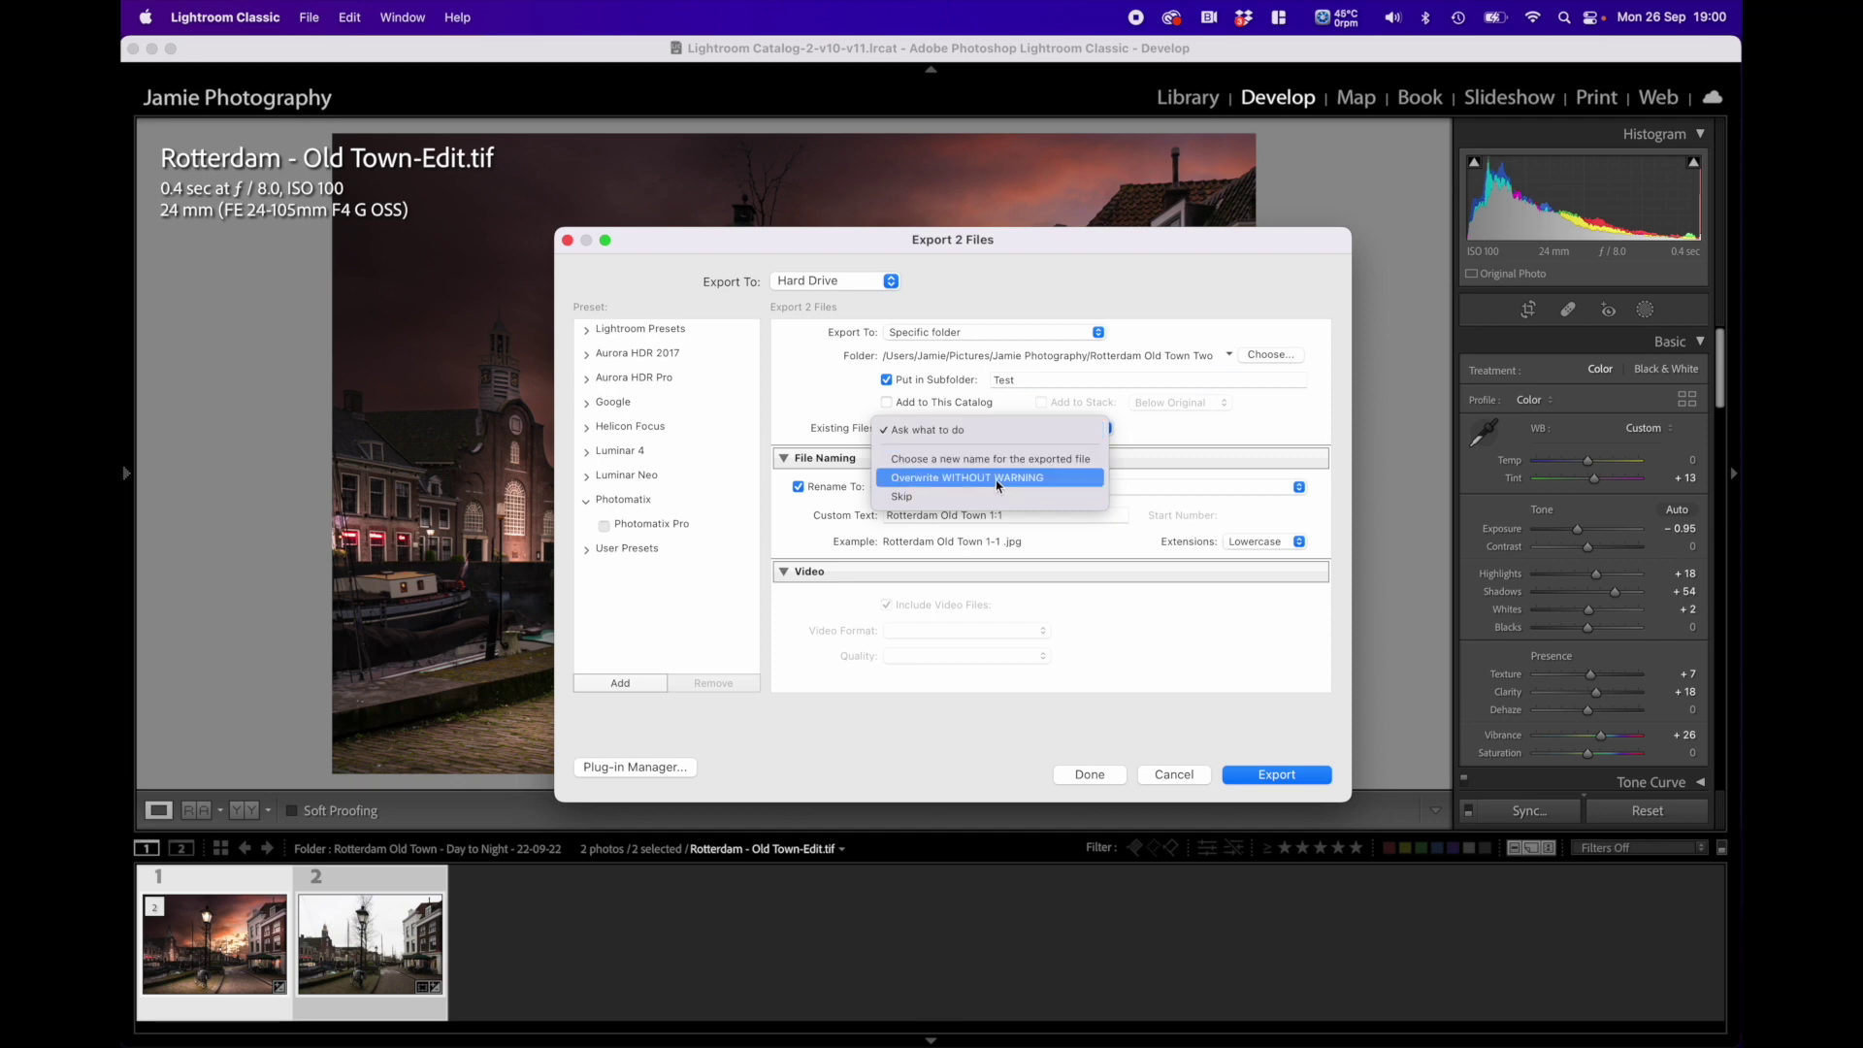
click(946, 428)
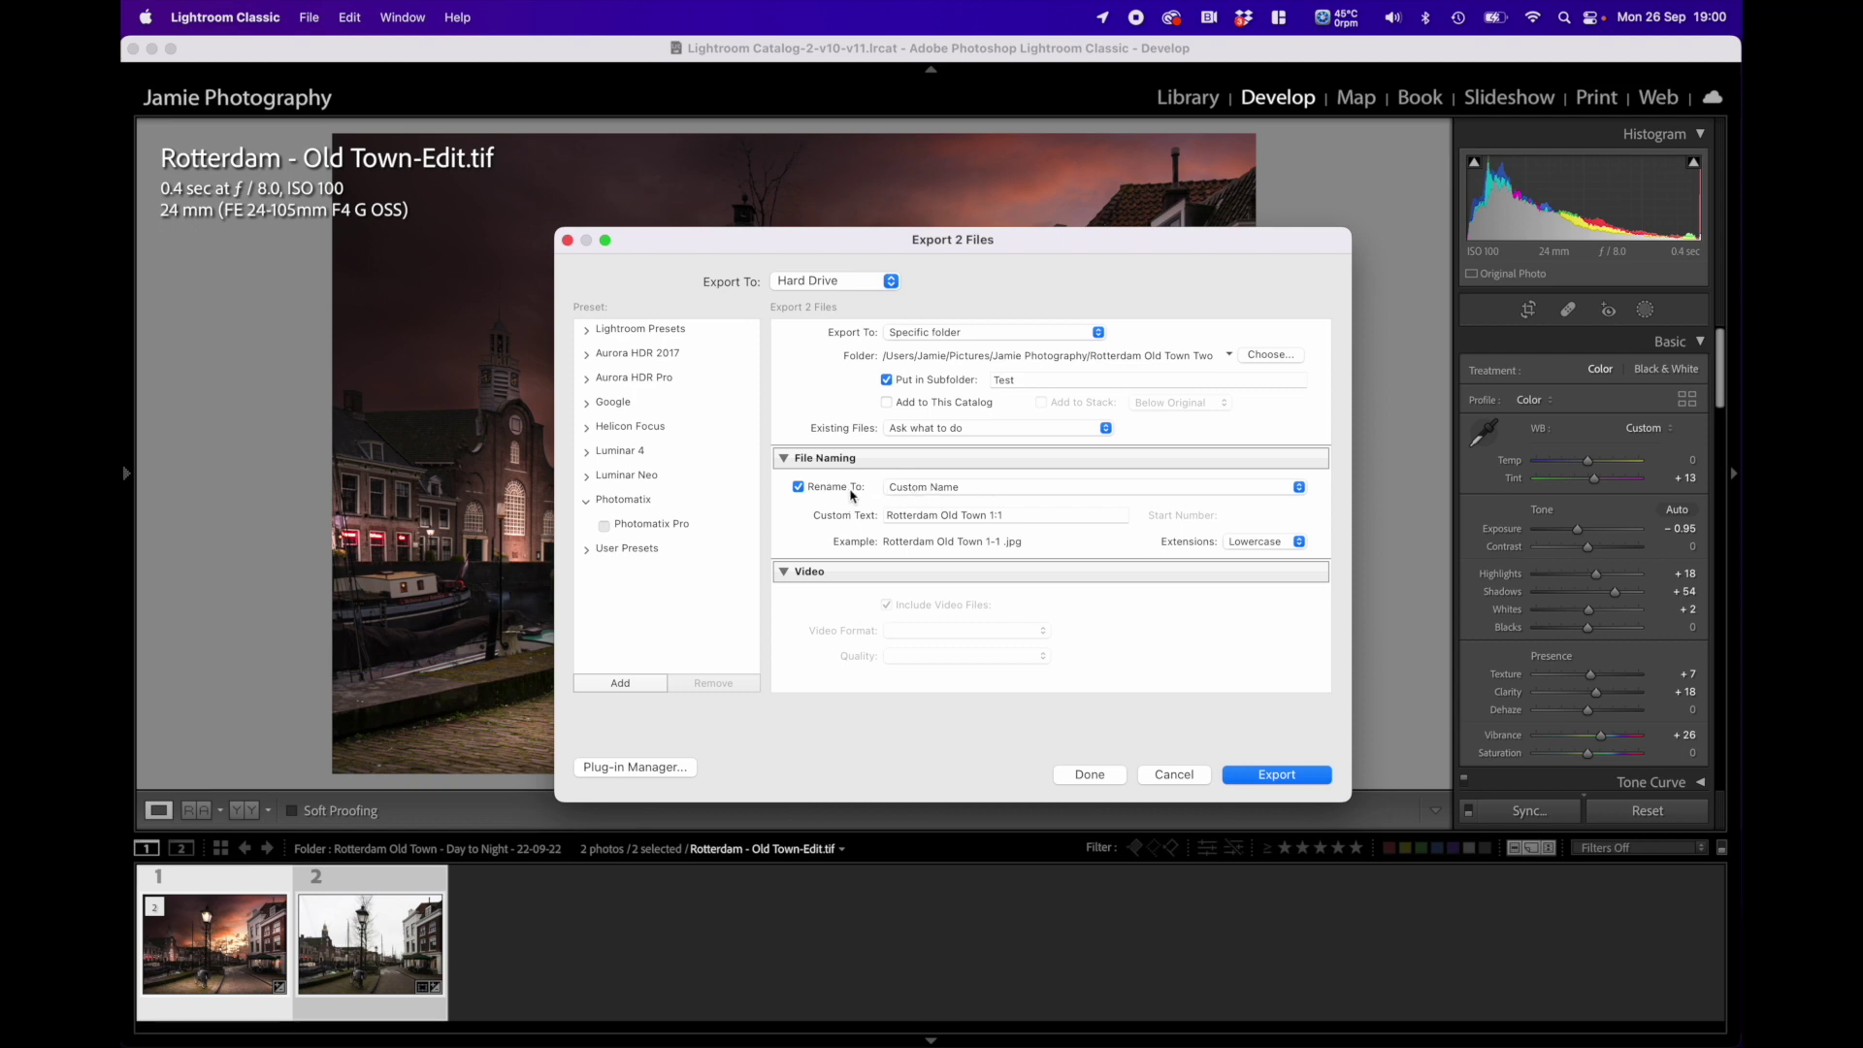
Step: Turn file renaming off and back on, and keep Custom Name as the naming template
click(798, 488)
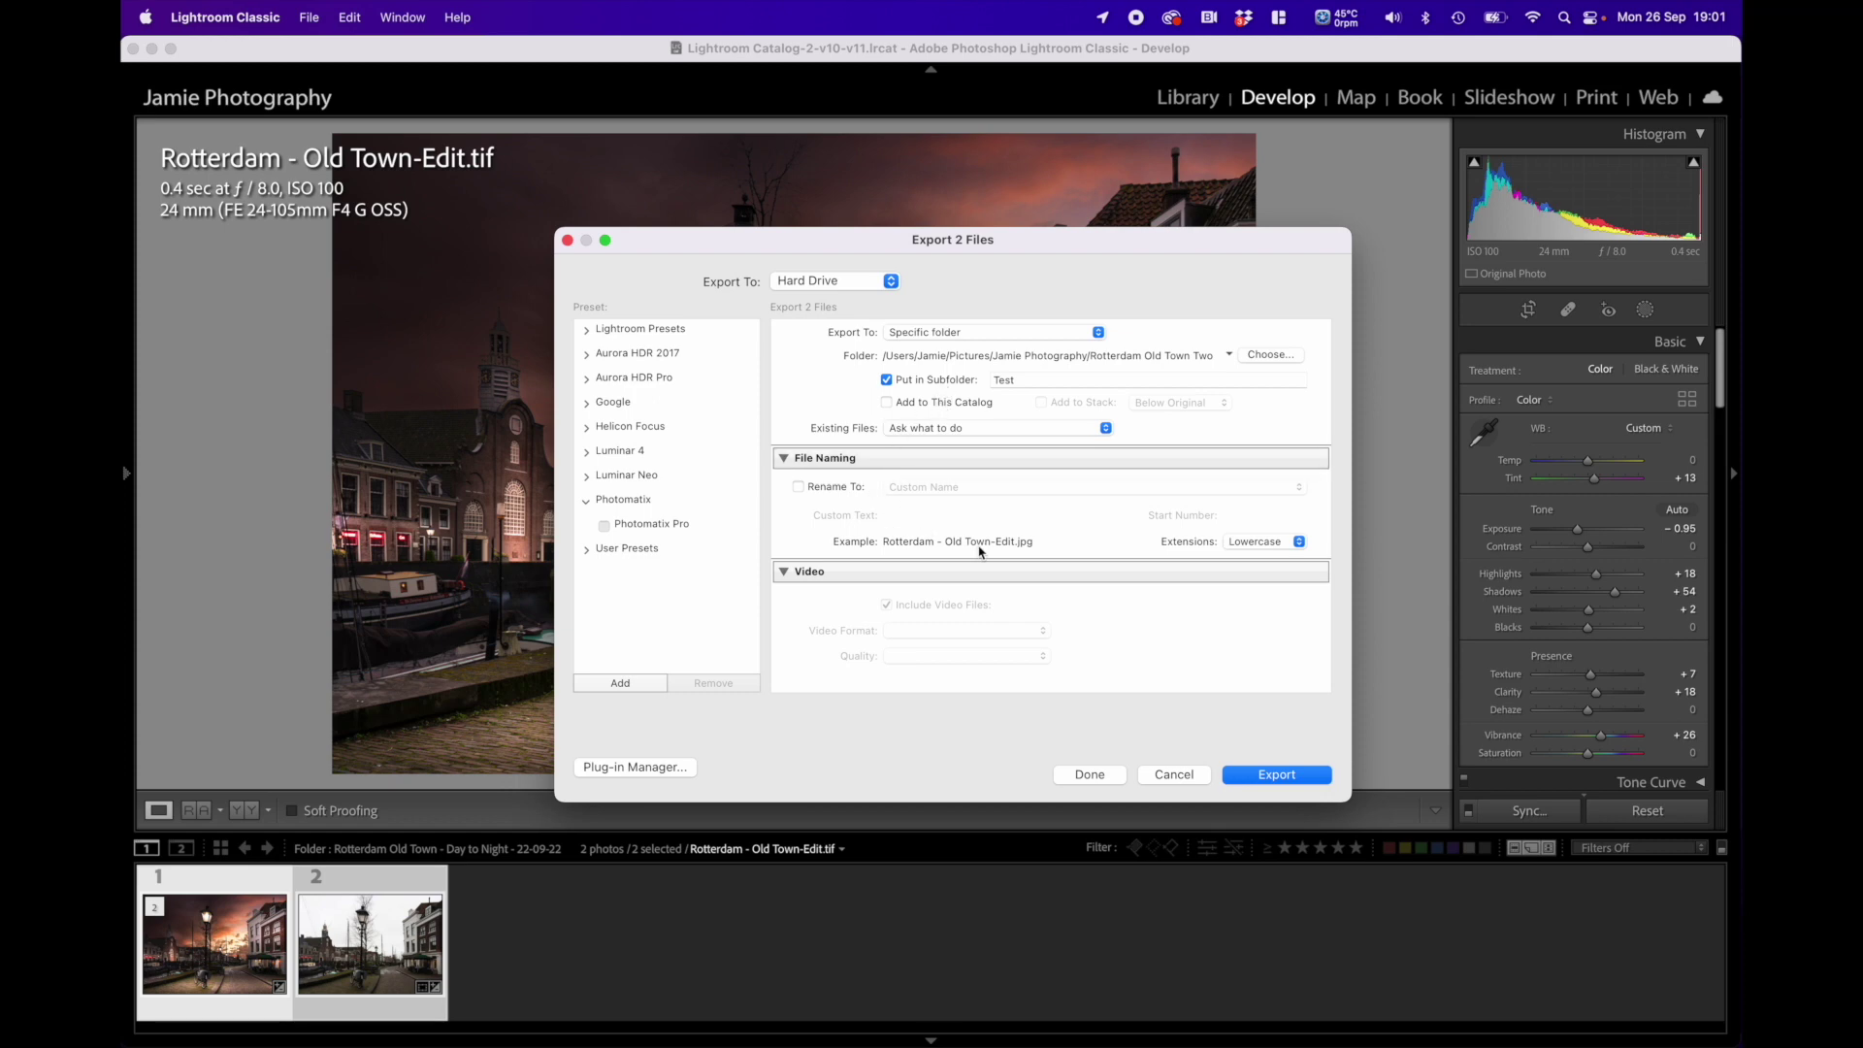
click(798, 487)
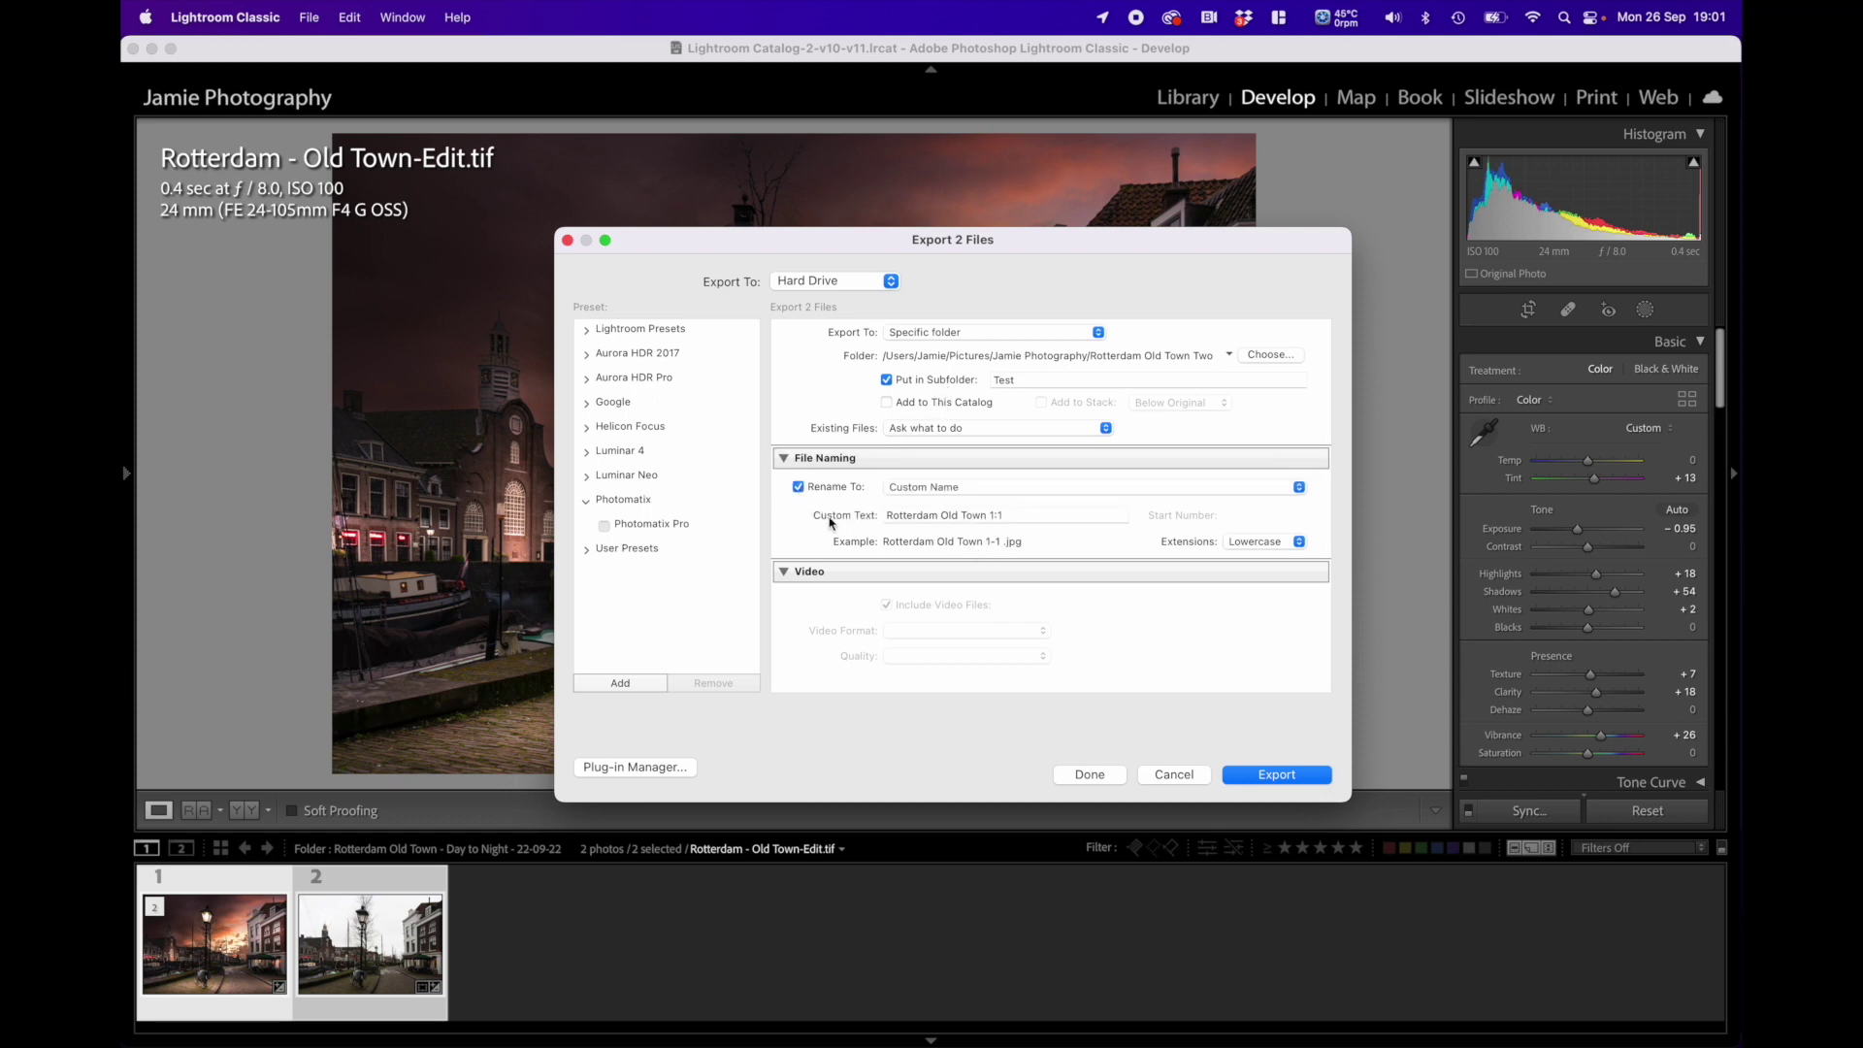
click(956, 491)
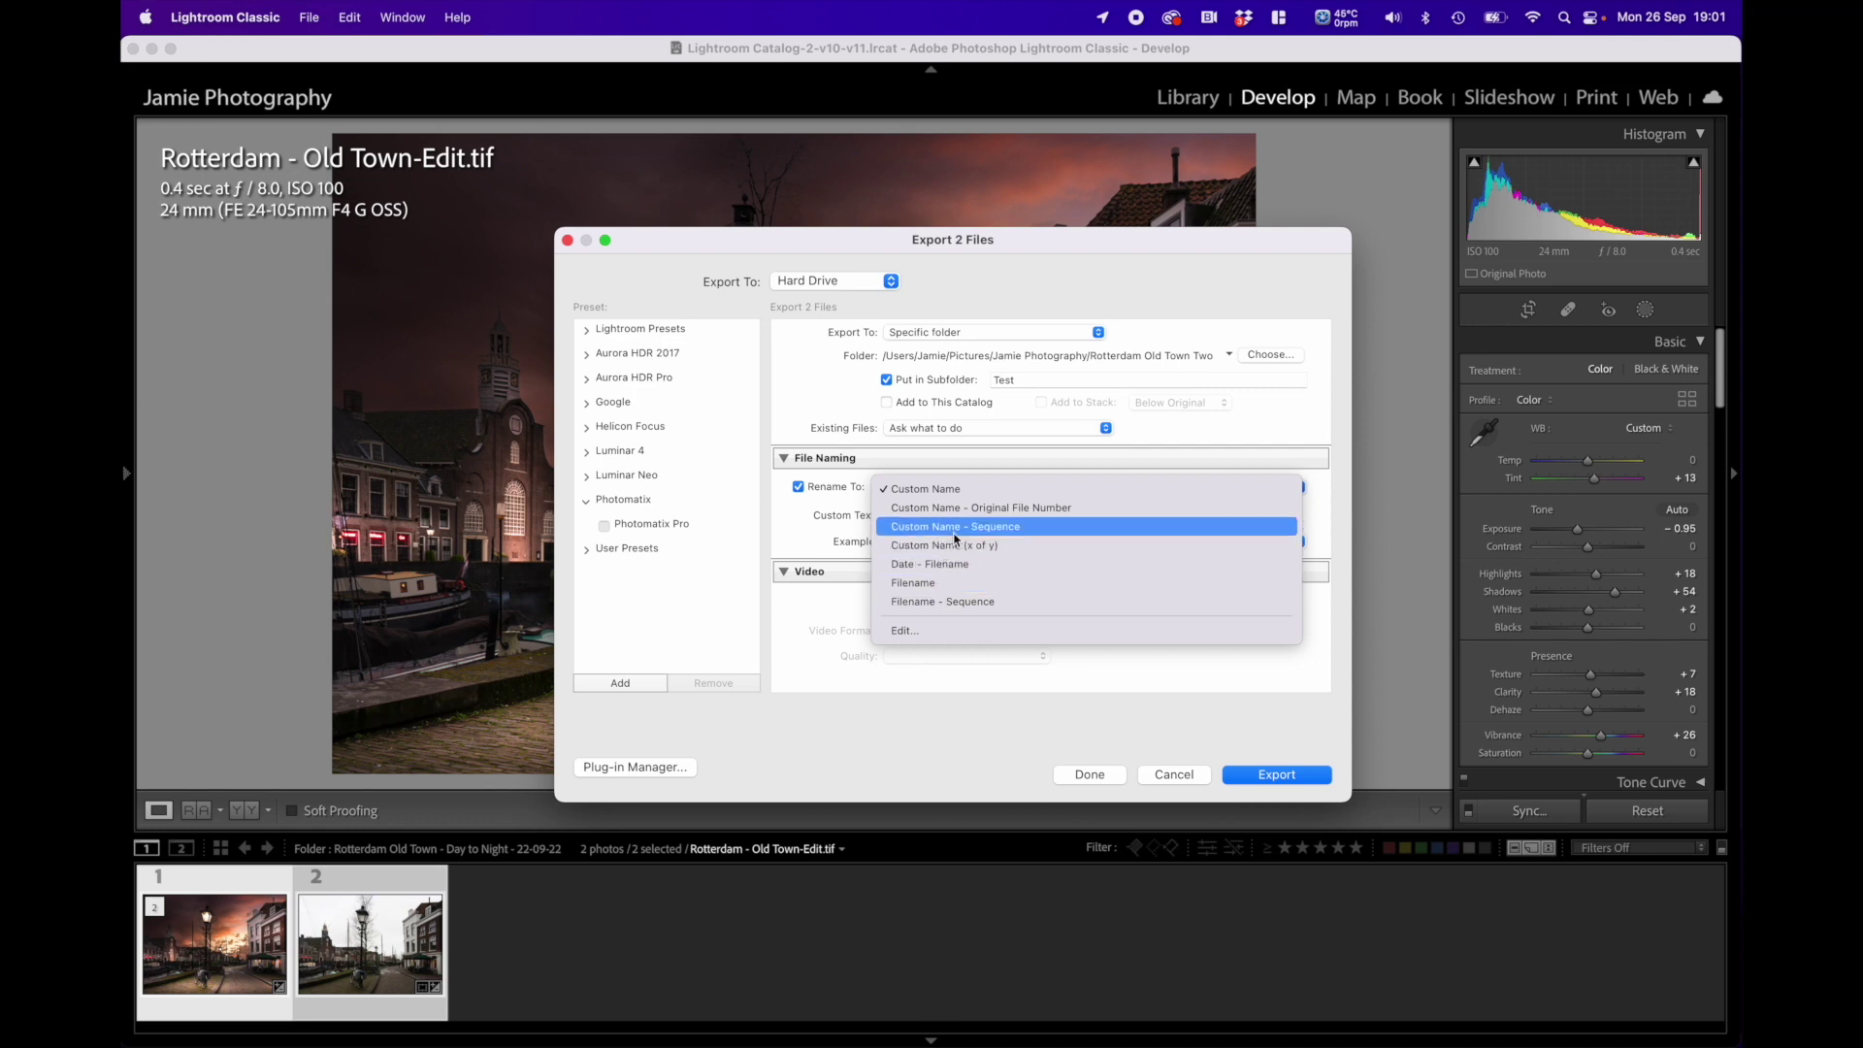
click(929, 491)
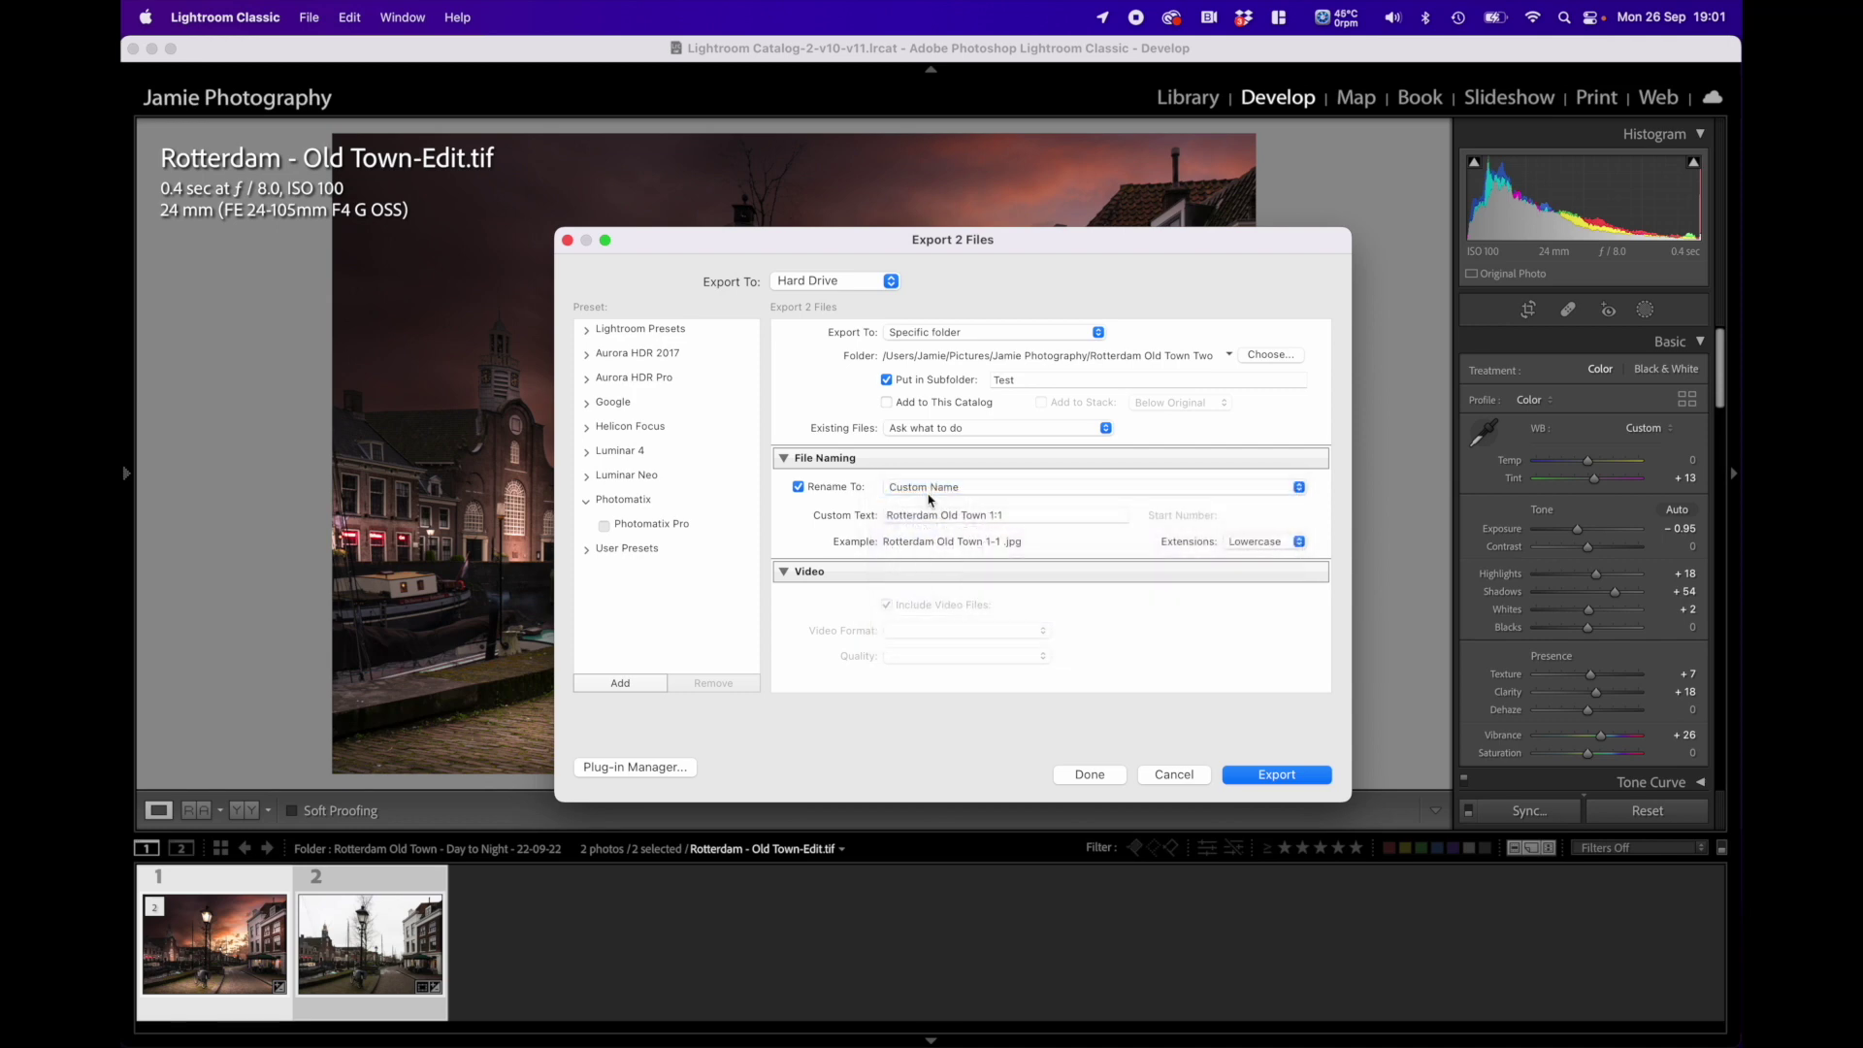
Step: Change the custom file name text to Rotterdam Old Town - Day to Night
click(1029, 516)
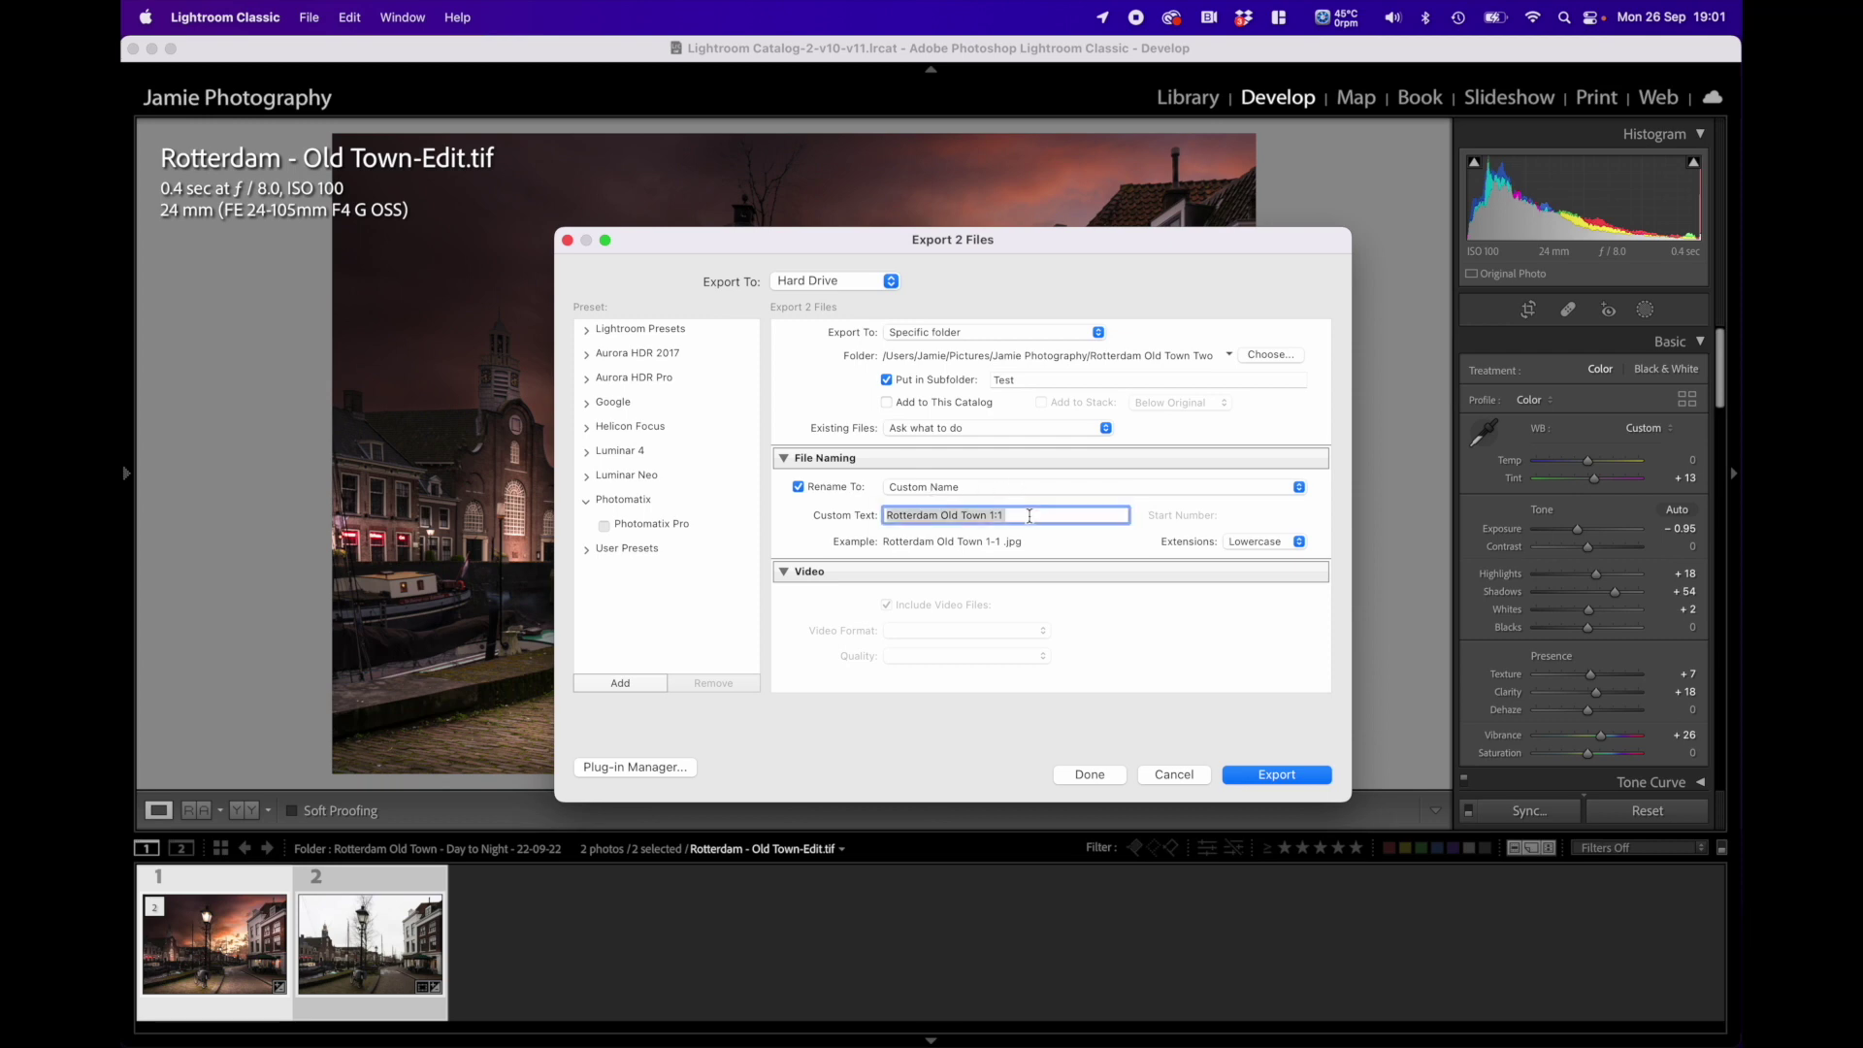
click(1024, 516)
key(BackSpace)
key(BackSpace)
key(BackSpace)
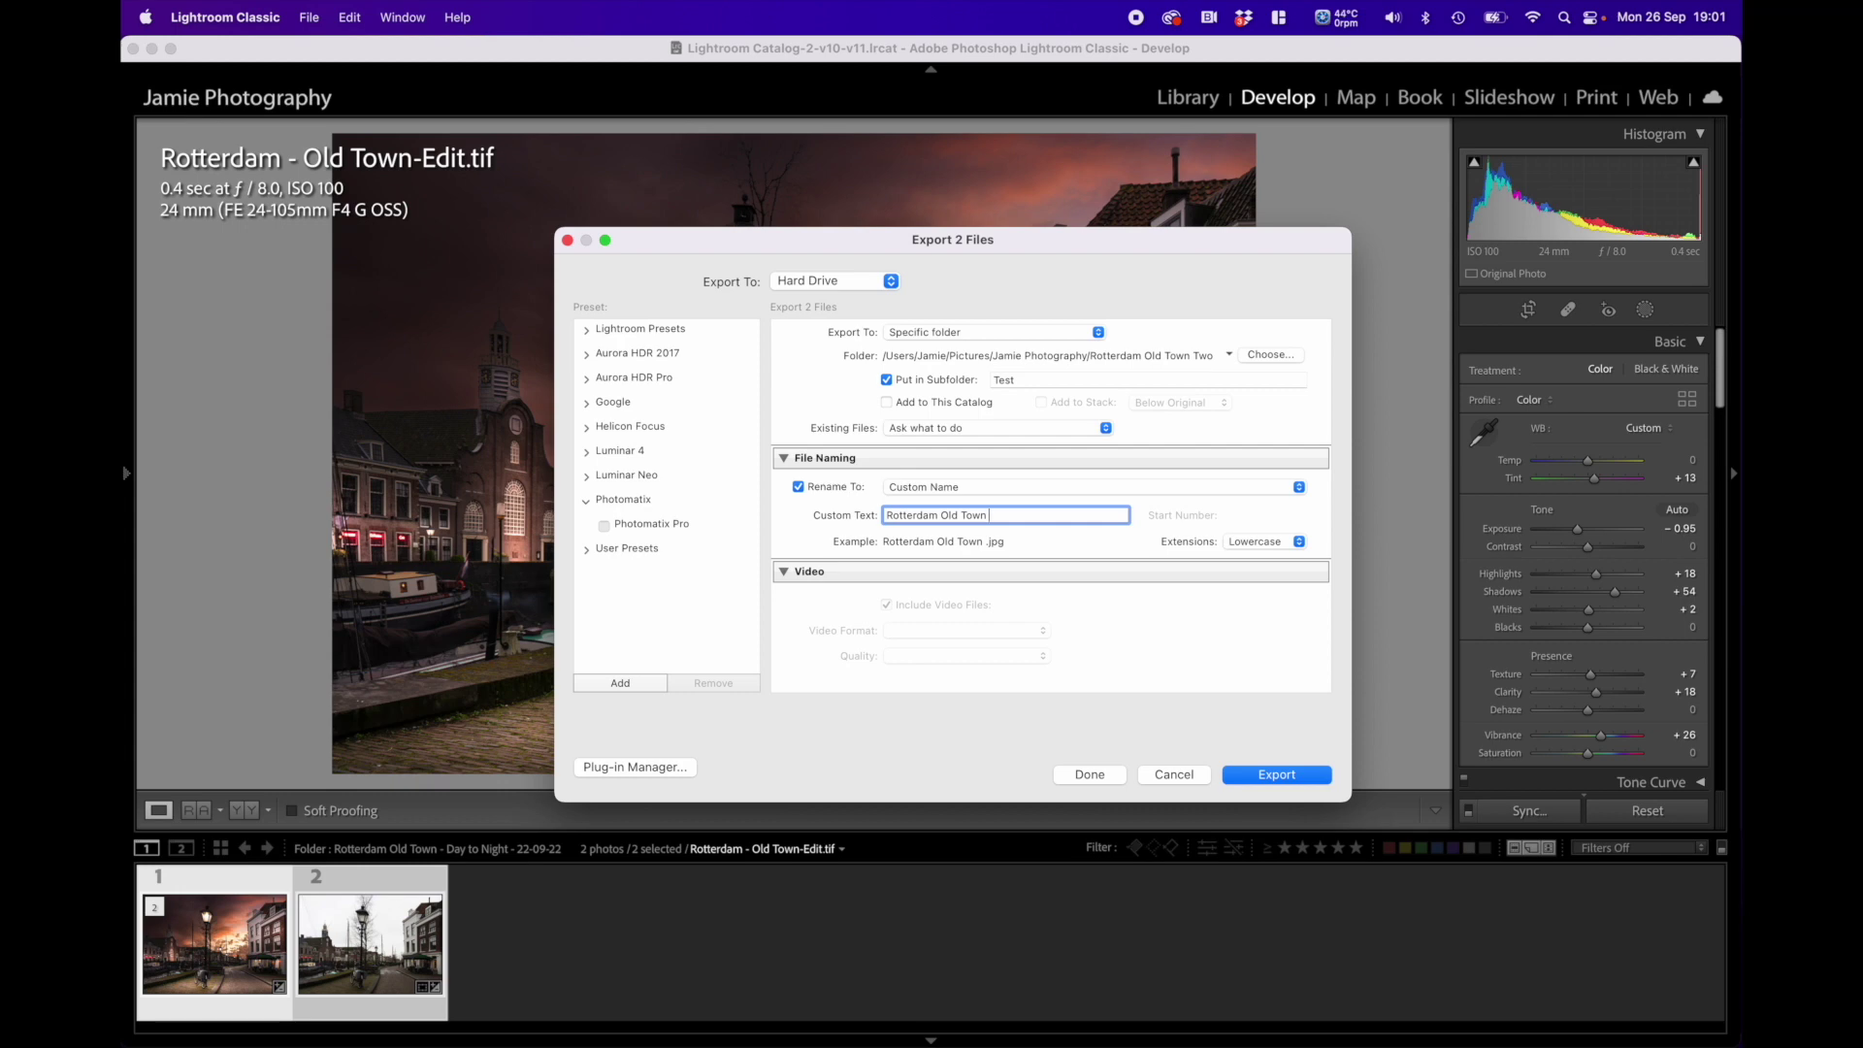
text(- Day to)
text(Night)
Step: Set the image format to DNG and keep its compatibility at Camera Raw 14.0 and later
scroll(1058, 555, down, 5)
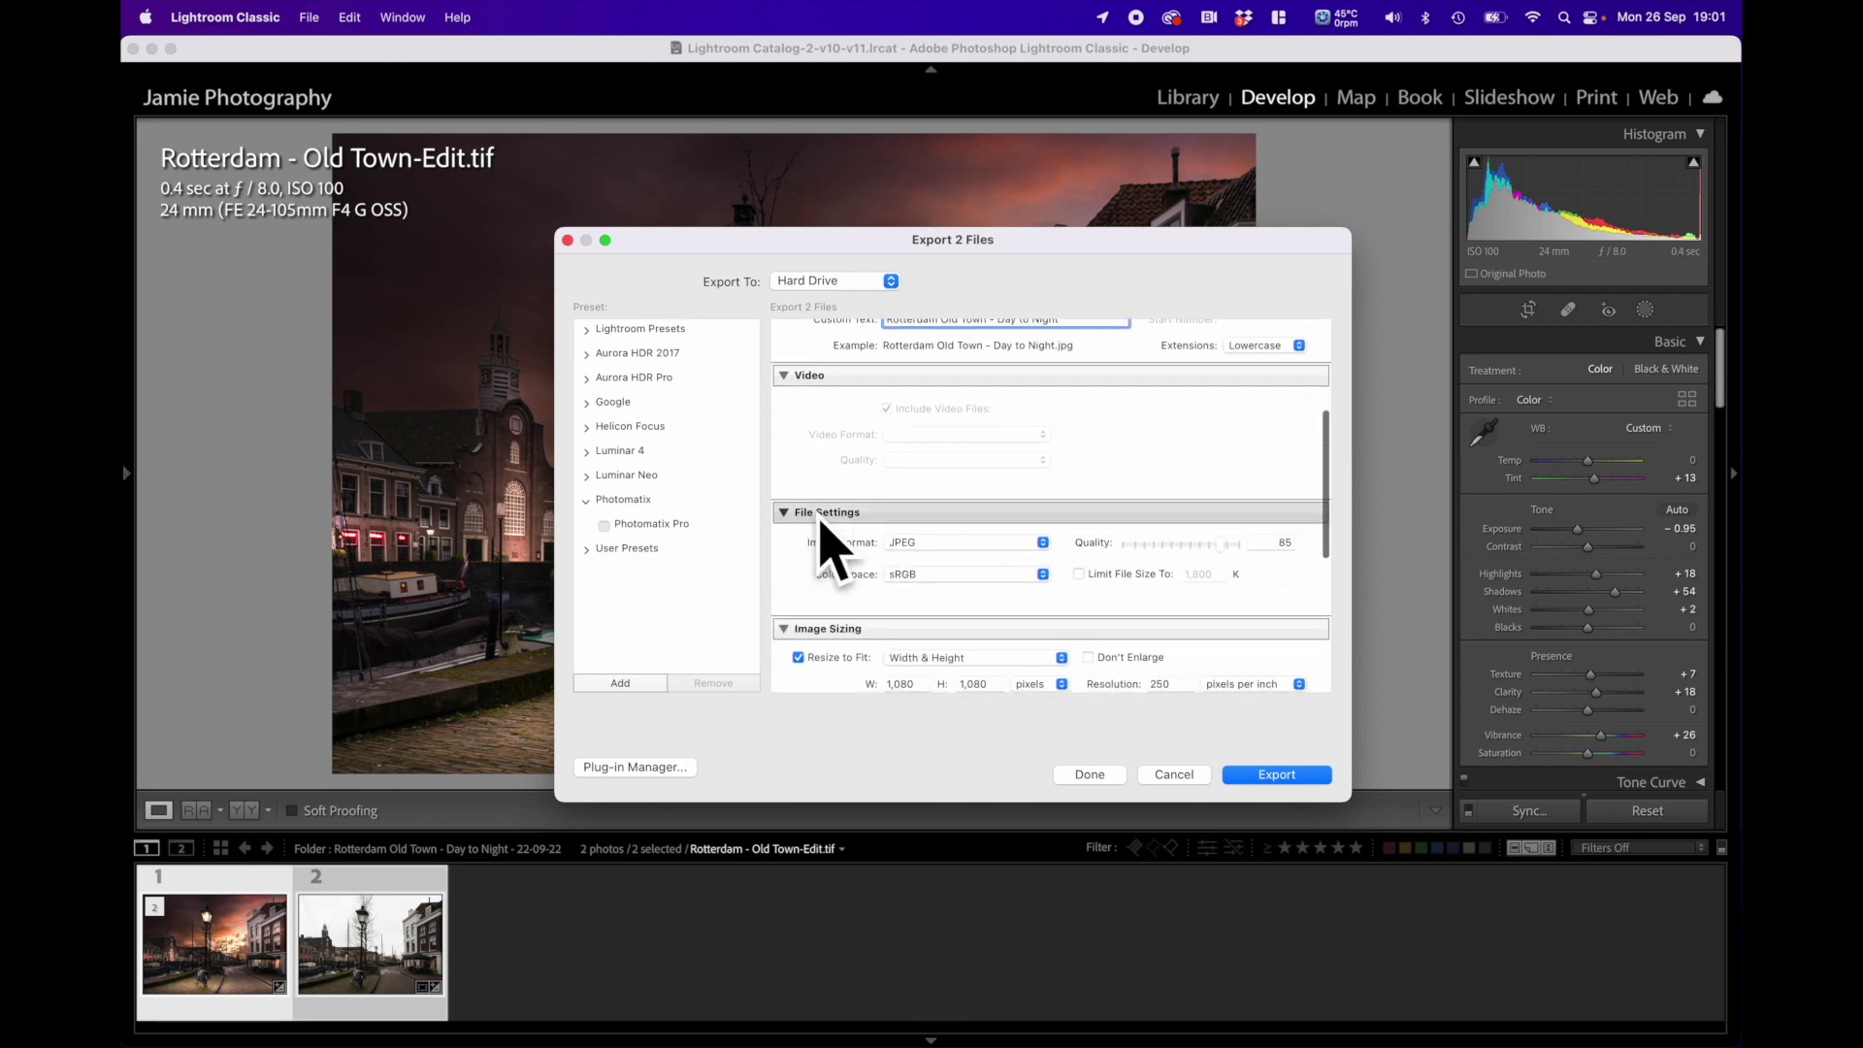
click(913, 543)
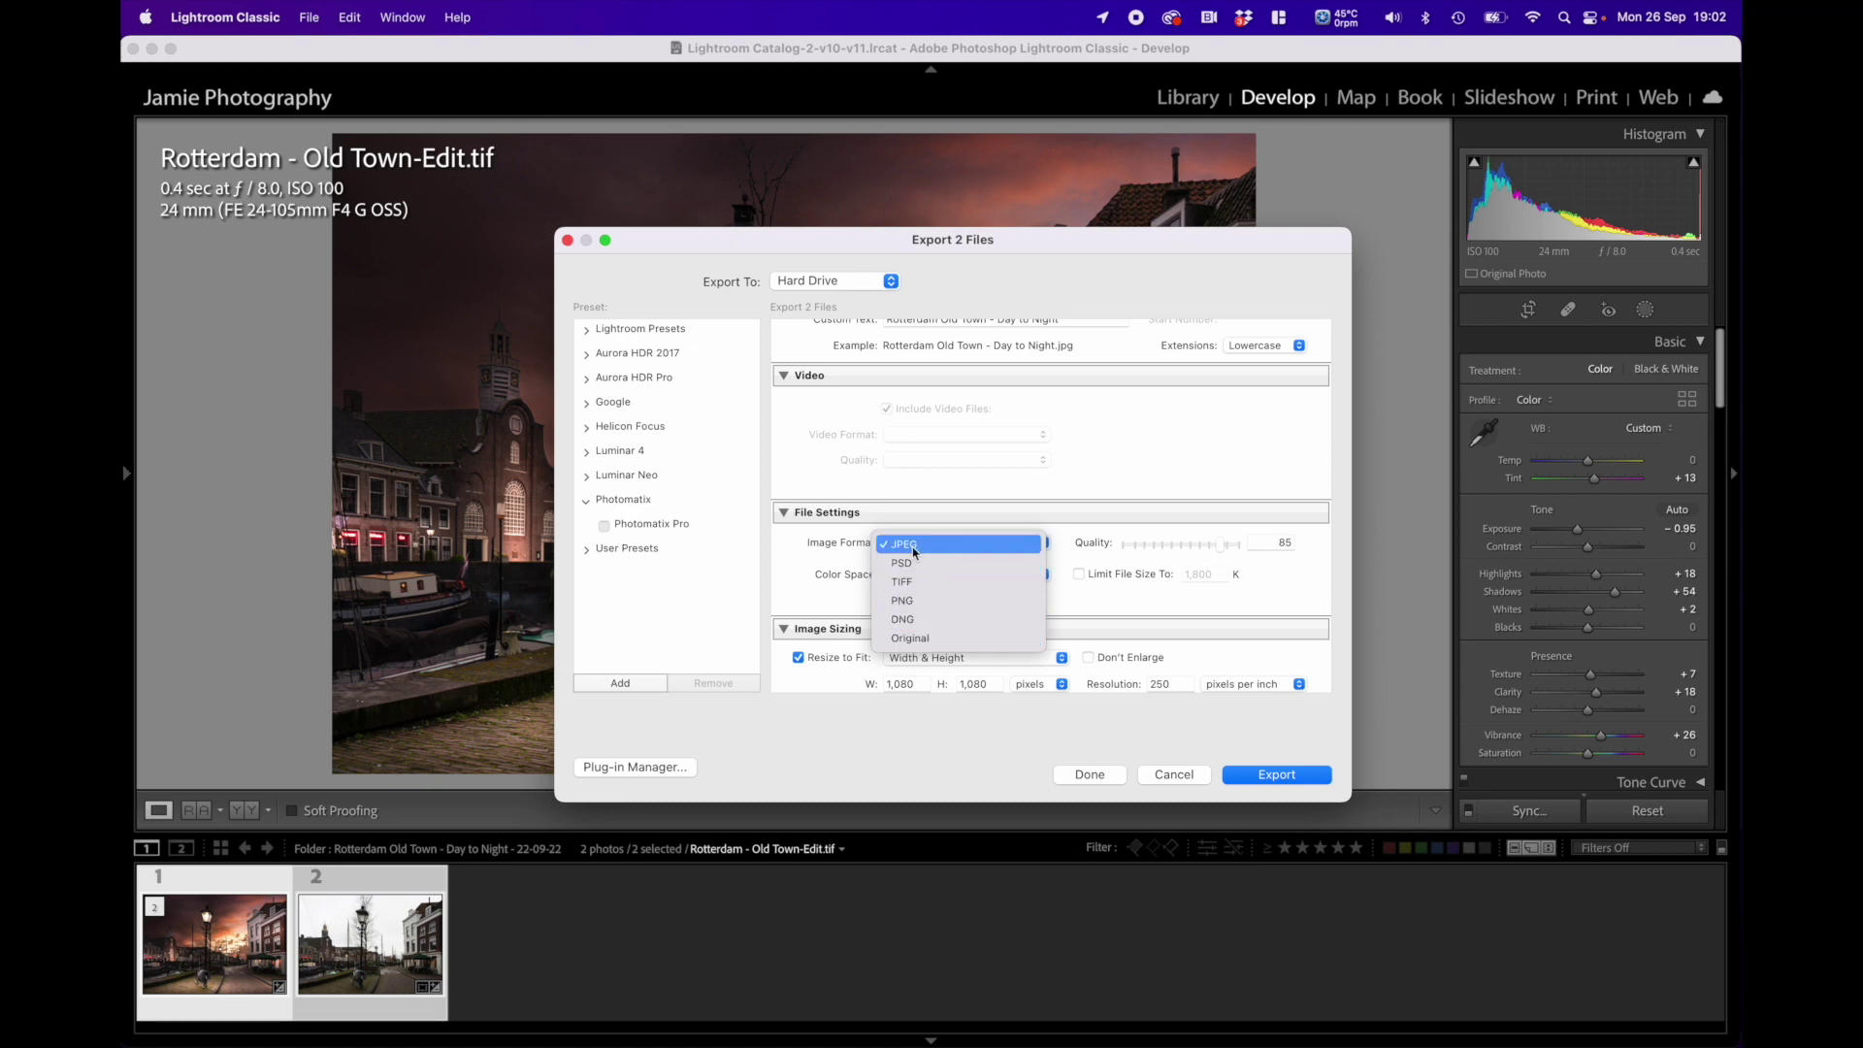
click(904, 622)
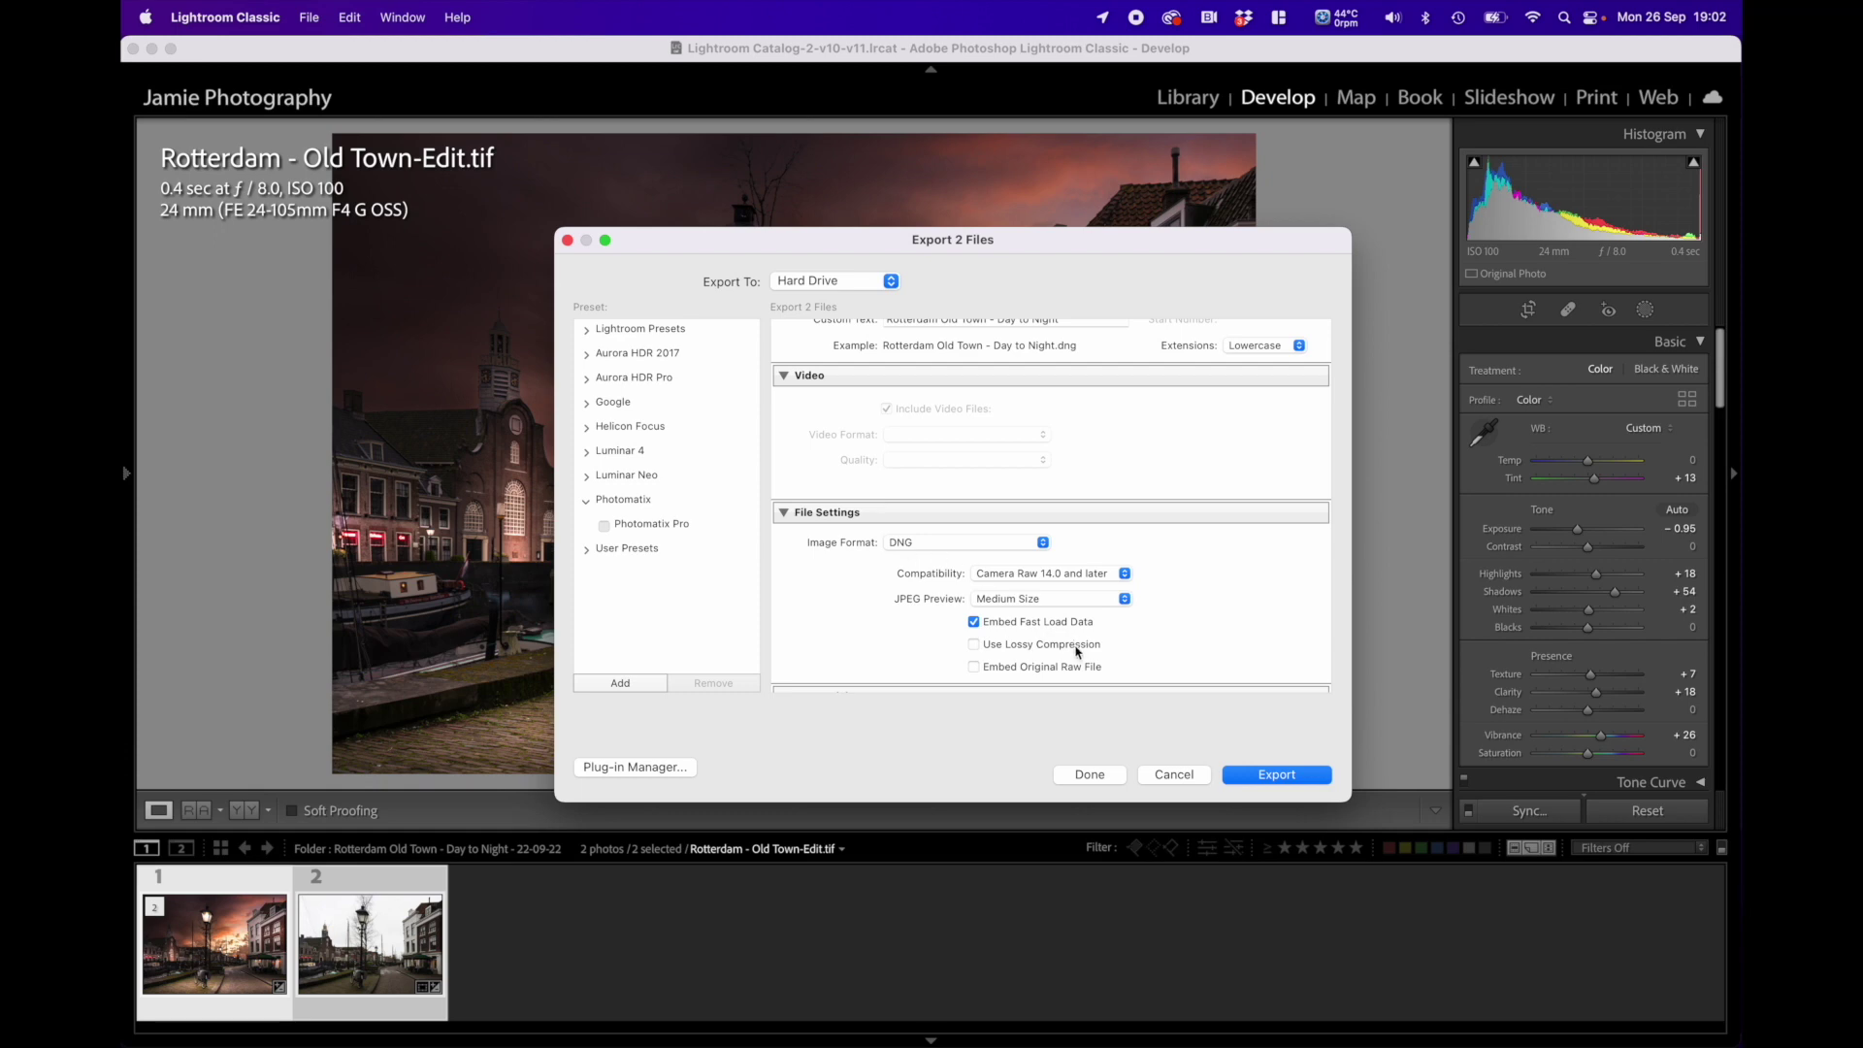
click(1019, 576)
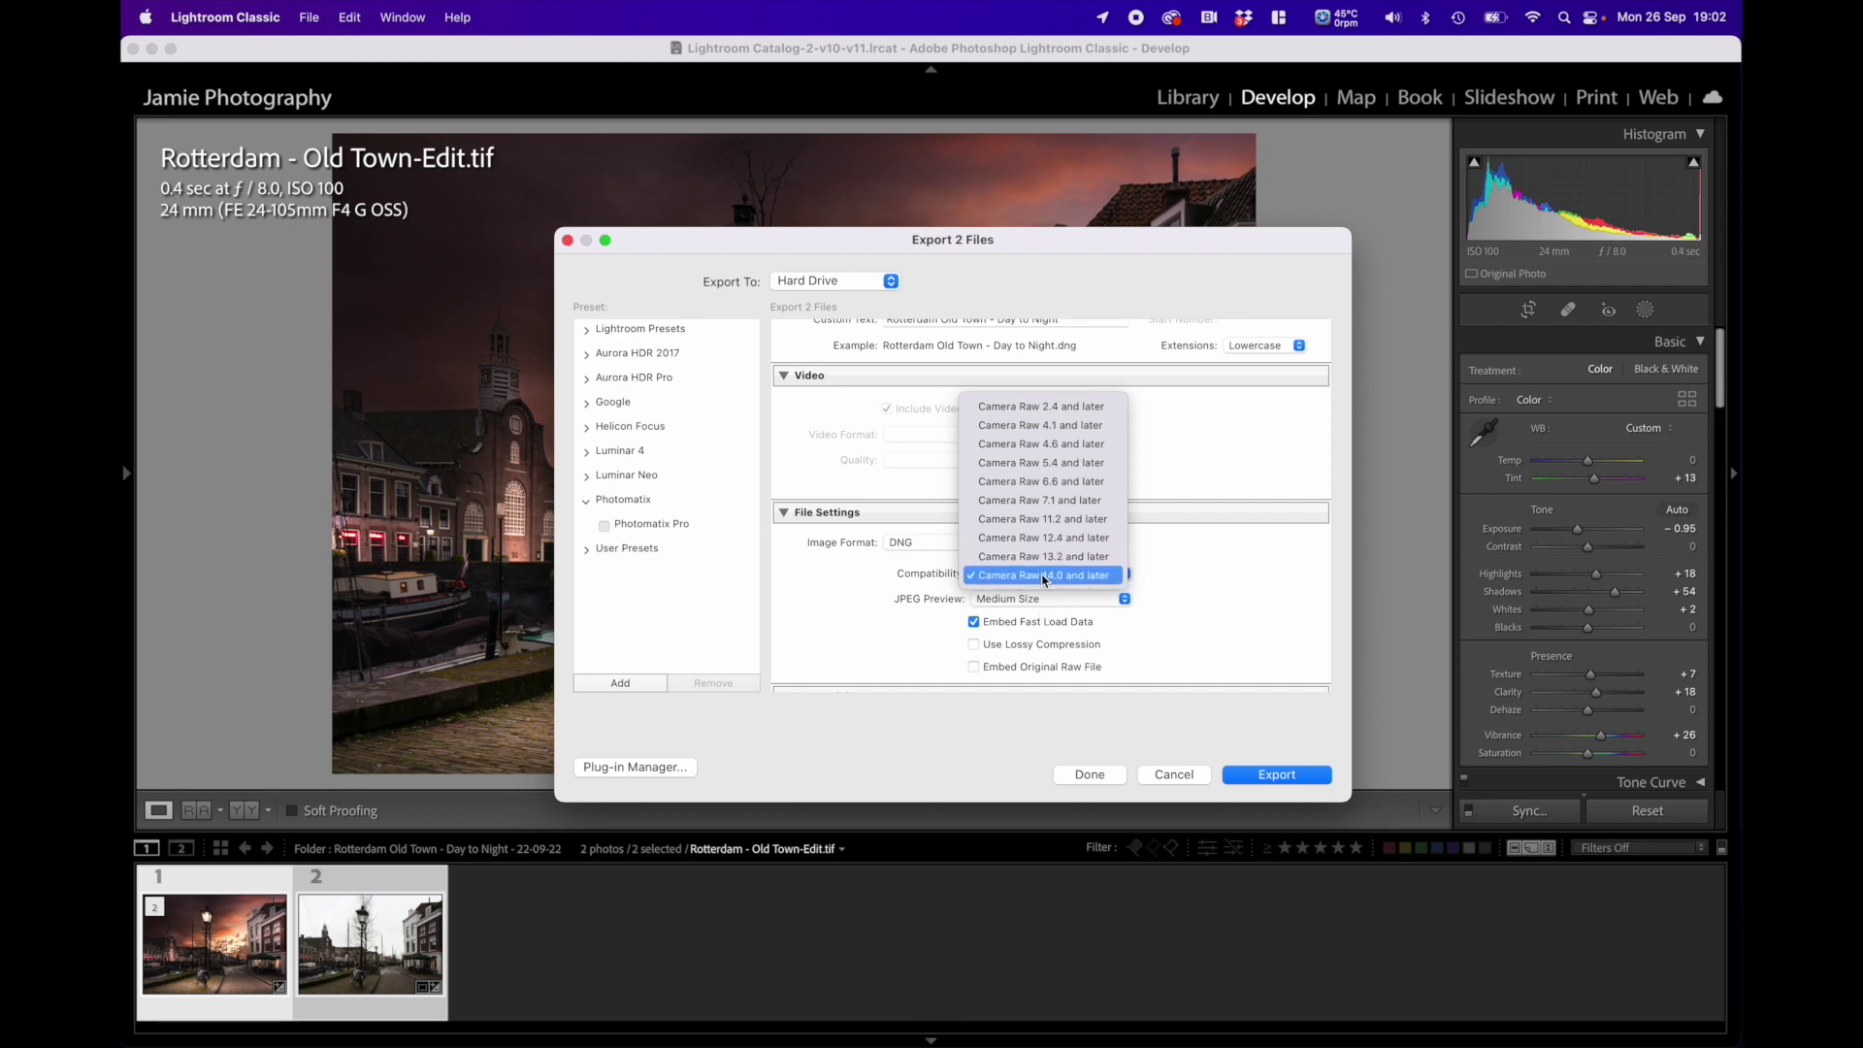
click(1043, 575)
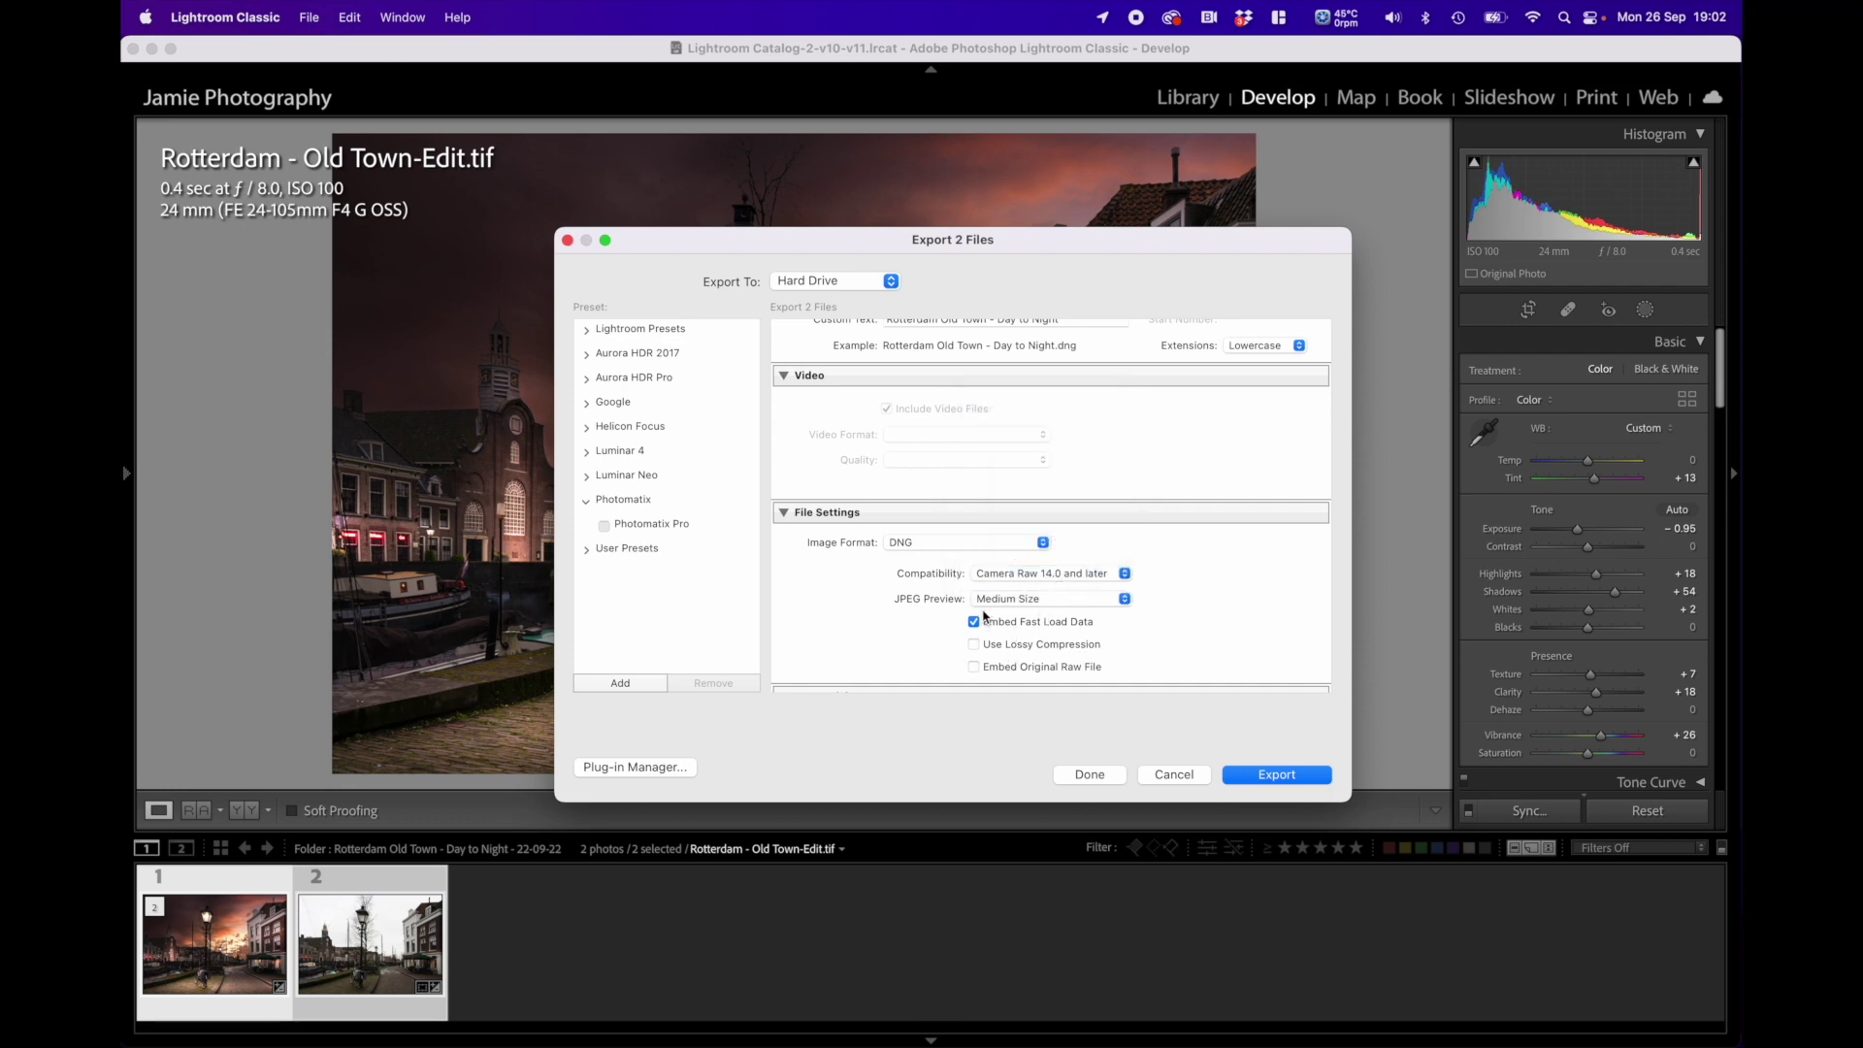
Step: Check the JPEG preview size options for the DNG export and keep Medium Size
click(1023, 602)
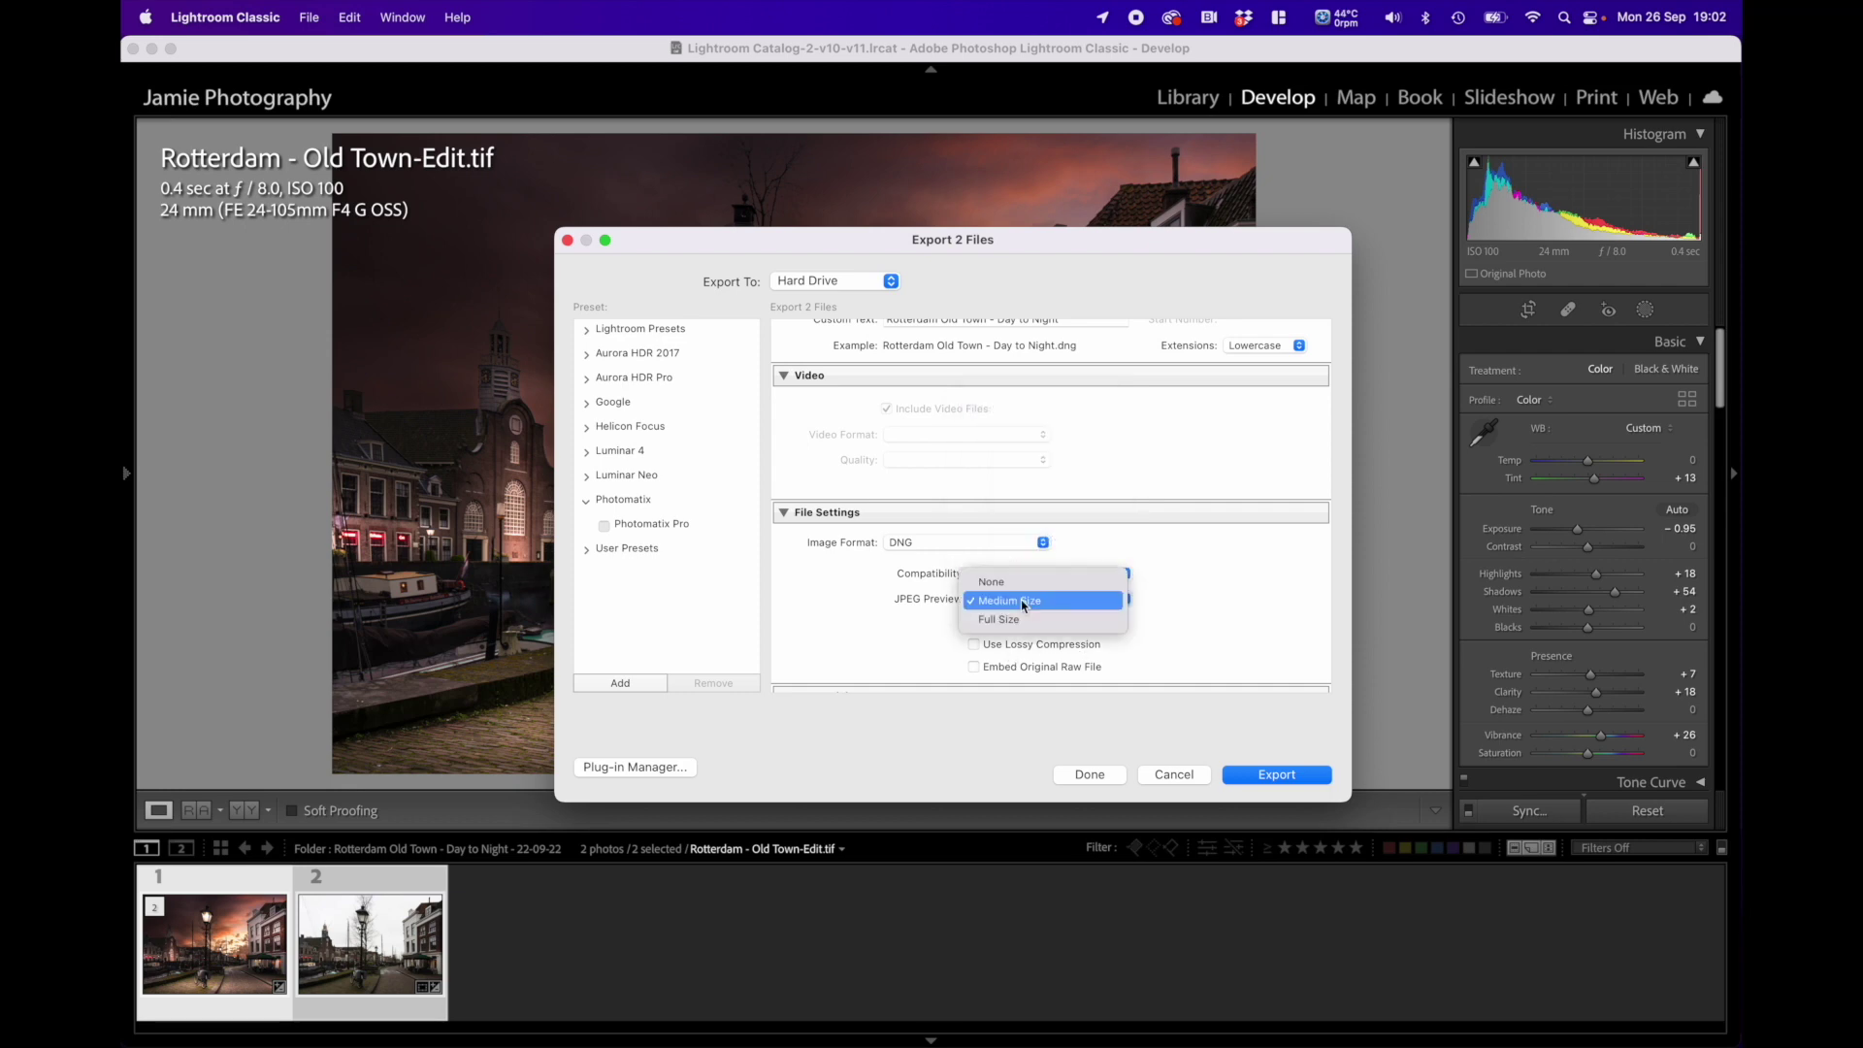
click(1022, 604)
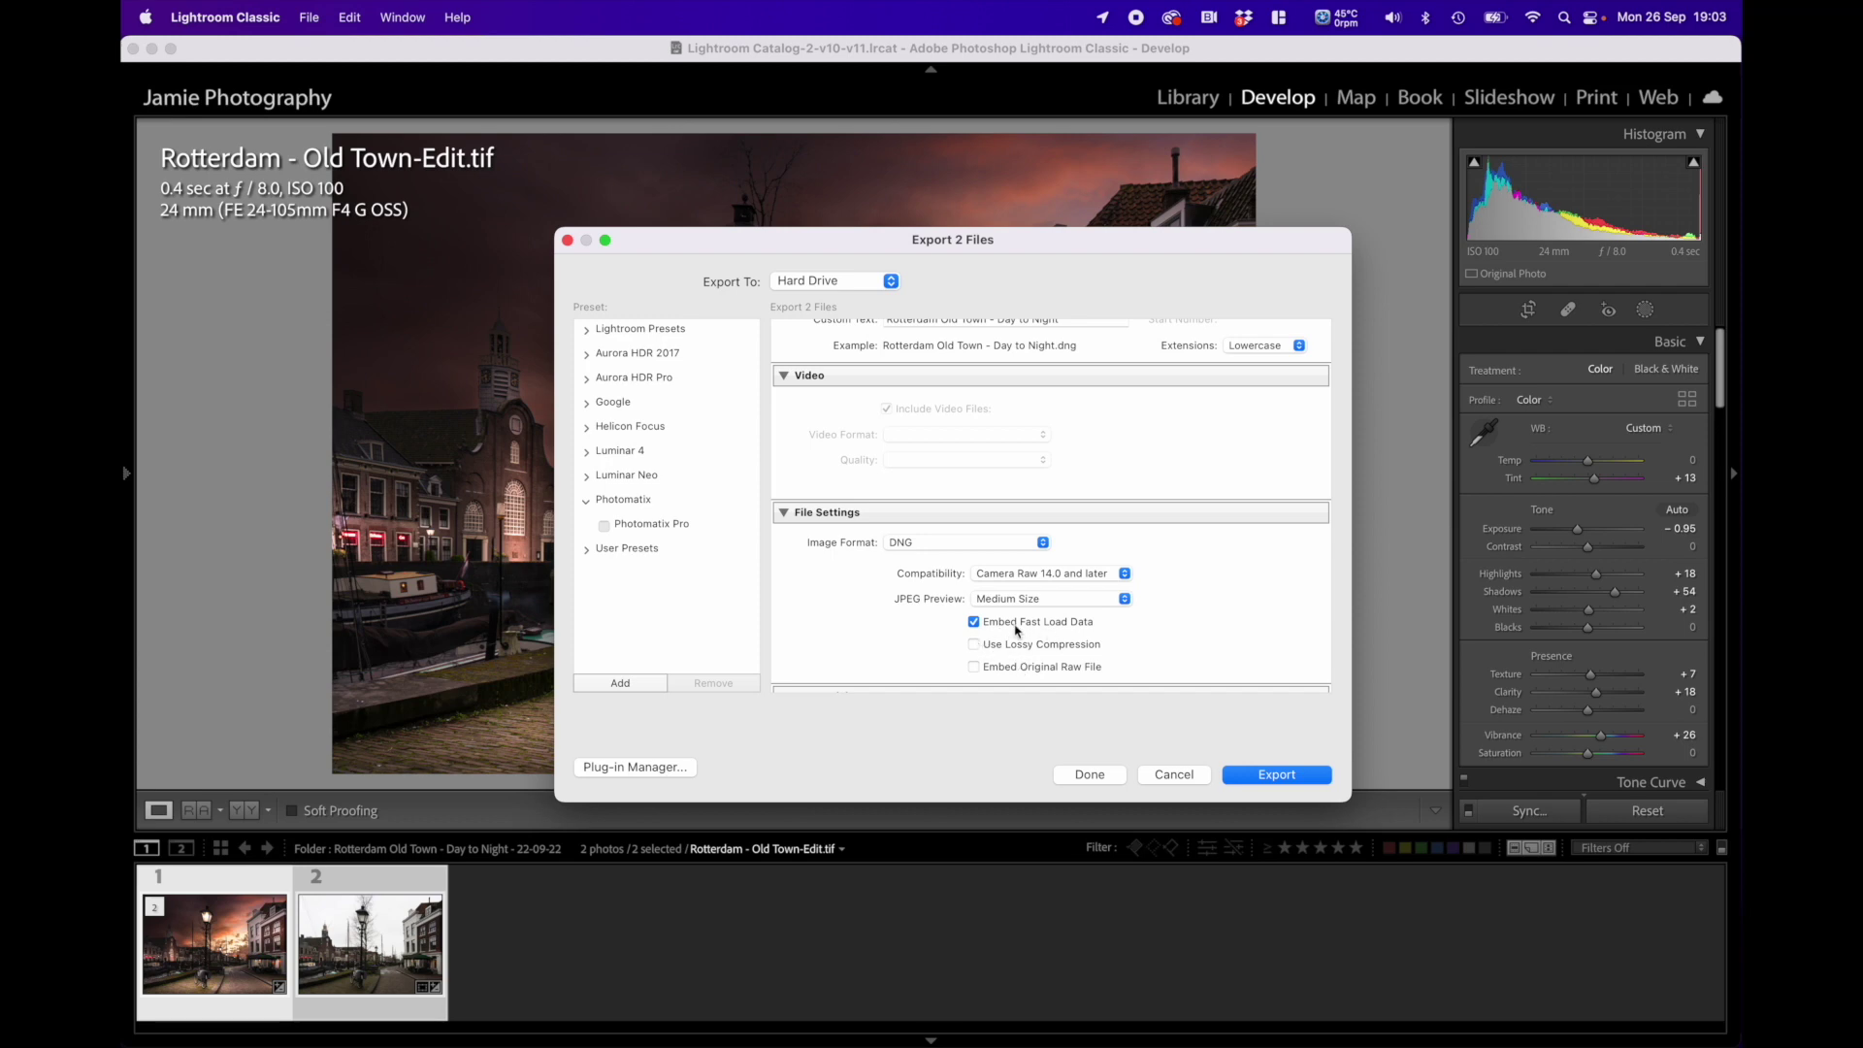
Step: Change the export image format to JPEG and keep its color space at sRGB
click(941, 545)
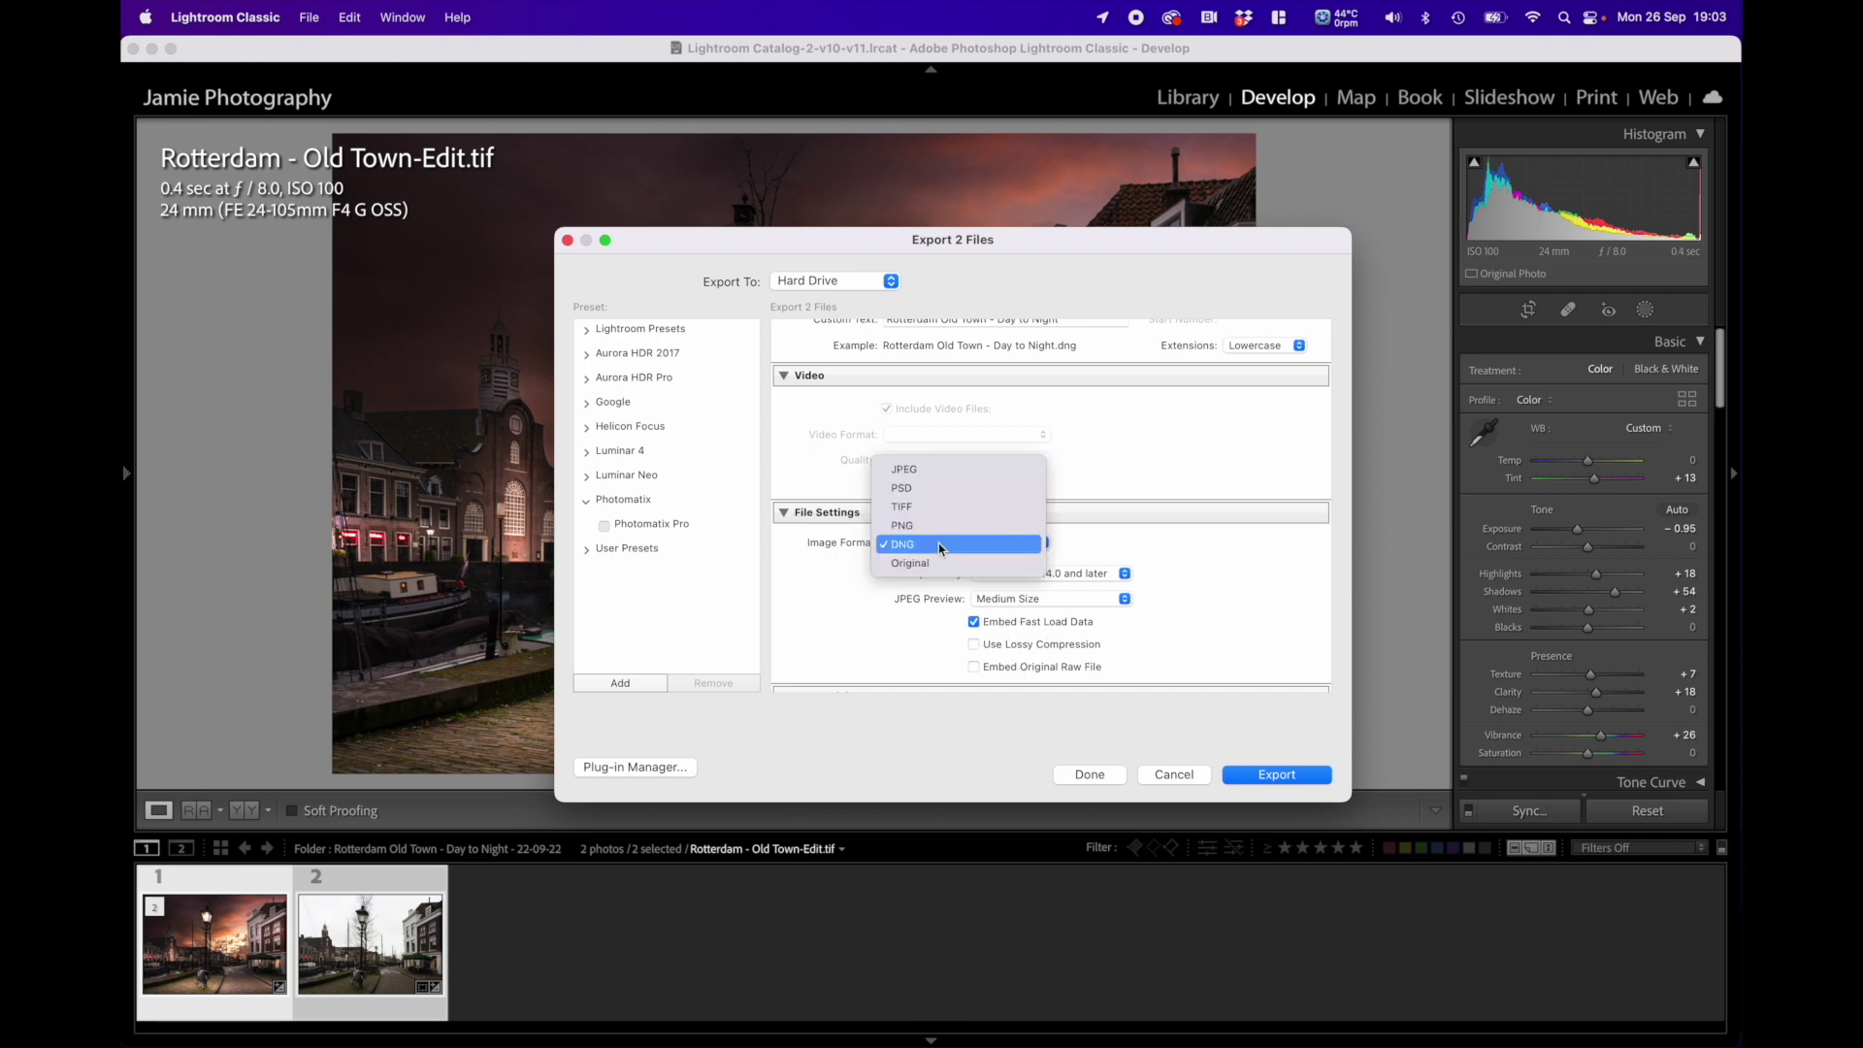
click(937, 471)
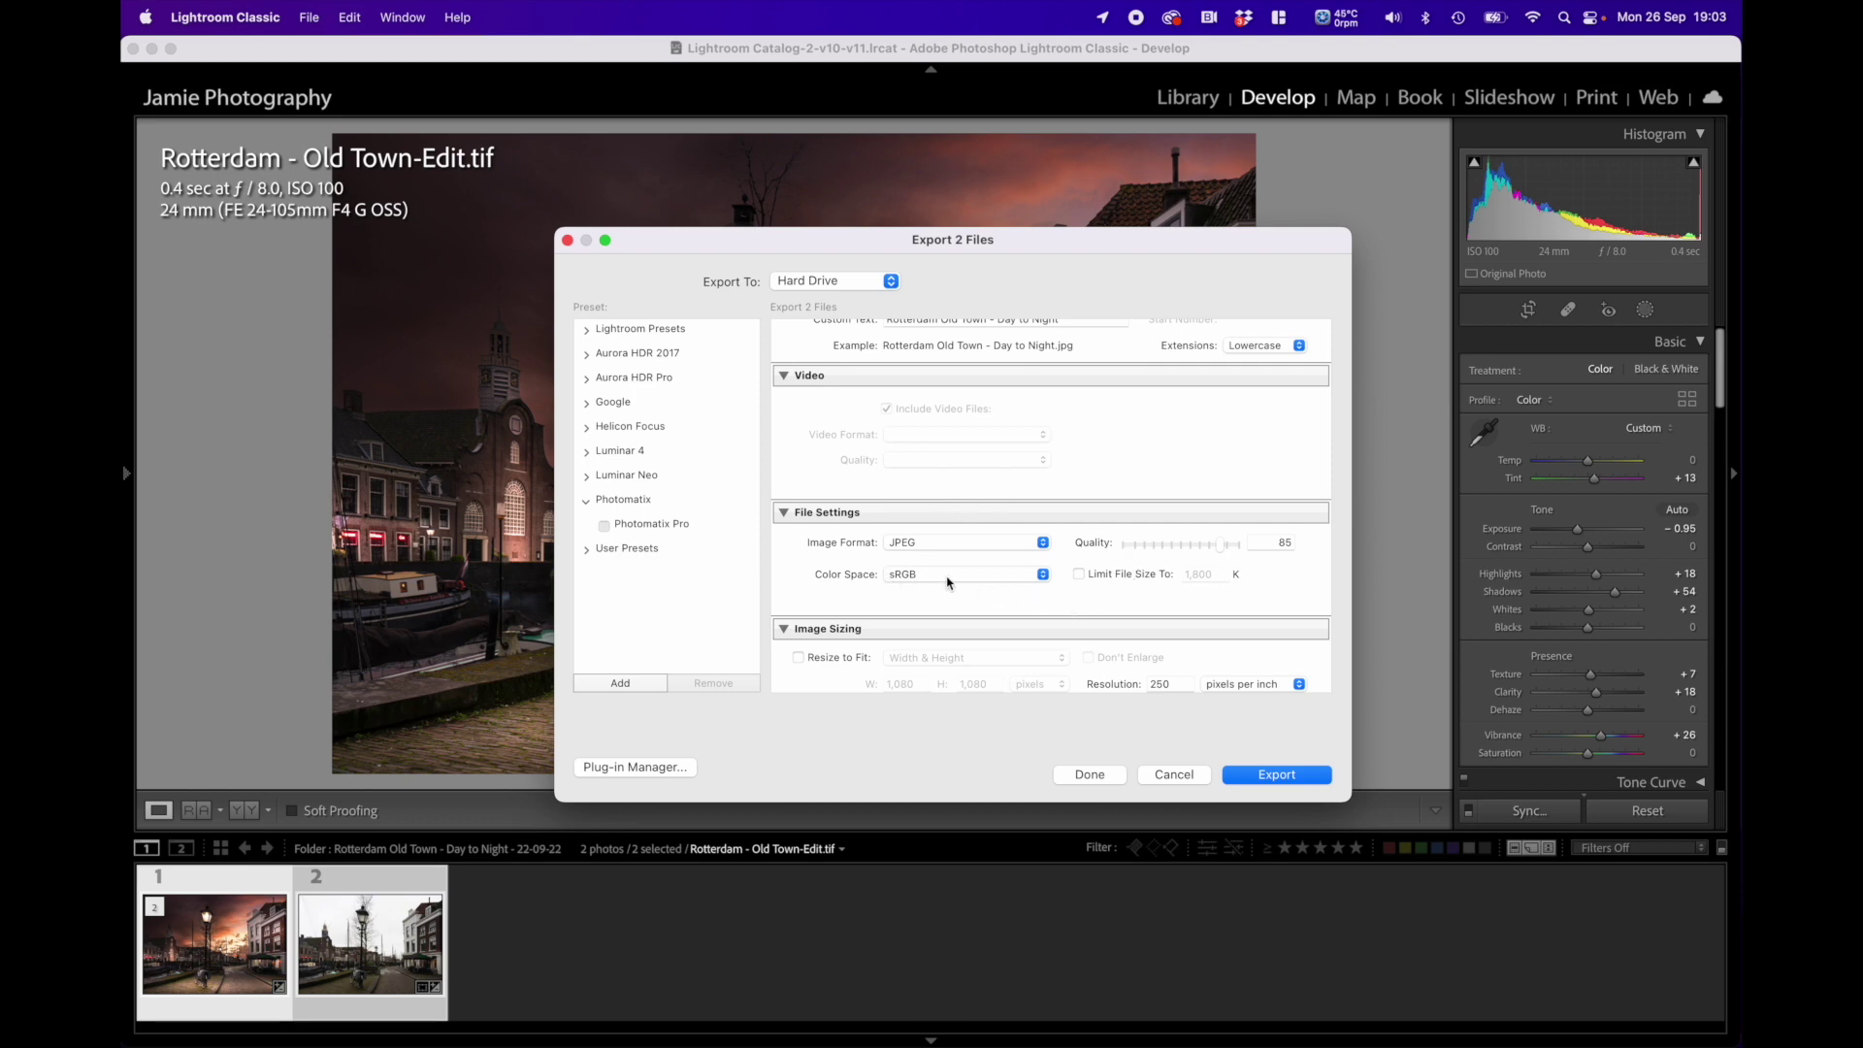
click(977, 578)
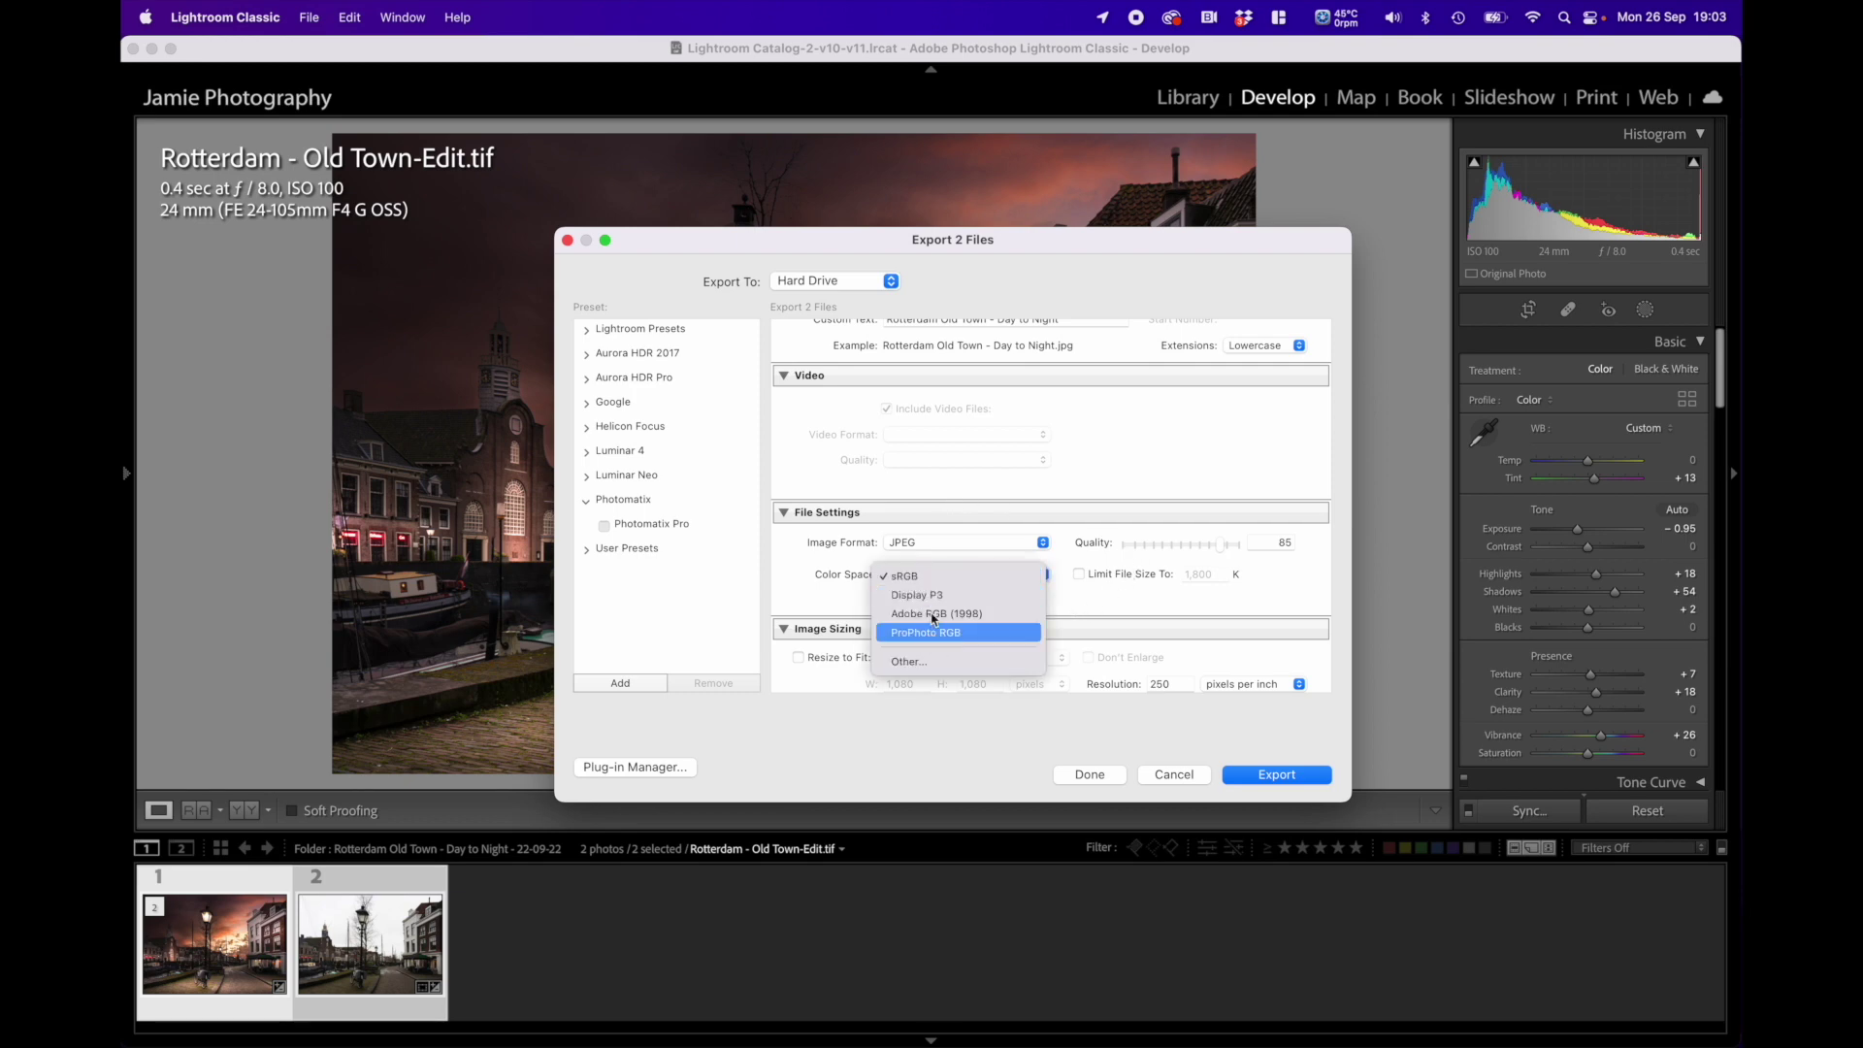
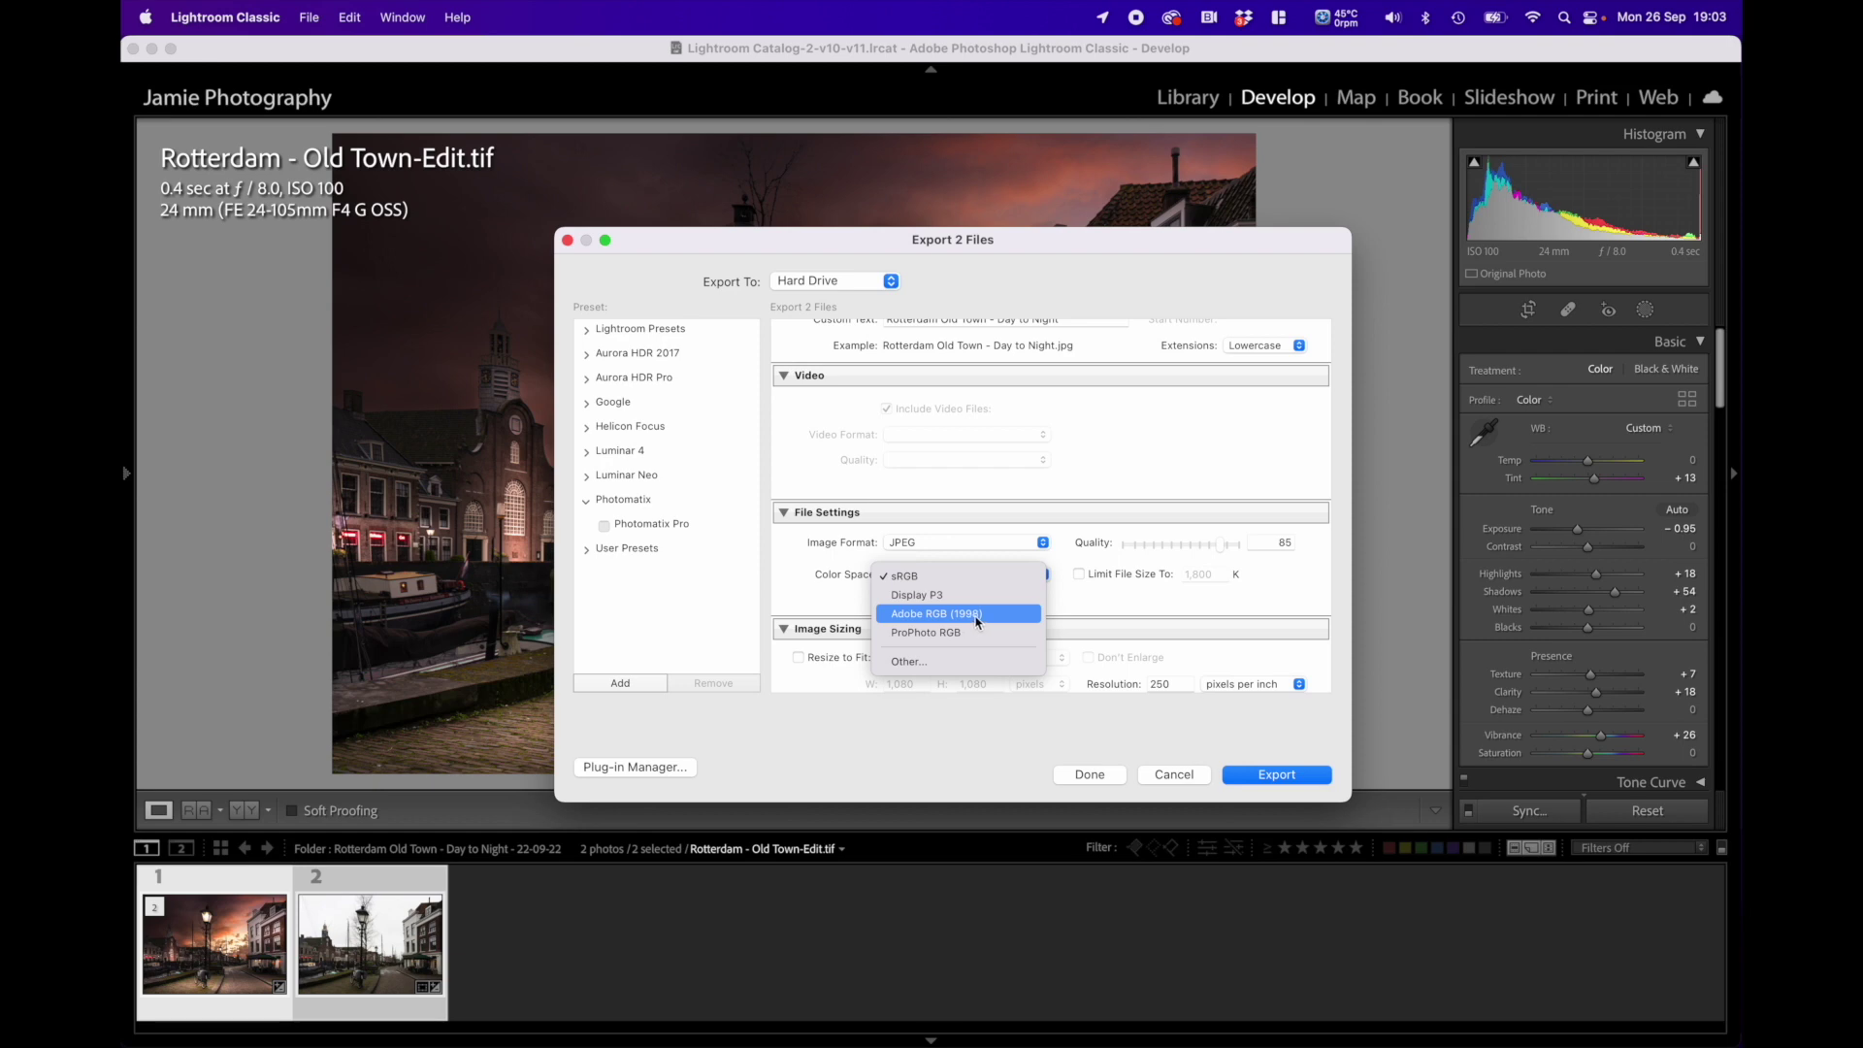
click(927, 583)
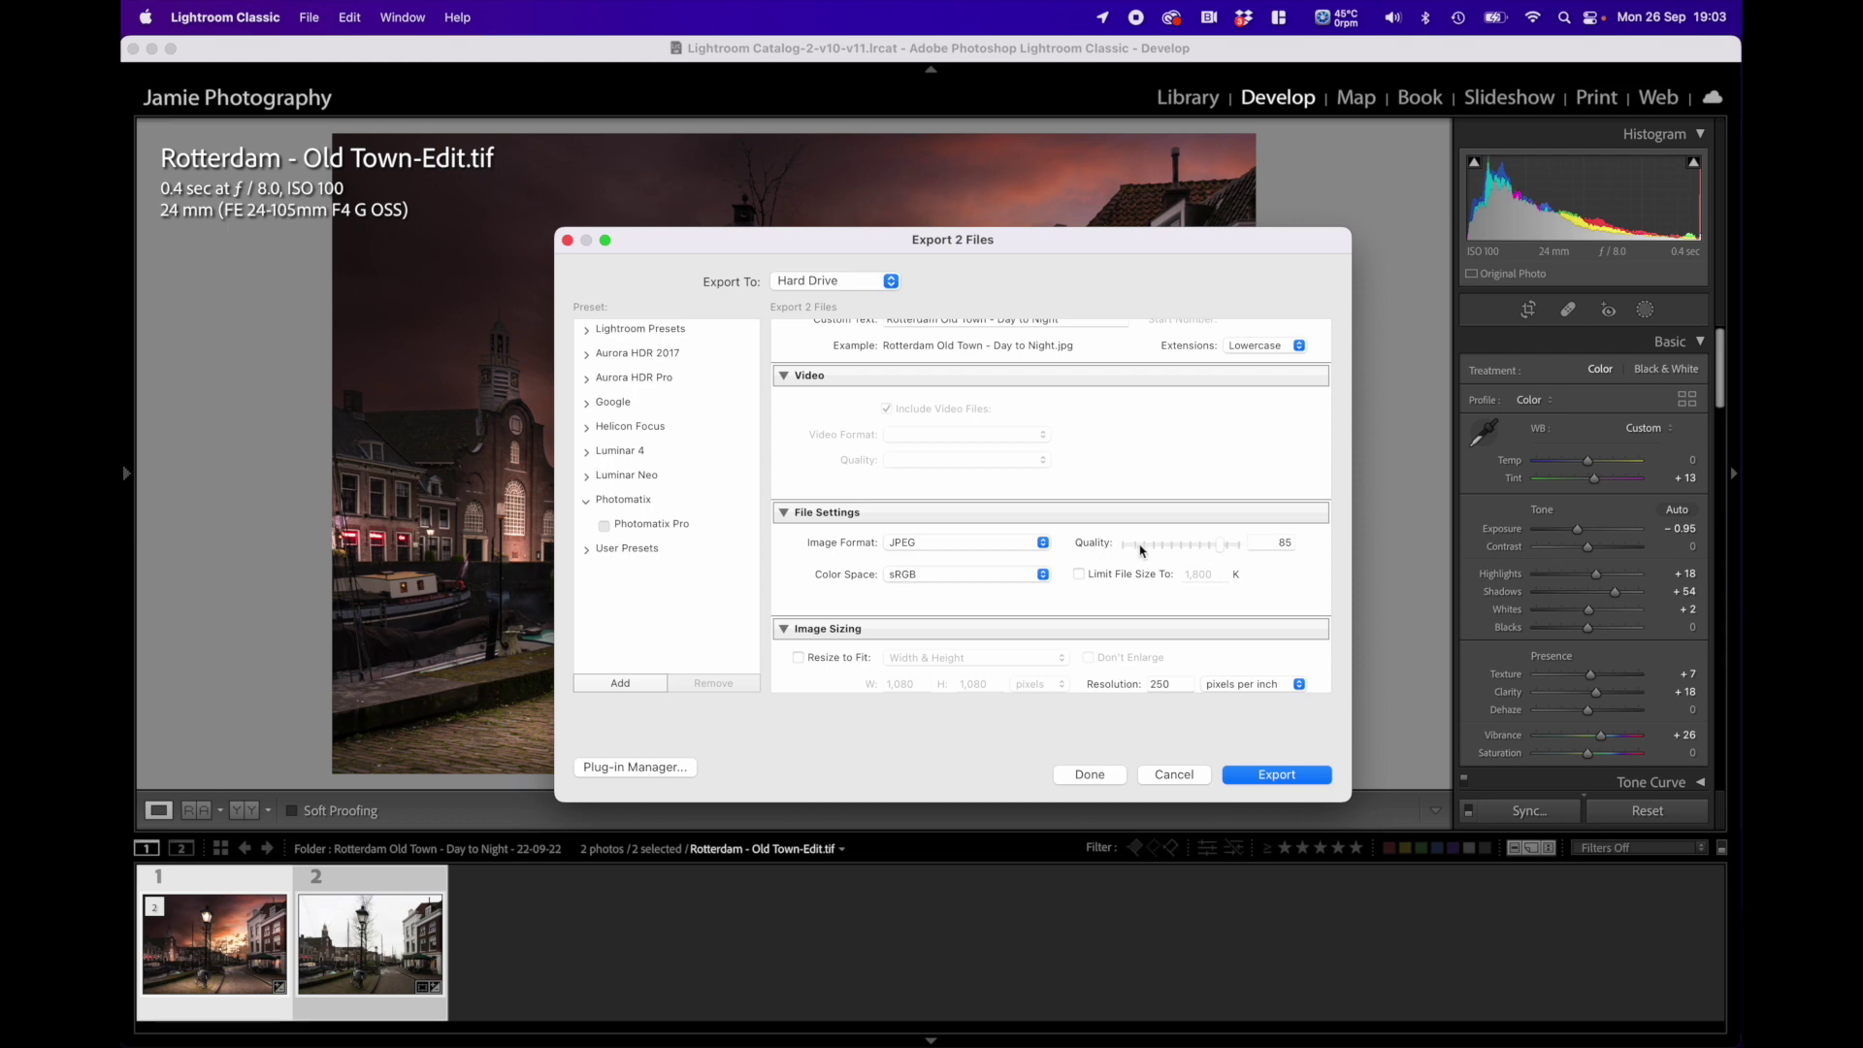
Step: Set the JPEG quality to 85, and turn the file size limit on and back off
mouse_move(1222, 549)
mouse_down()
mouse_move(1245, 551)
mouse_move(1218, 552)
mouse_up()
click(1079, 575)
click(1078, 574)
Step: Enable Resize to Fit in the image sizing settings and base it on Long Edge
scroll(913, 550, down, 5)
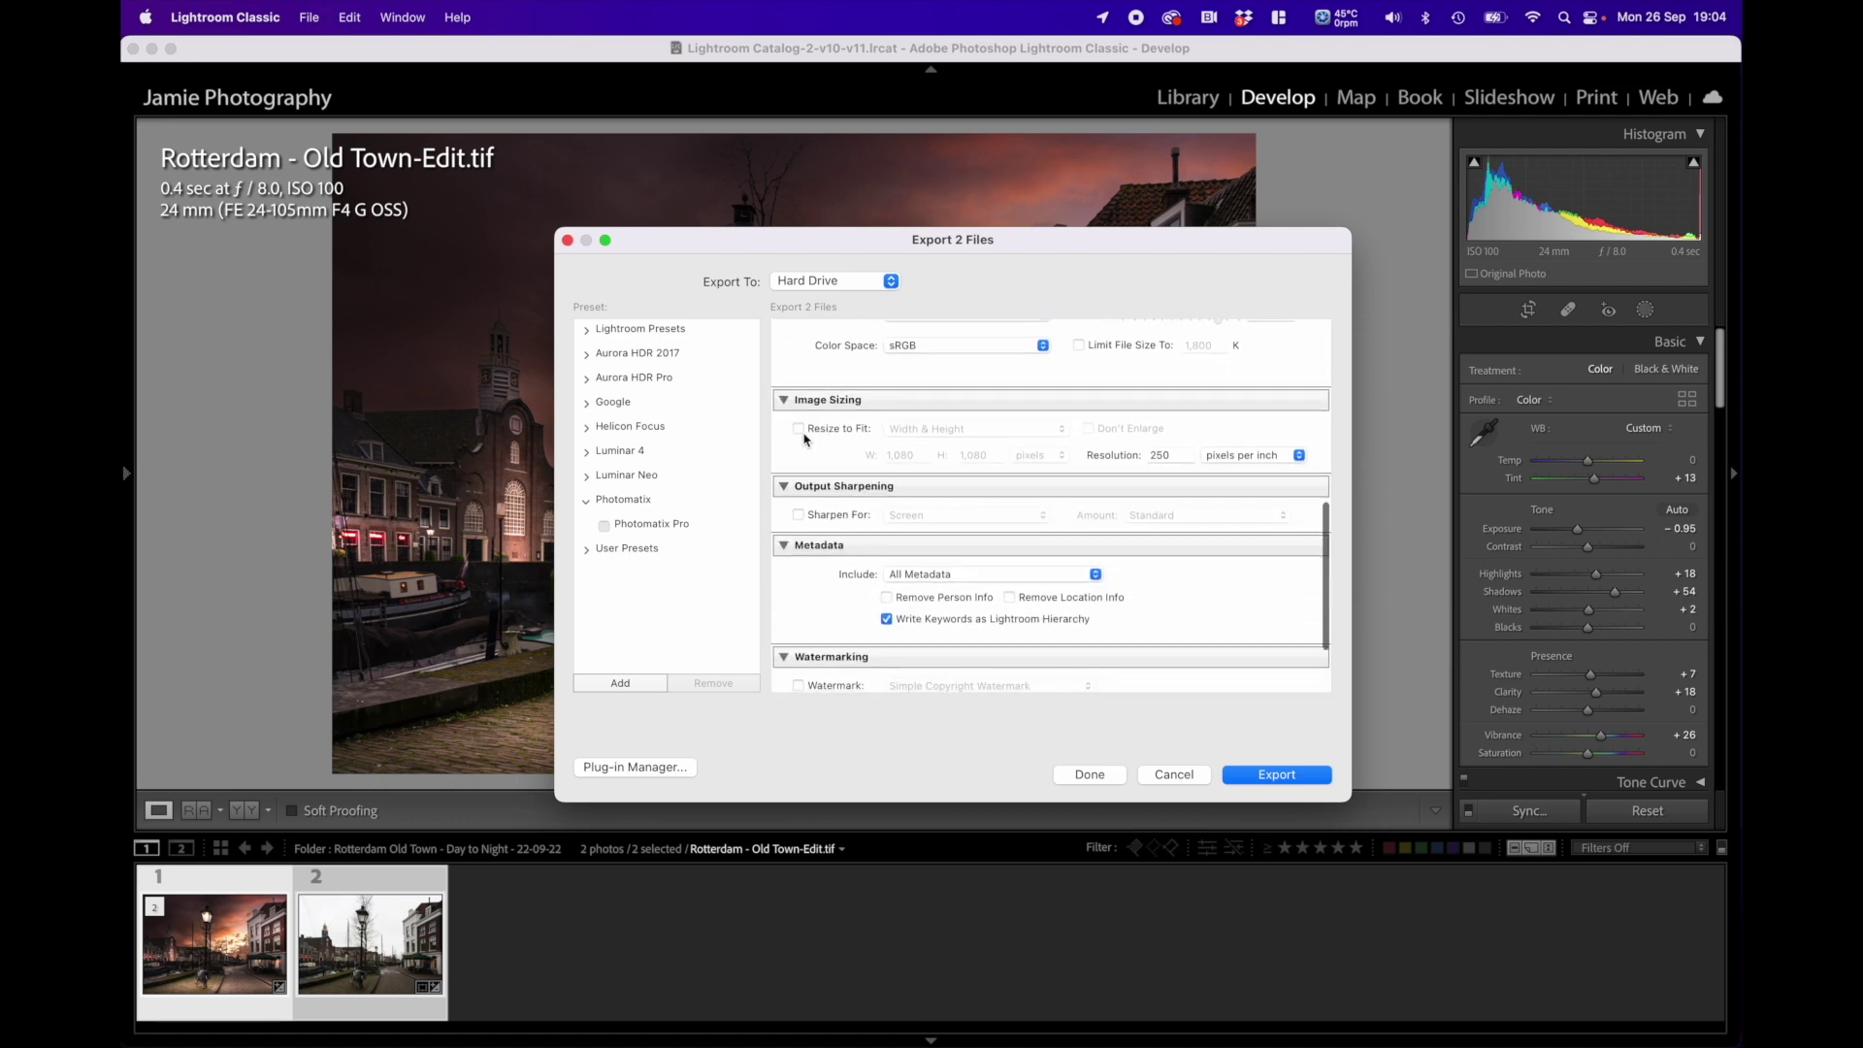
click(798, 429)
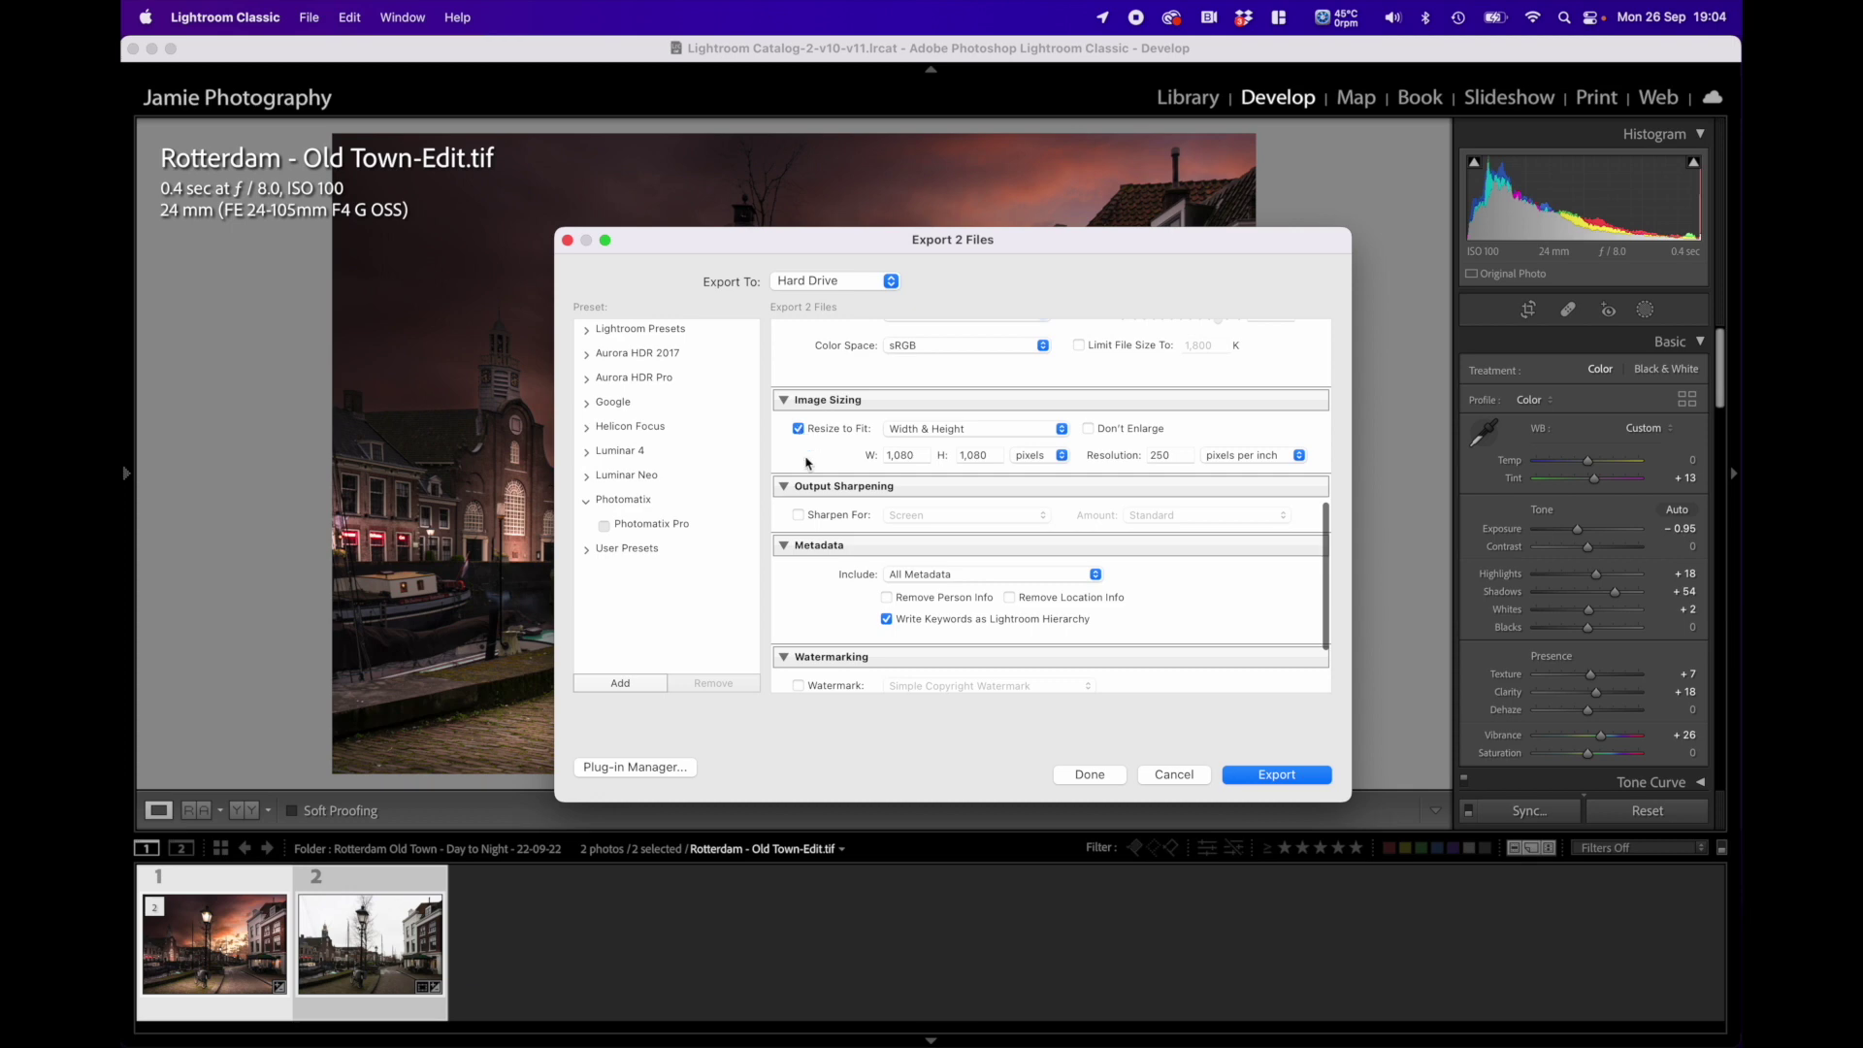
click(966, 437)
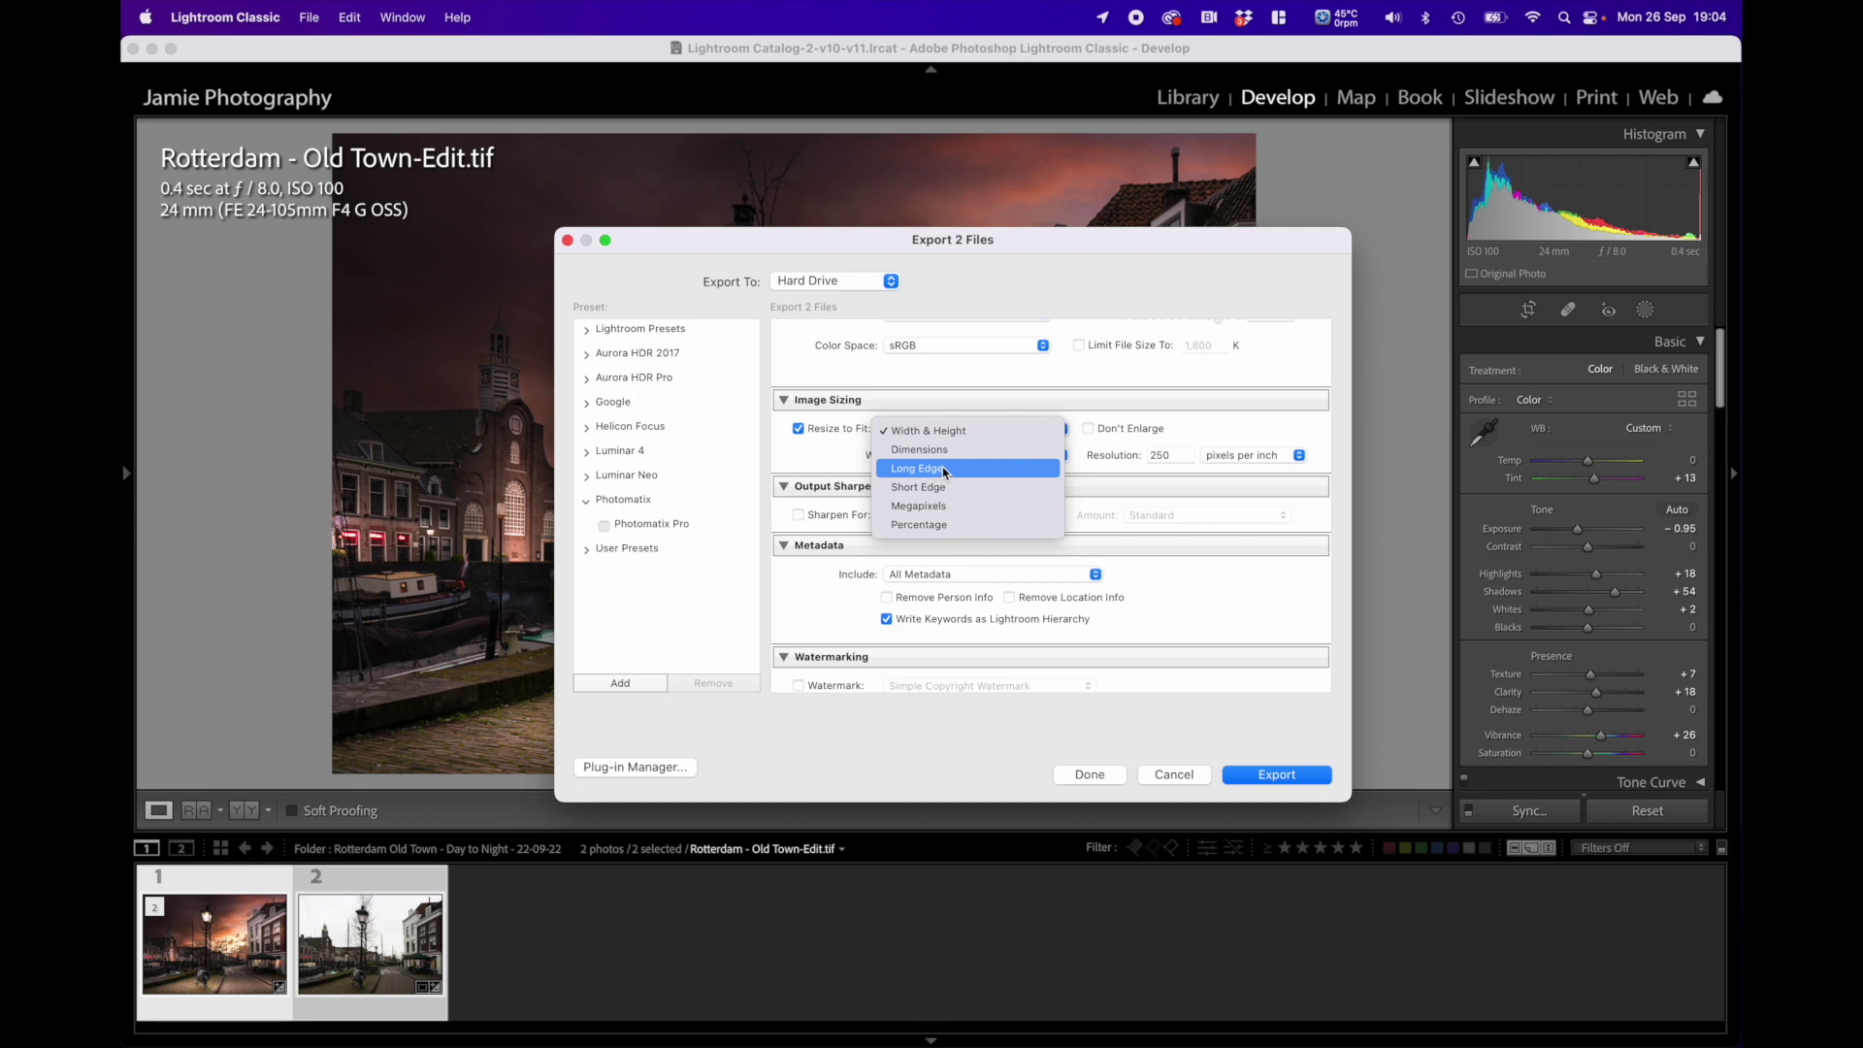
click(938, 471)
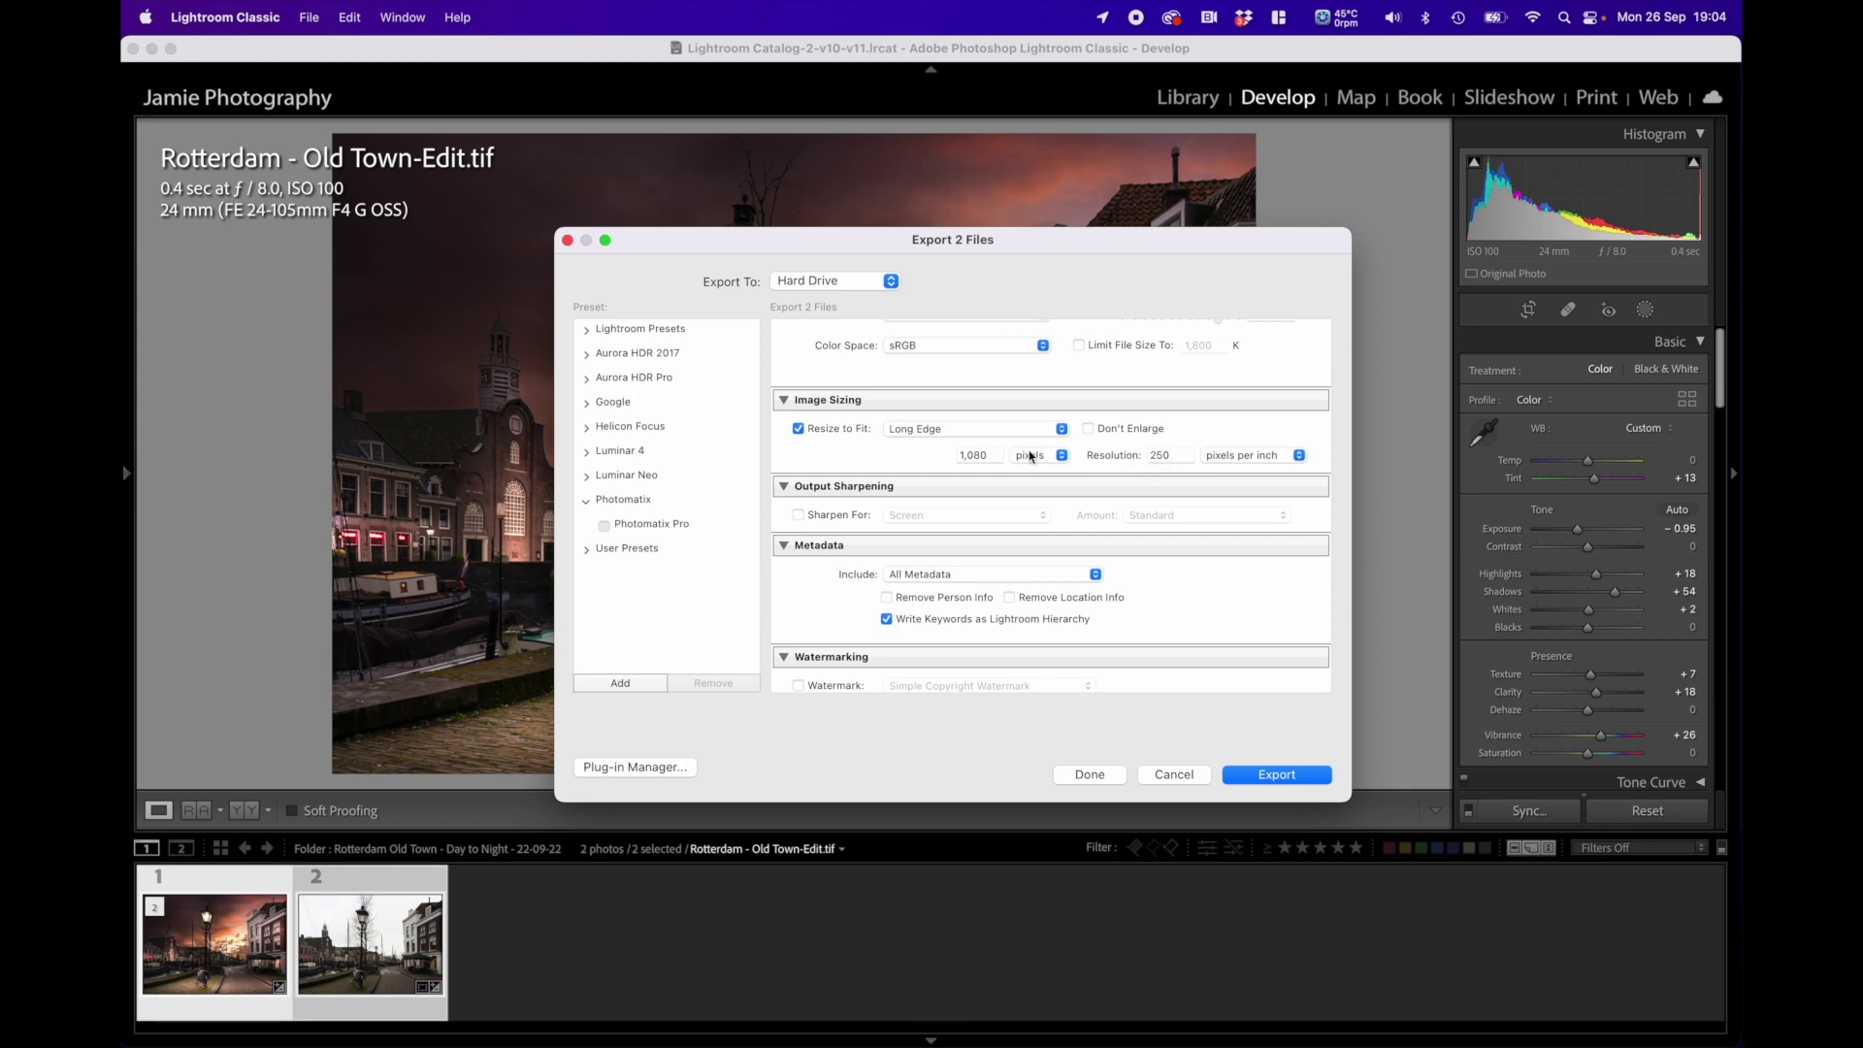
Step: Switch the resize method to Megapixels and set it to 10 megapixels
click(980, 436)
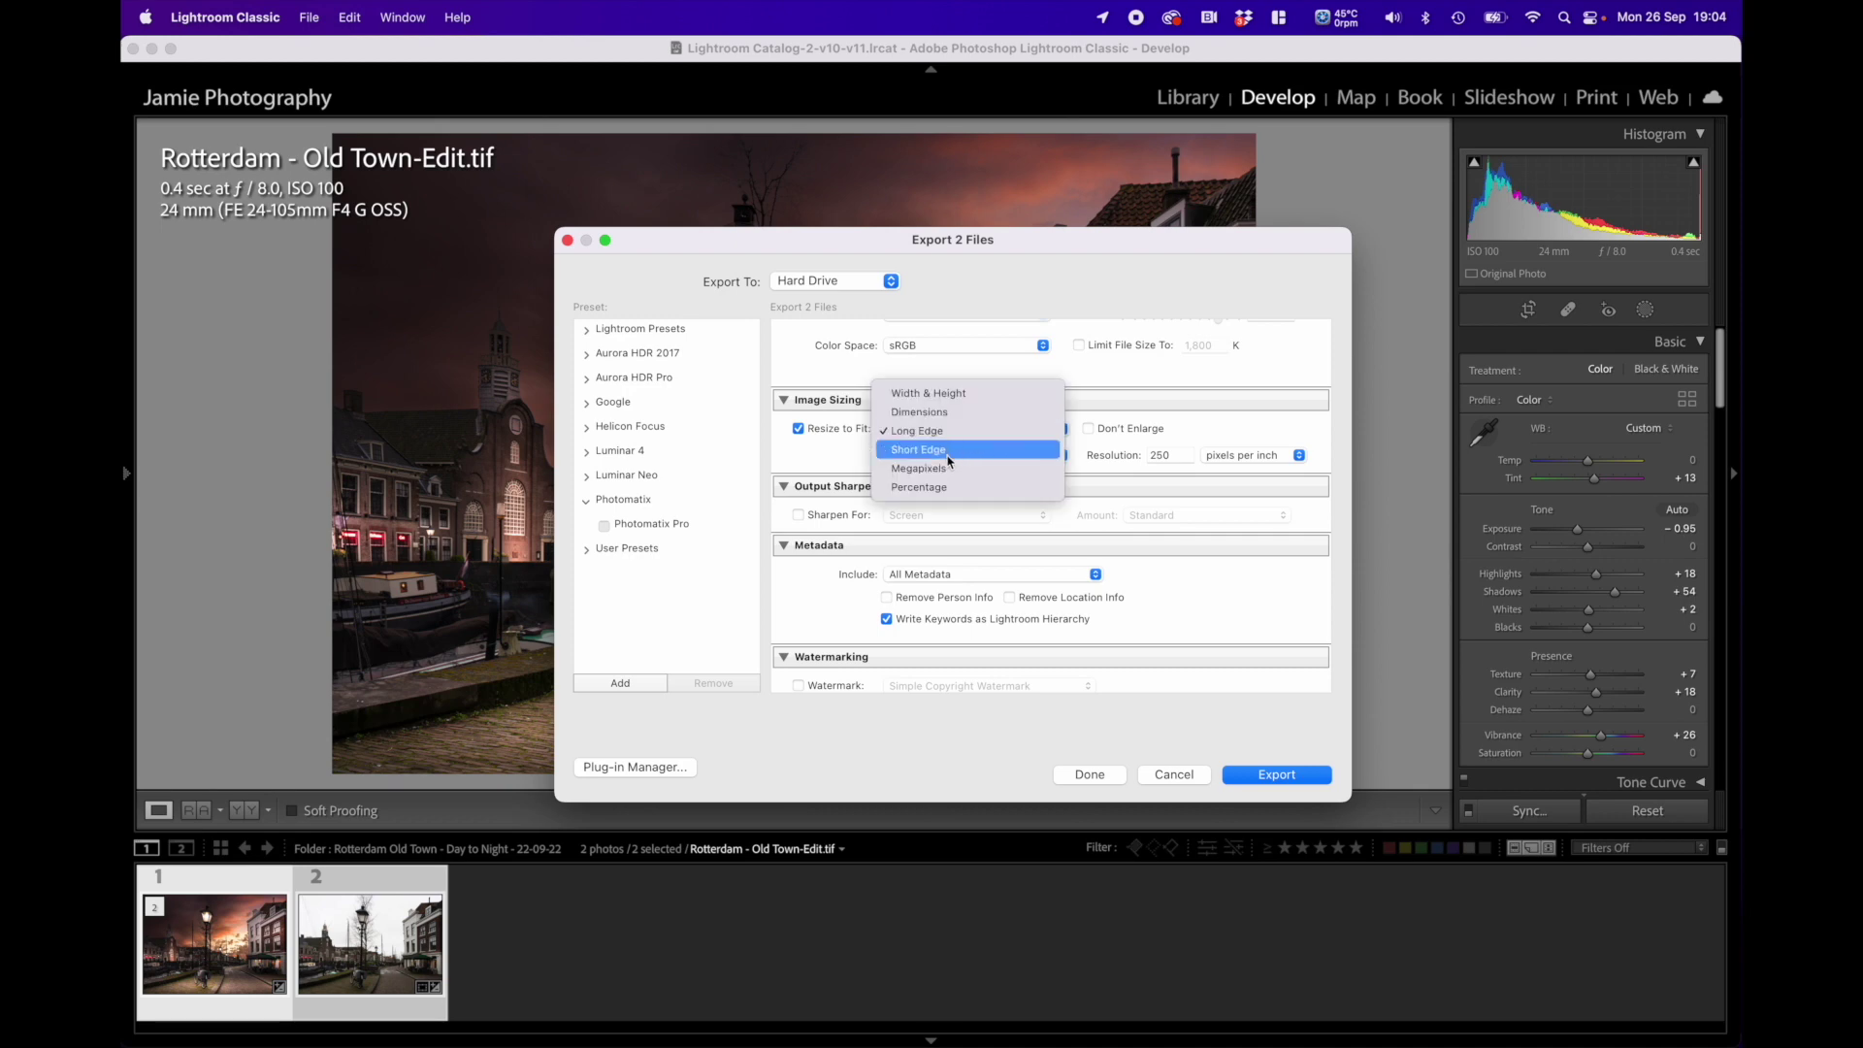
click(946, 468)
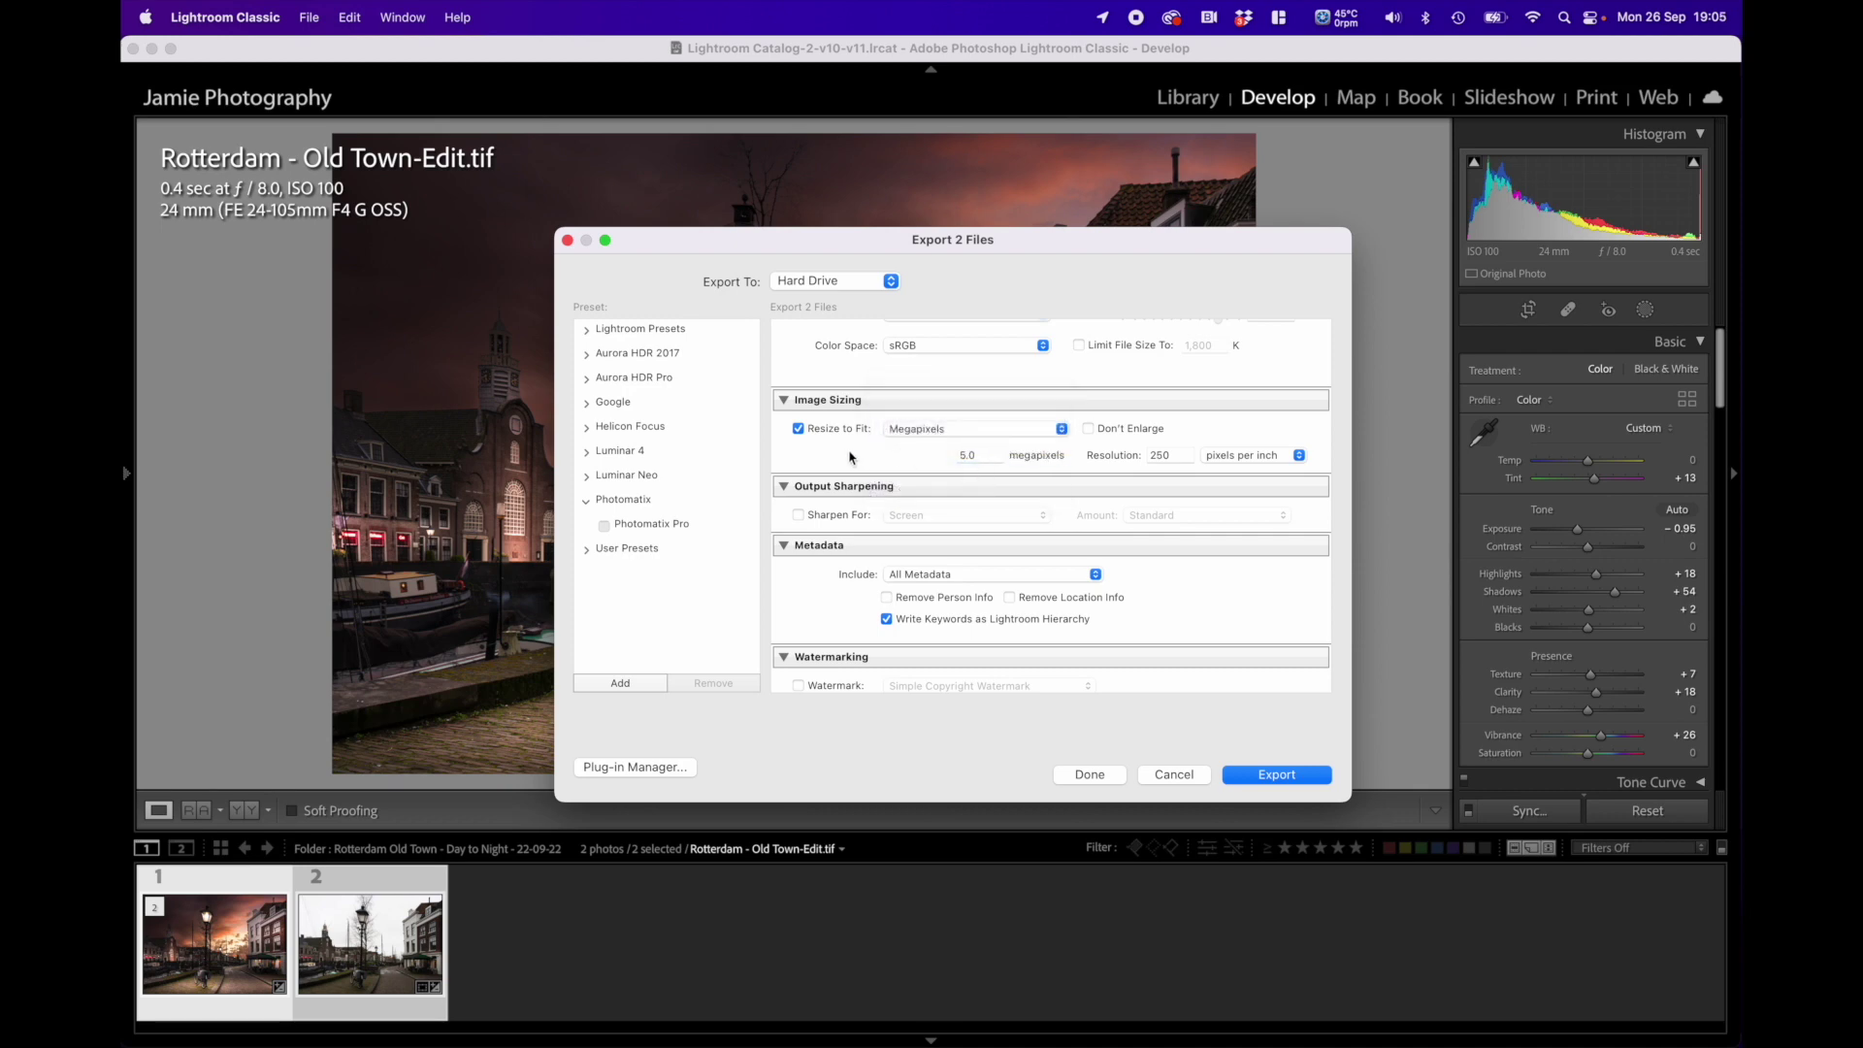
click(958, 458)
text(10)
Step: Turn off Resize to Fit for the export
scroll(944, 463, up, 1)
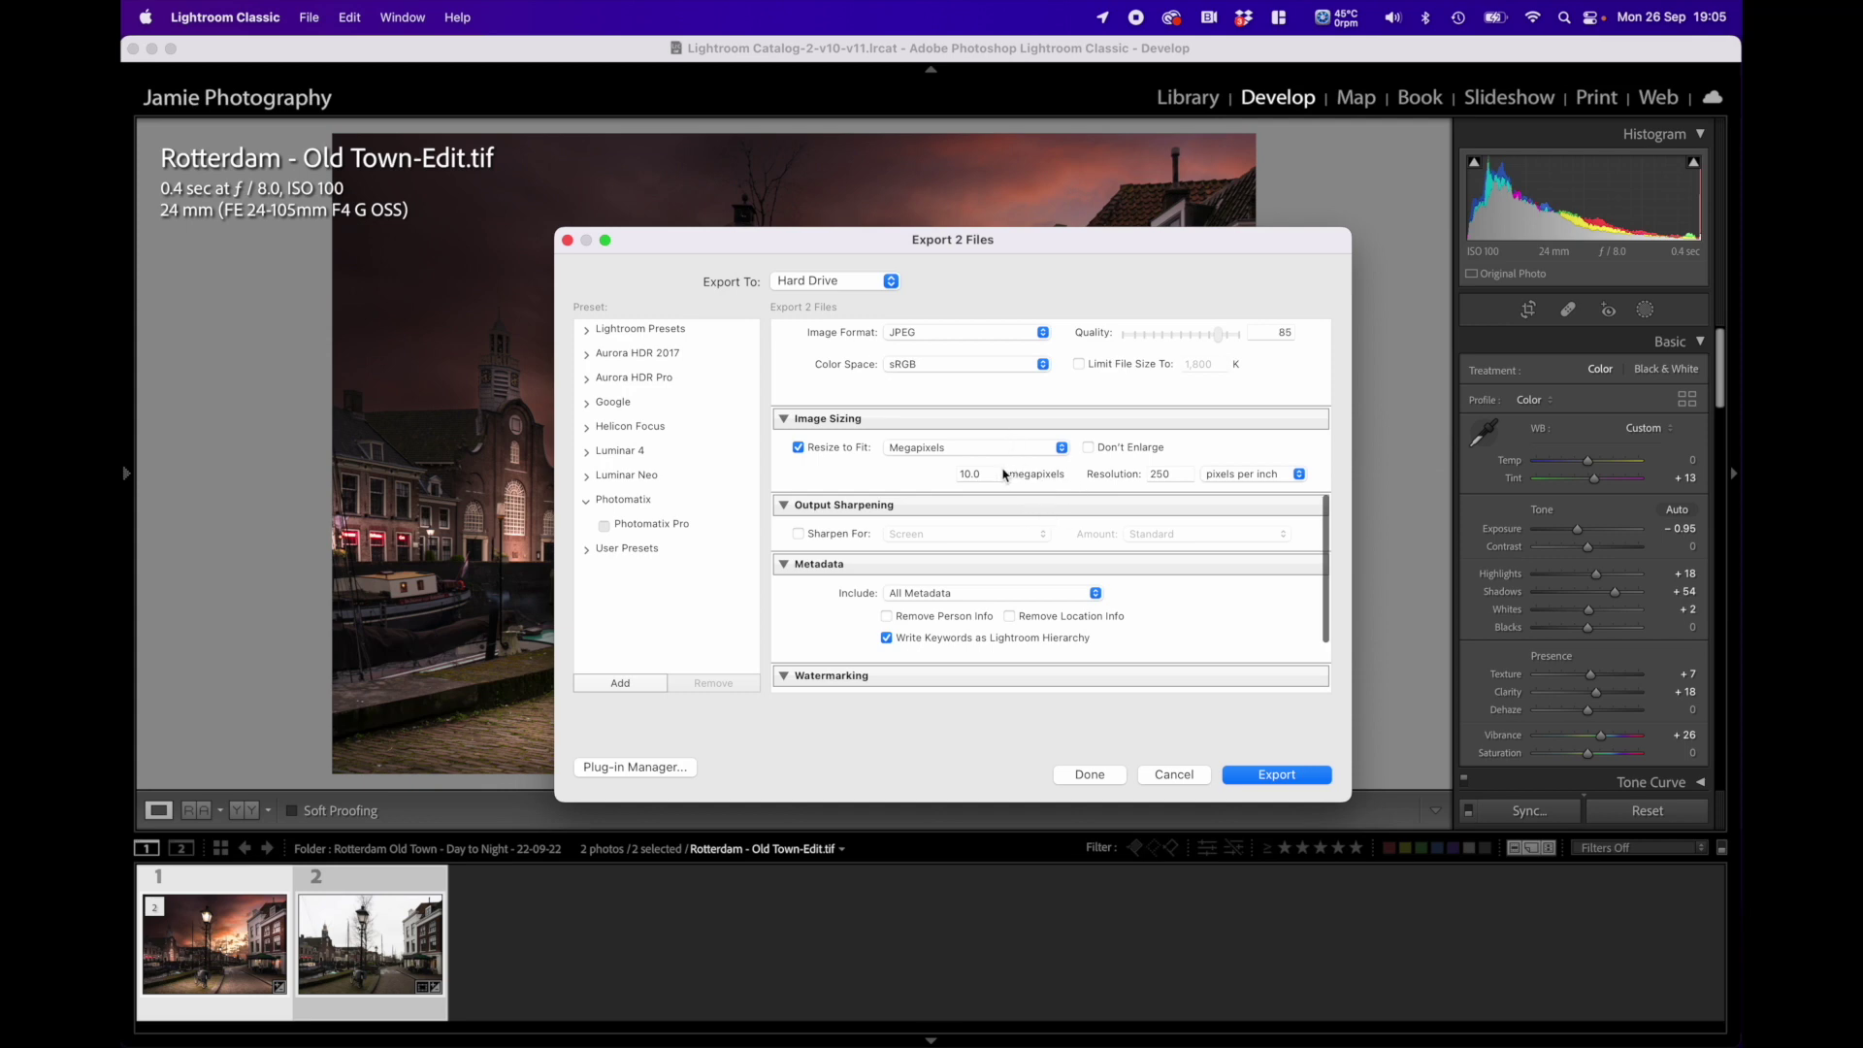
scroll(1004, 487, up, 3)
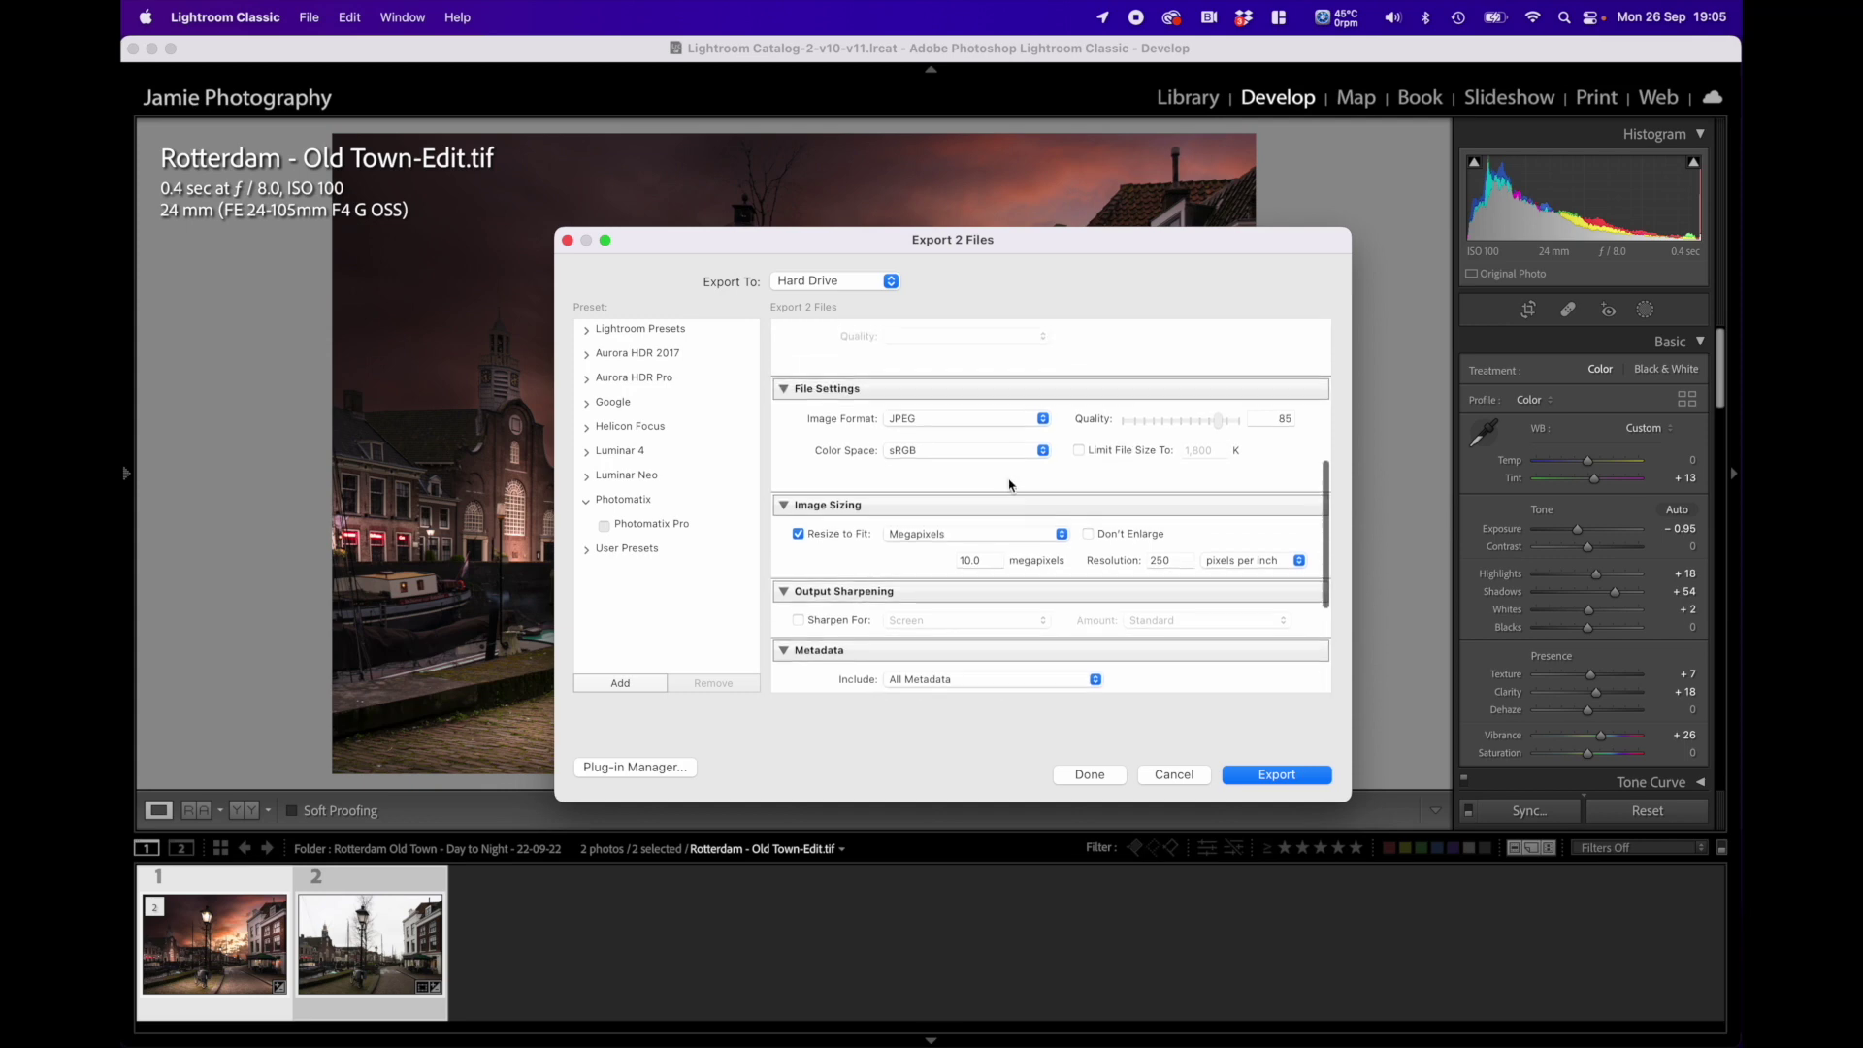
click(799, 545)
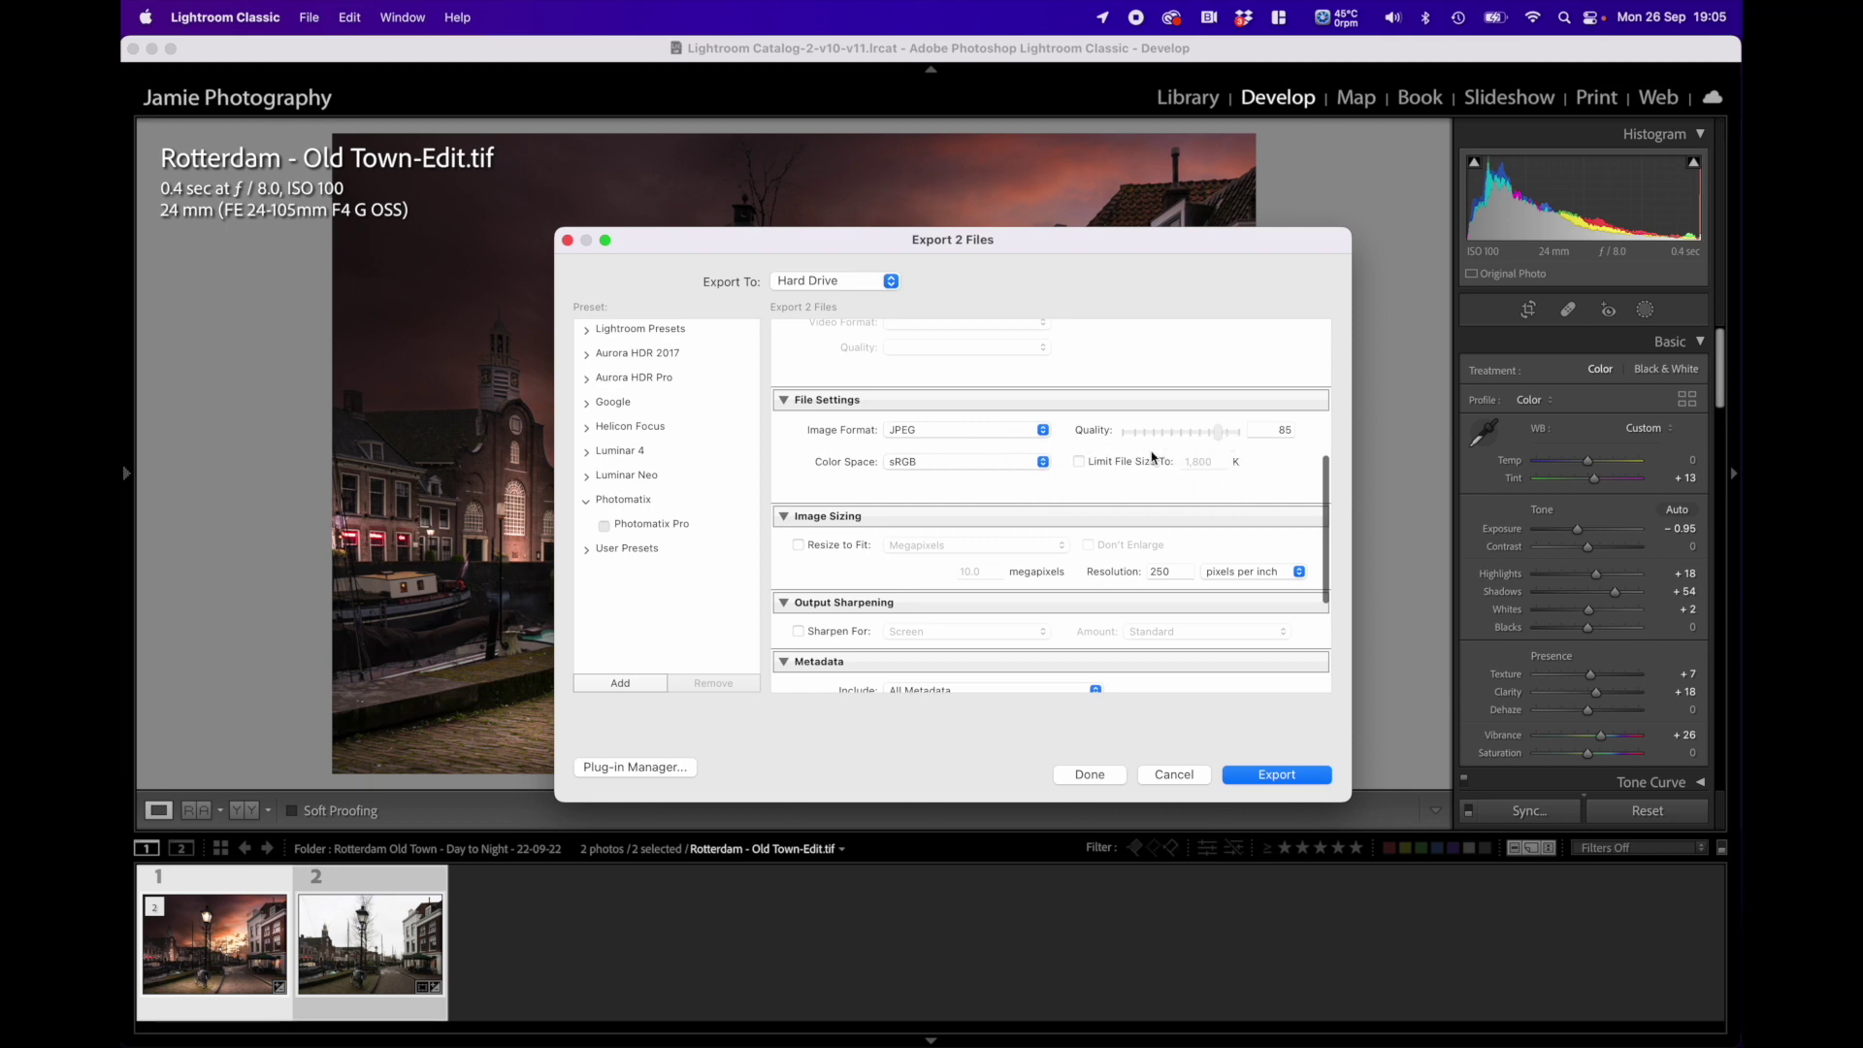
Step: Review the sharpening, metadata, watermark and After Export options, and keep After Export at Do nothing
scroll(1129, 461, down, 3)
scroll(1128, 461, down, 2)
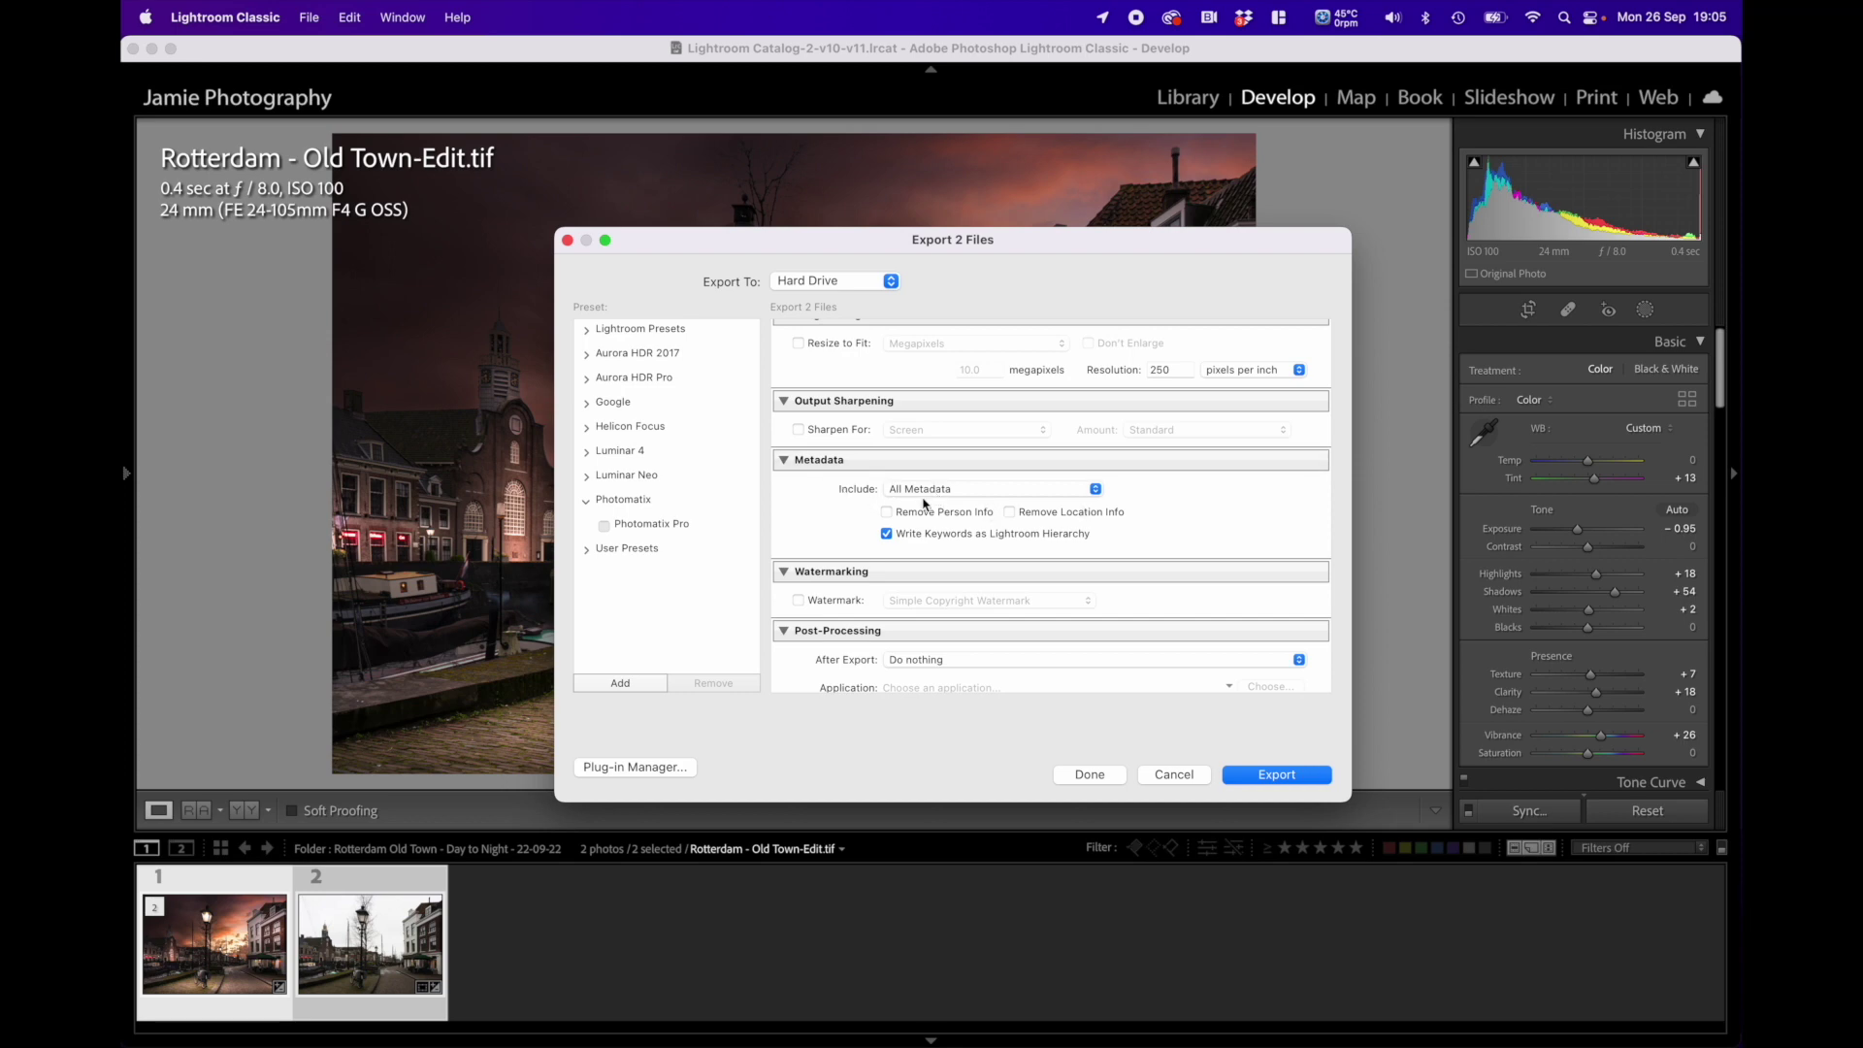
scroll(888, 585, down, 2)
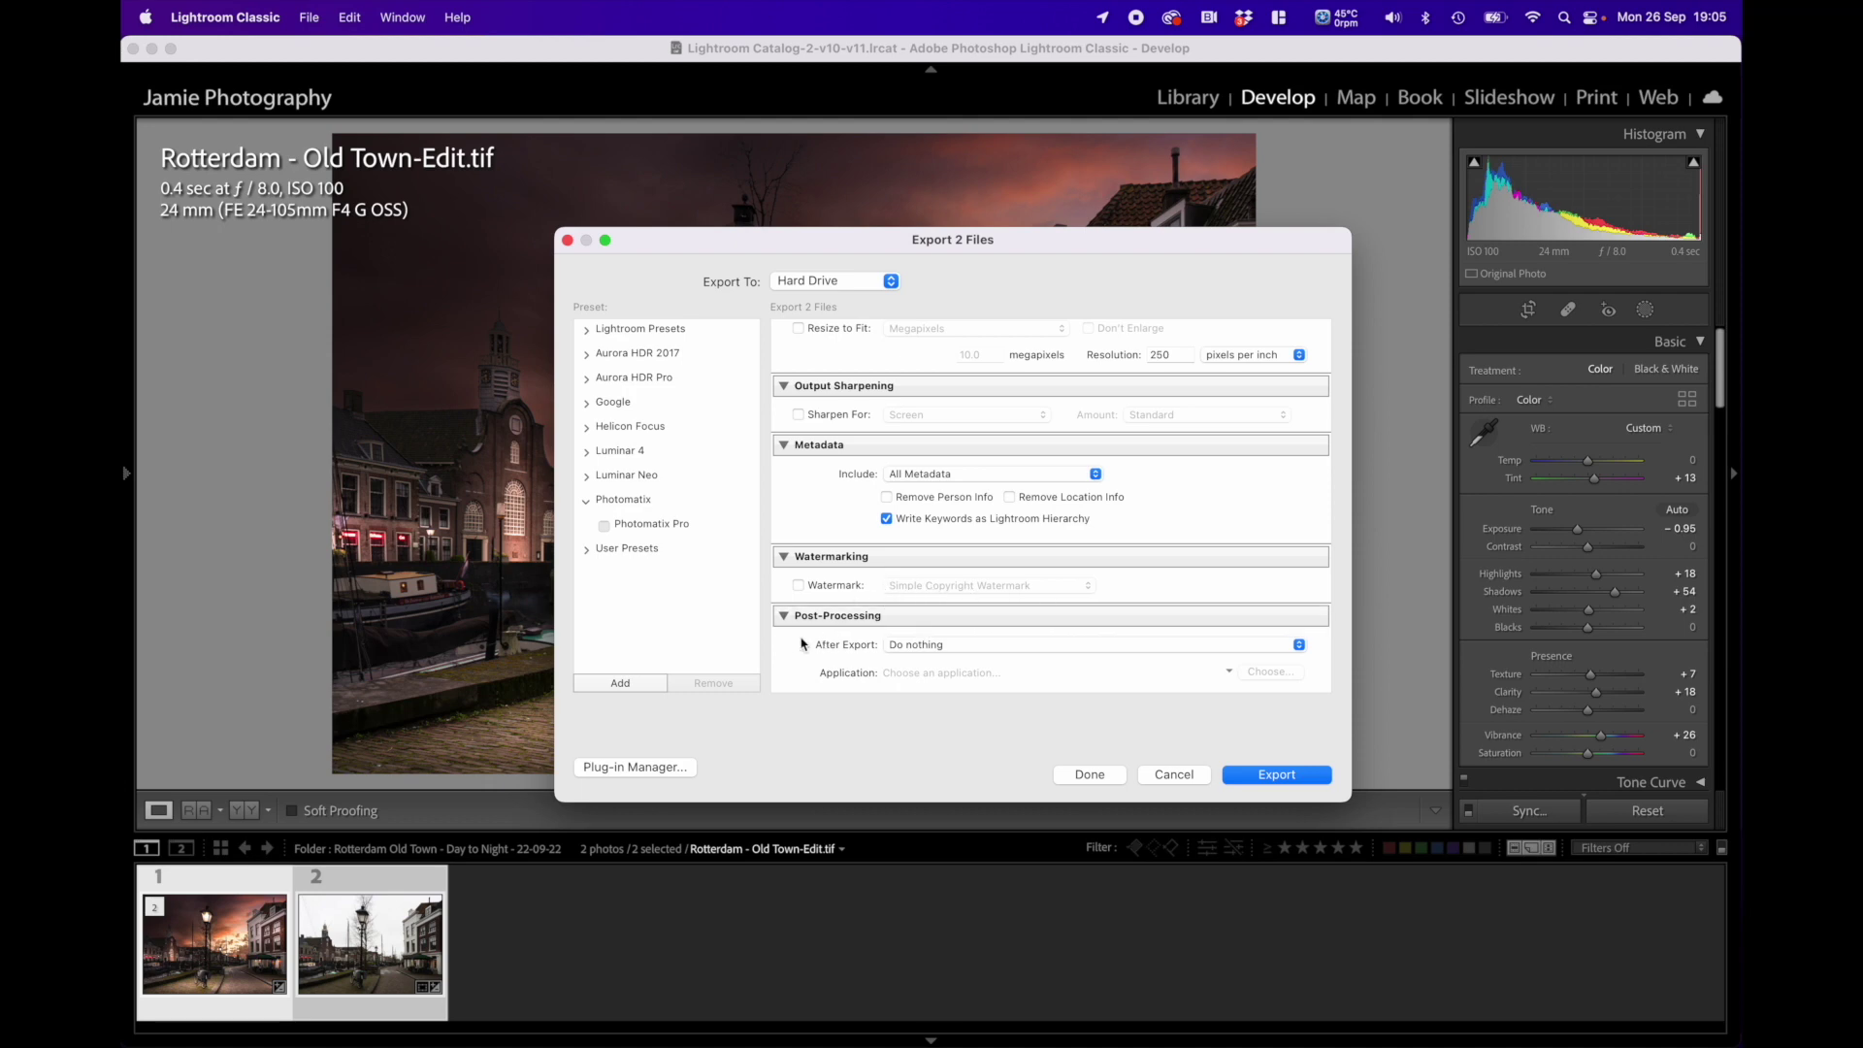
click(924, 645)
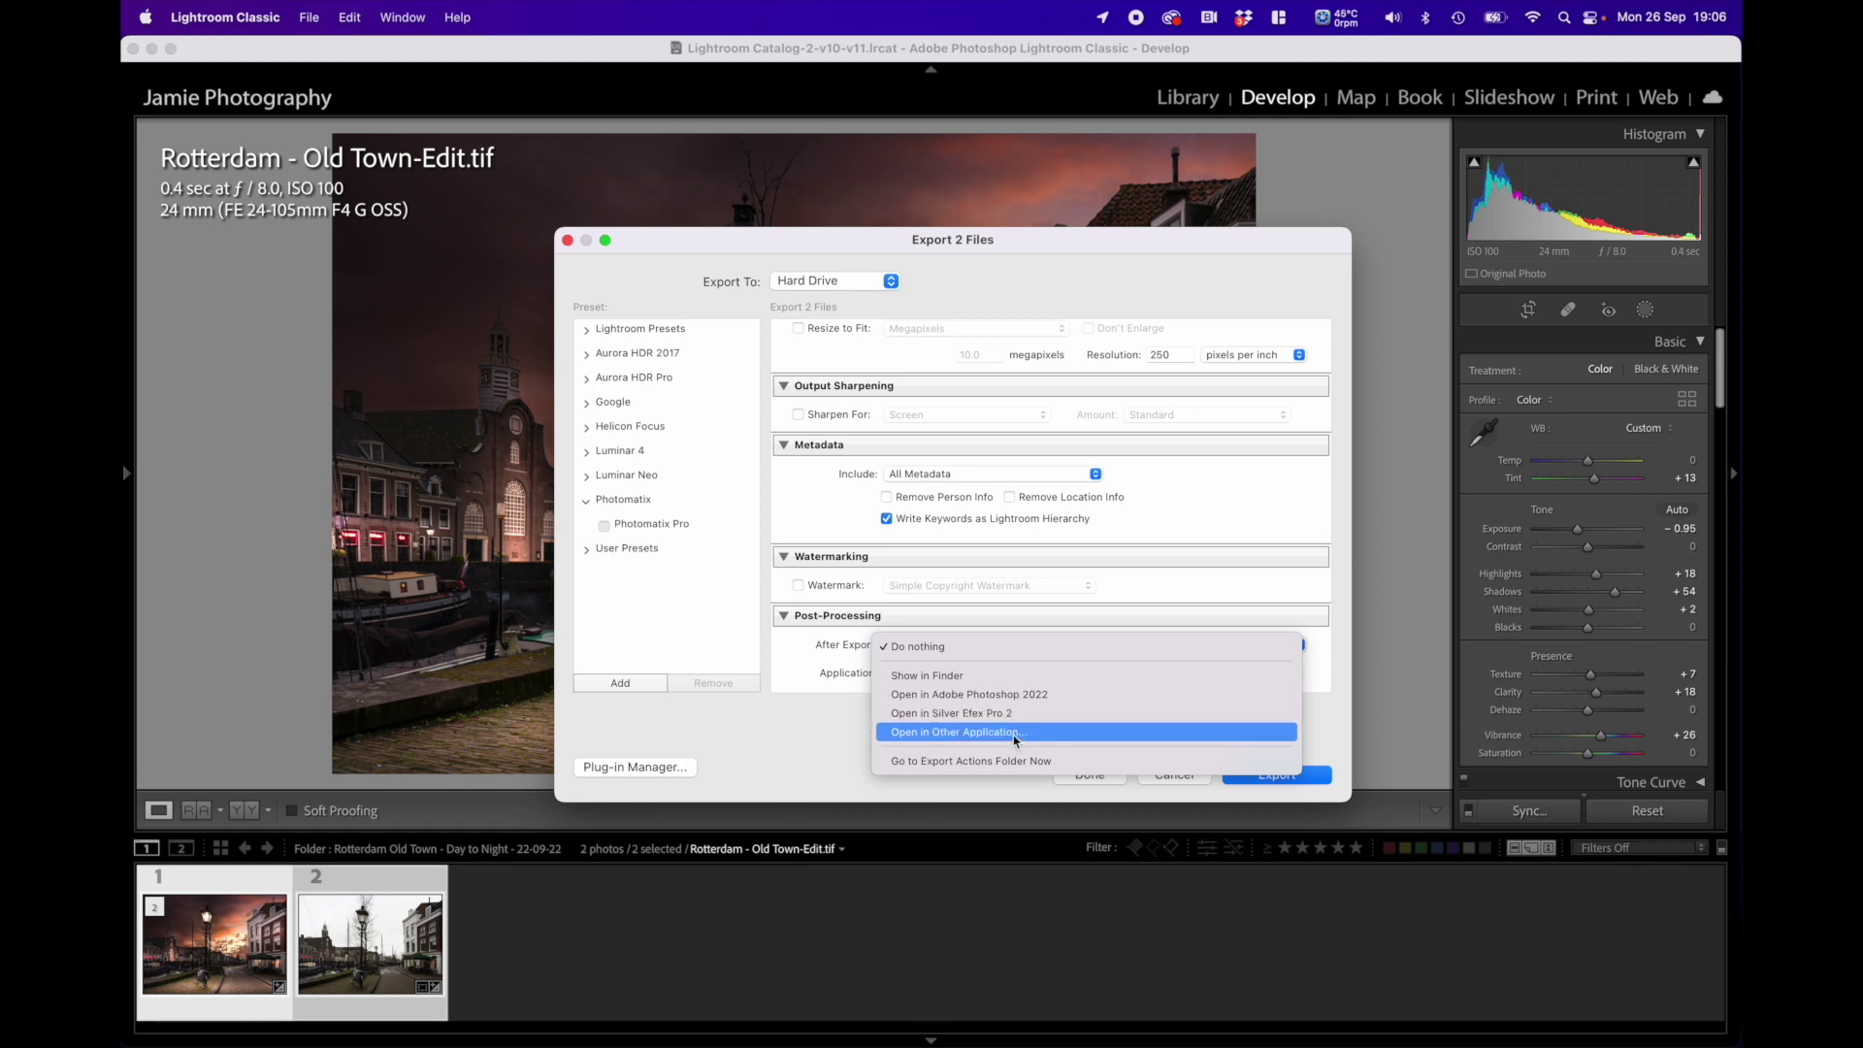
click(888, 648)
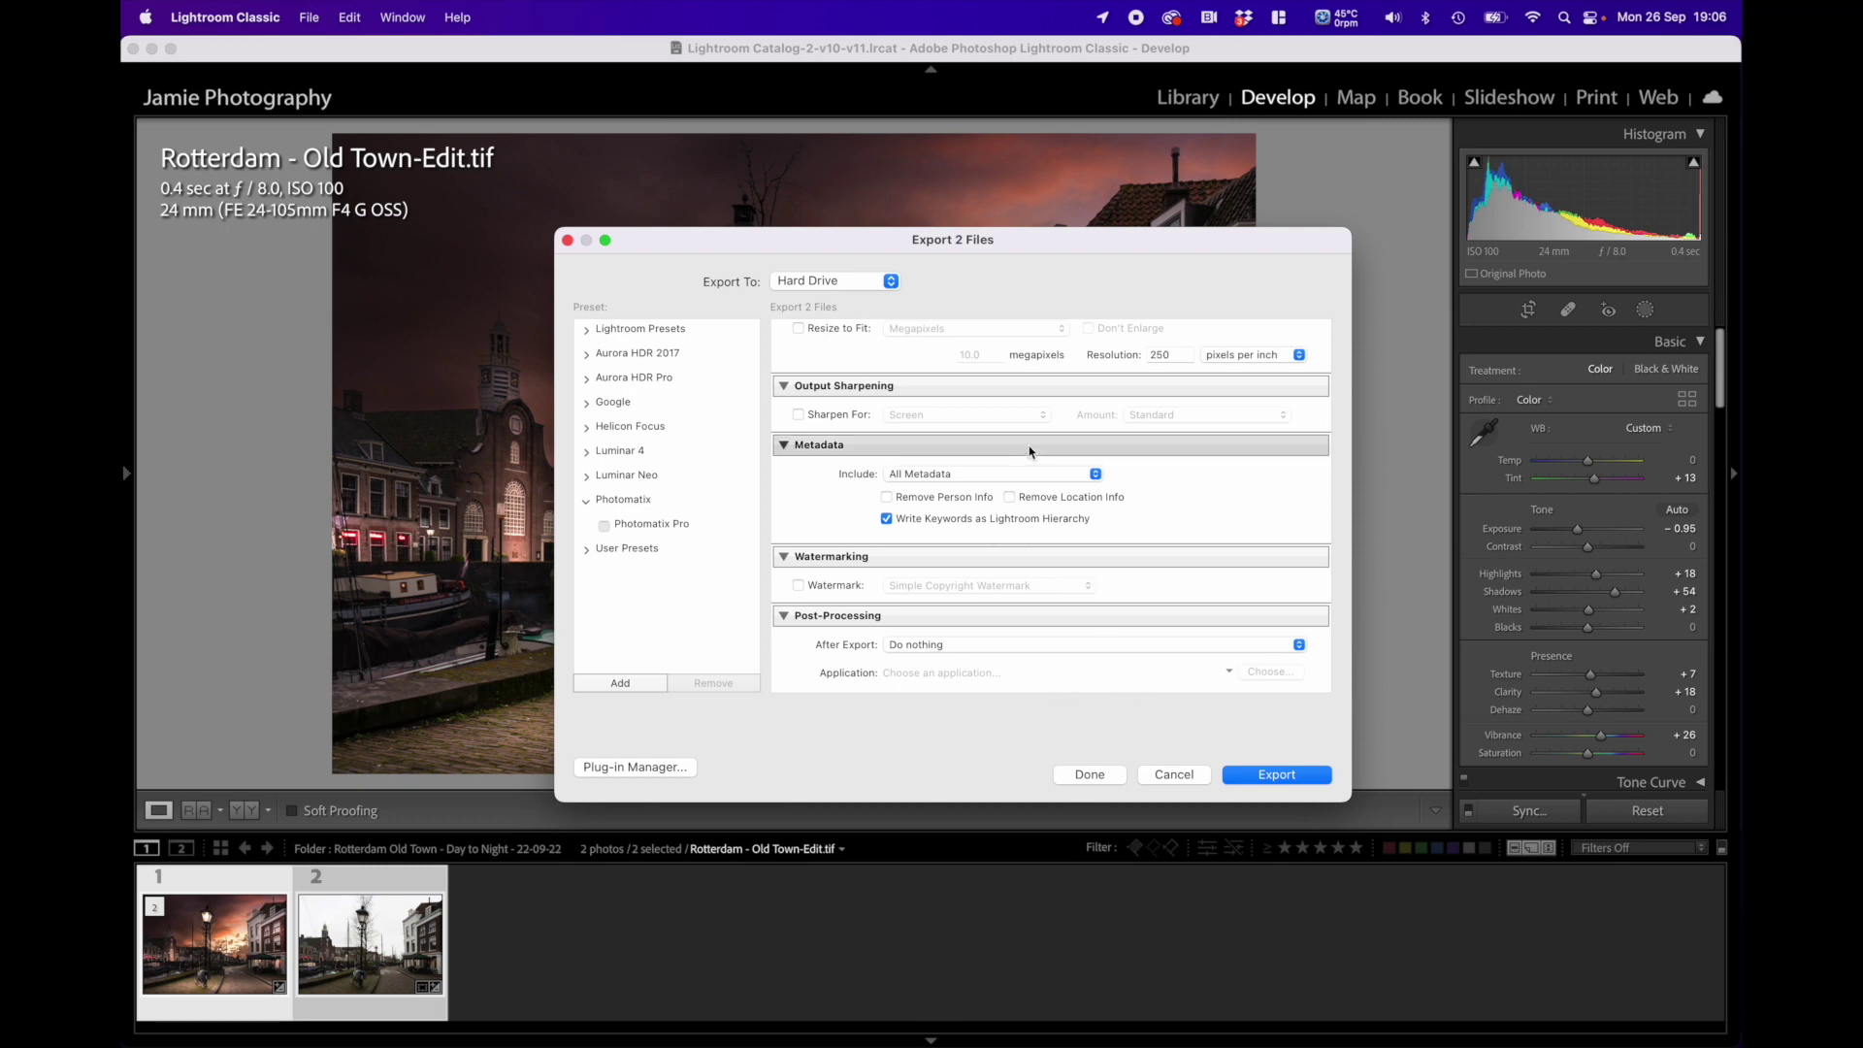
Step: Review the export settings once more and export the two photos
scroll(1056, 493, up, 15)
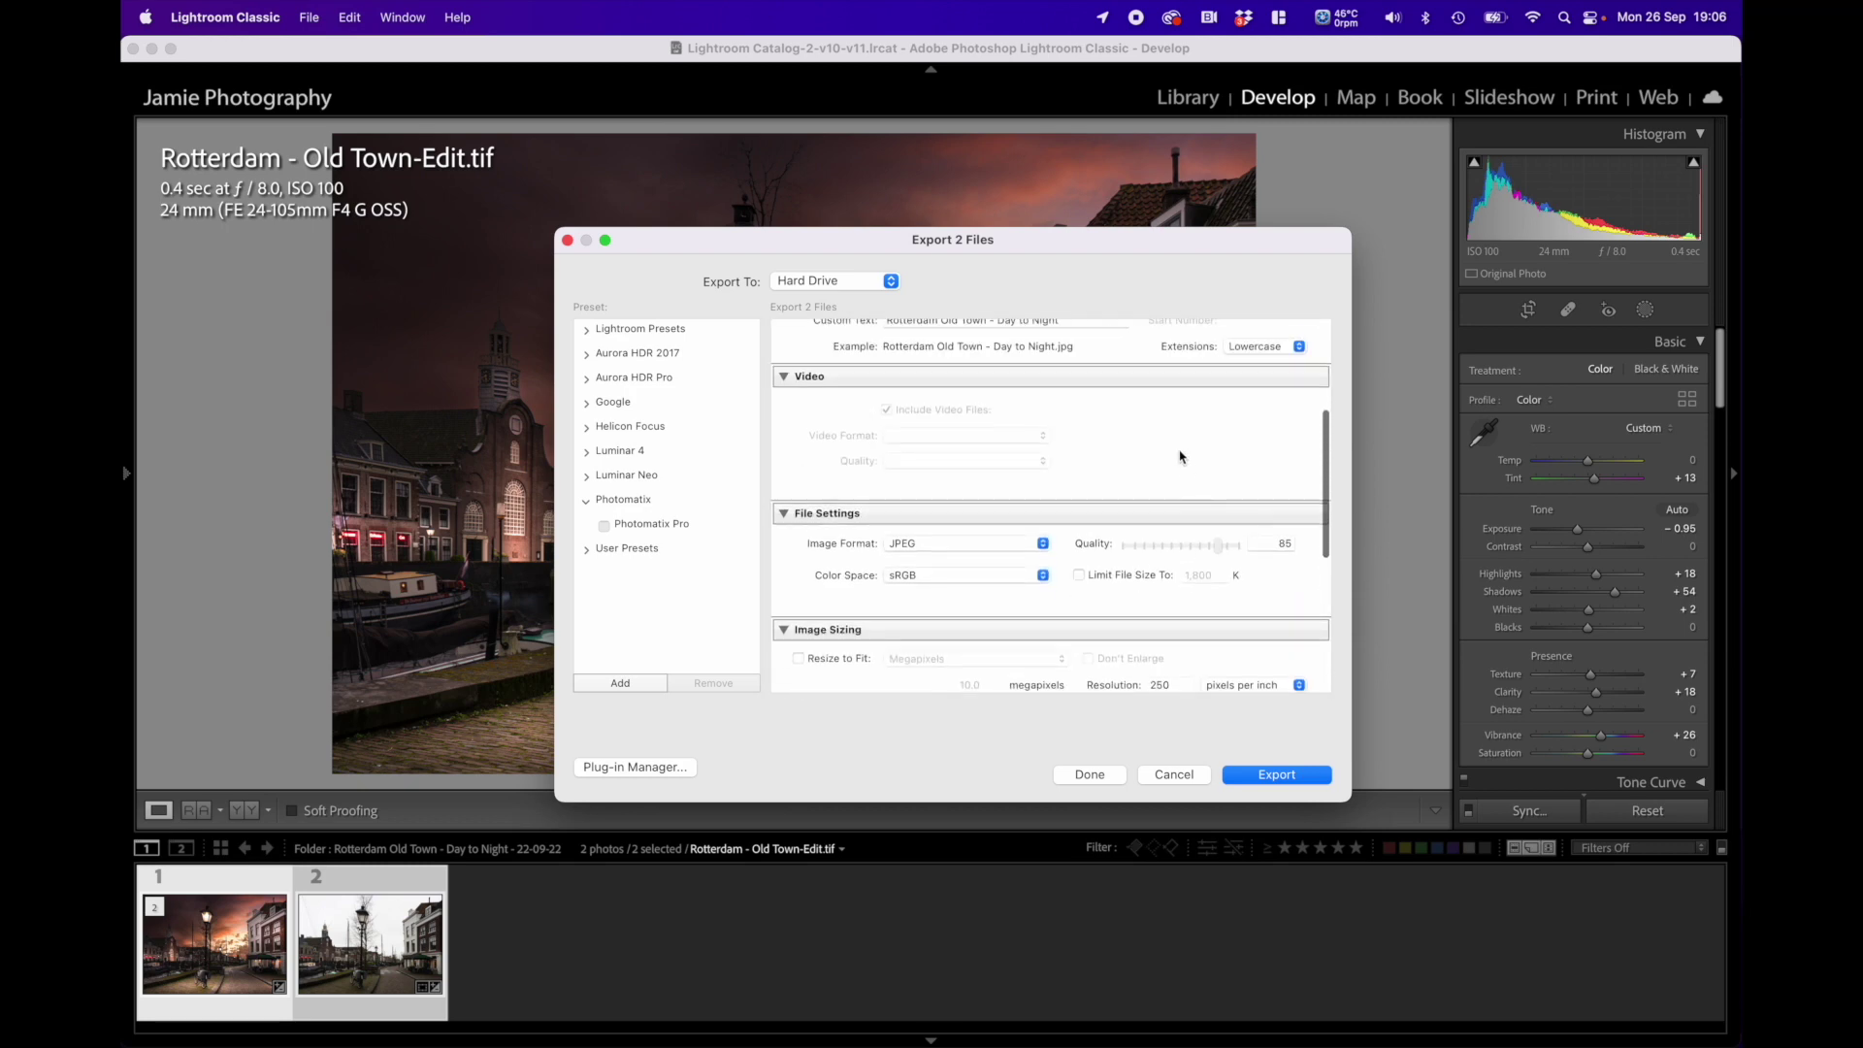
scroll(1097, 398, down, 5)
scroll(1097, 399, up, 6)
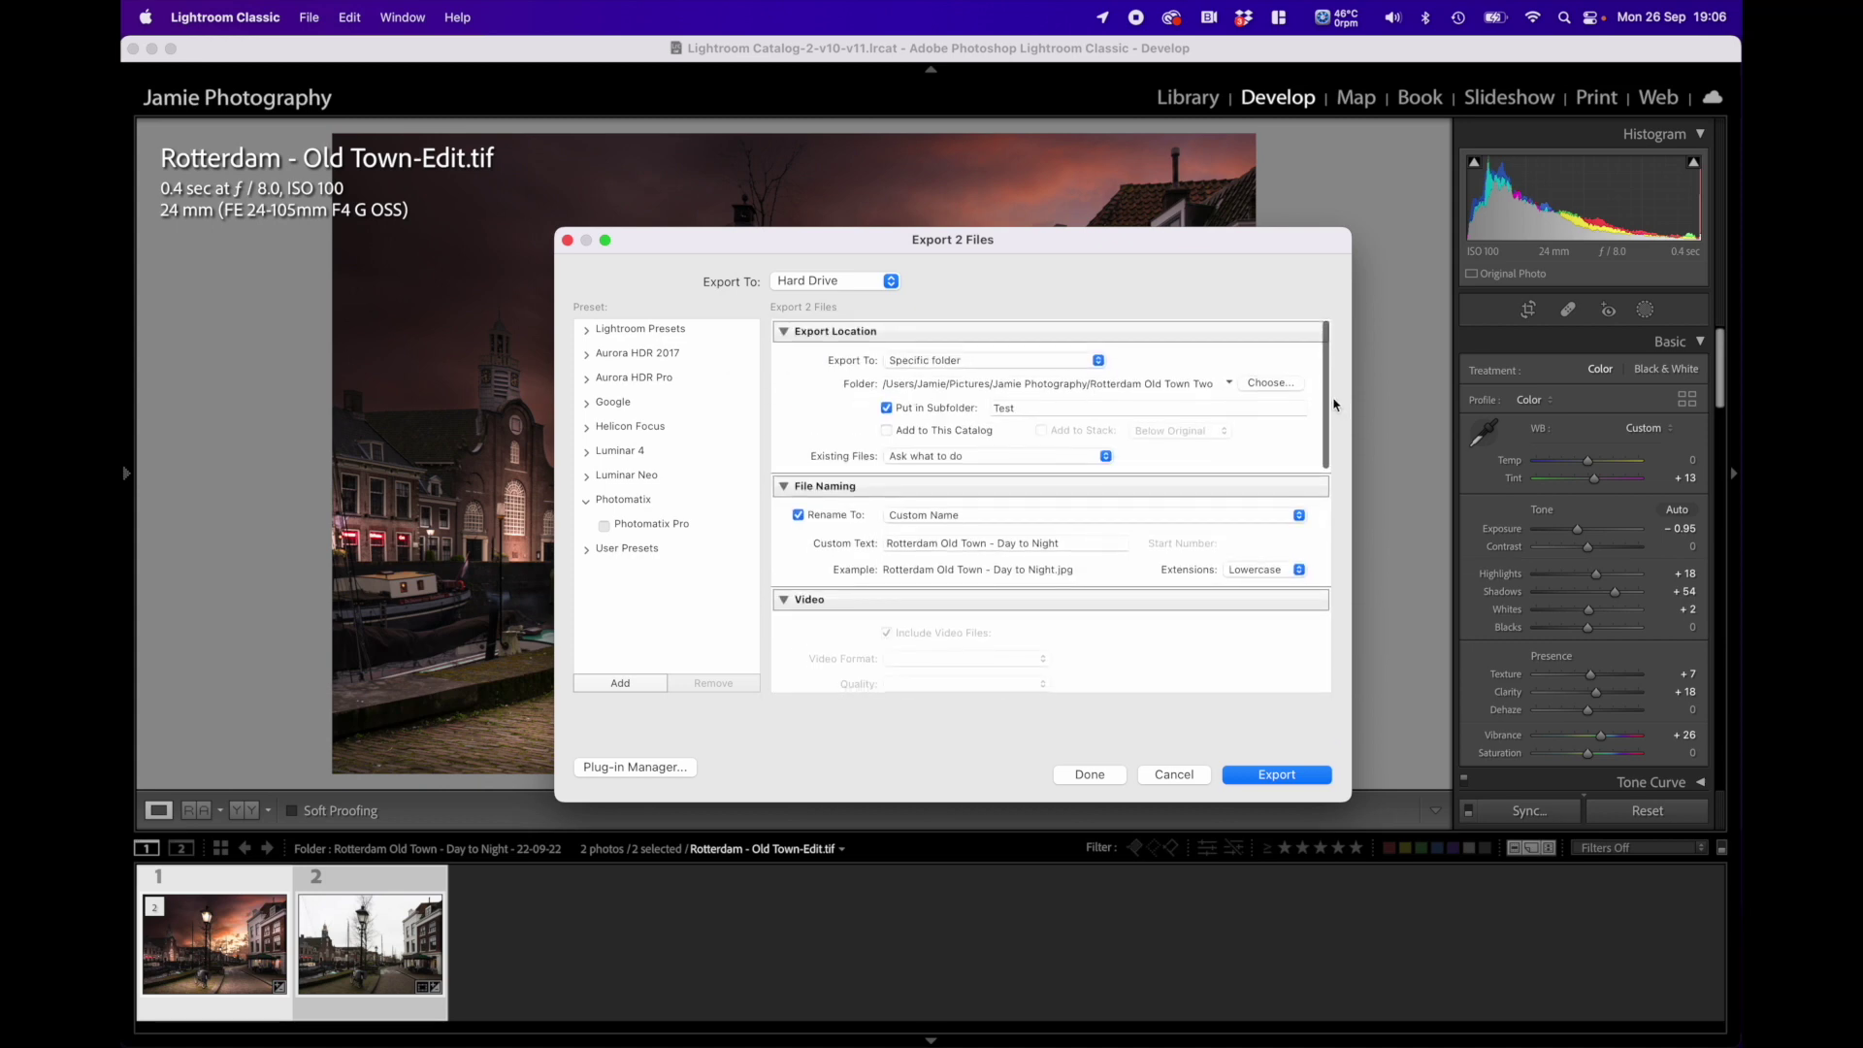
scroll(1097, 538, down, 5)
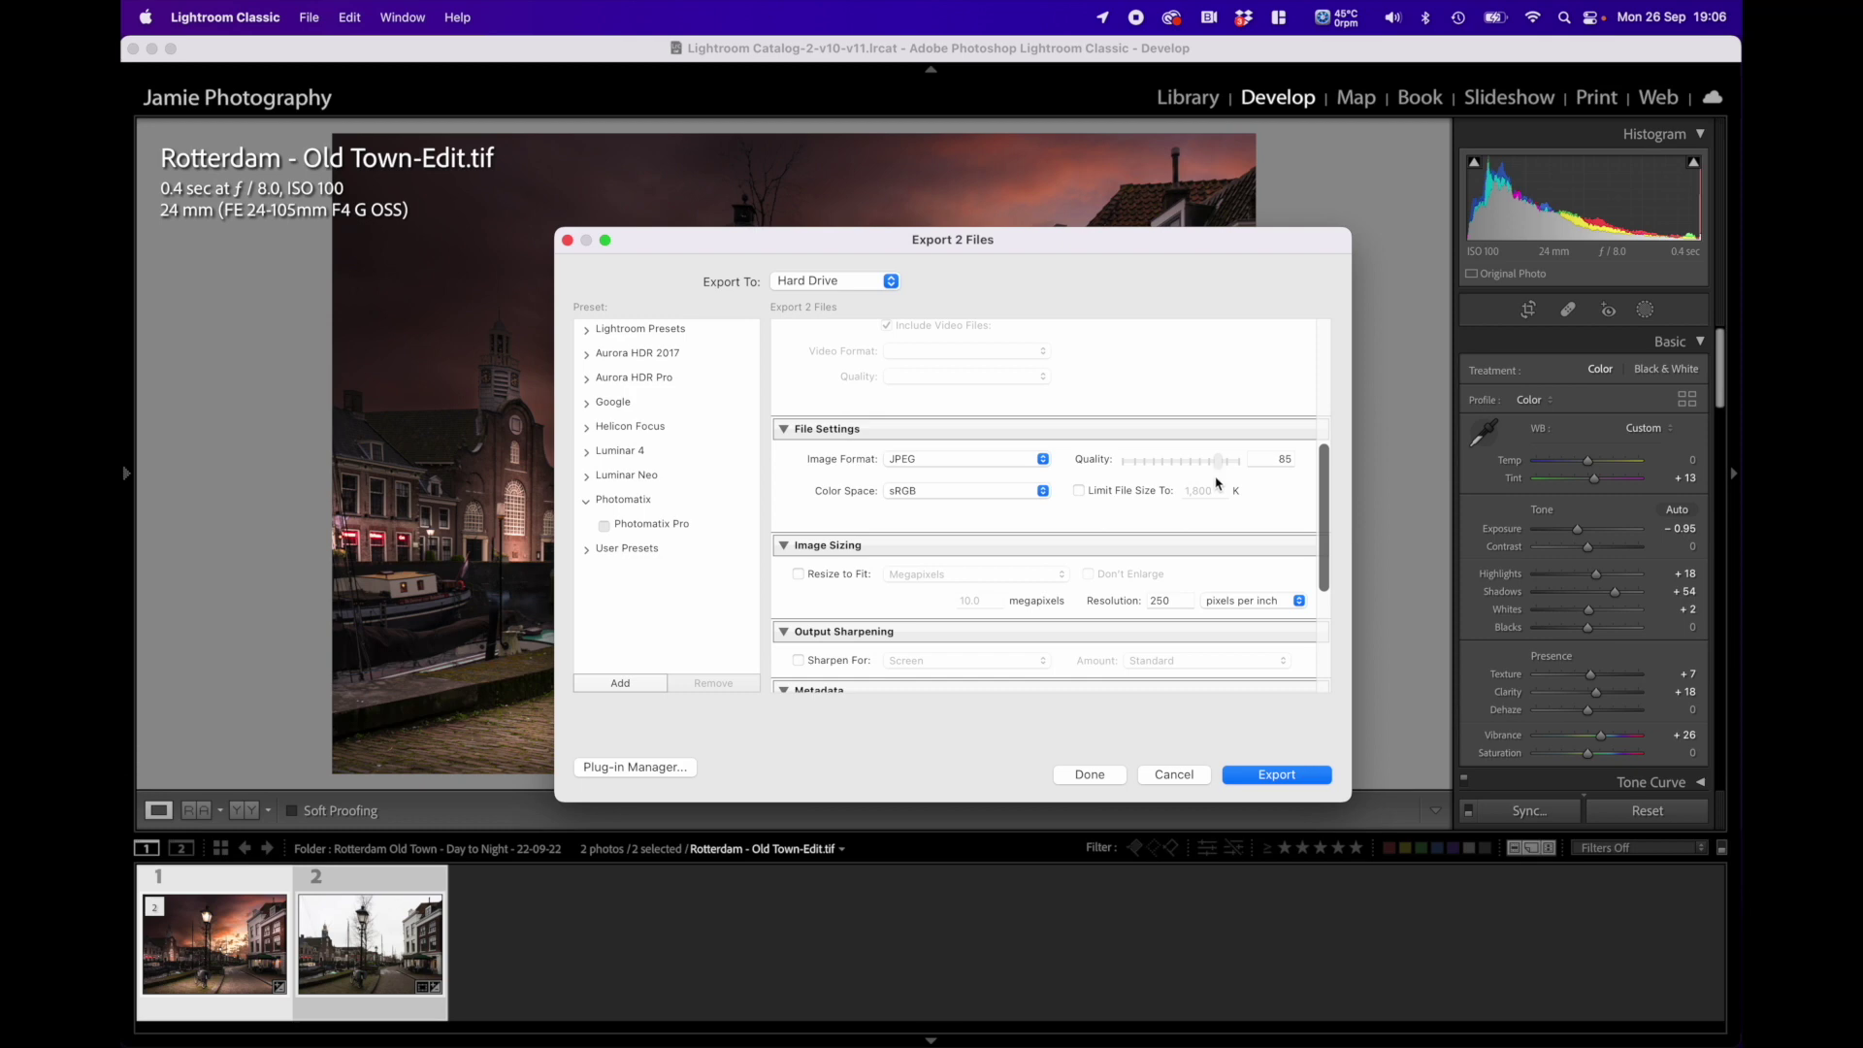
scroll(1219, 557, down, 2)
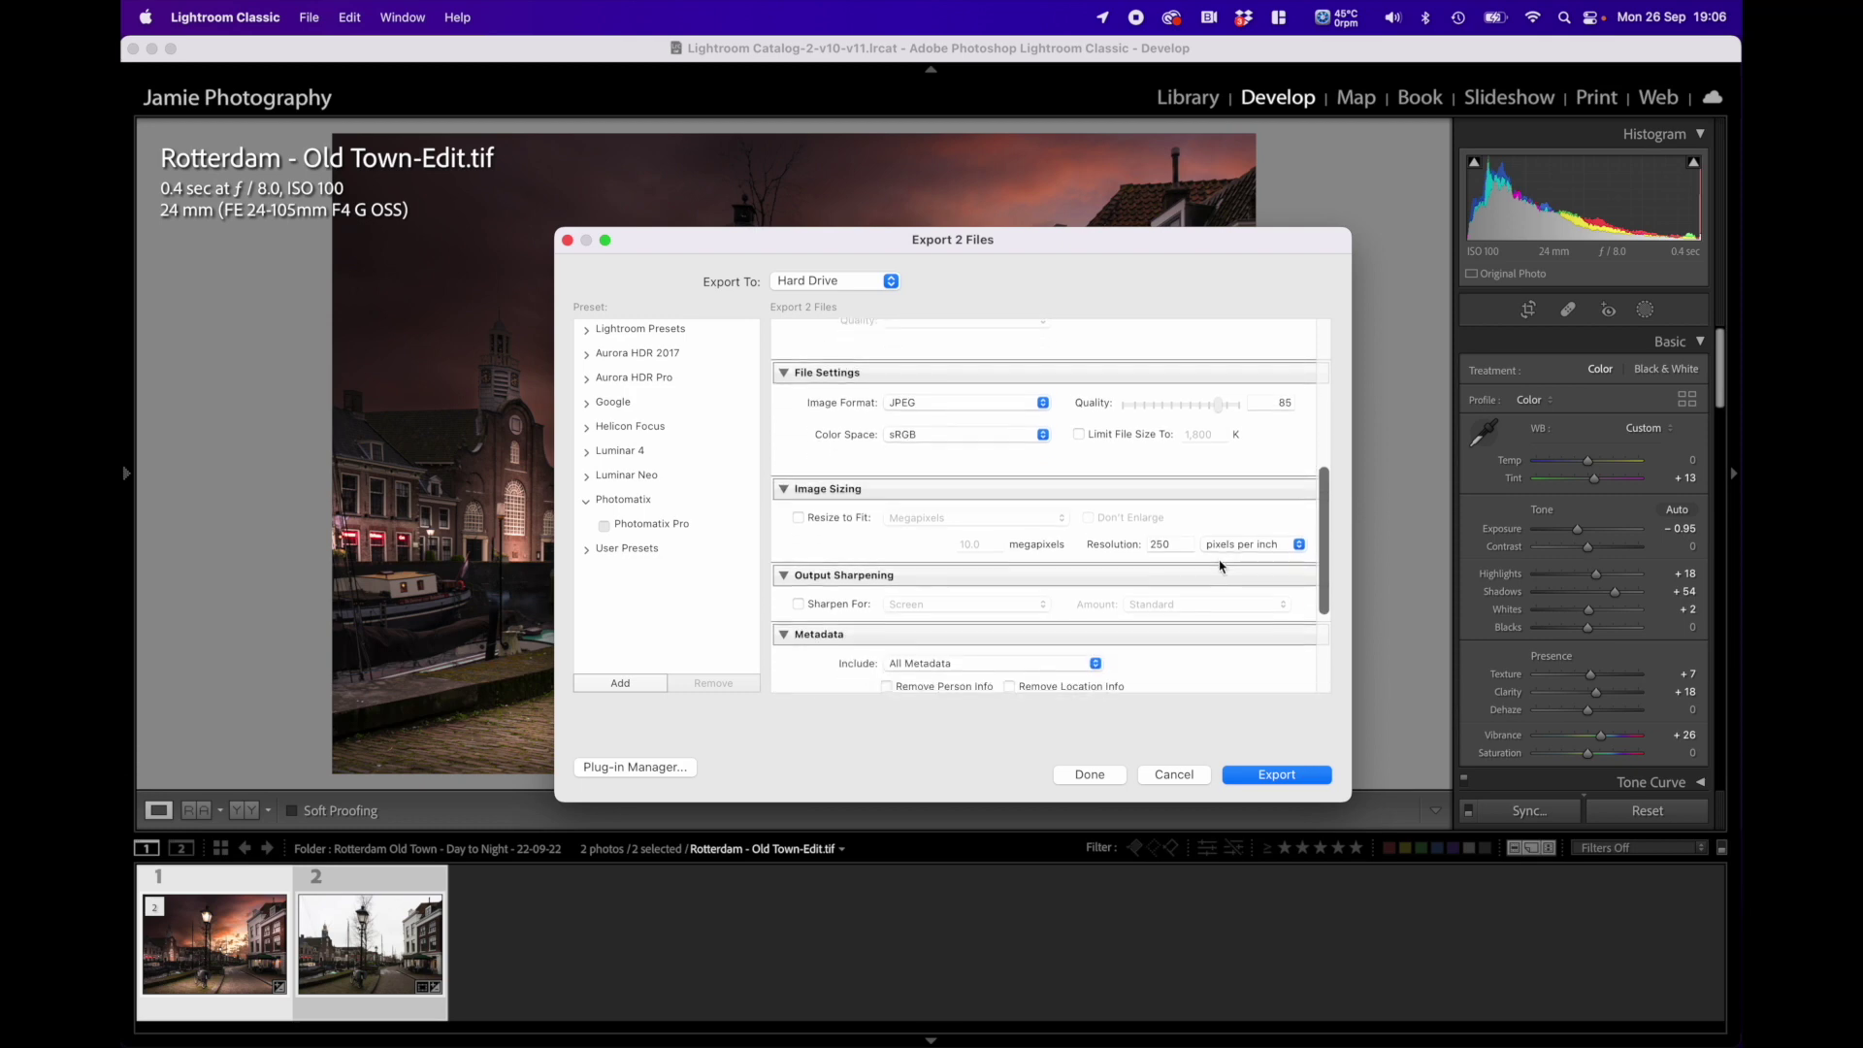
click(1310, 778)
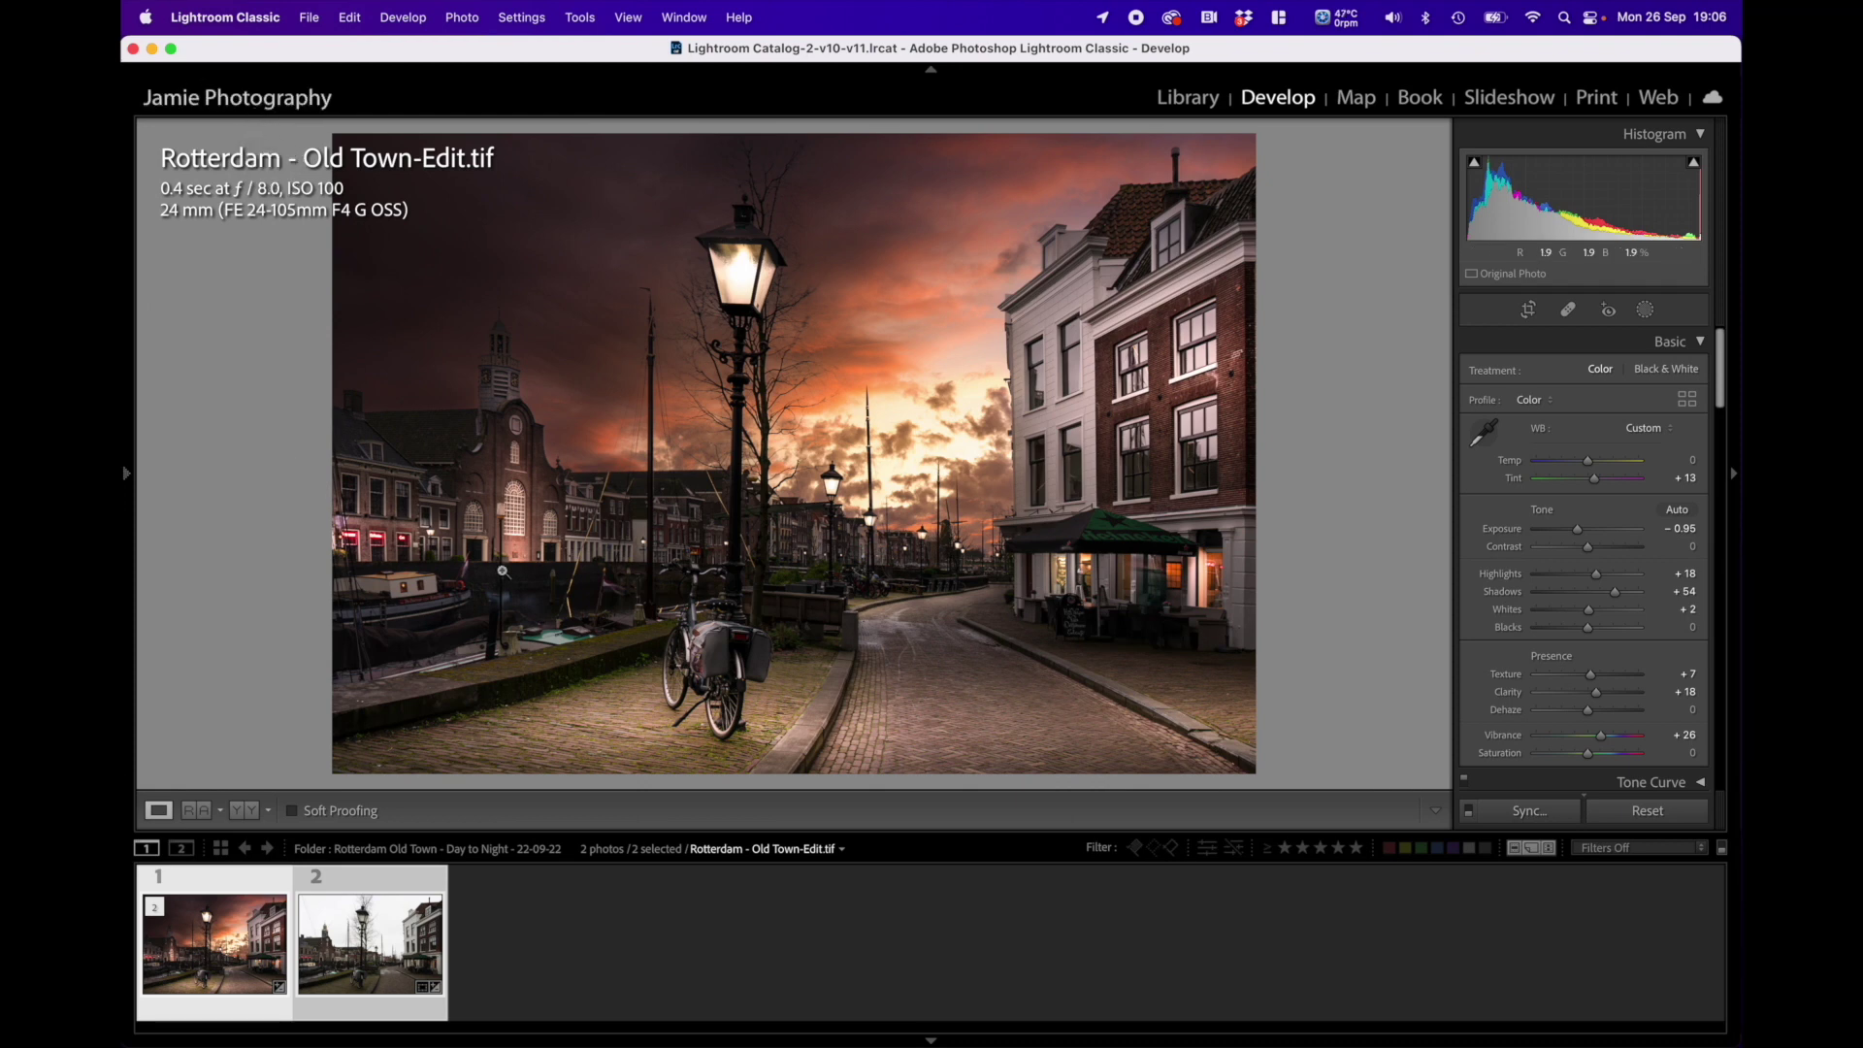
Step: Switch to Finder and open the Rotterdam Old Town Two folder on Macintosh HD
key(alt)
key(alt+super+space)
click(349, 336)
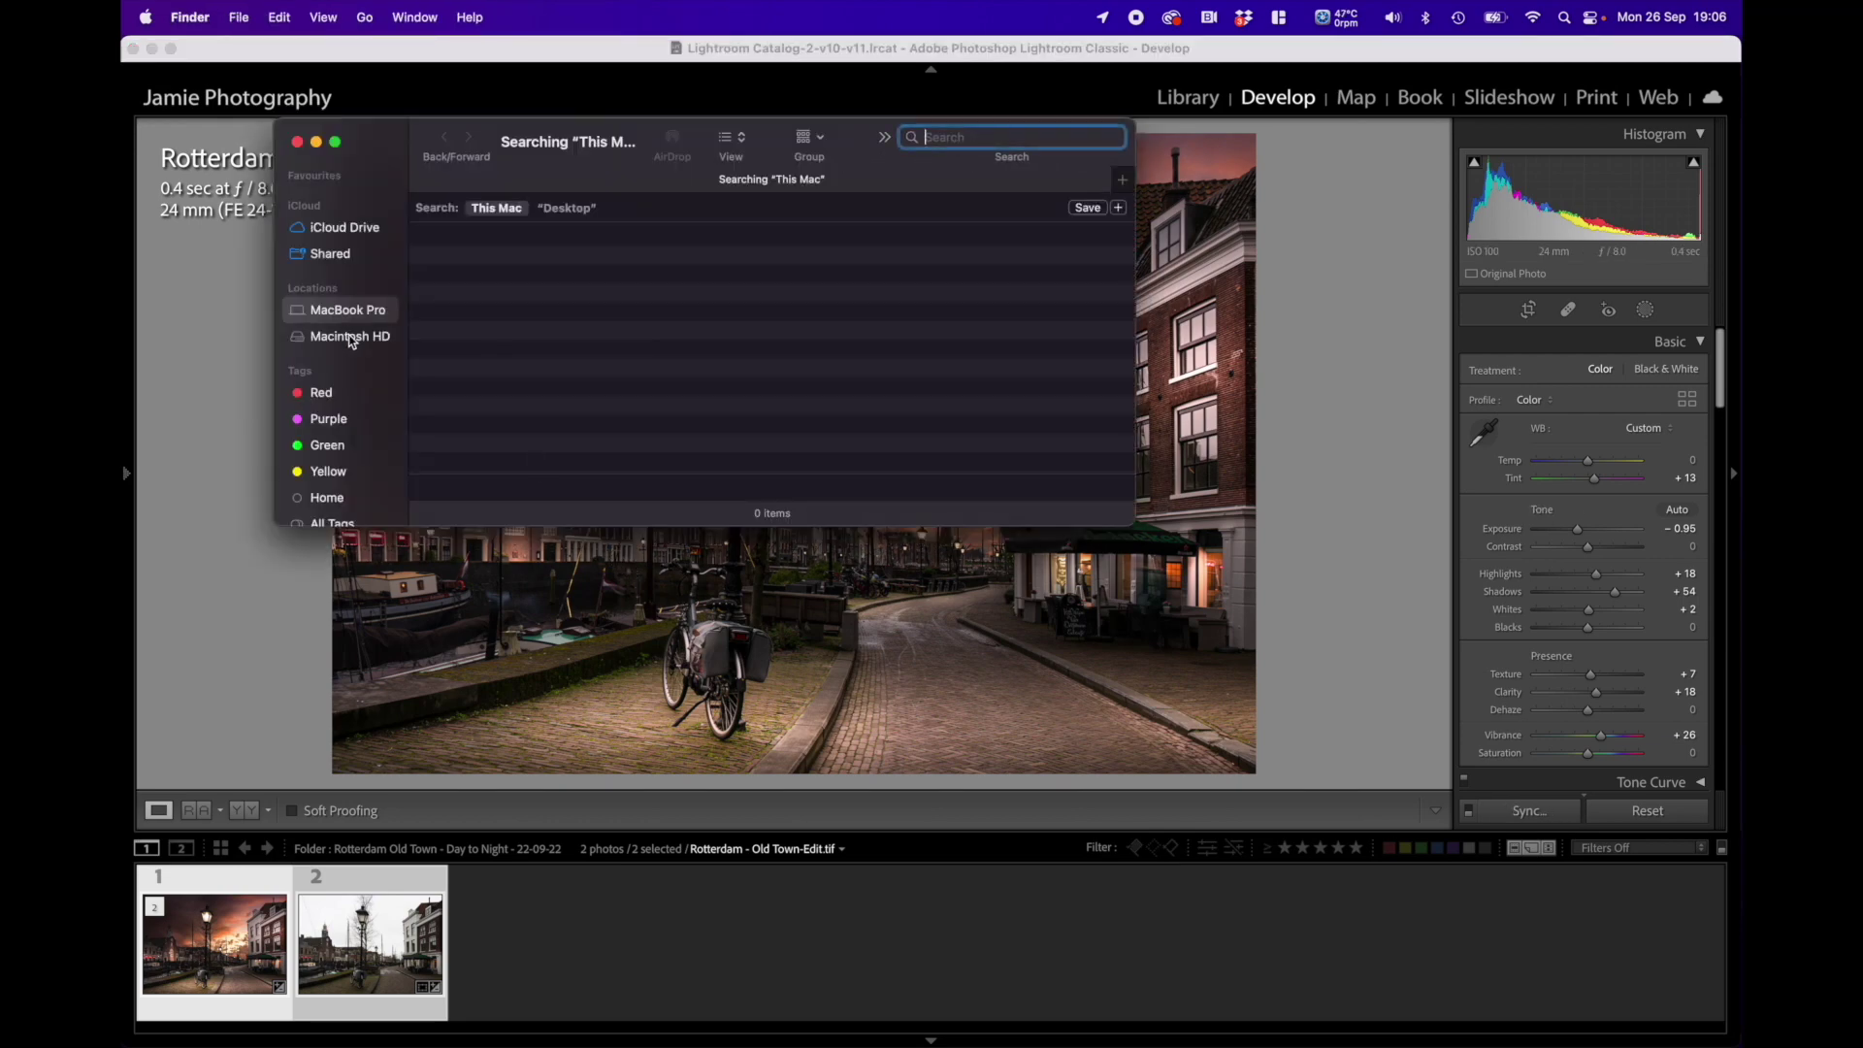
scroll(570, 357, up, 10)
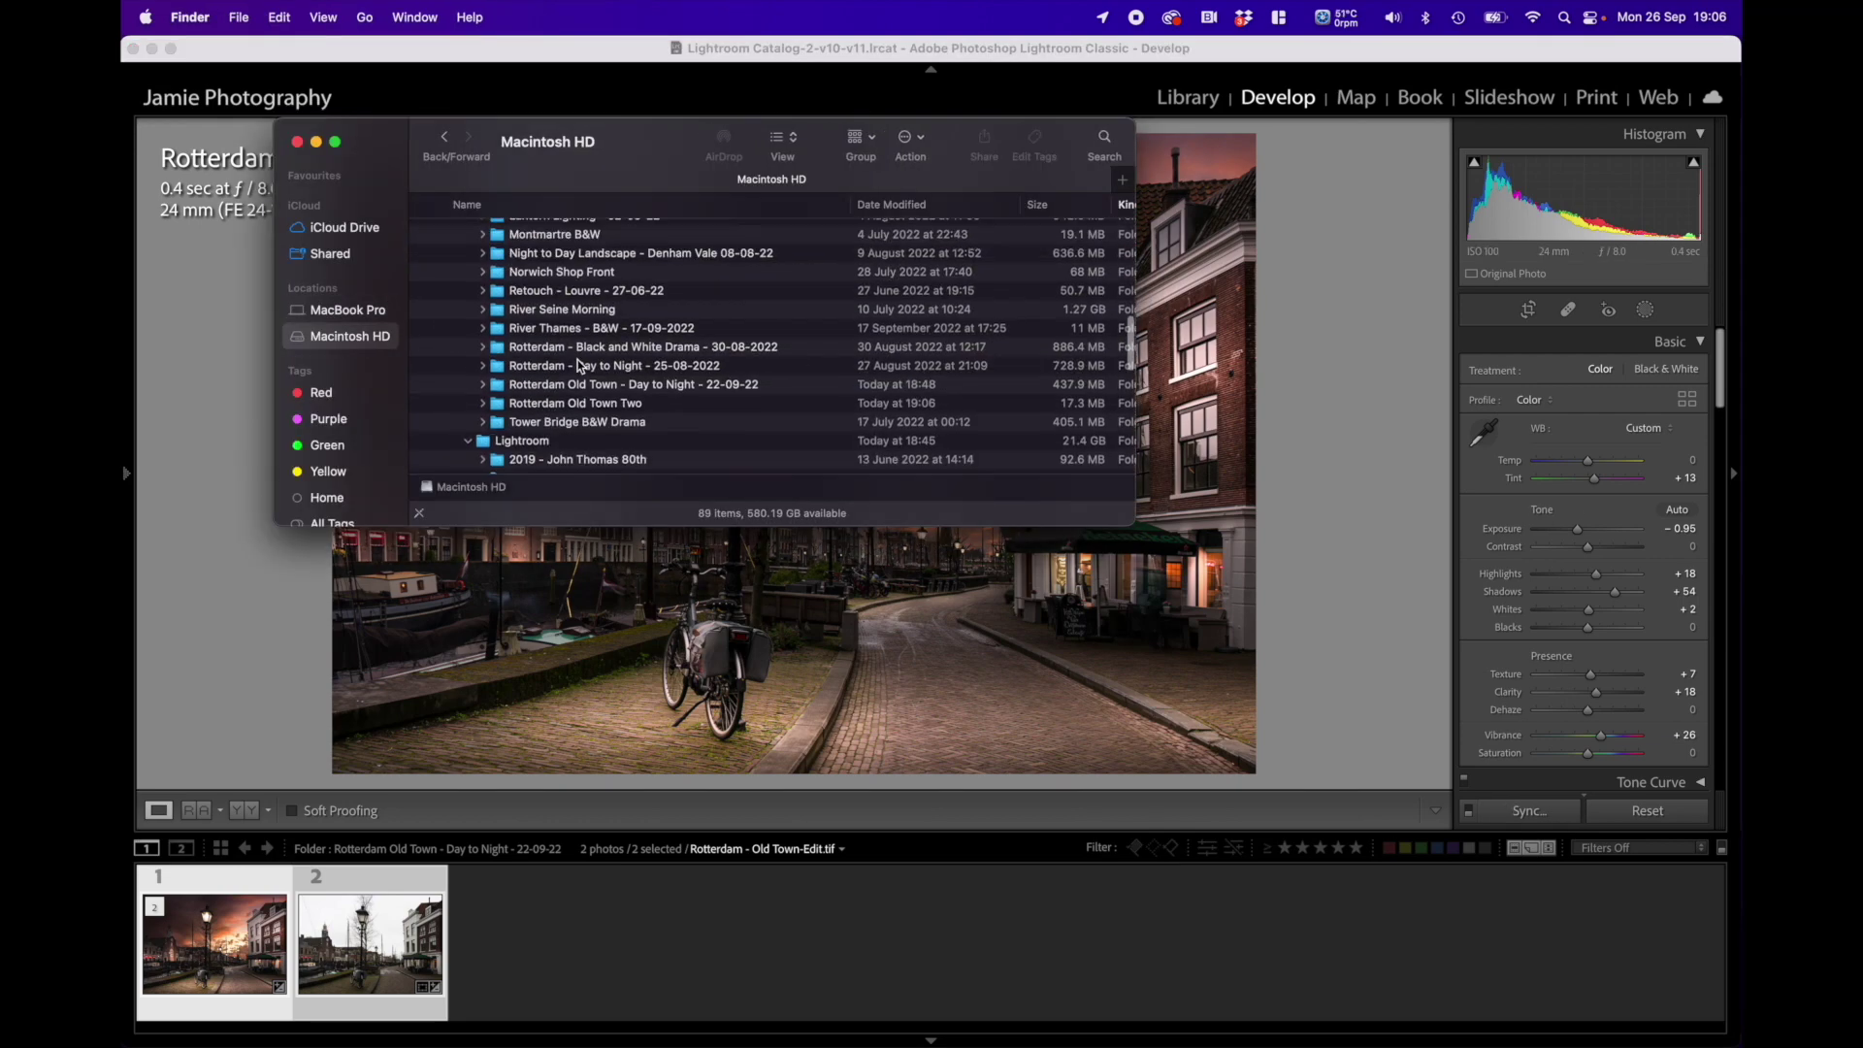
scroll(576, 361, down, 10)
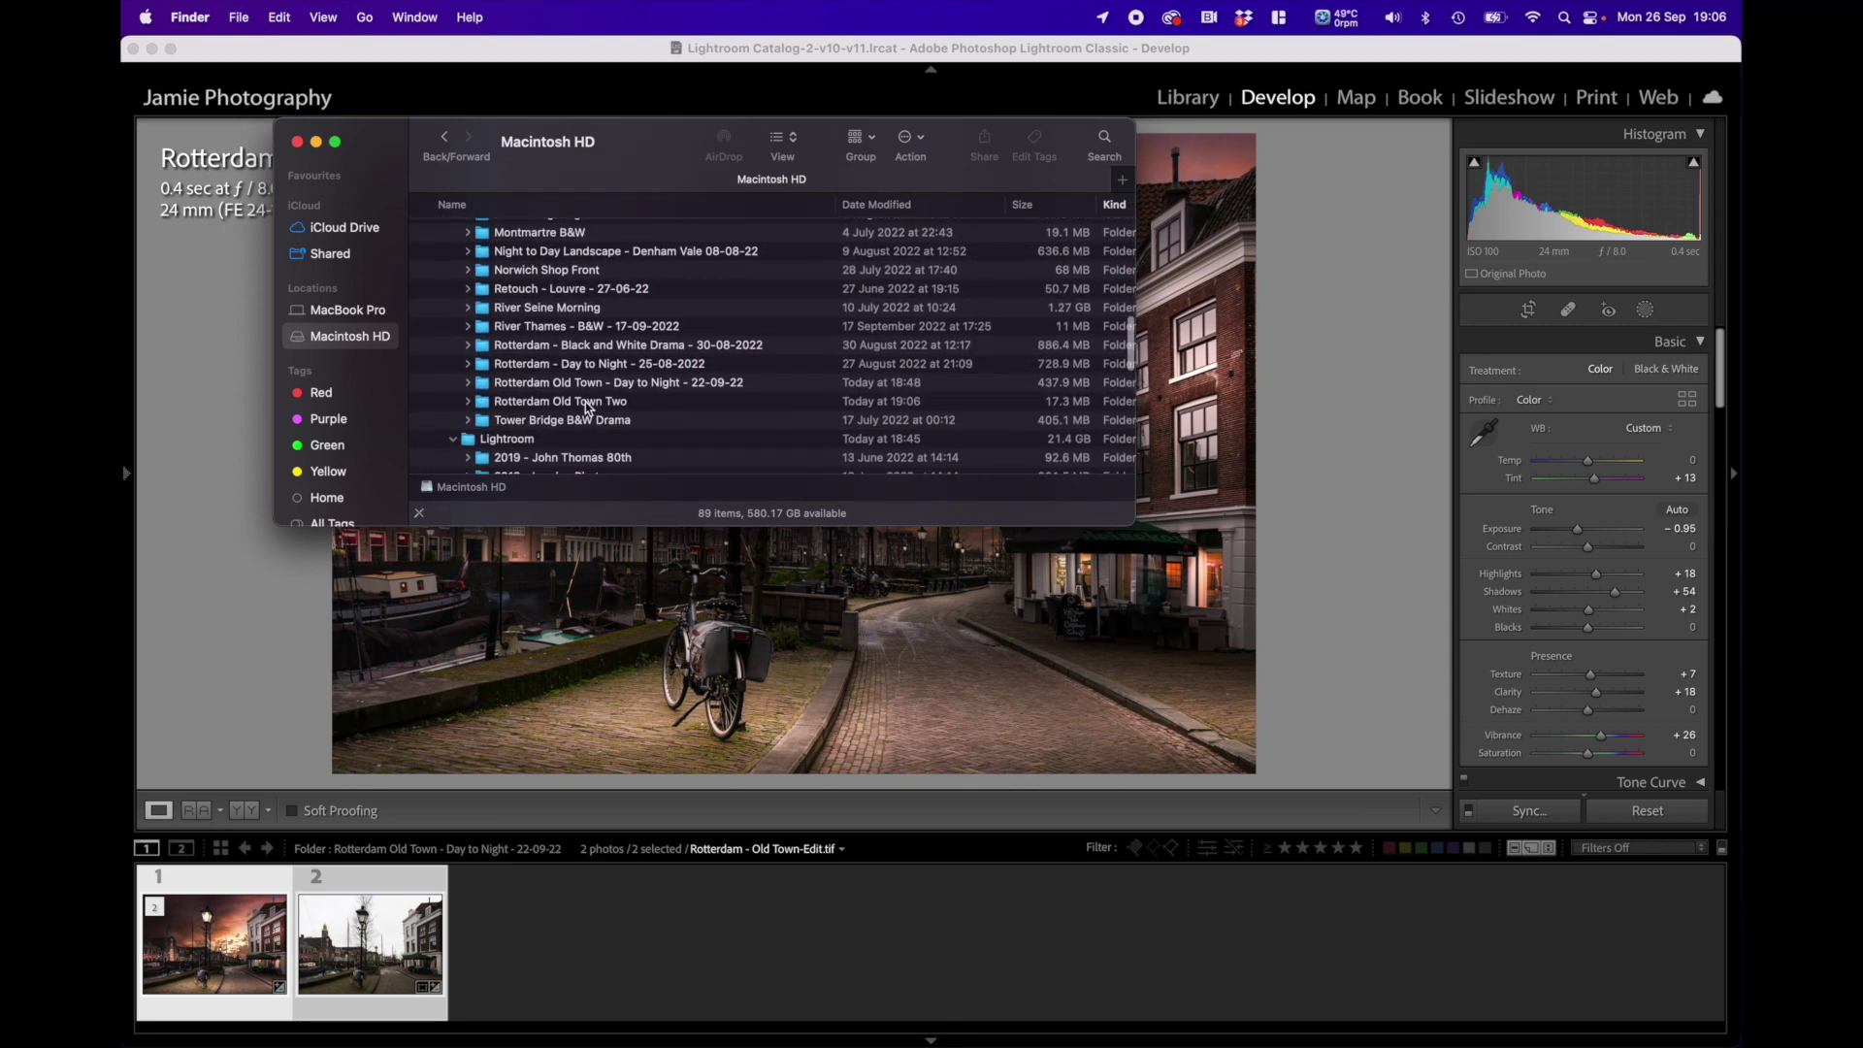
click(585, 402)
double_click(585, 406)
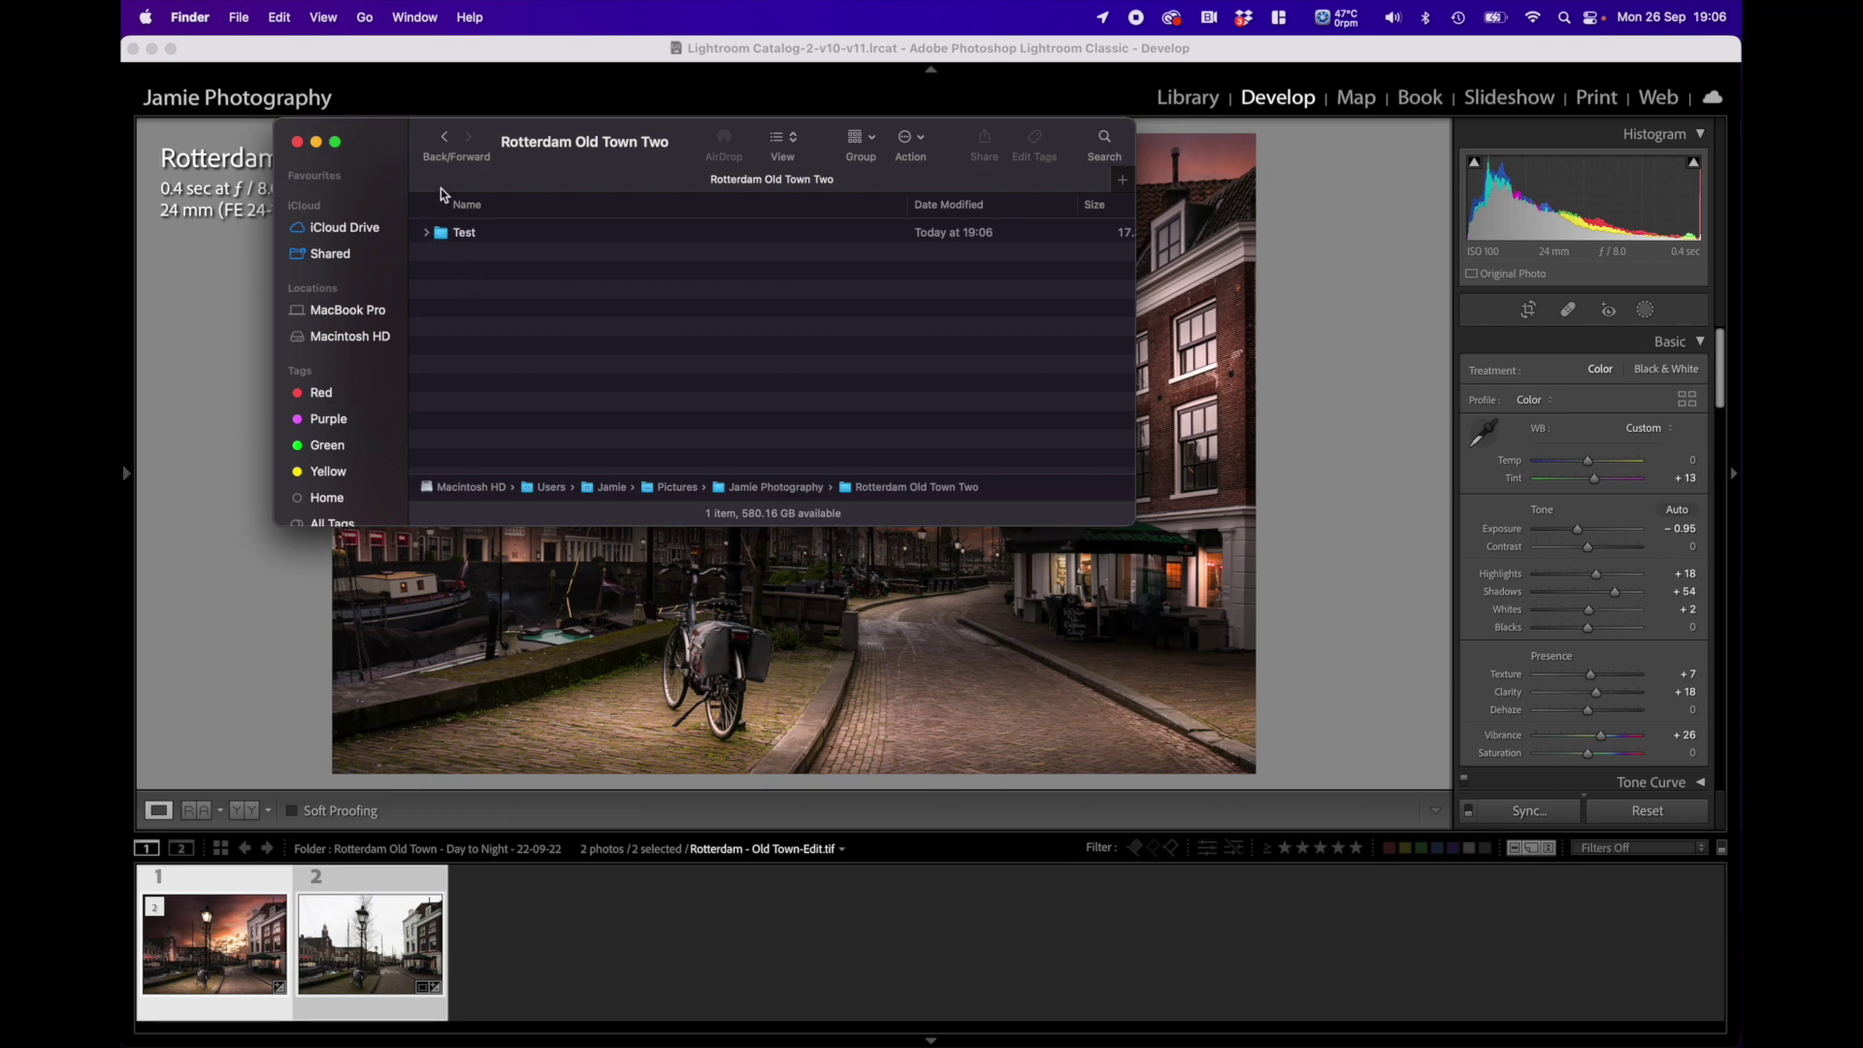
Step: Go back to the Macintosh HD listing and expand Rotterdam Old Town Two and its Test subfolder
click(445, 138)
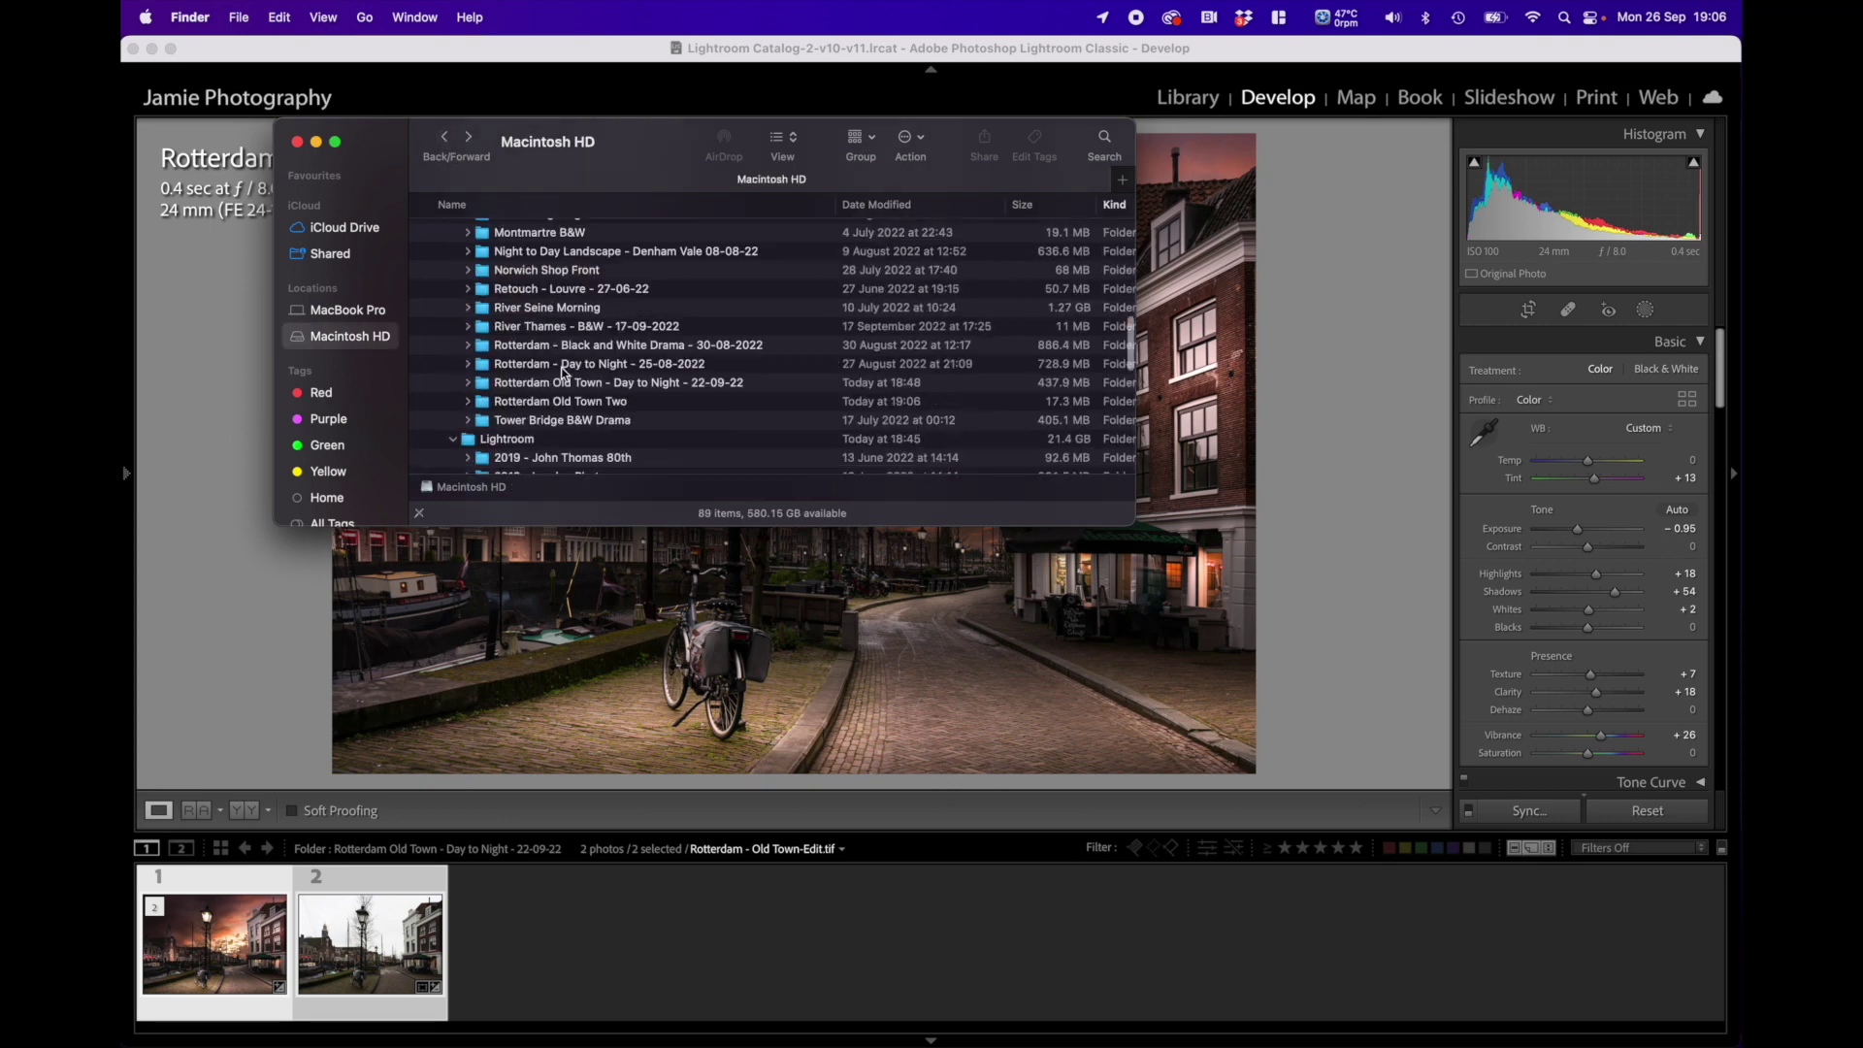
click(467, 404)
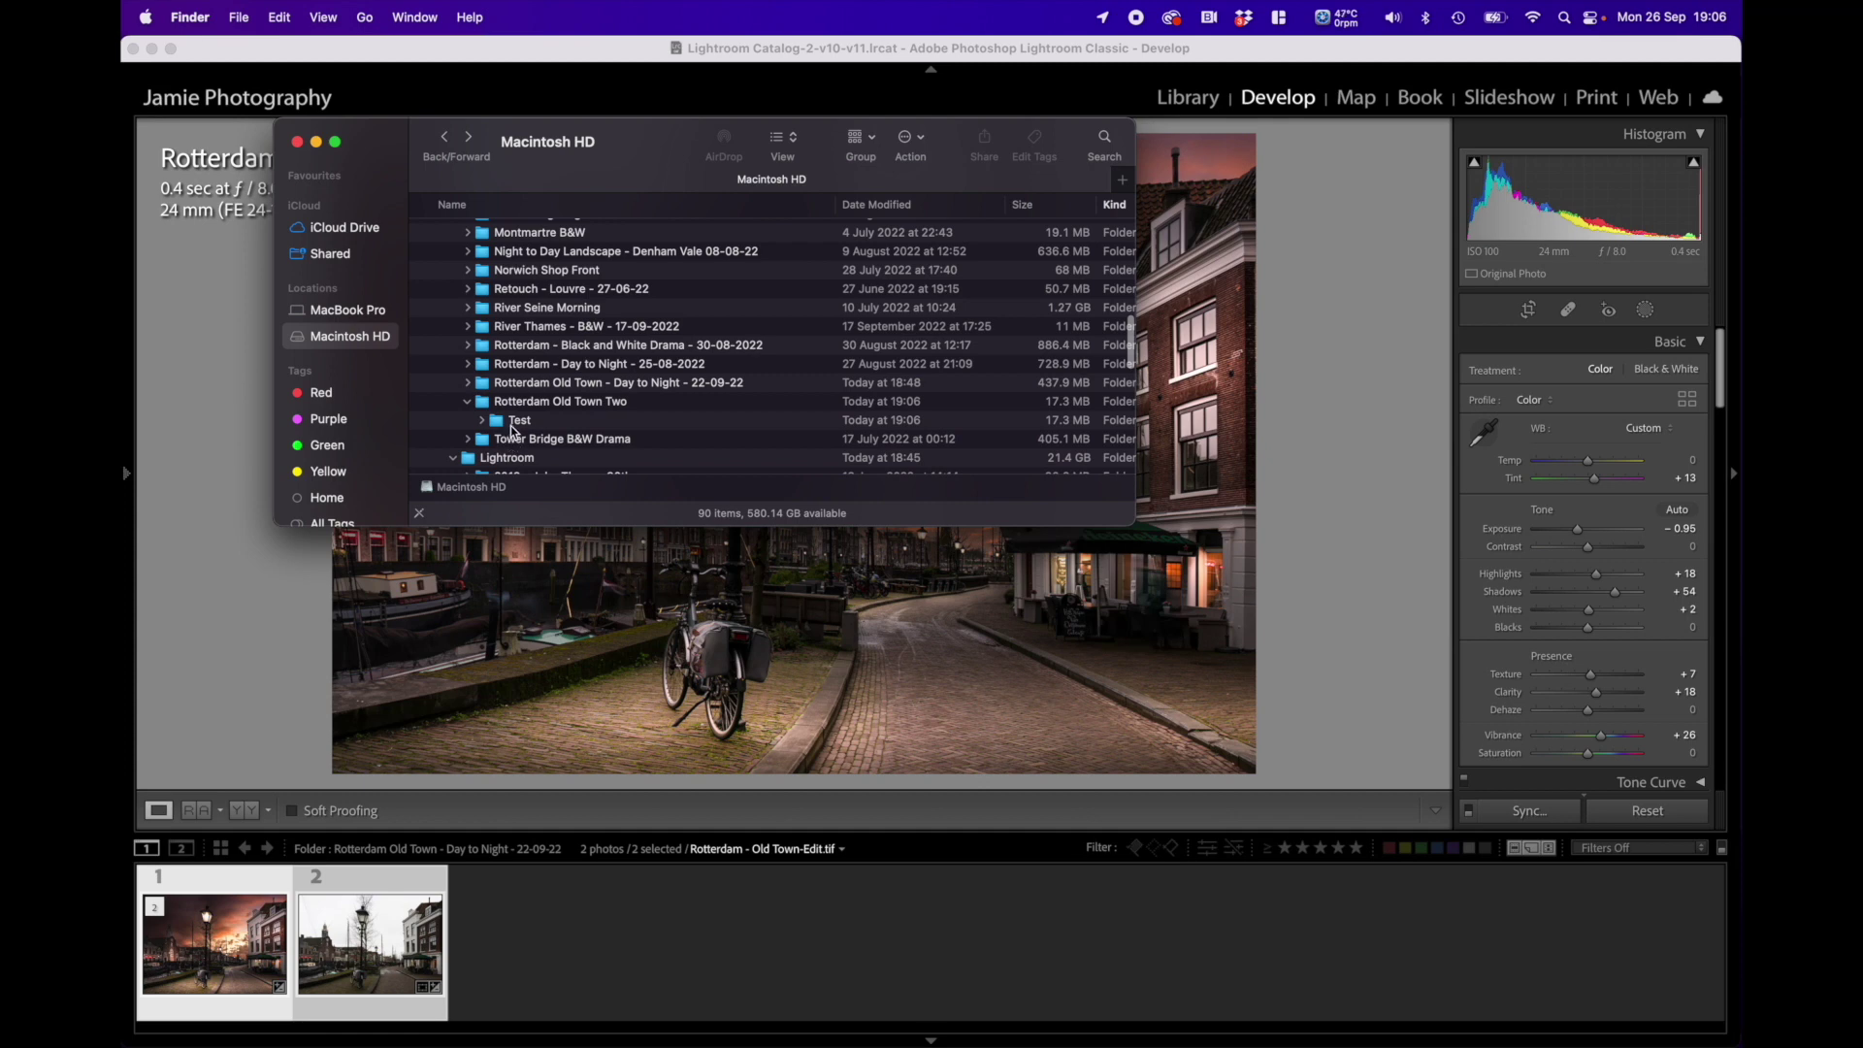
click(482, 420)
scroll(590, 439, down, 3)
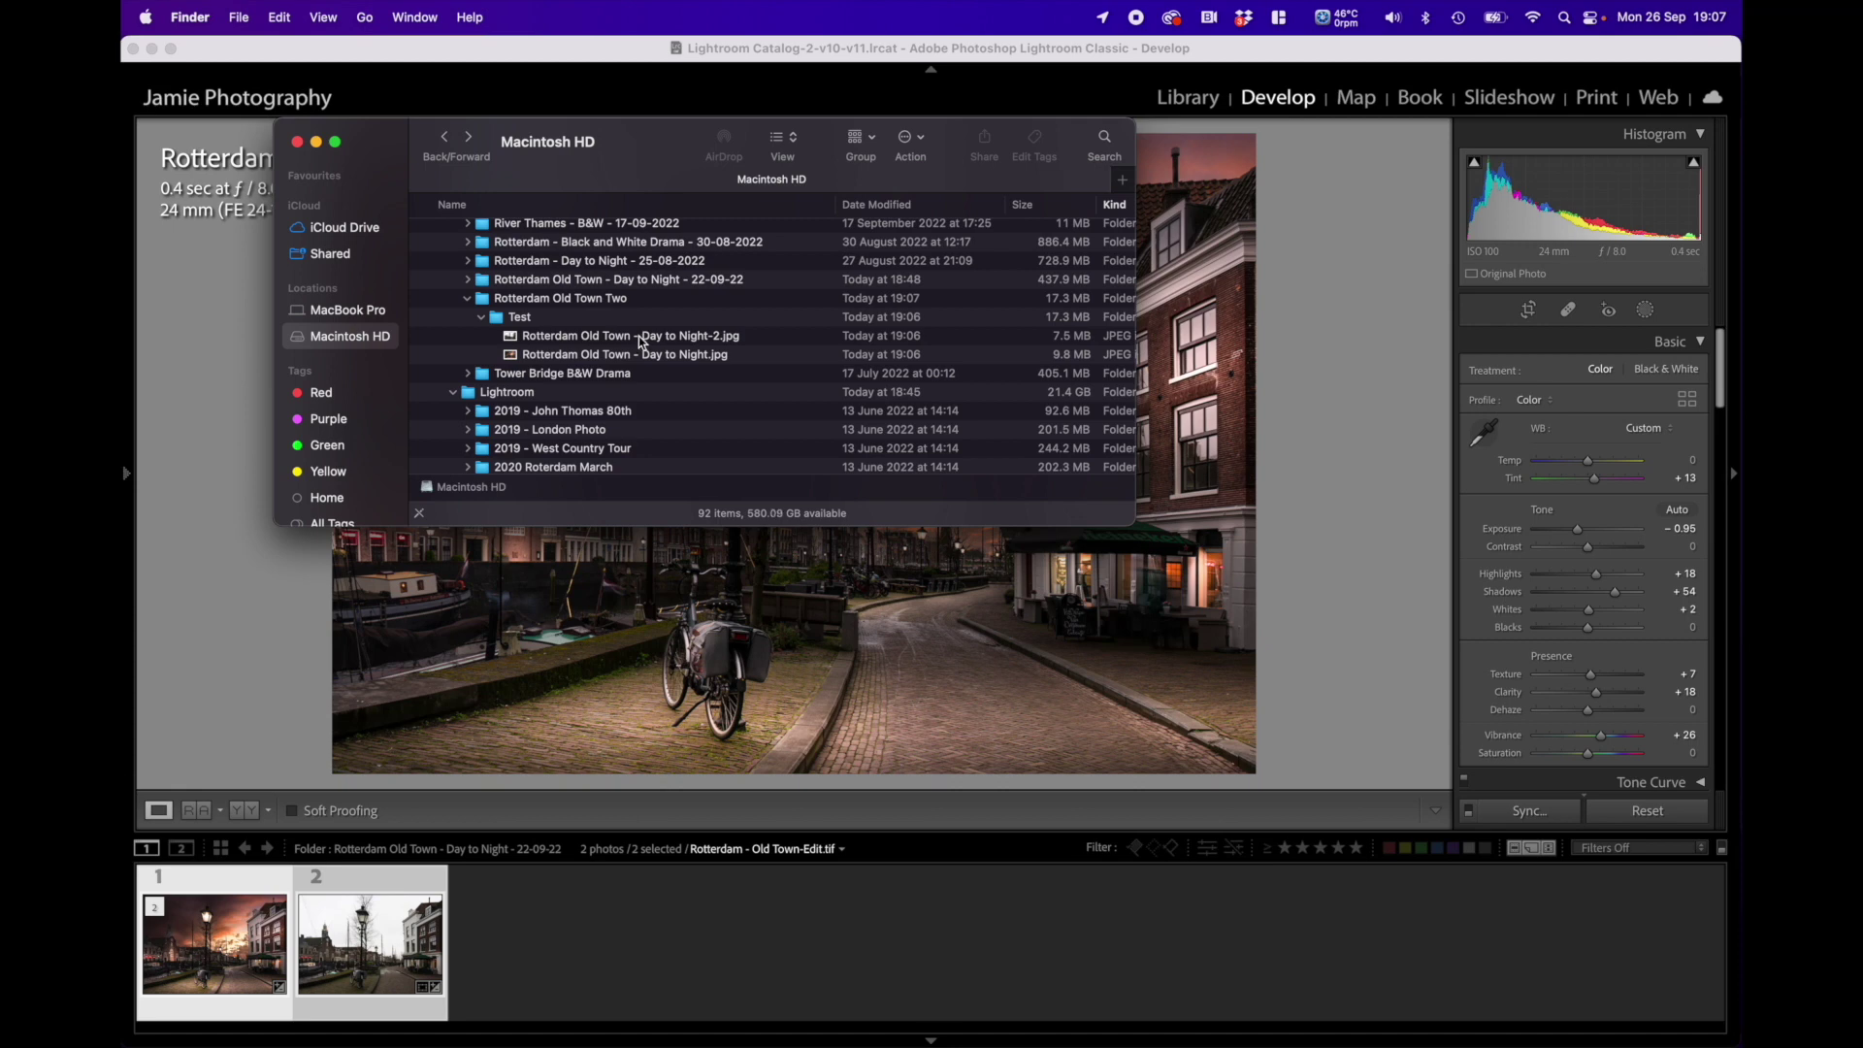
Step: Inspect the details of the exported JPEG files in the Test folder and return to Lightroom Classic
scroll(660, 343, right, 2)
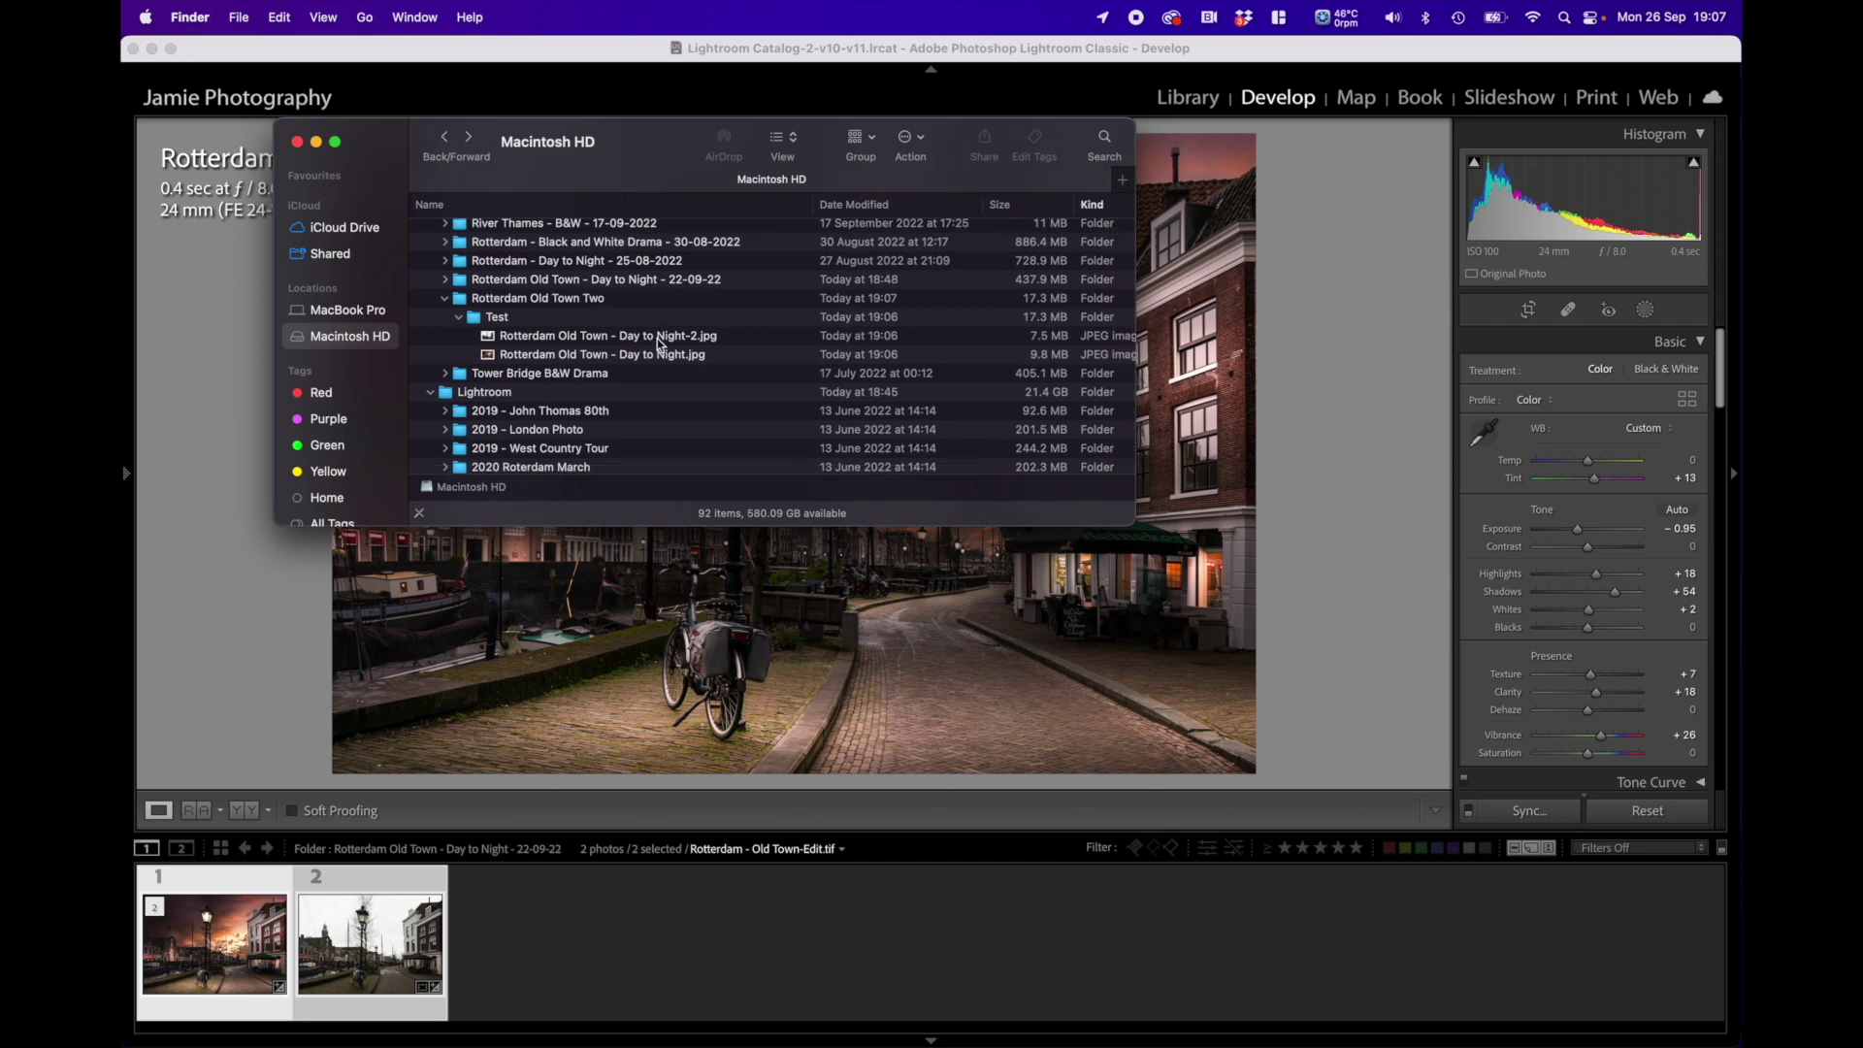
scroll(670, 355, left, 3)
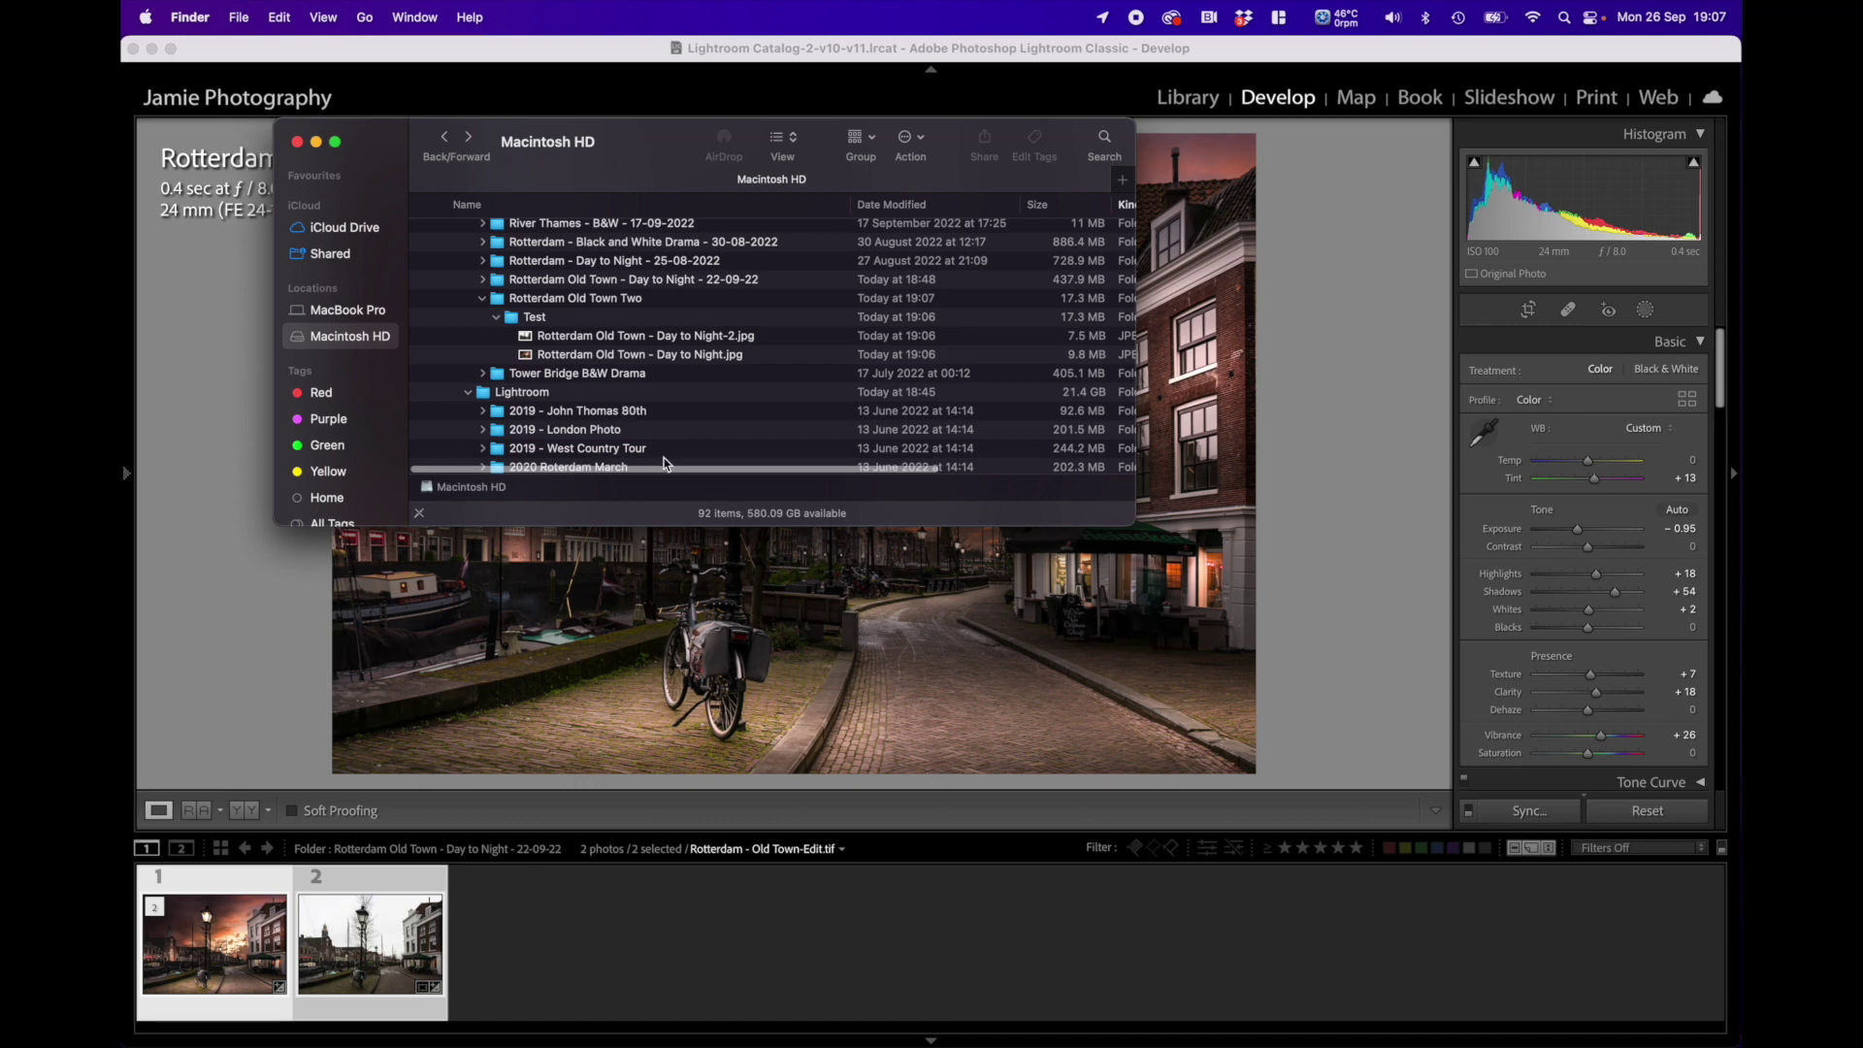
click(770, 665)
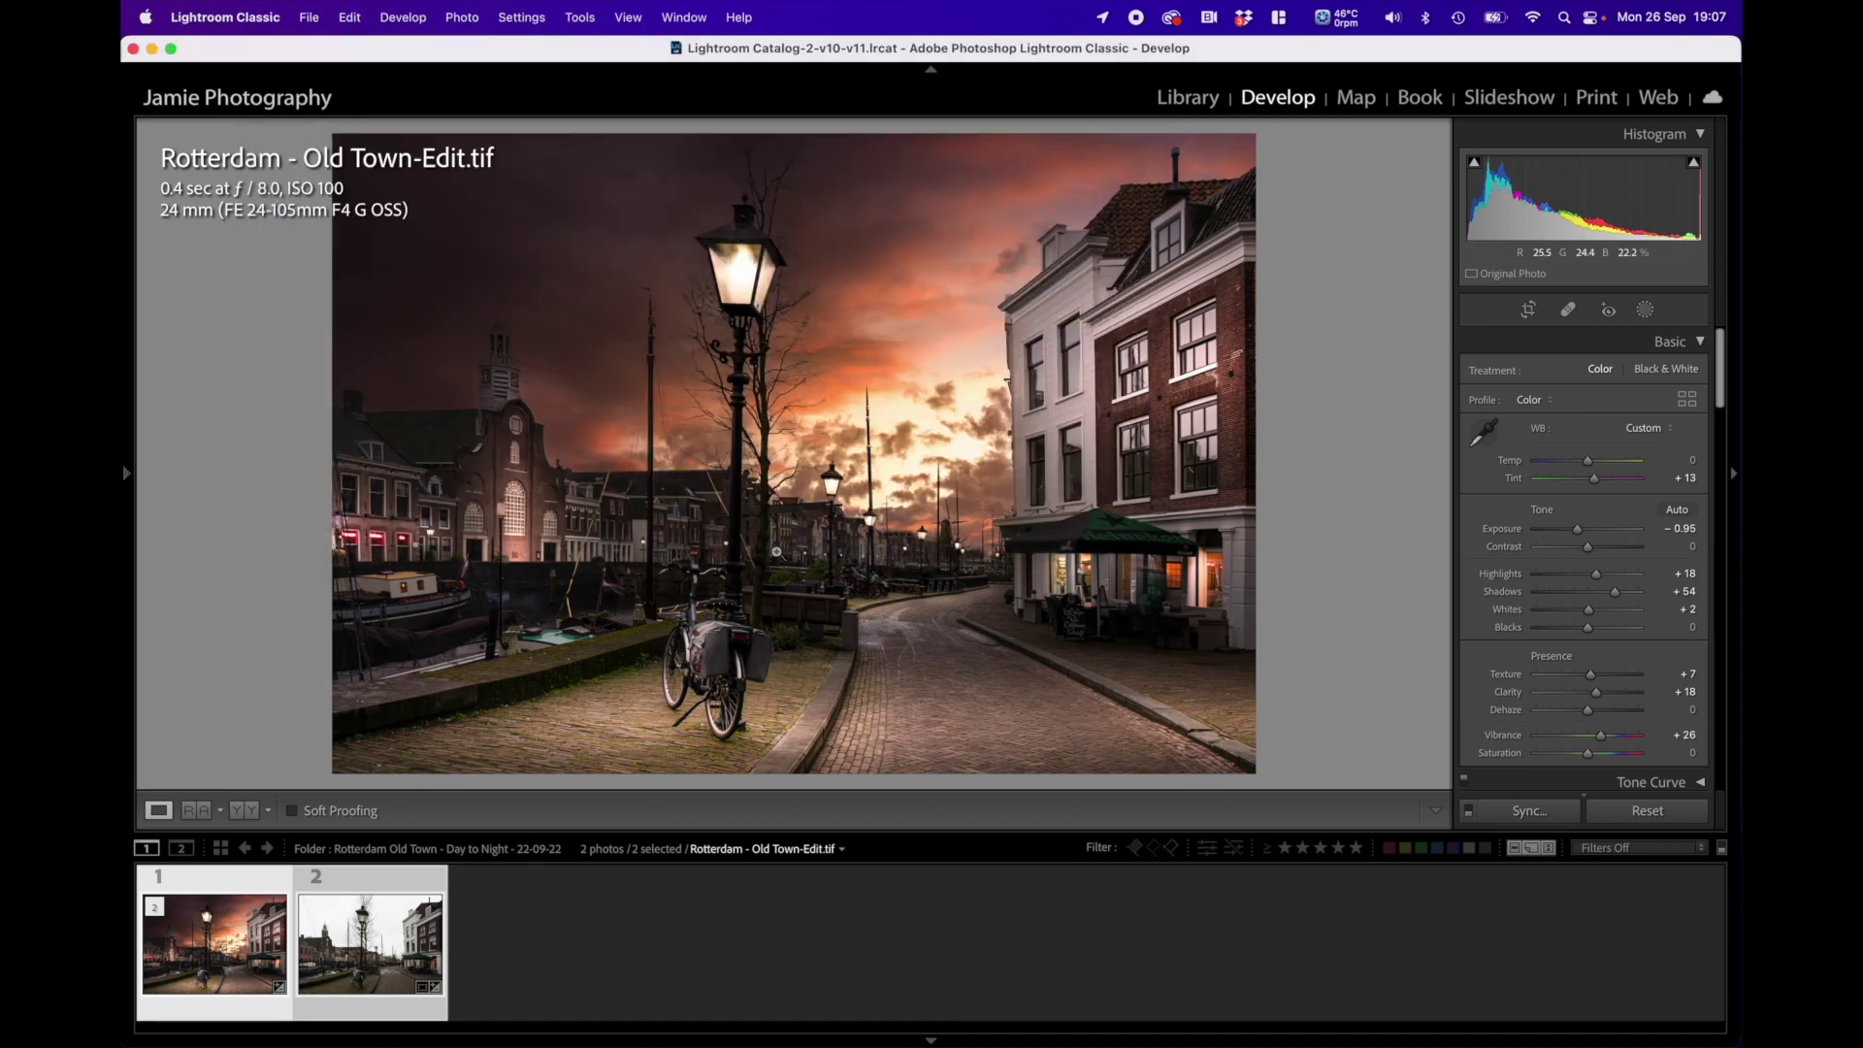
Step: Create virtual copies of both selected Rotterdam Old Town photos, the edited TIF and the original DNG
click(407, 958)
right_click(403, 958)
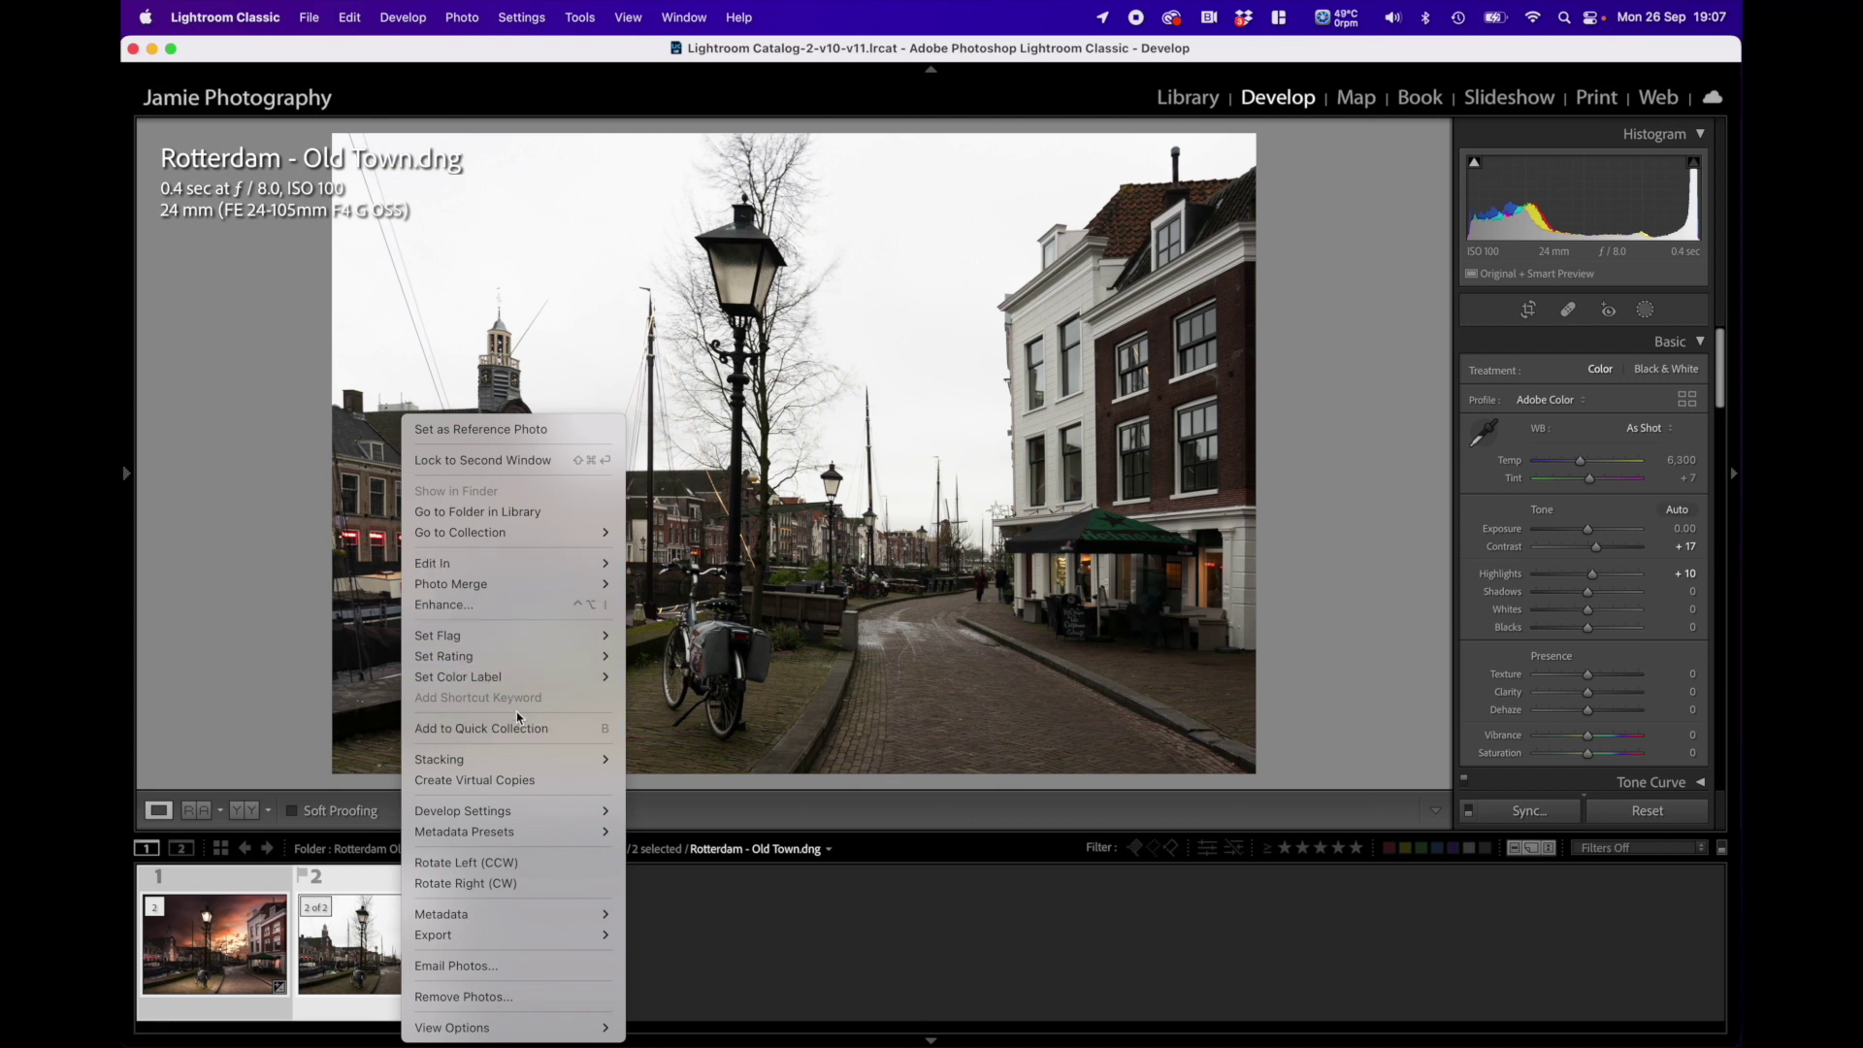
click(518, 782)
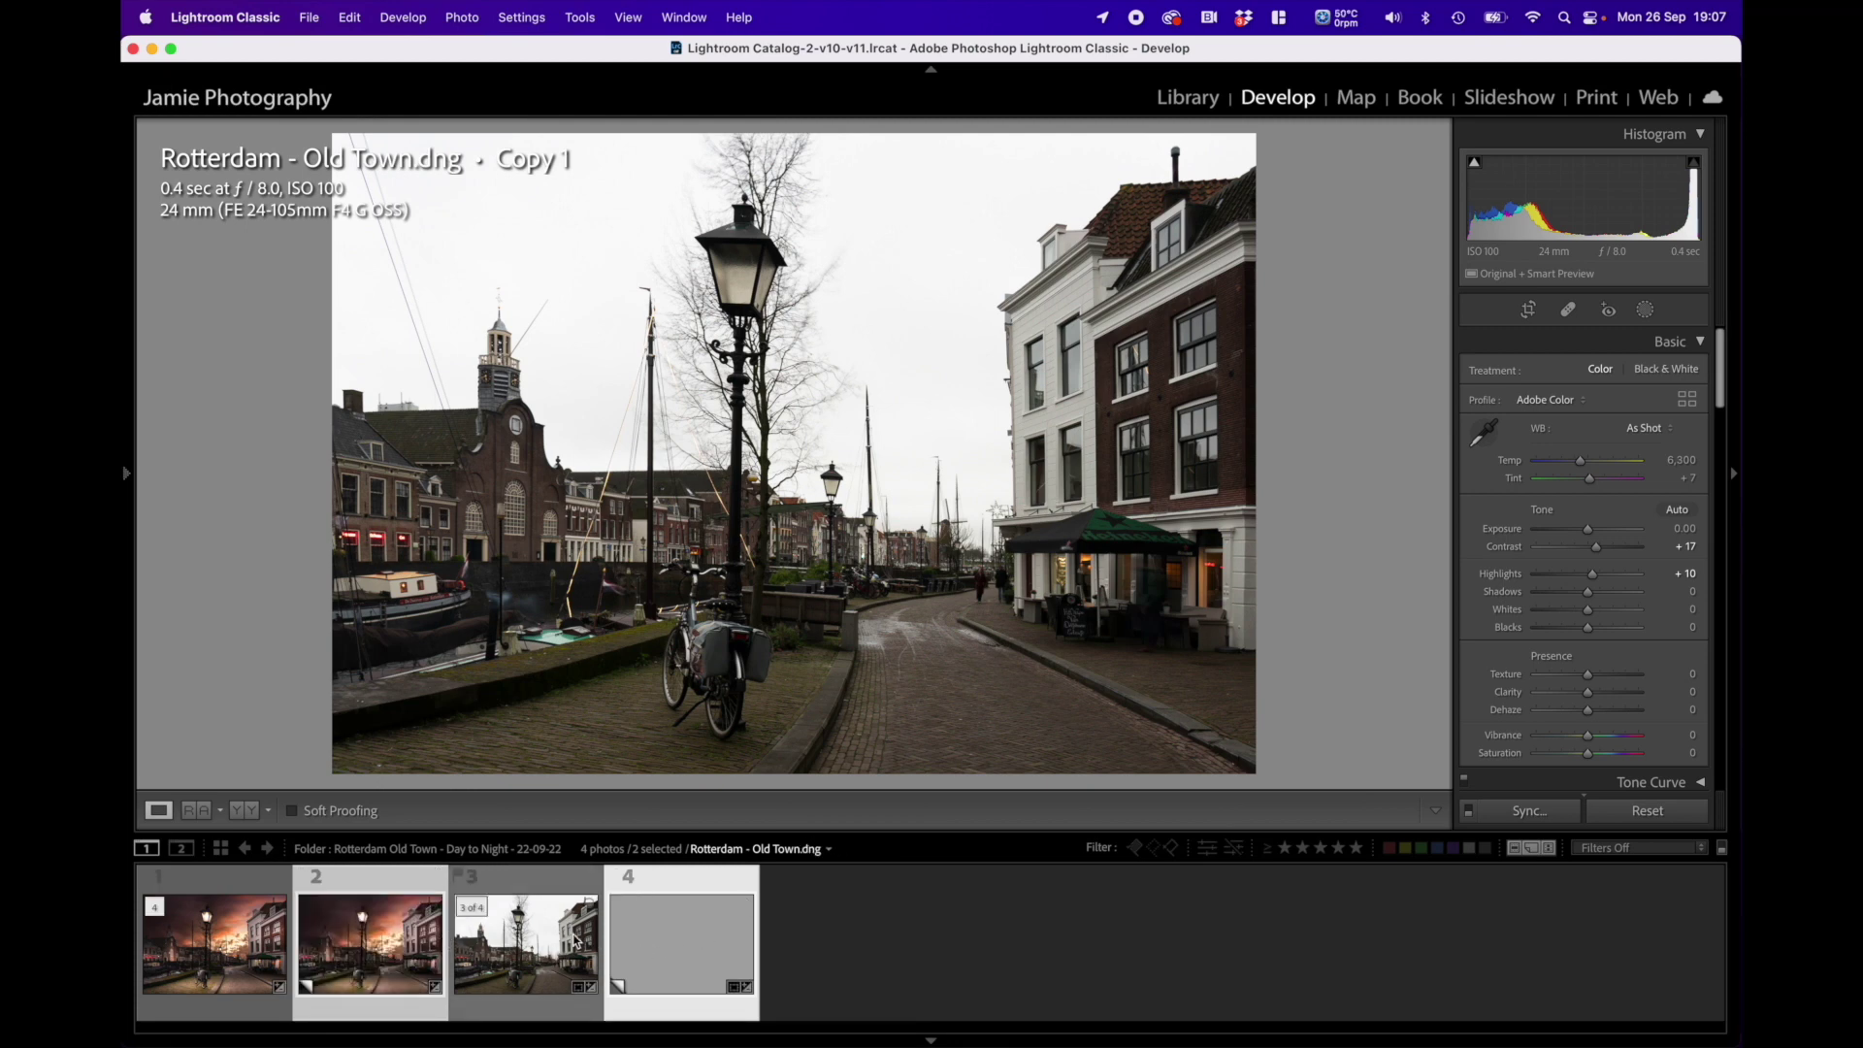
Step: Export the two virtual copies with the previous export settings, using unique names to avoid the existing files
click(524, 942)
click(423, 949)
key(Right)
key(Right)
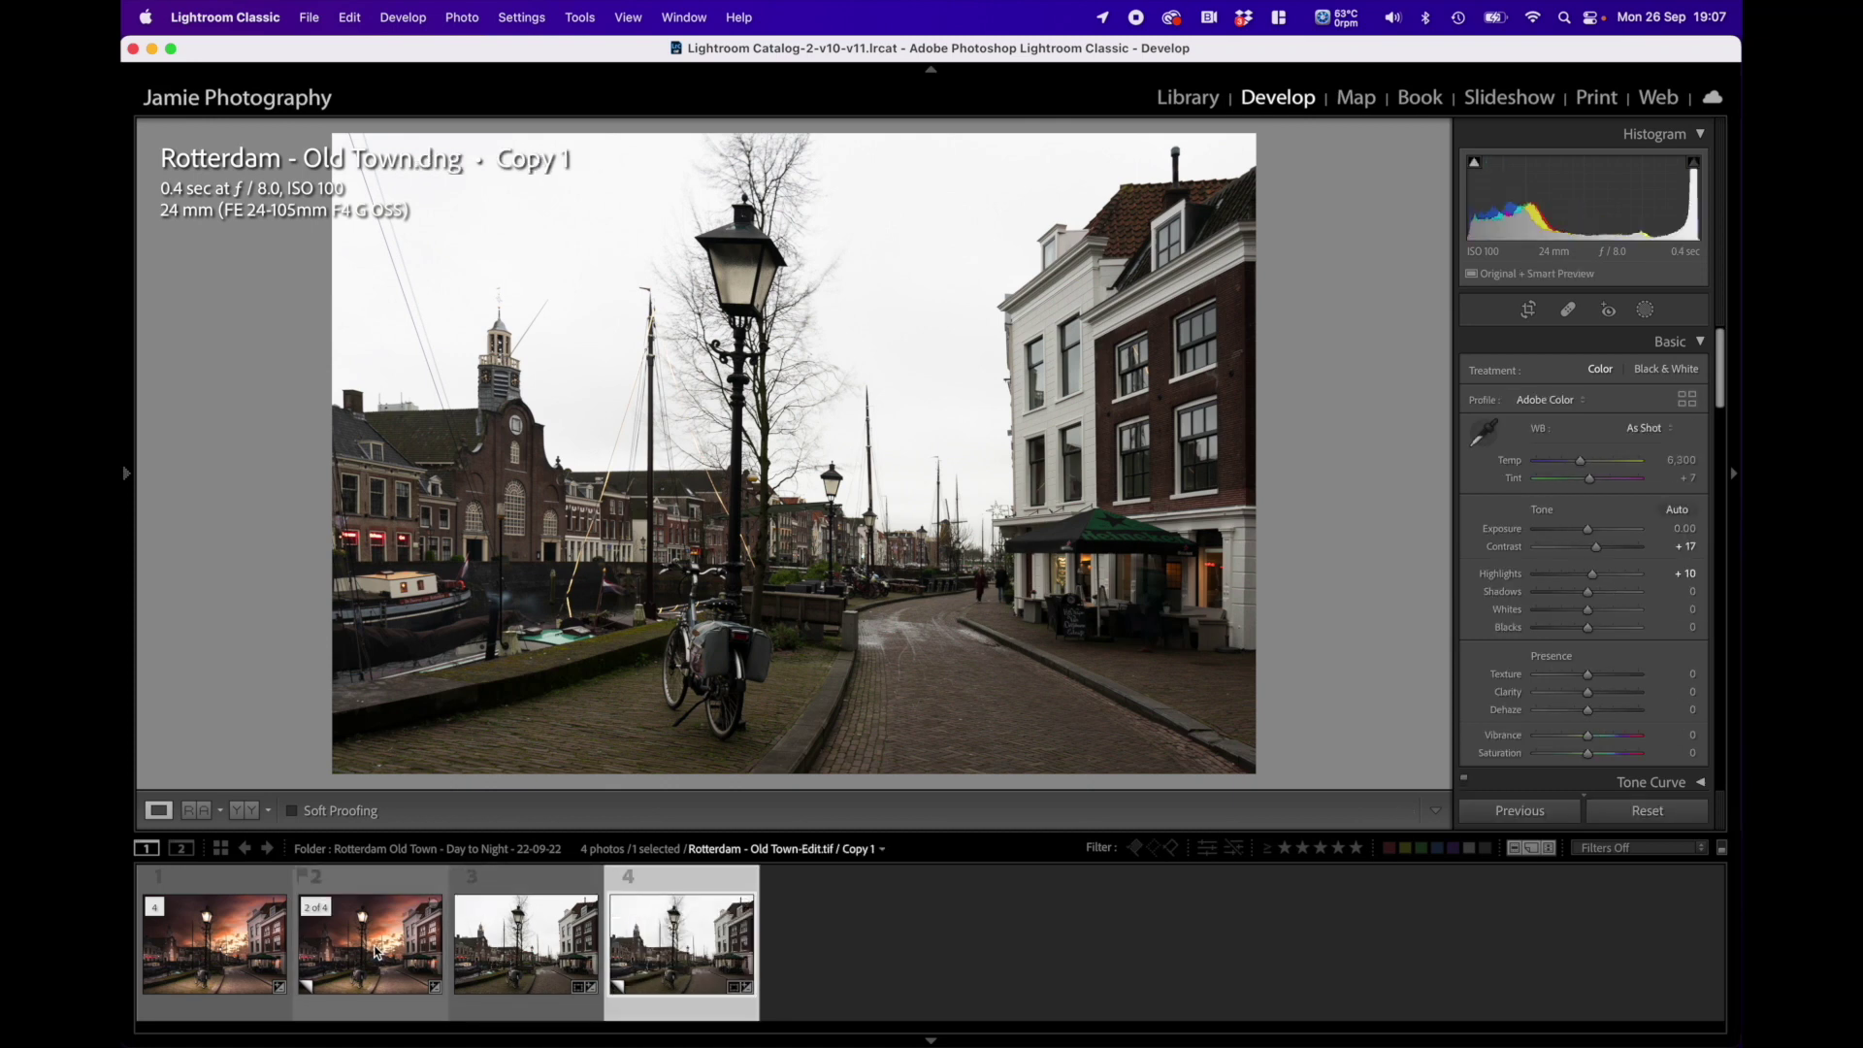
super+click(377, 952)
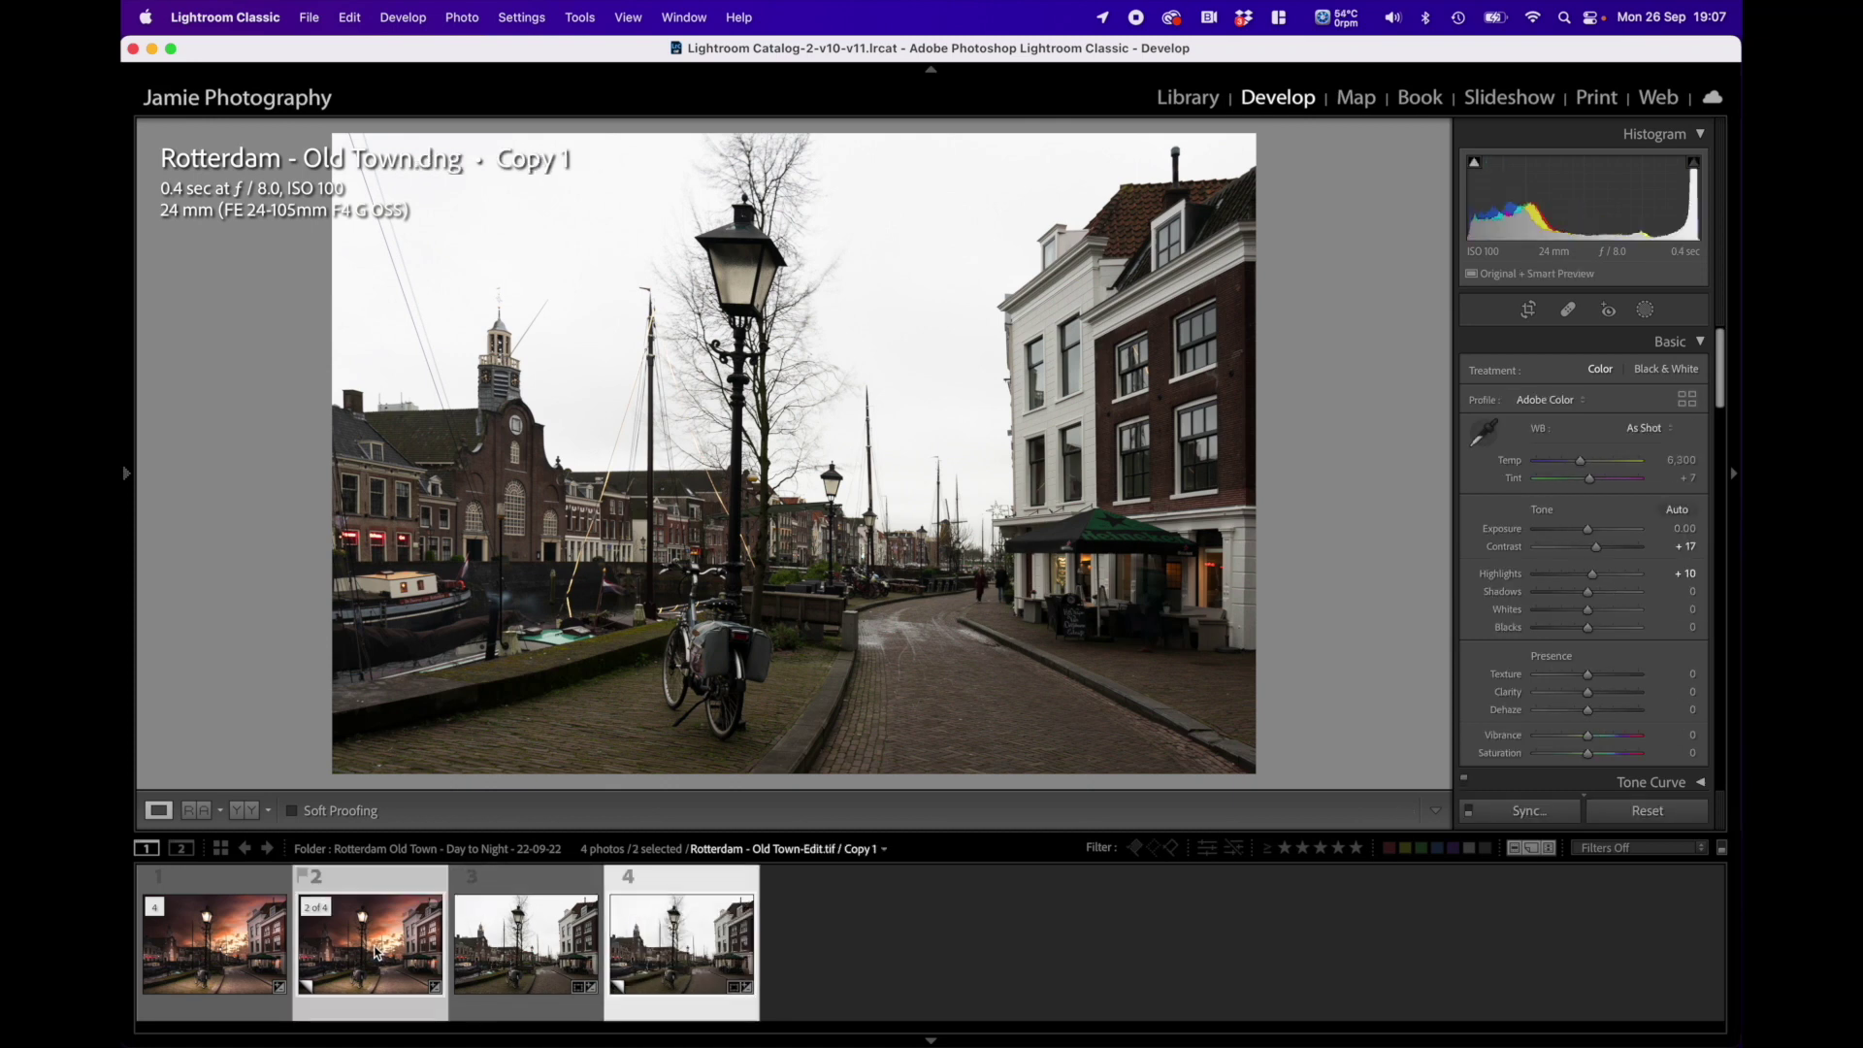
right_click(872, 376)
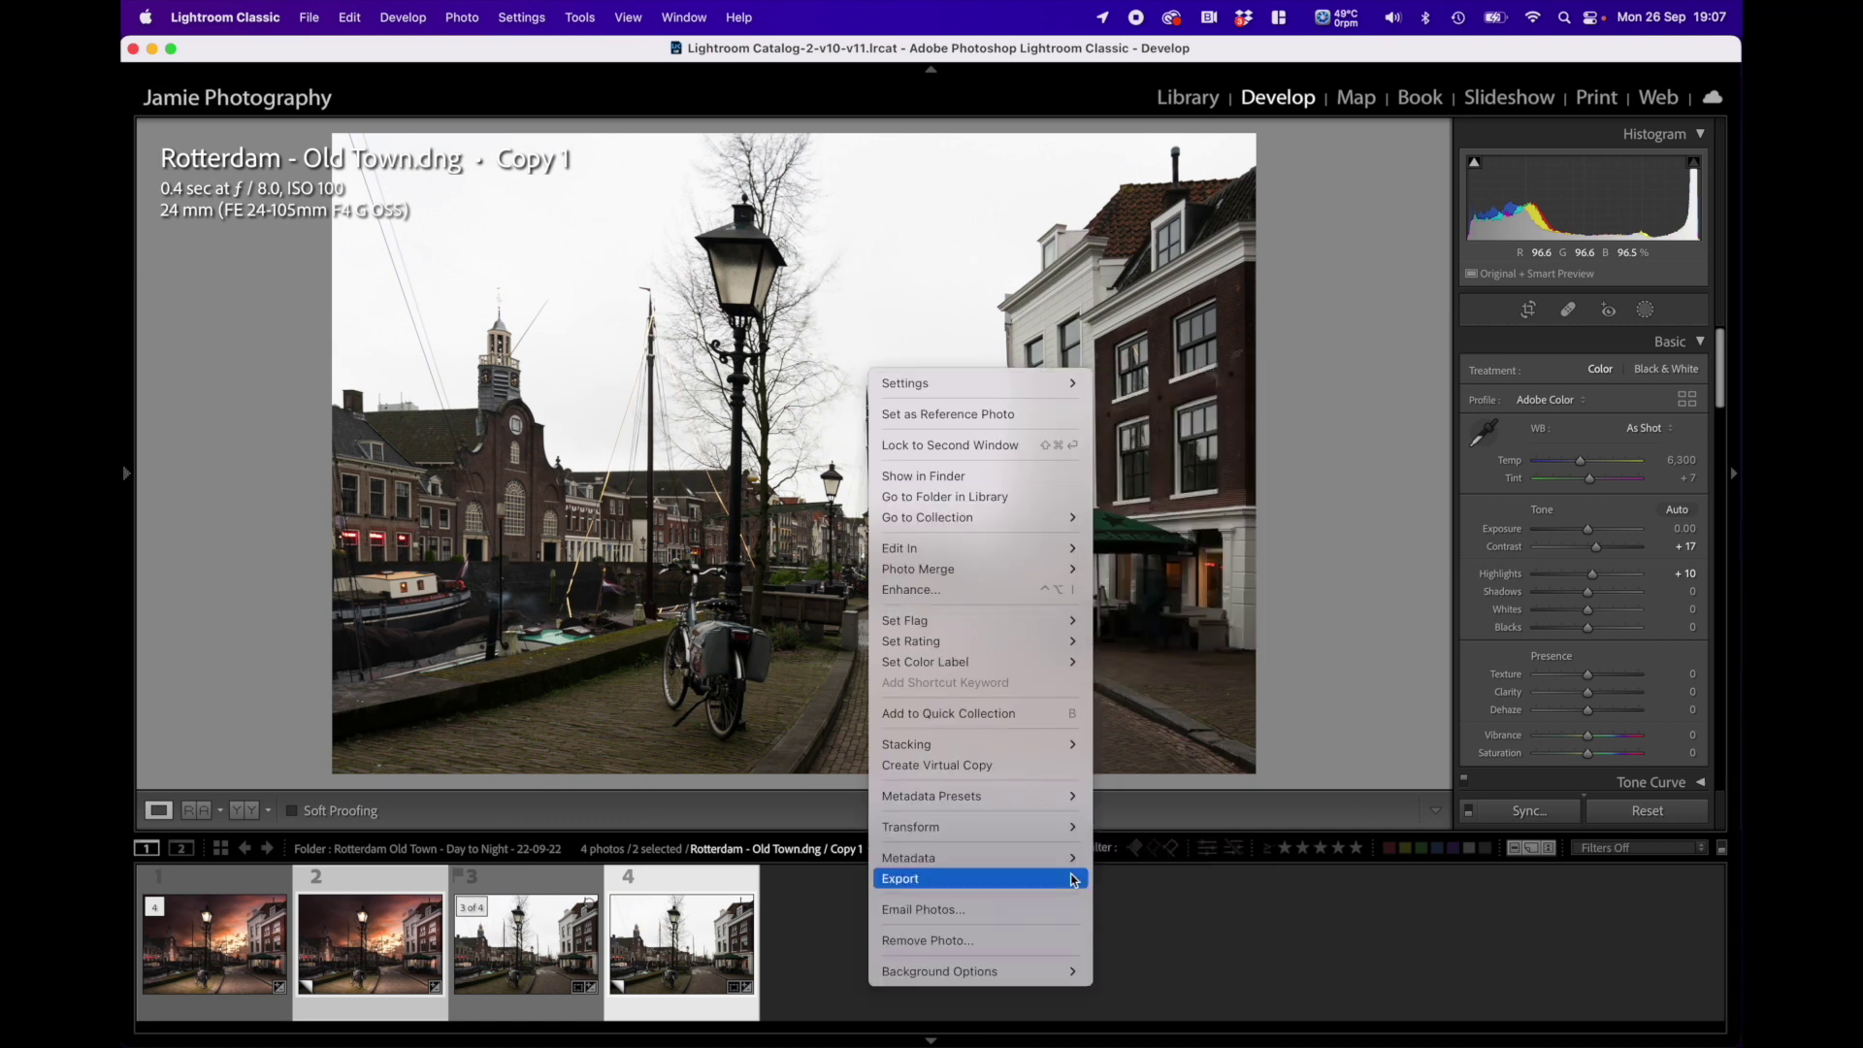
mouse_move(1074, 881)
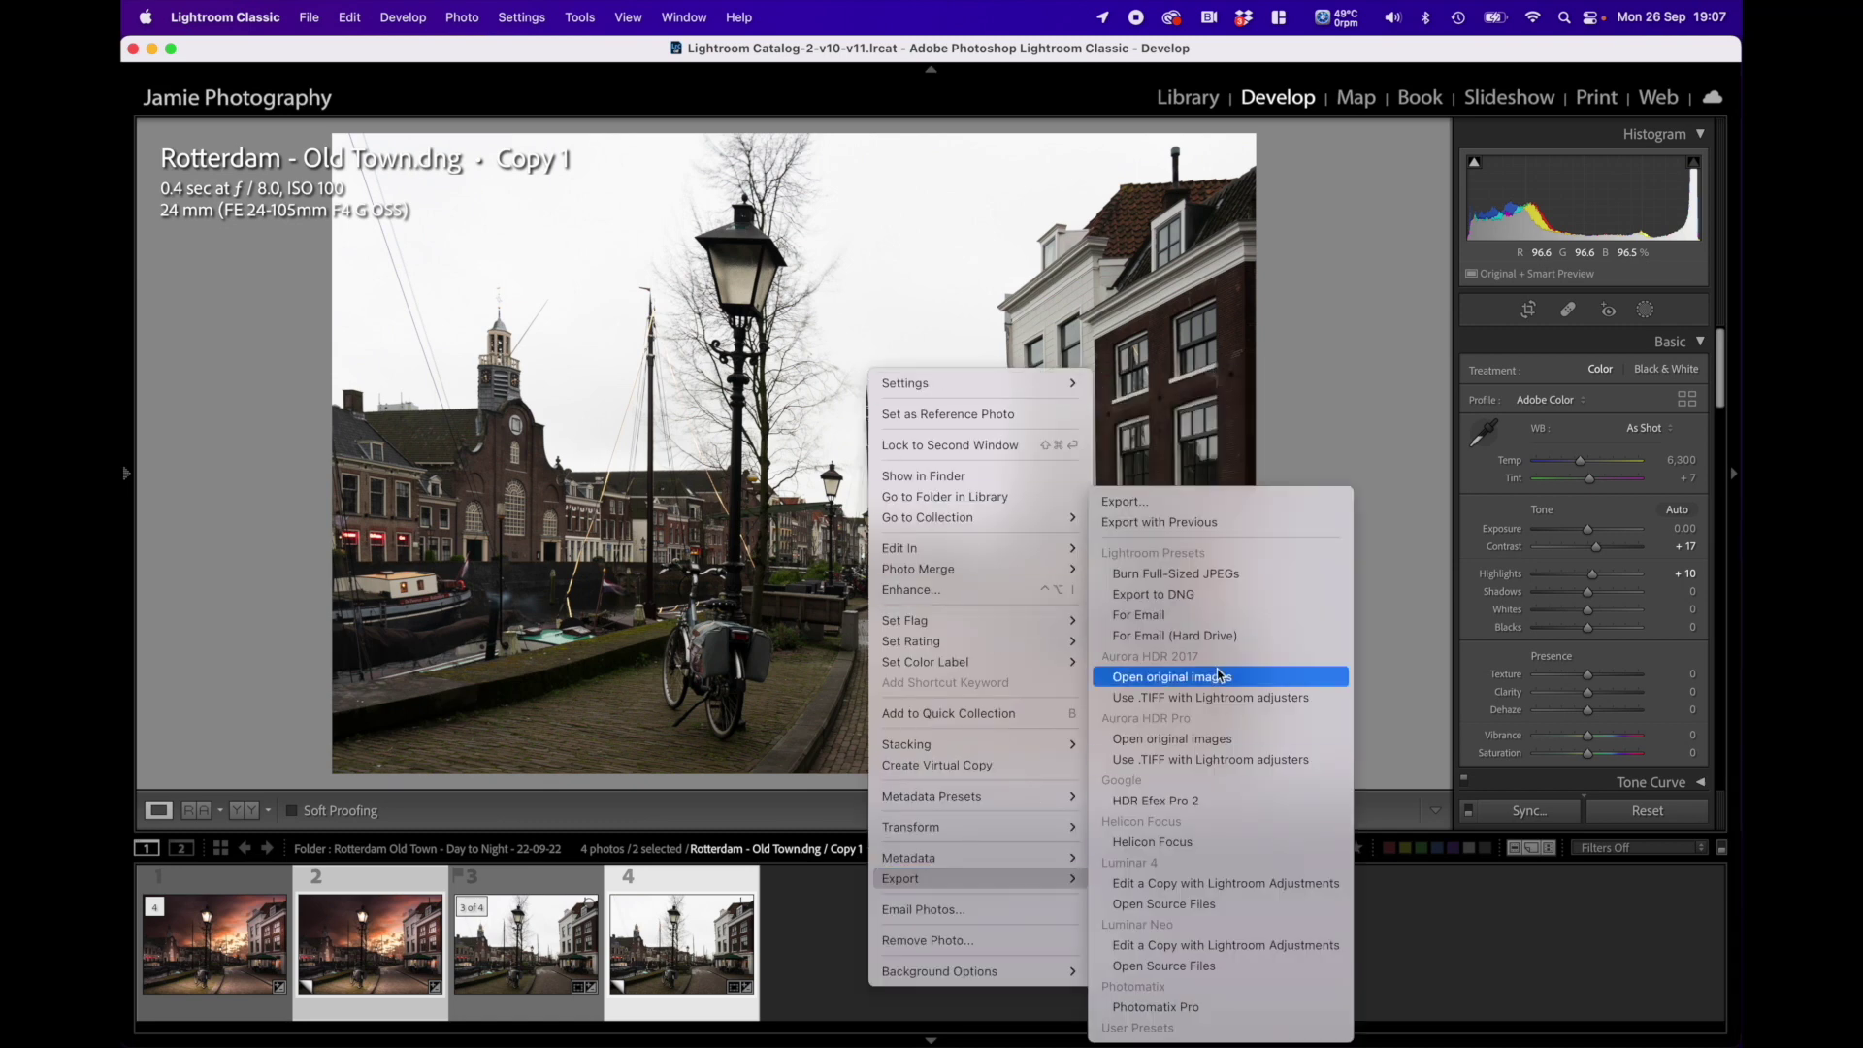
click(1163, 522)
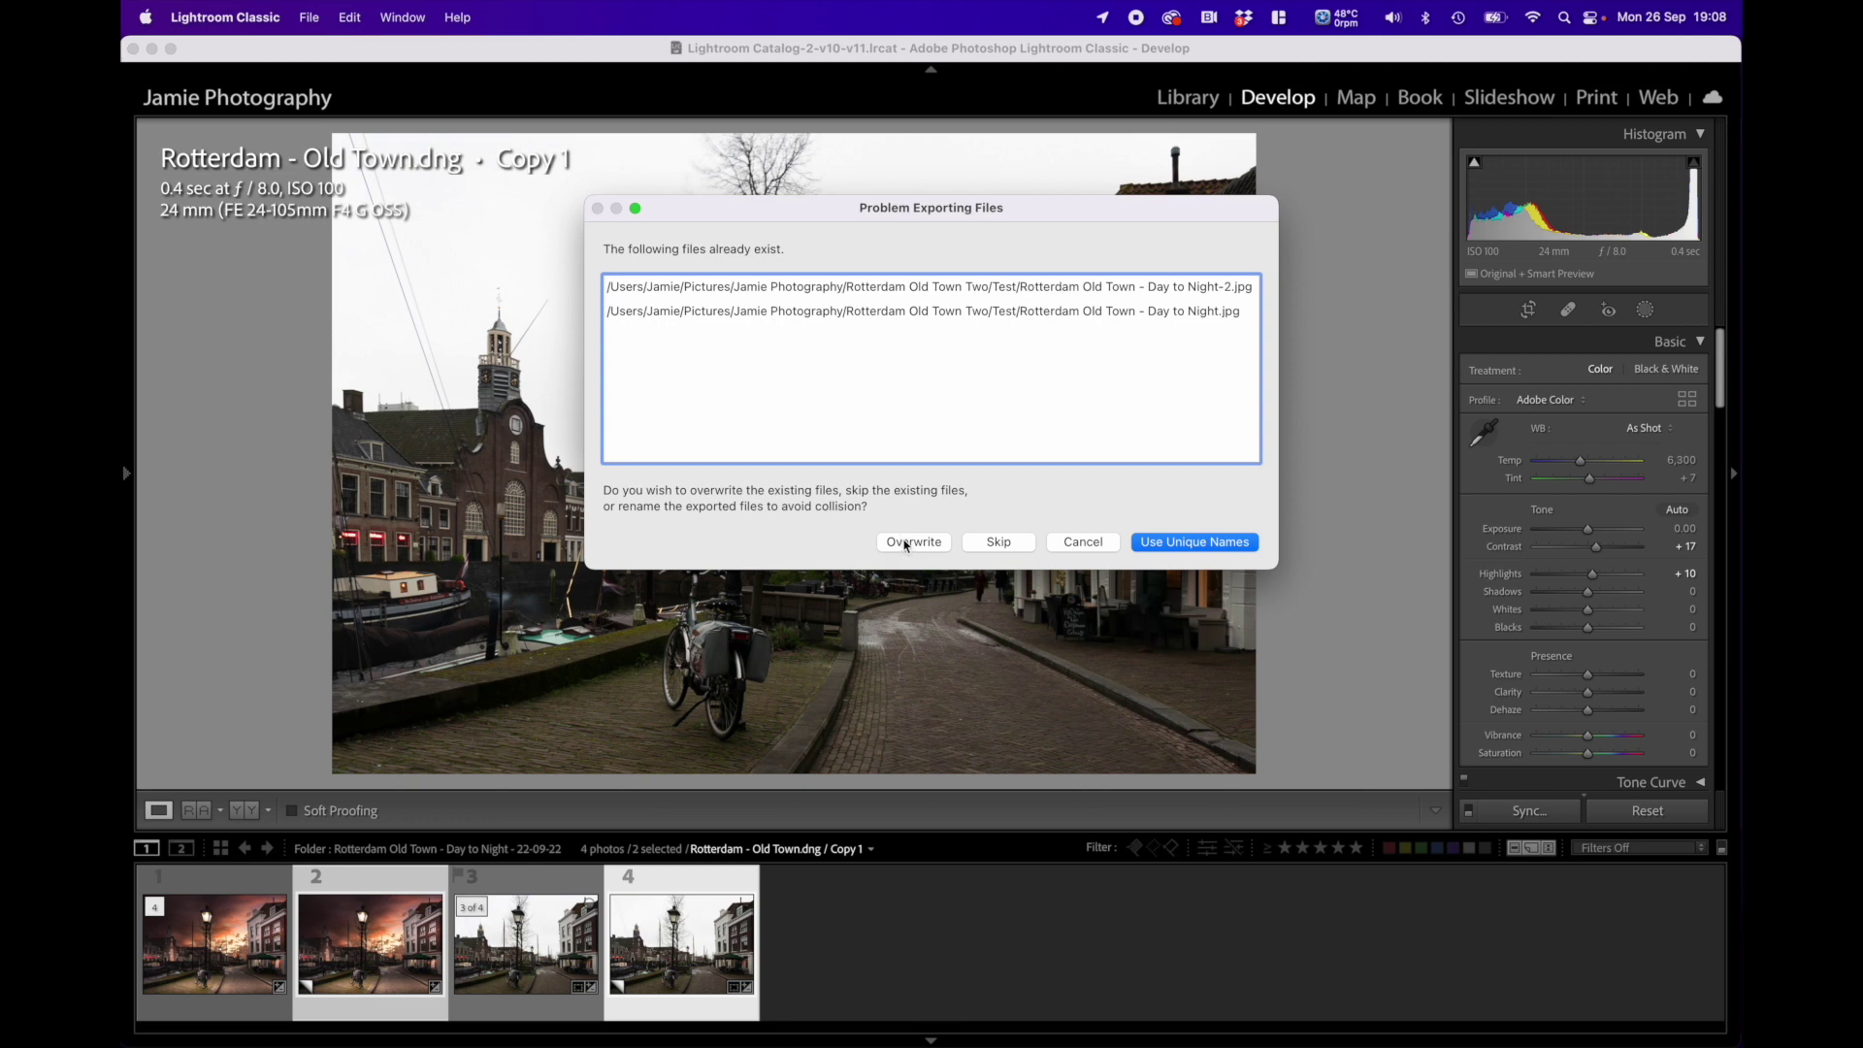
click(1171, 545)
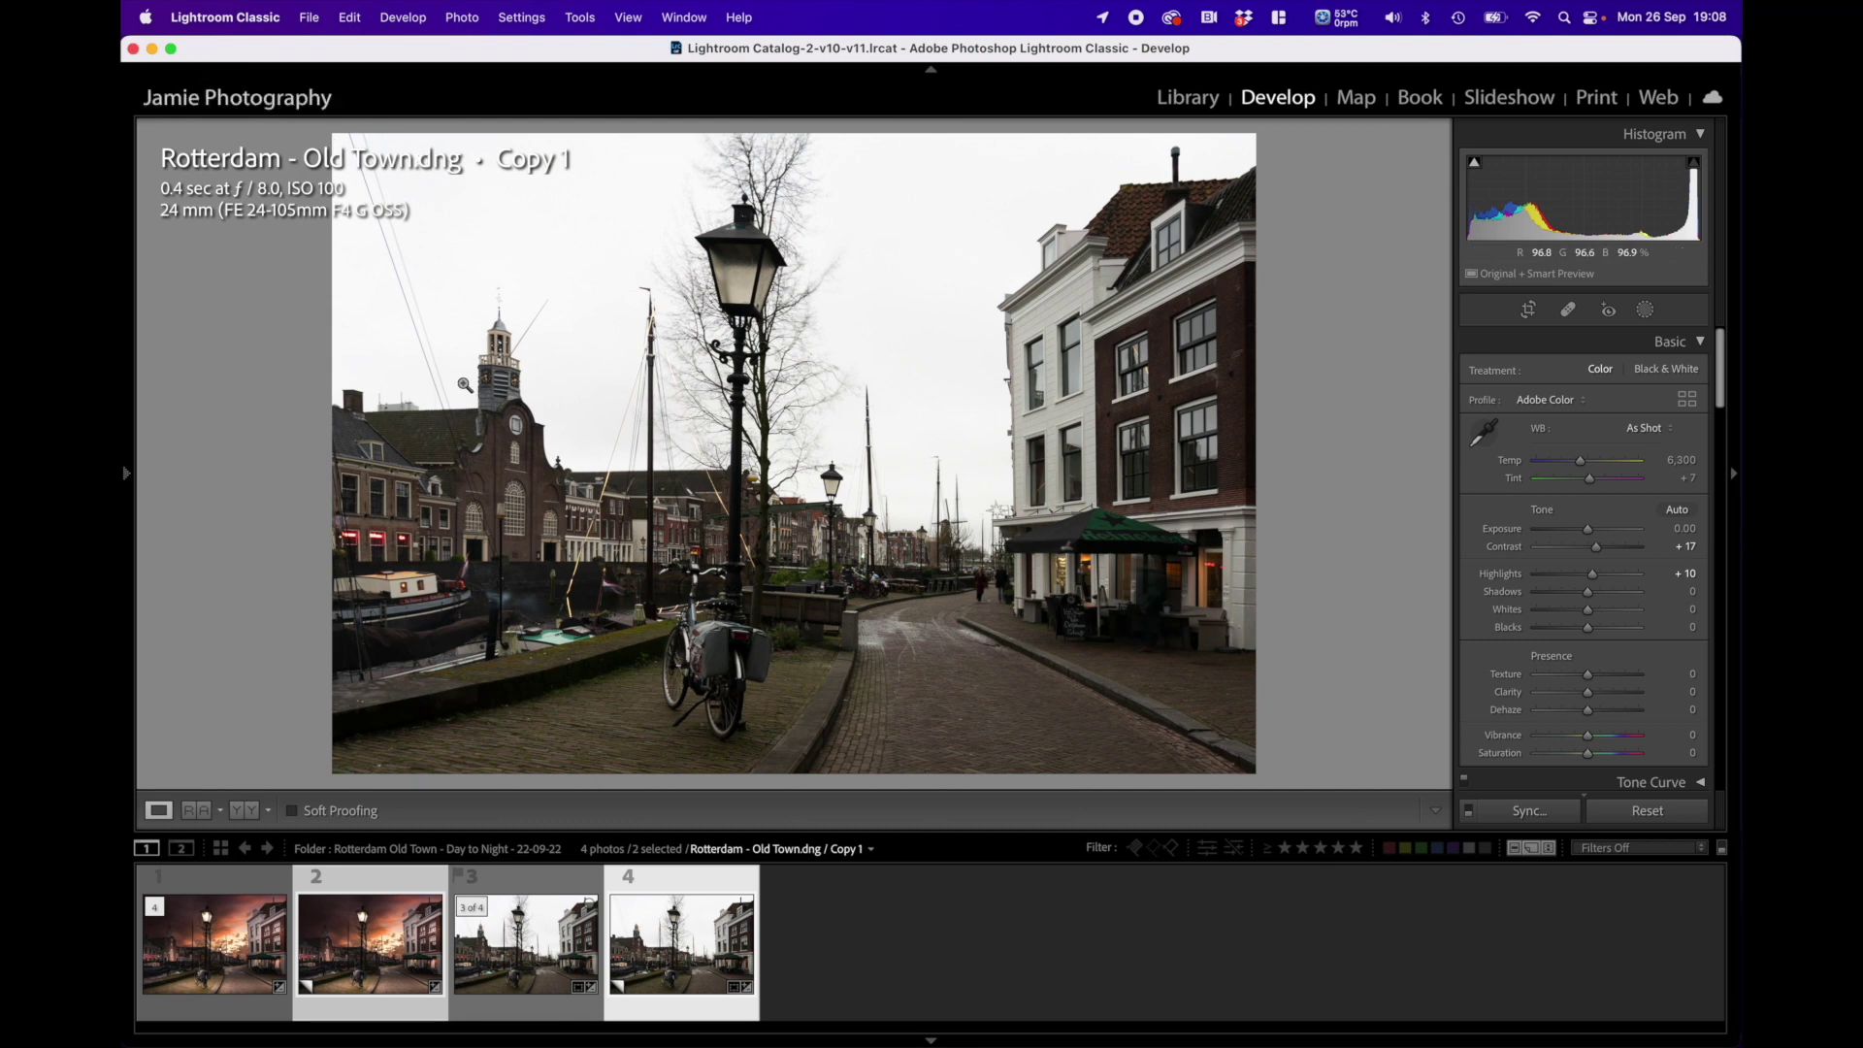
Step: Switch to Finder and check the Test subfolder of Rotterdam Old Town Two on Macintosh HD for the new exports
key(alt+super+space)
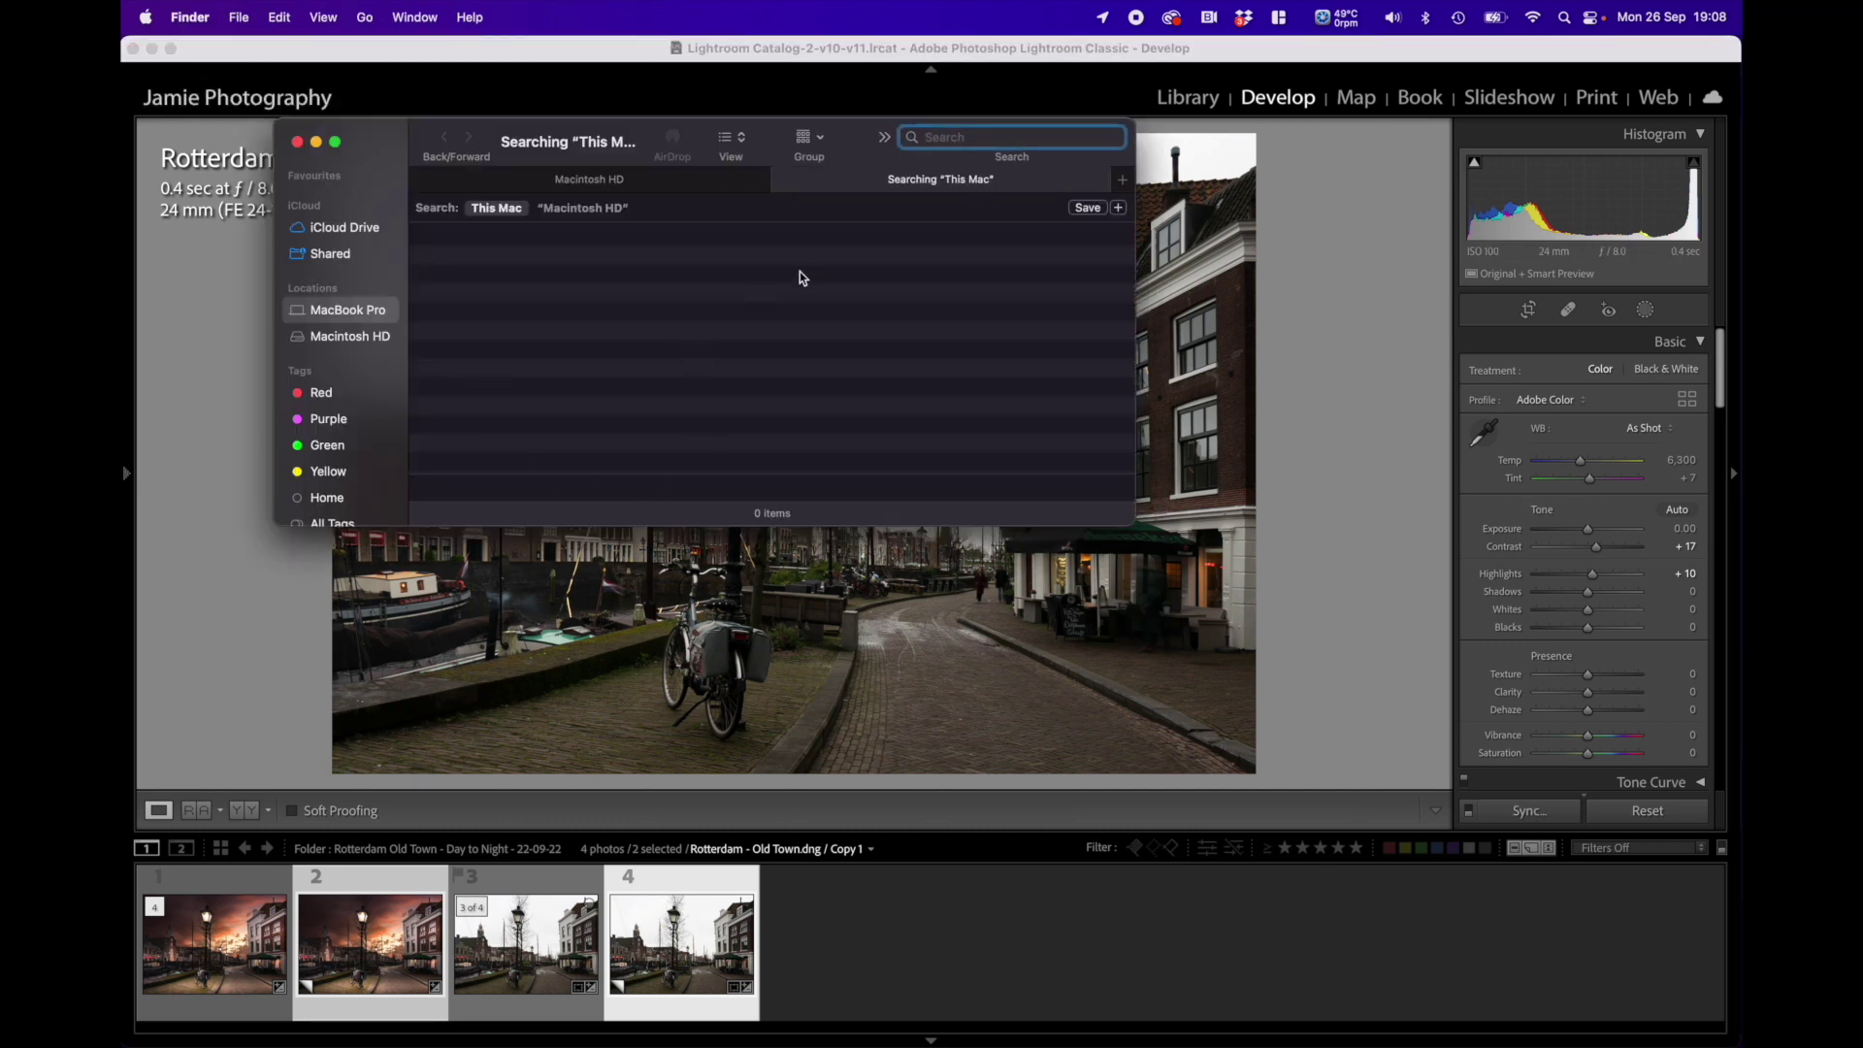
click(374, 335)
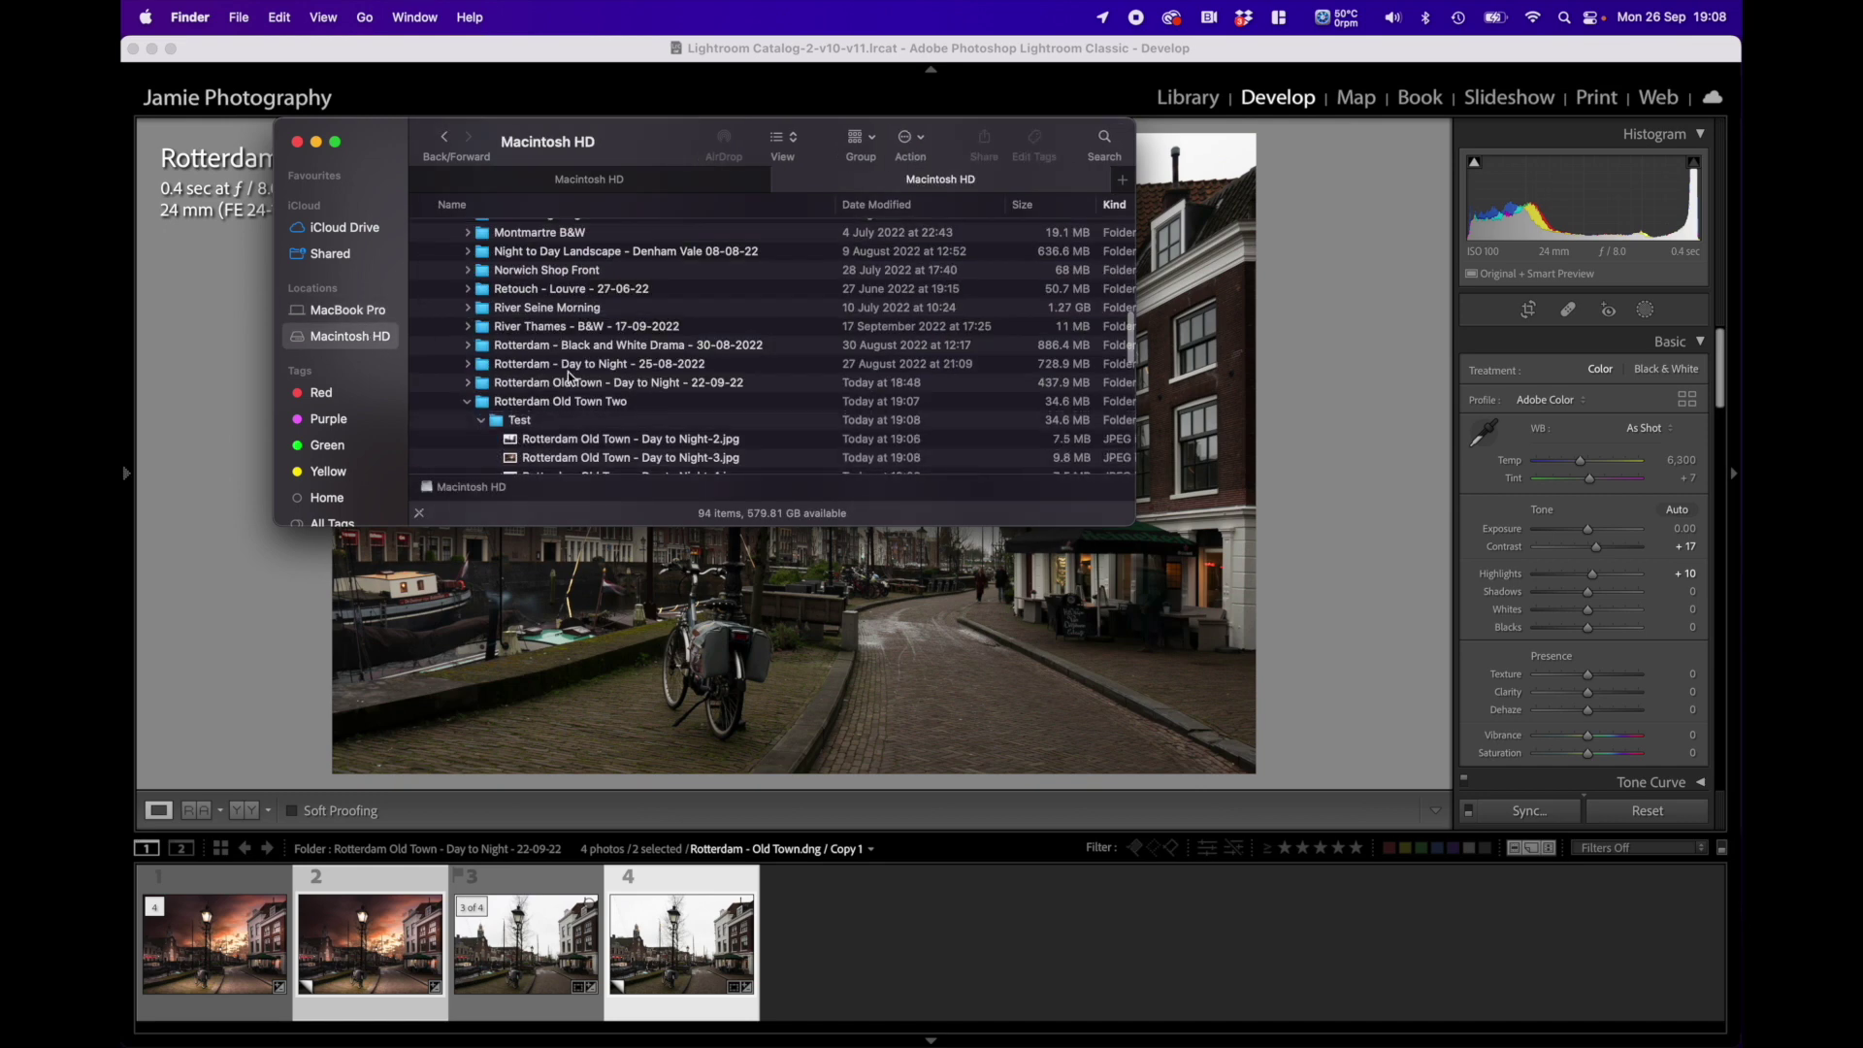
scroll(624, 393, down, 3)
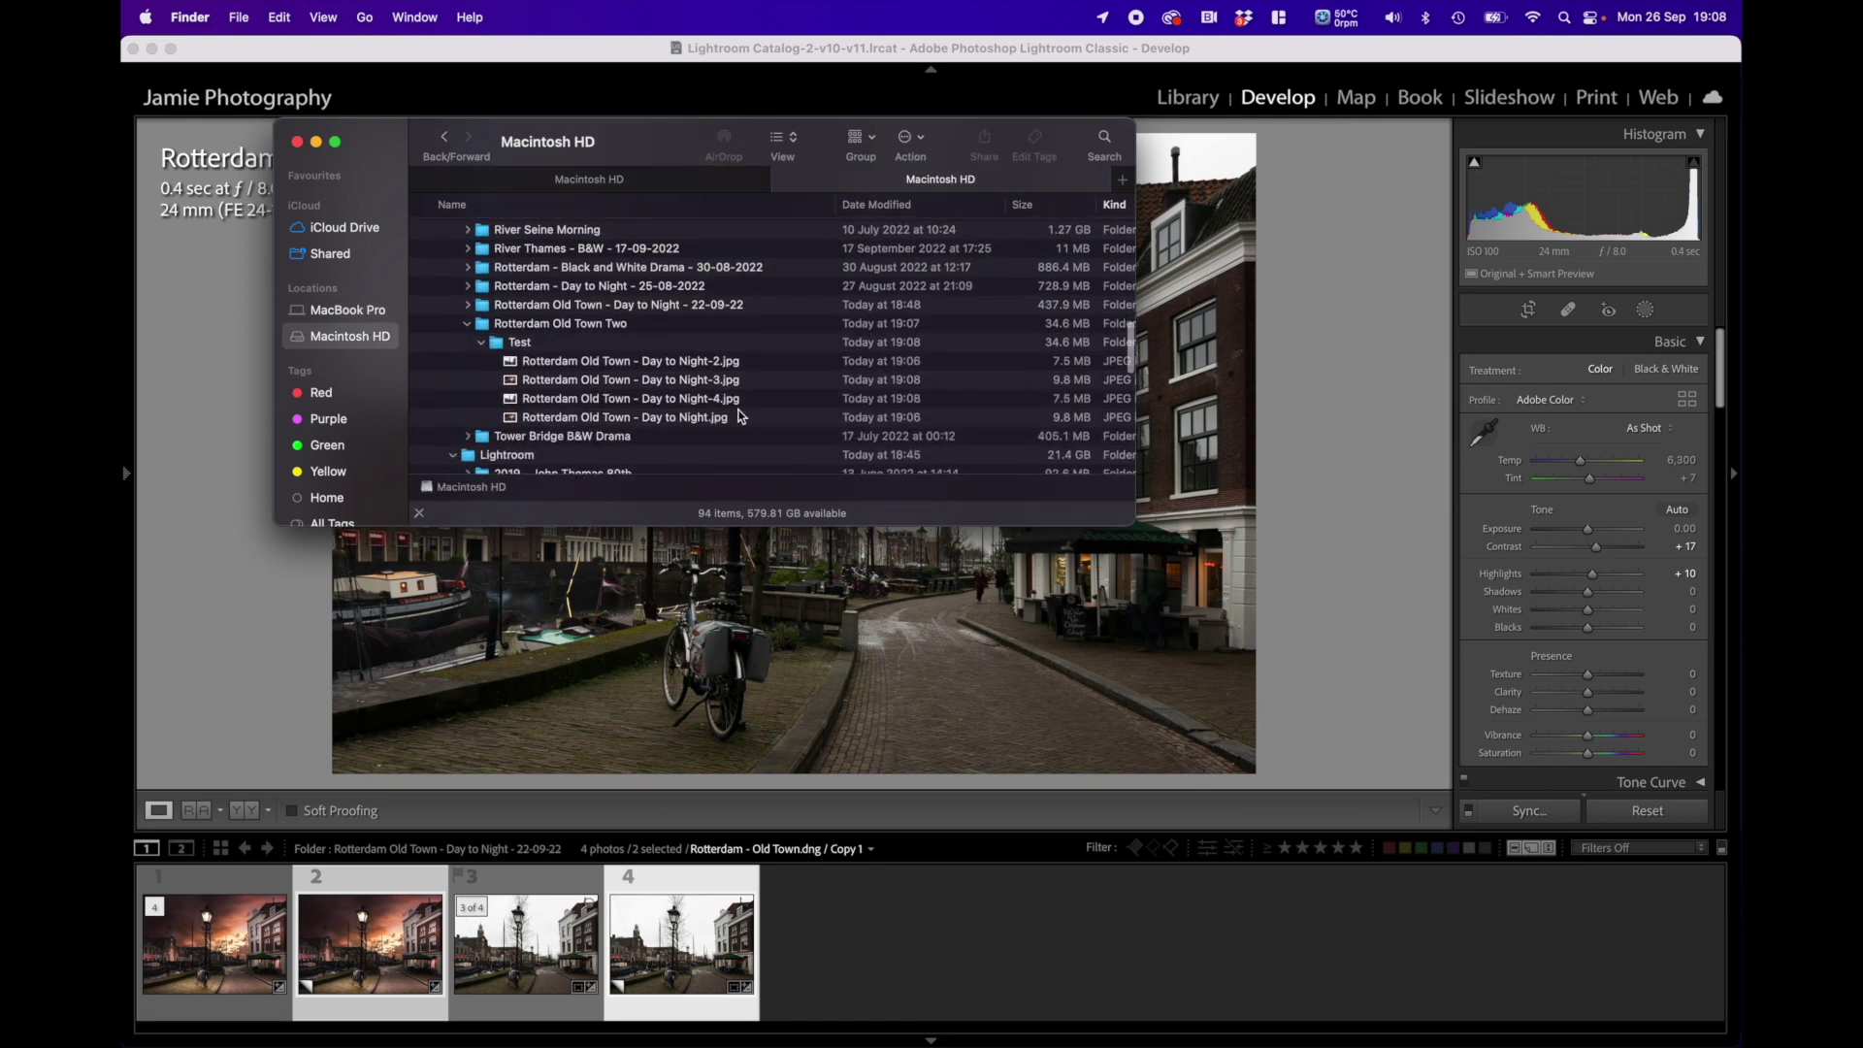
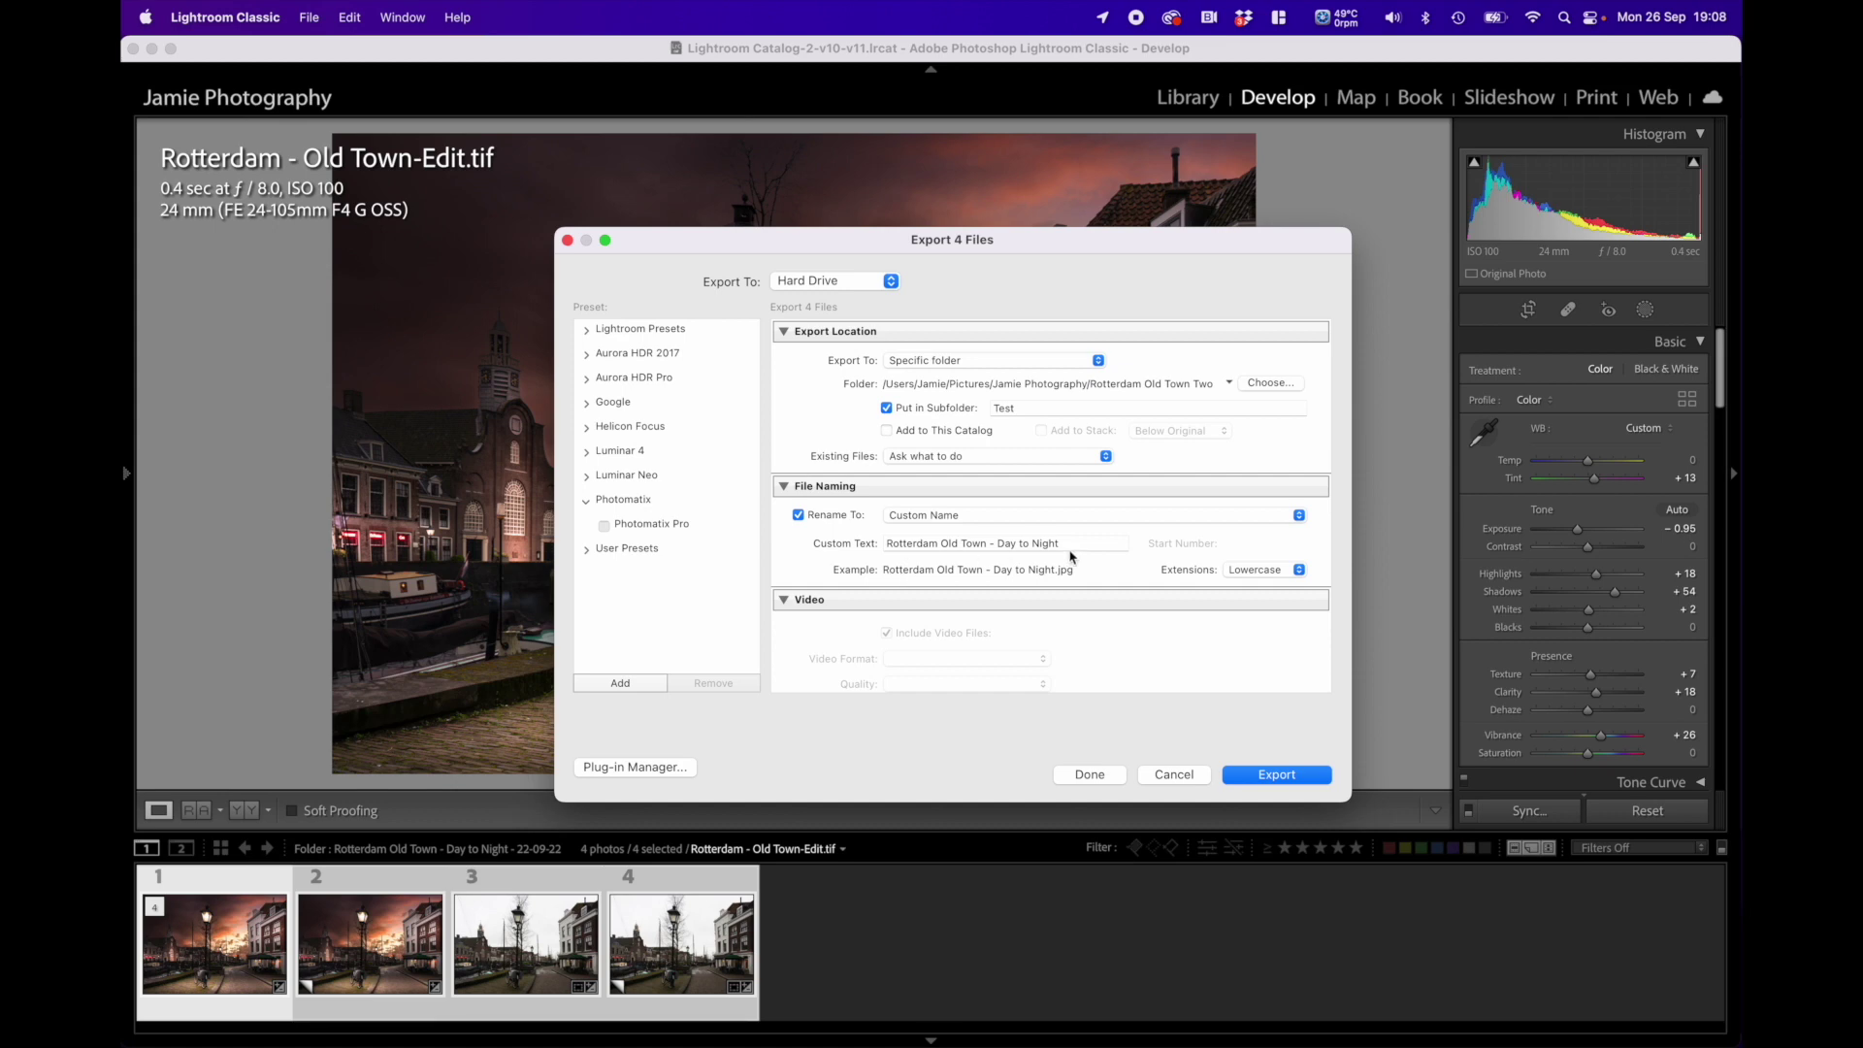
Step: Enable Resize to Fit at 5 megapixels and export the four files with unique names
scroll(1071, 557, down, 6)
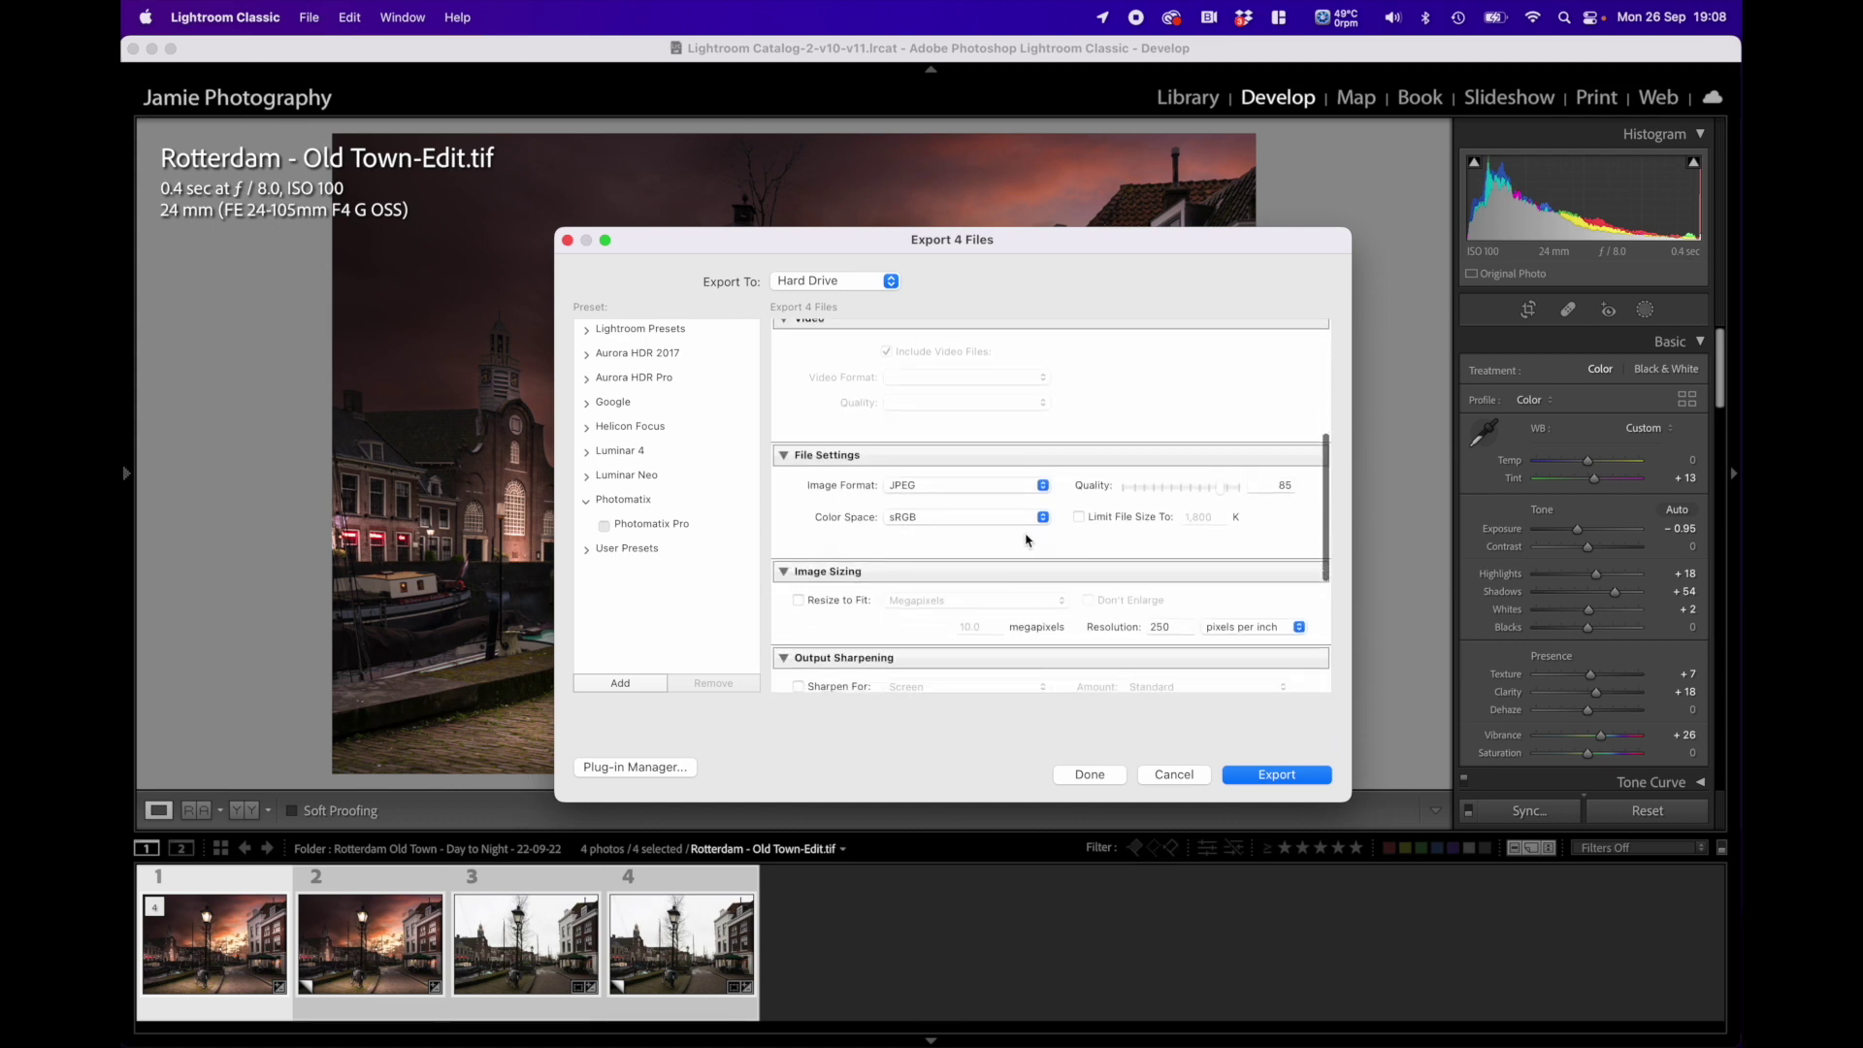
scroll(1027, 541, down, 5)
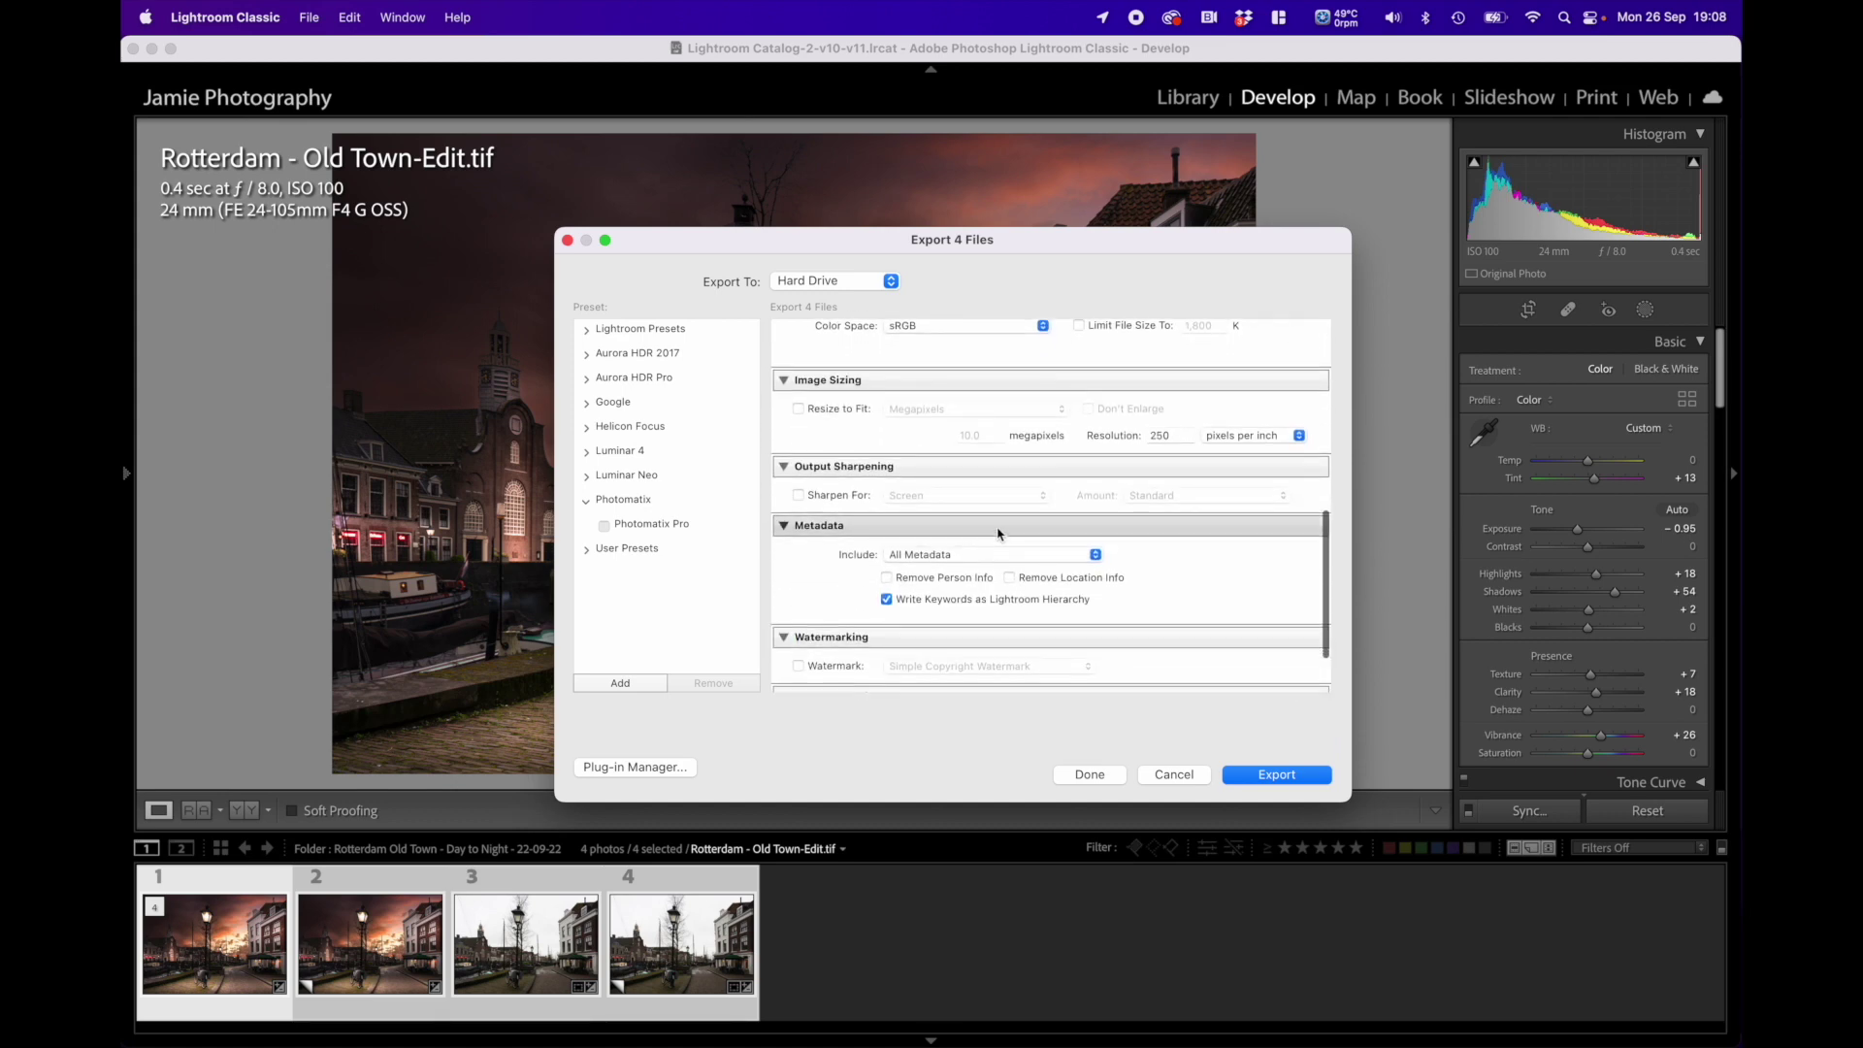
click(798, 410)
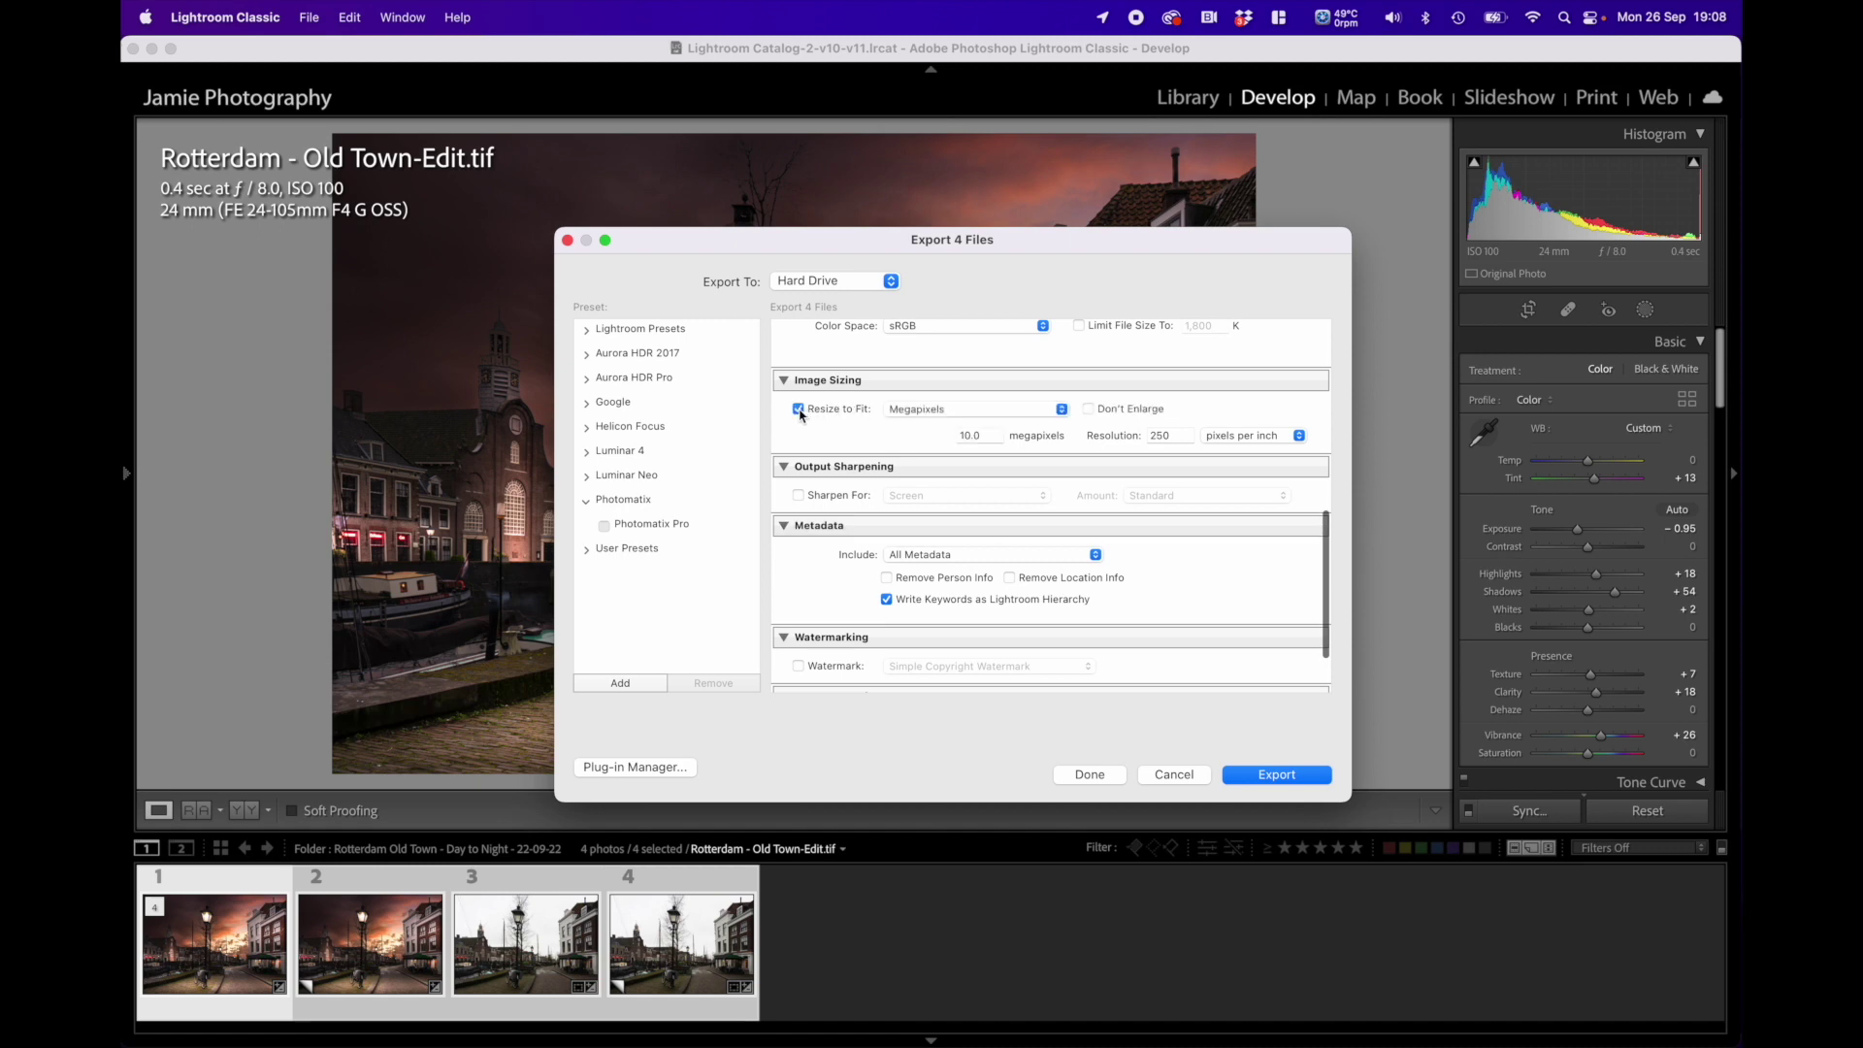
double_click(986, 435)
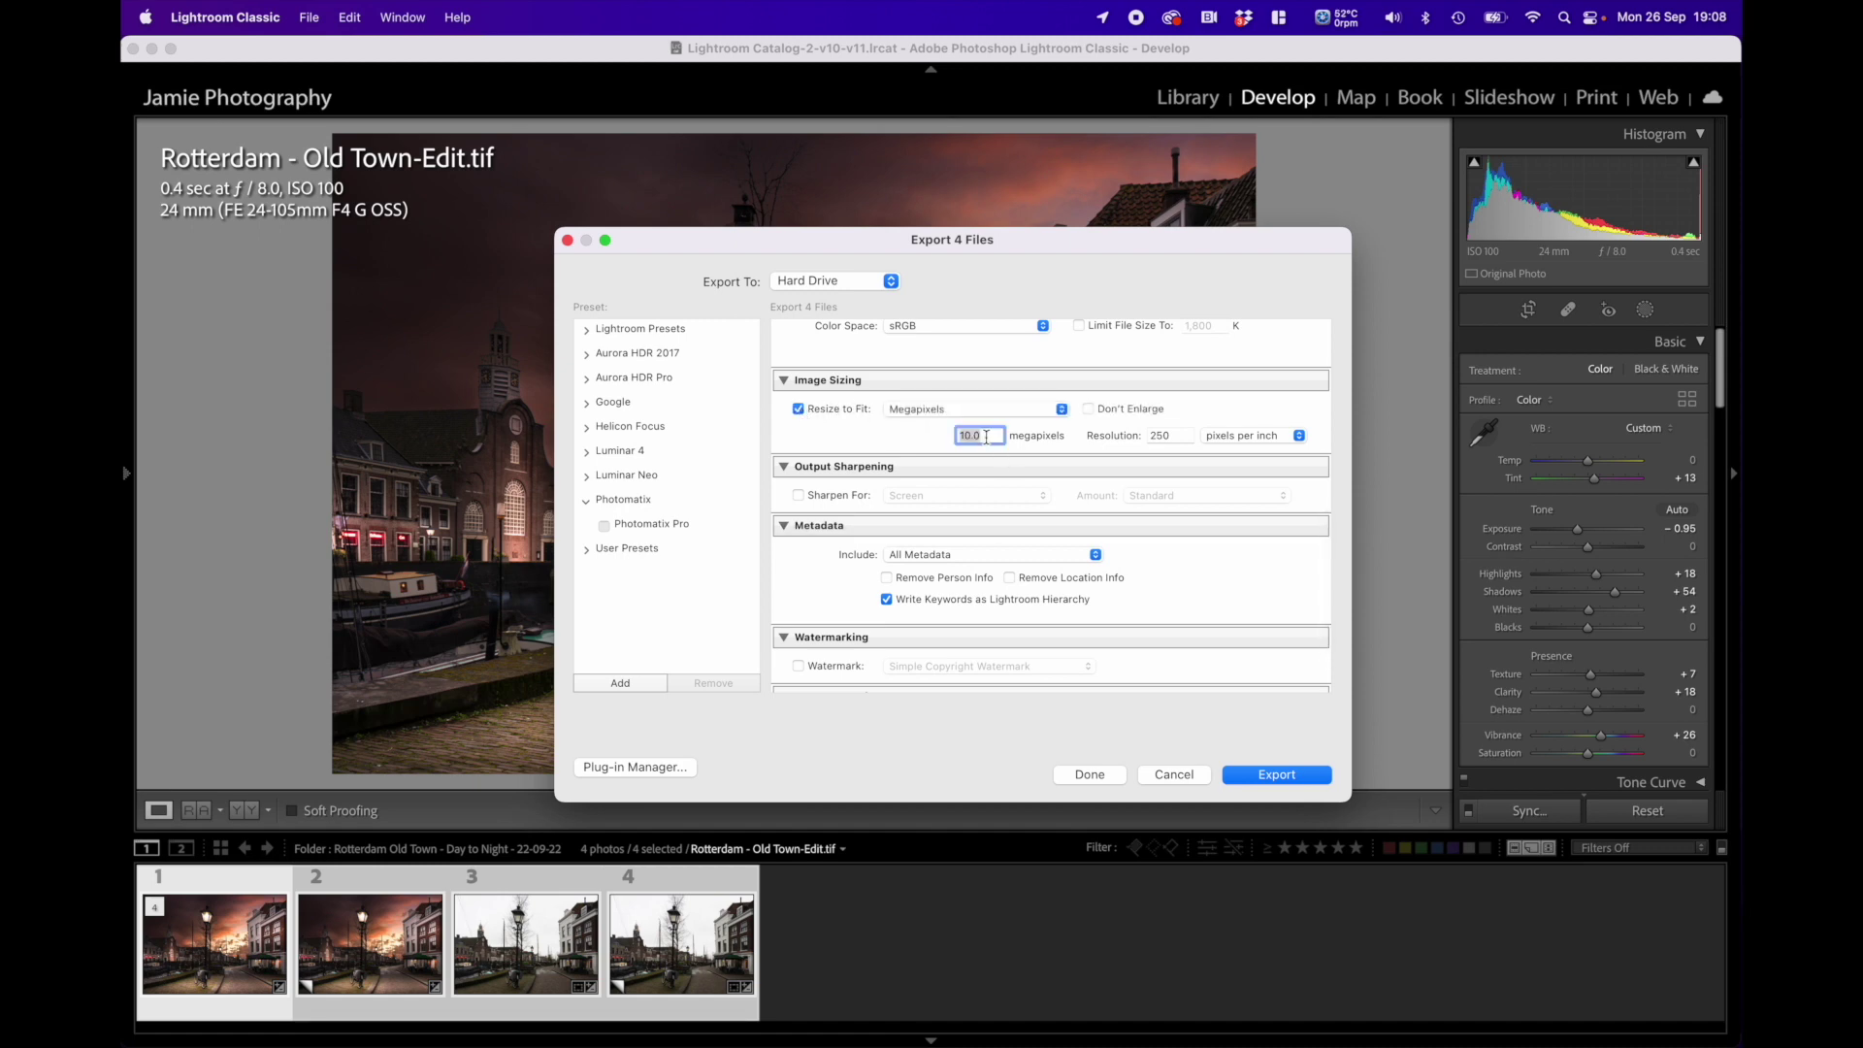
text(5)
click(913, 441)
click(1275, 775)
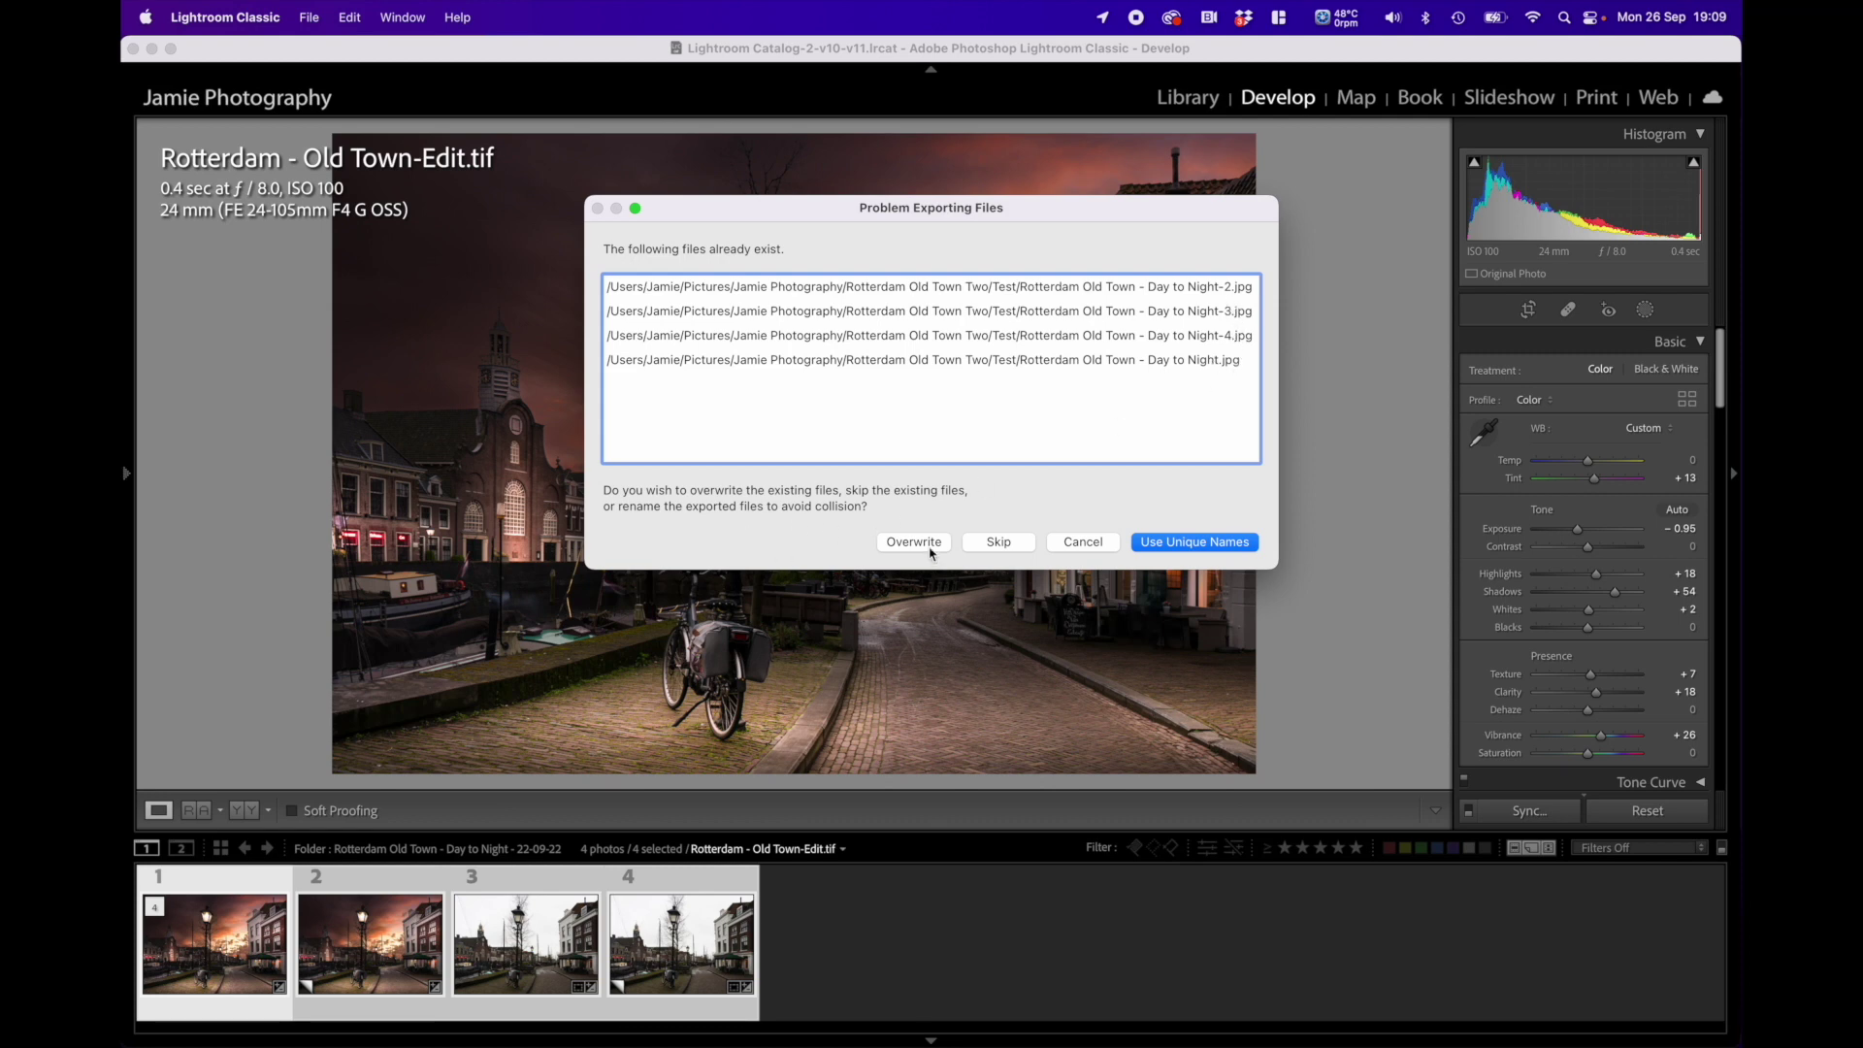
click(1193, 543)
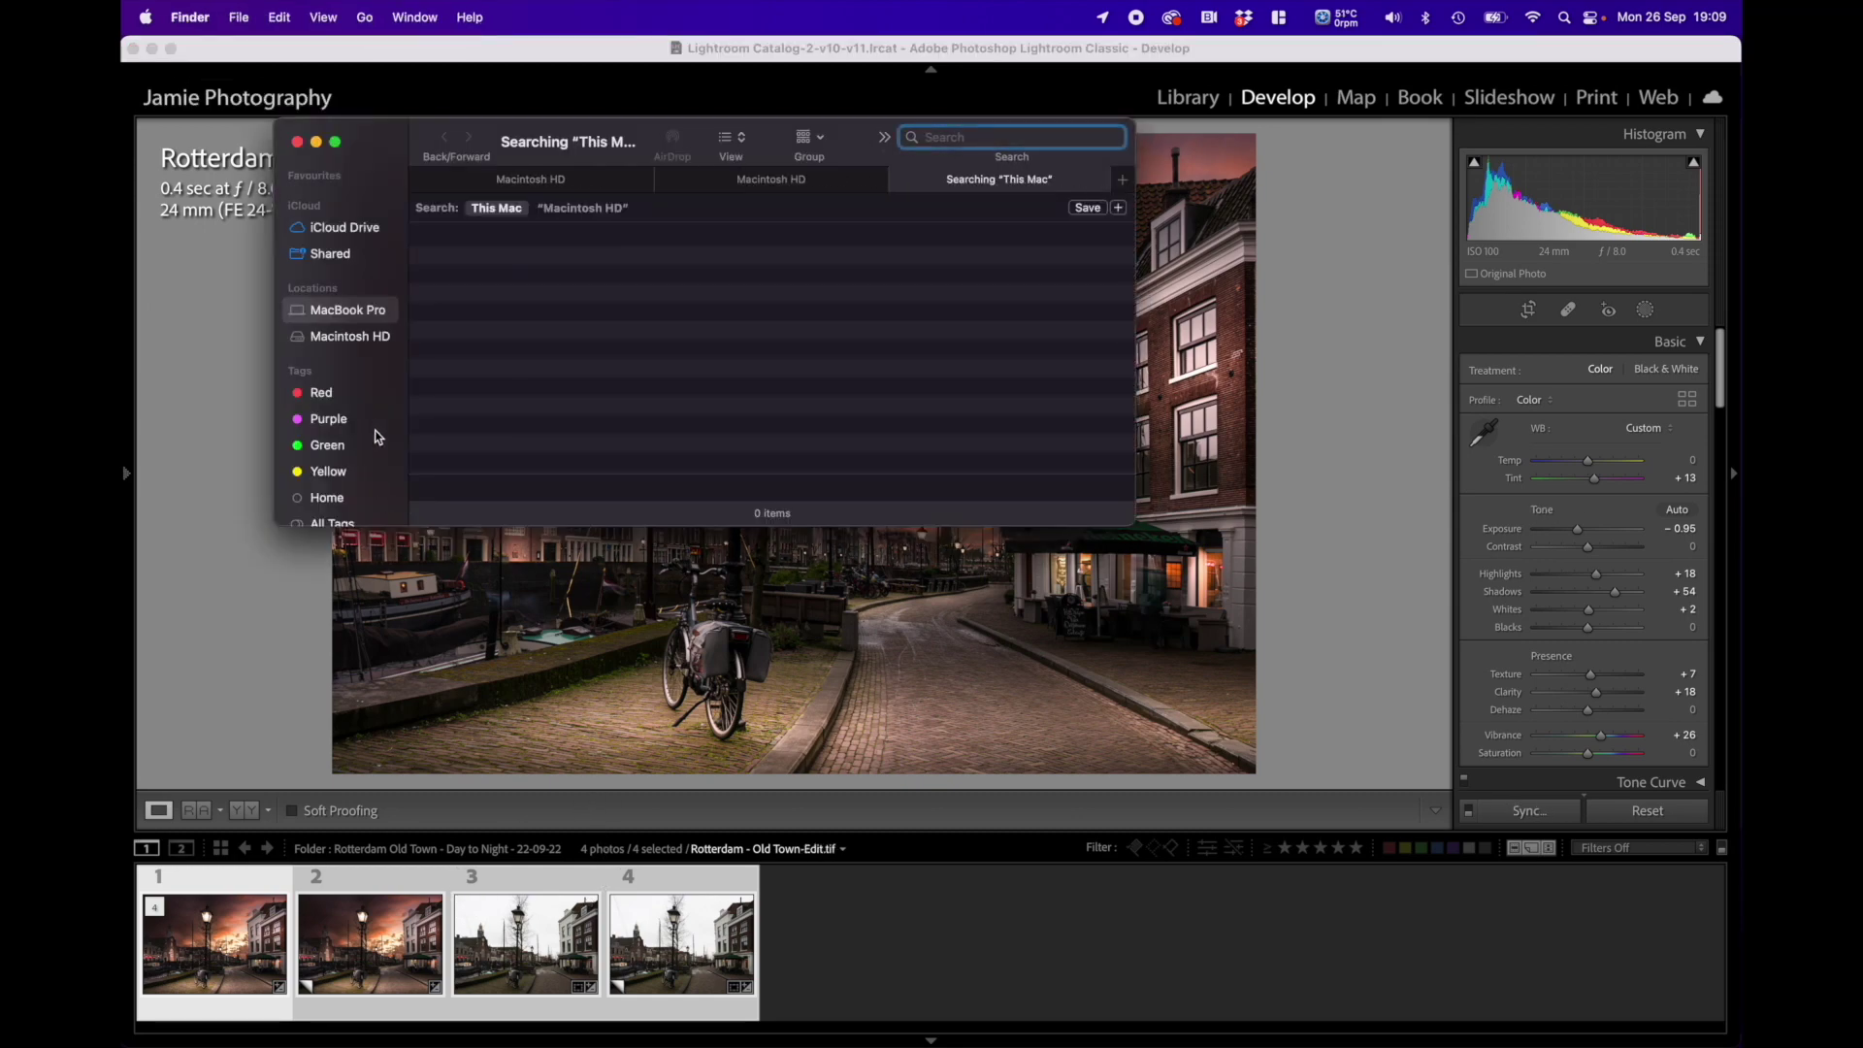
Step: Compare the sizes of the exported JPEGs in the Test subfolder on Macintosh HD and return to Lightroom Classic
click(340, 336)
scroll(609, 388, down, 3)
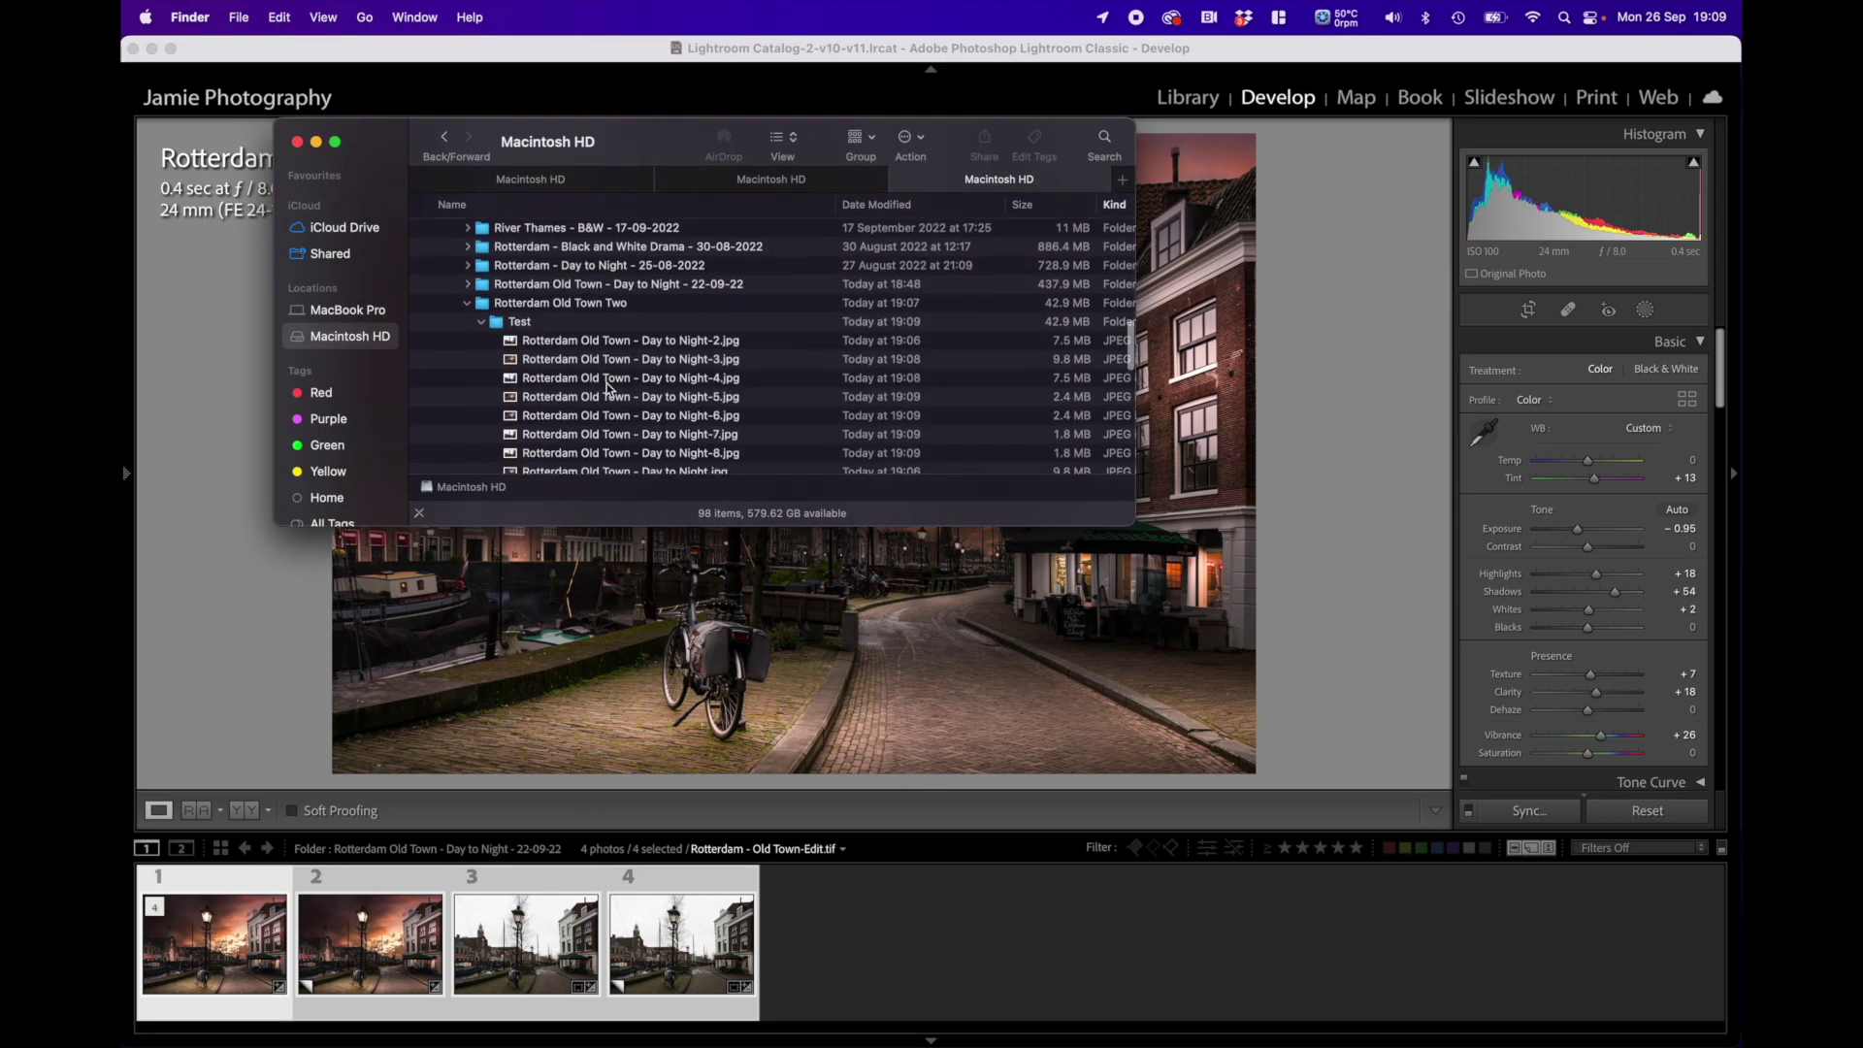
scroll(609, 388, down, 2)
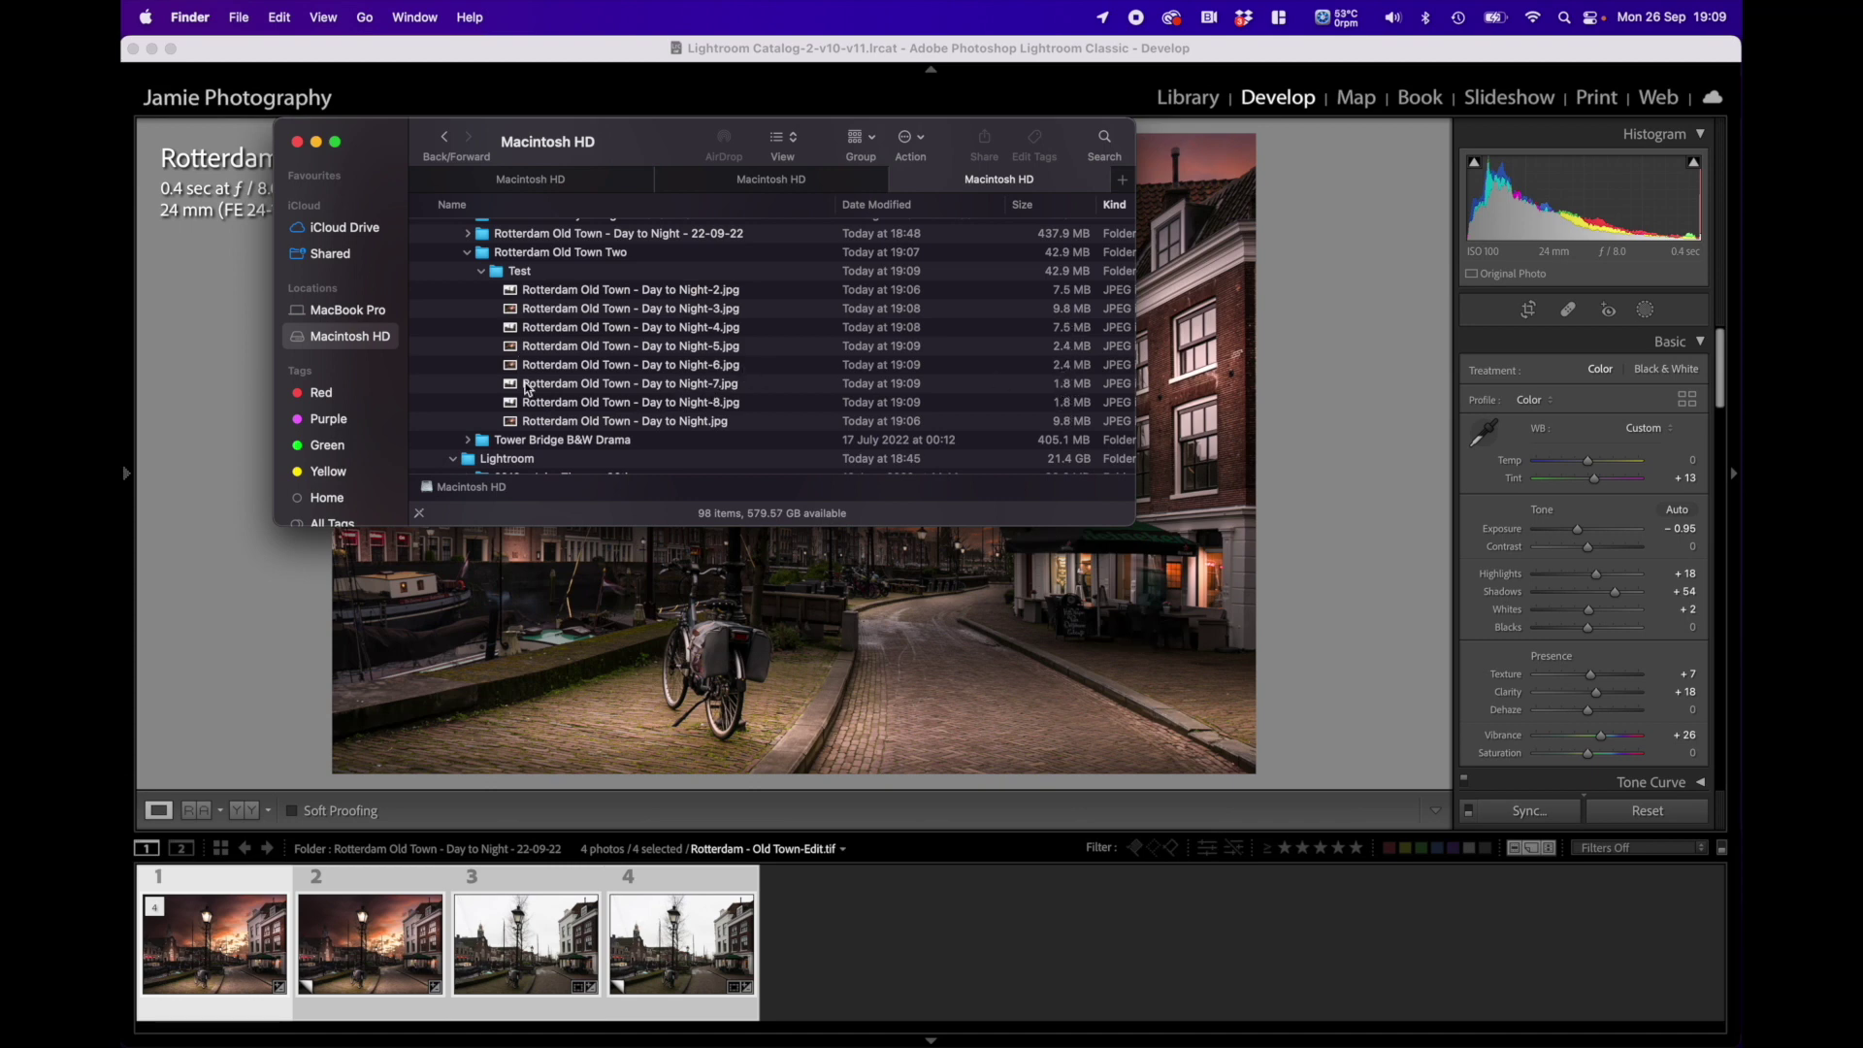
click(563, 622)
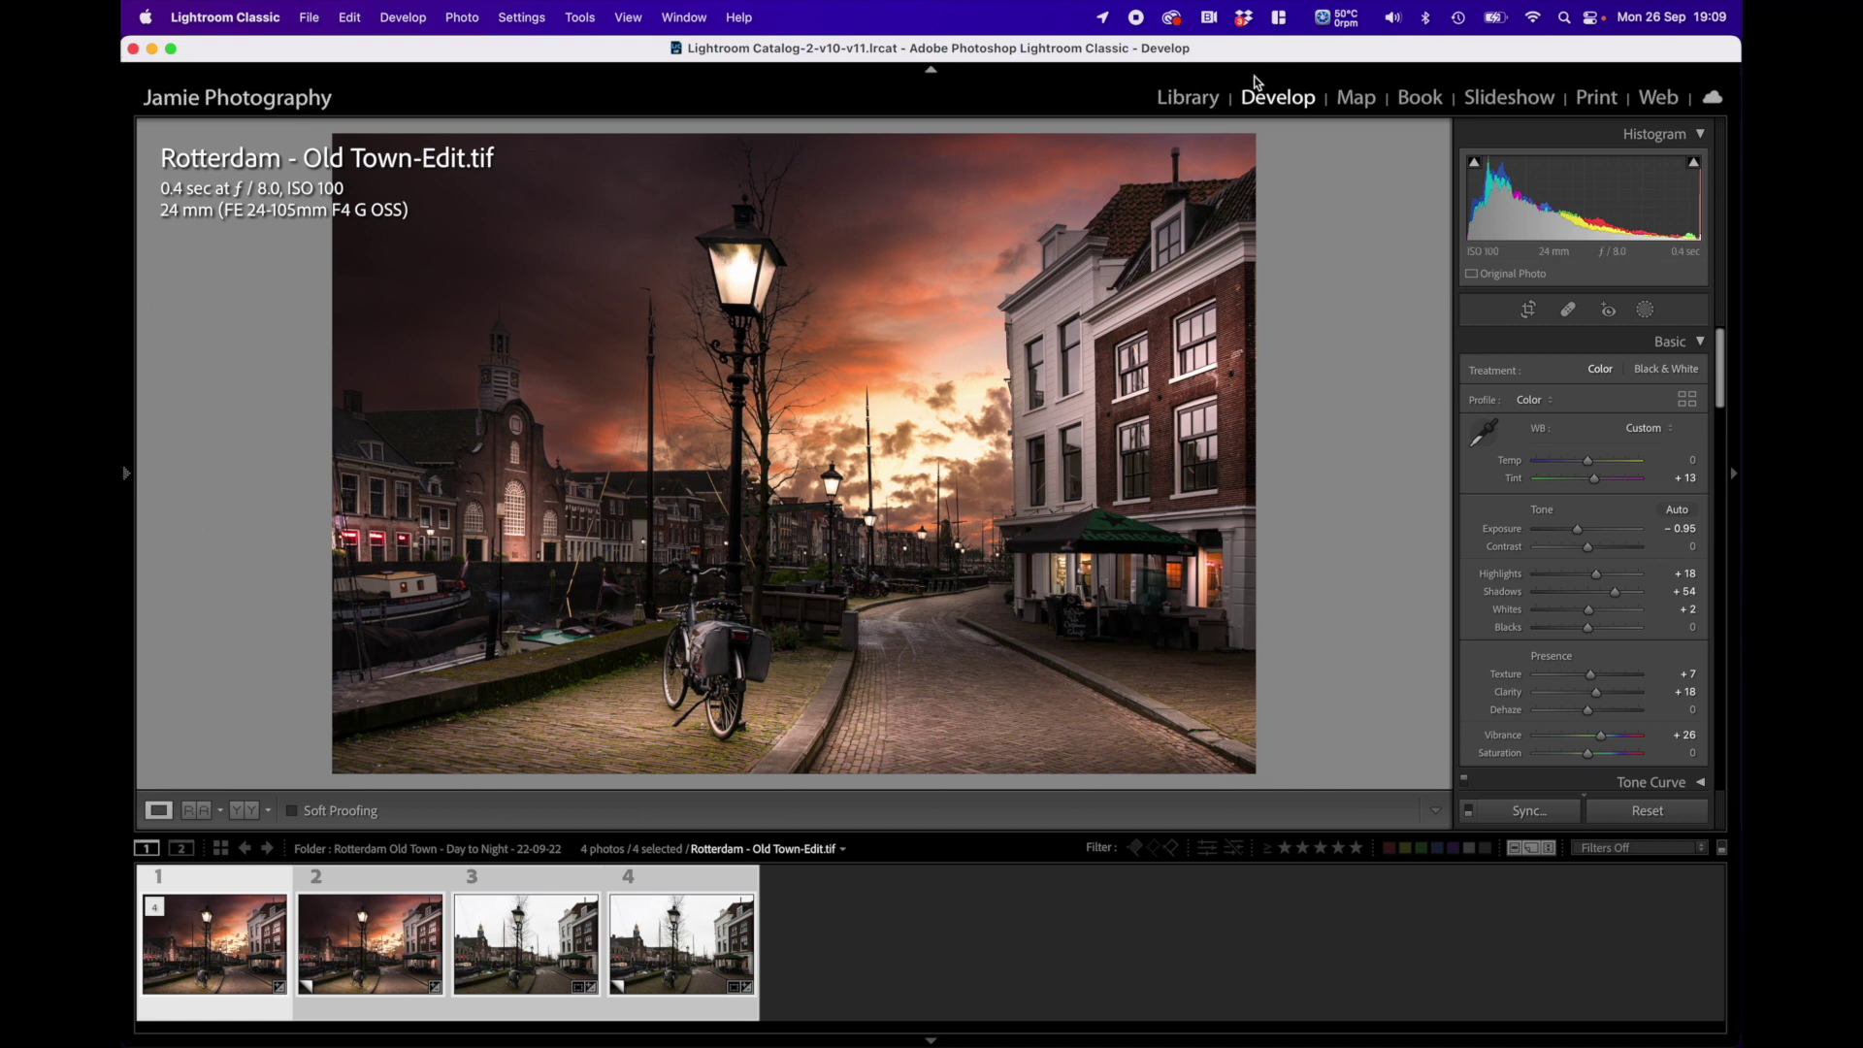
Step: Synchronize the photography folder that holds the Rotterdam shoots in the Library, importing new photos and scanning for metadata updates
click(1188, 98)
click(128, 473)
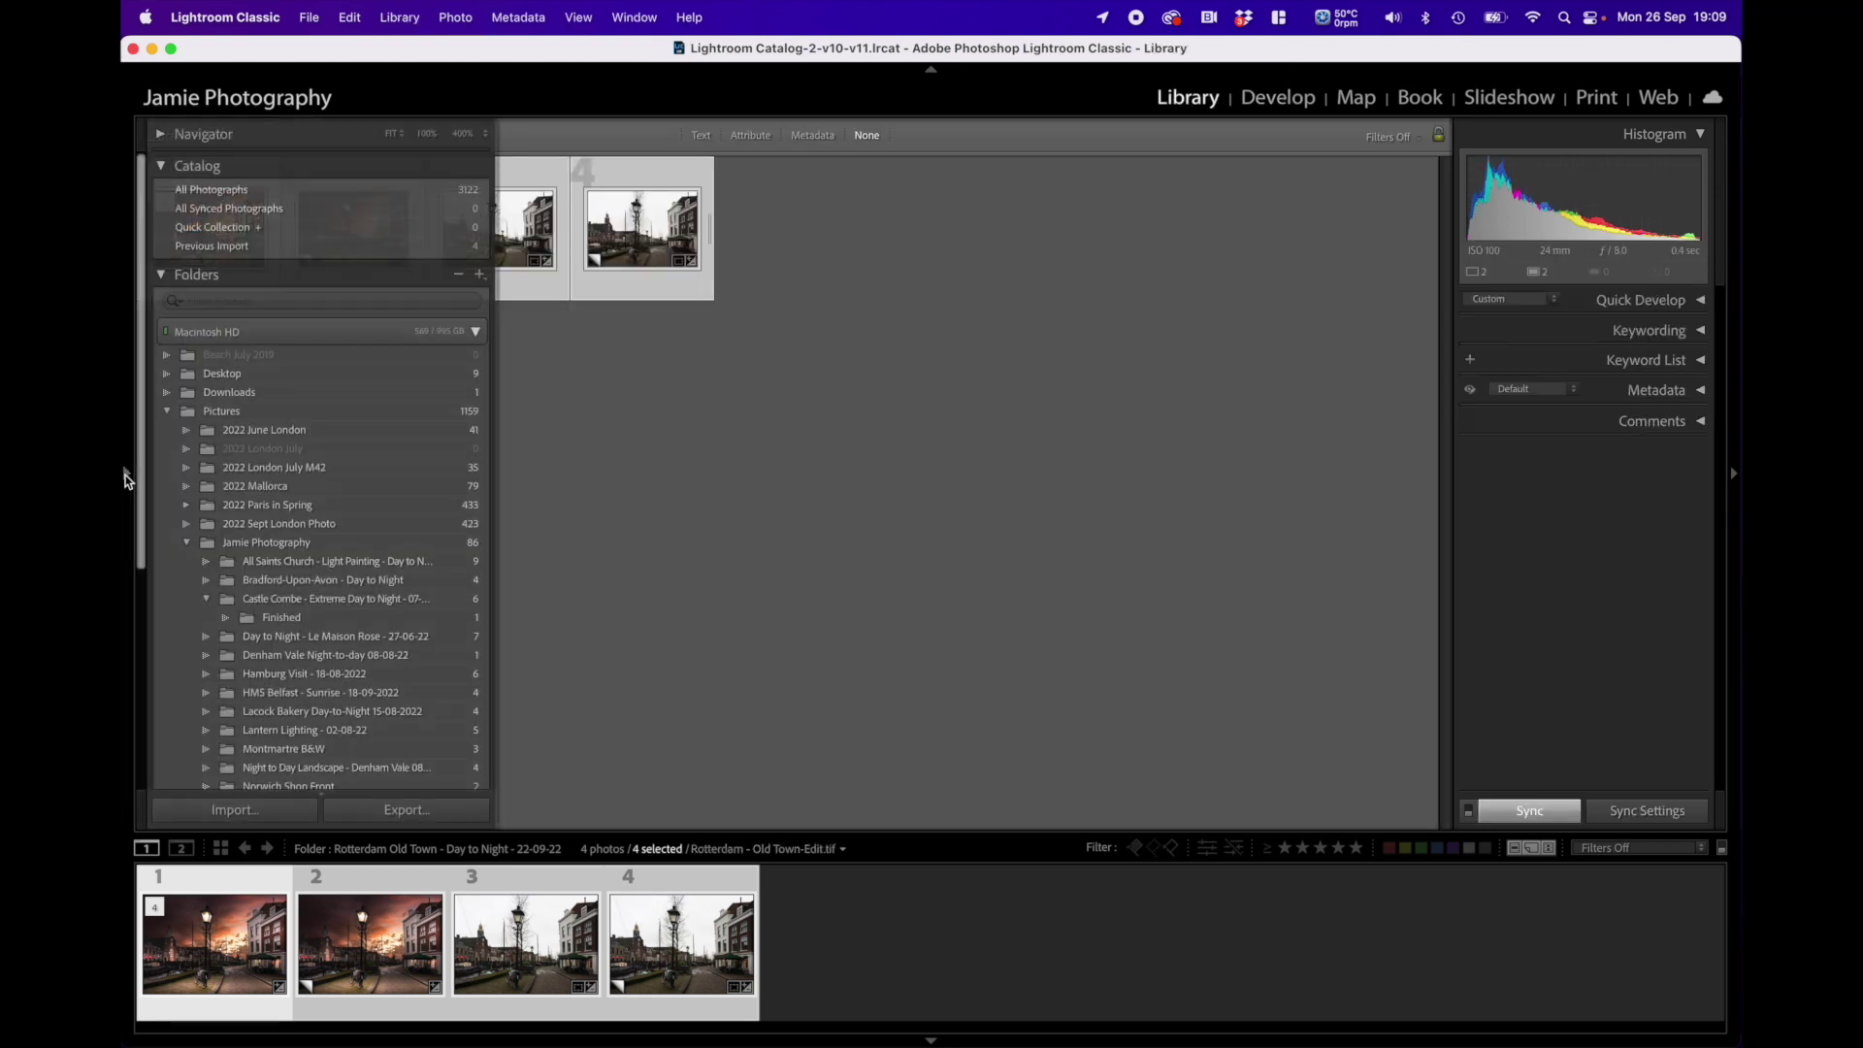
scroll(314, 591, down, 5)
scroll(301, 534, up, 2)
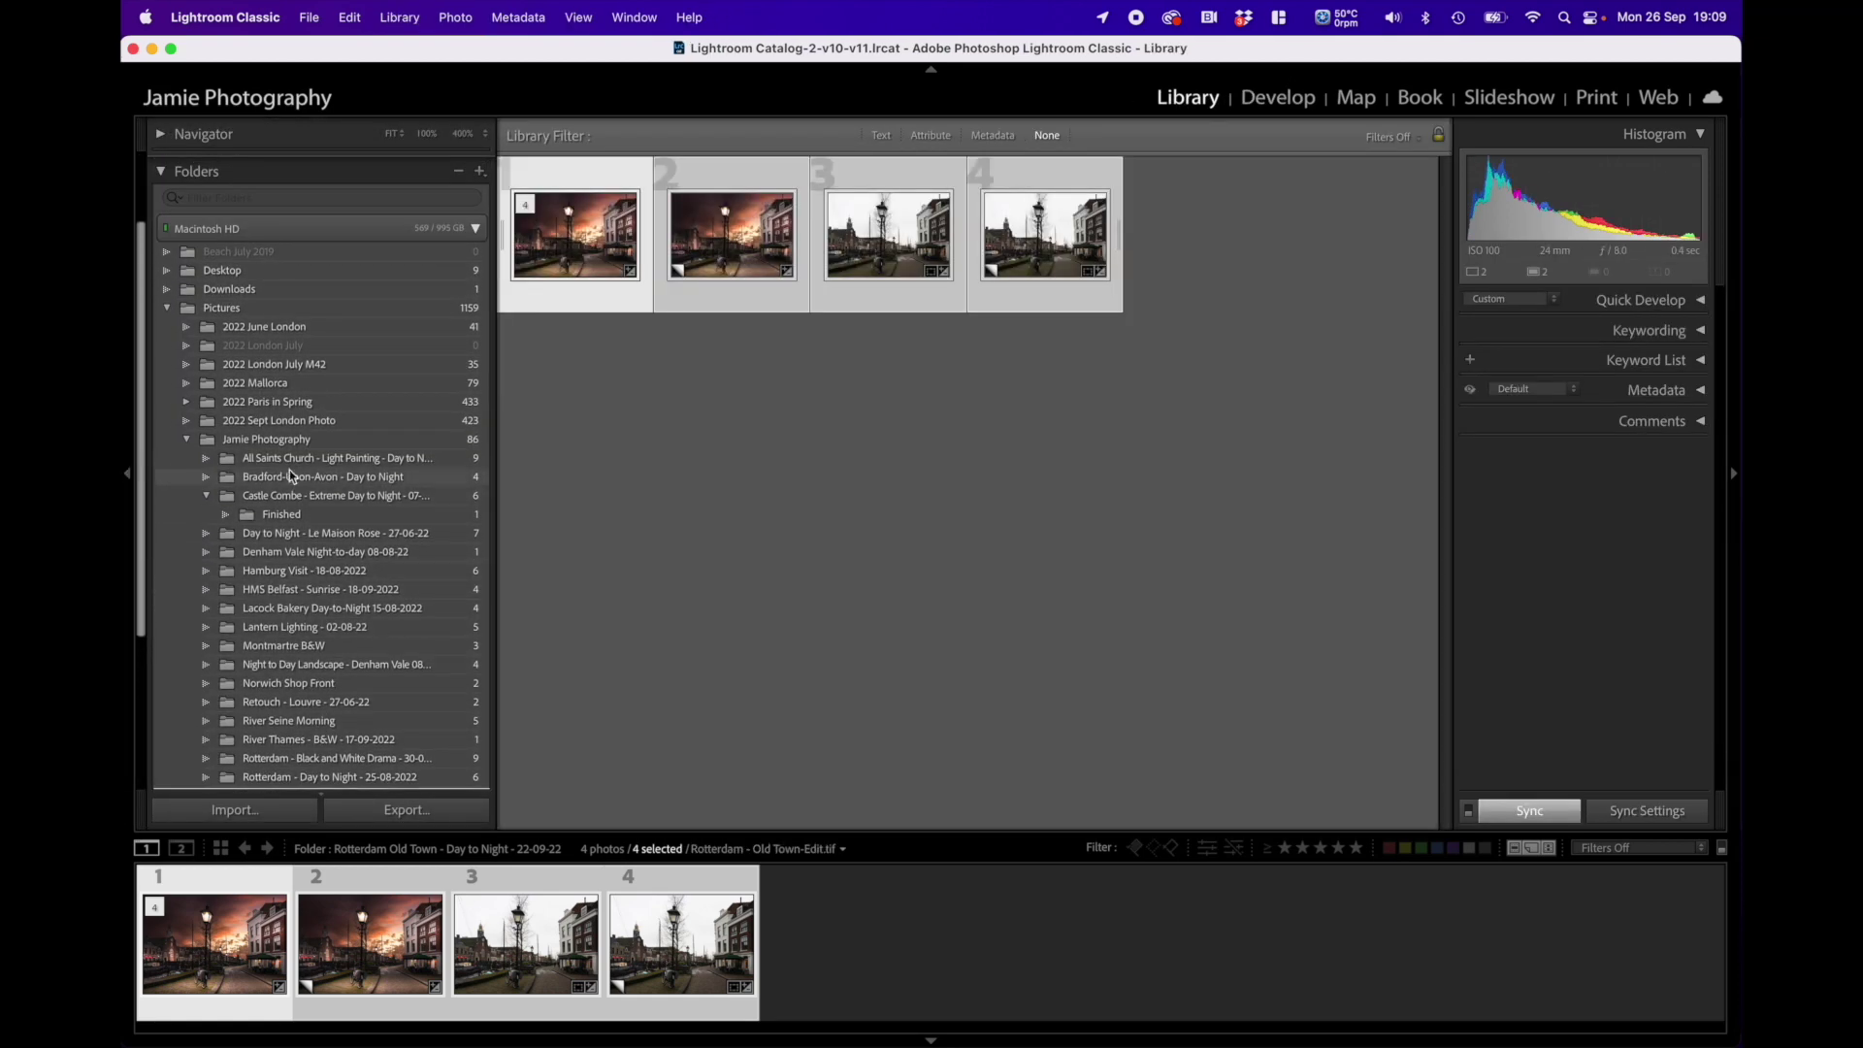
click(286, 444)
right_click(286, 445)
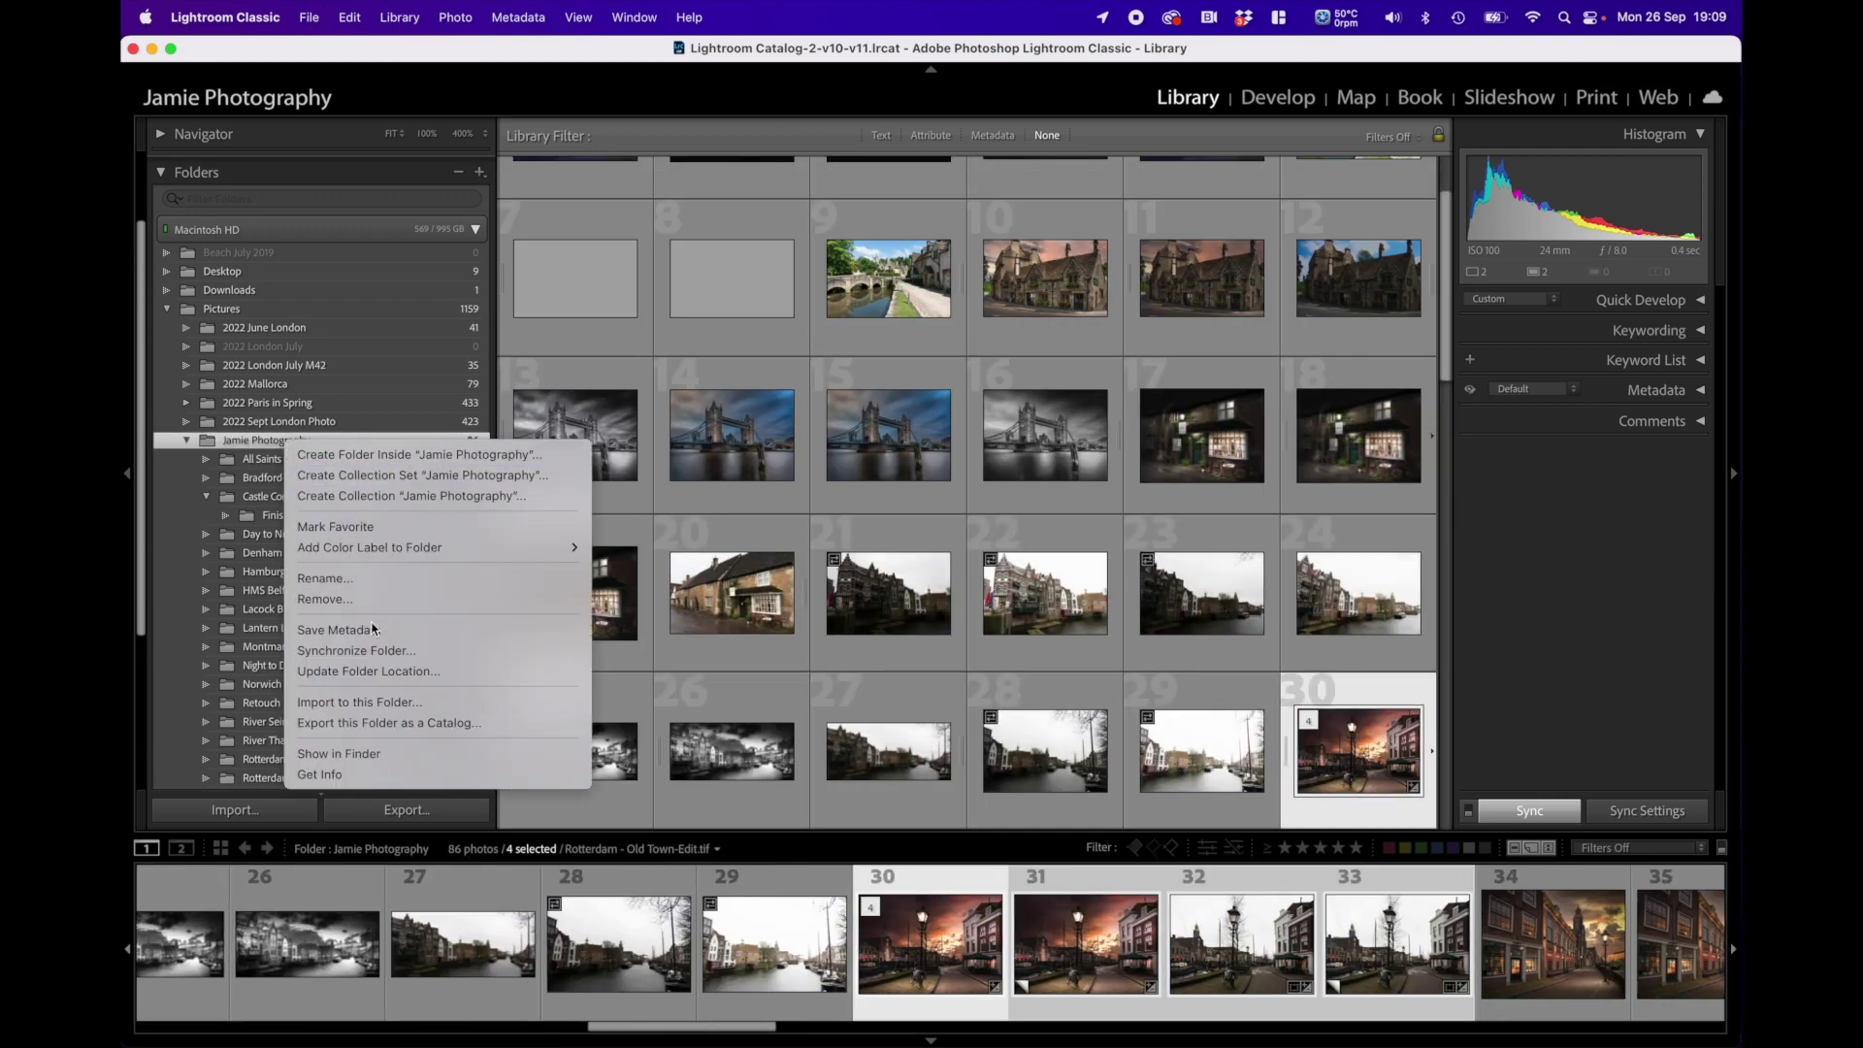
click(370, 656)
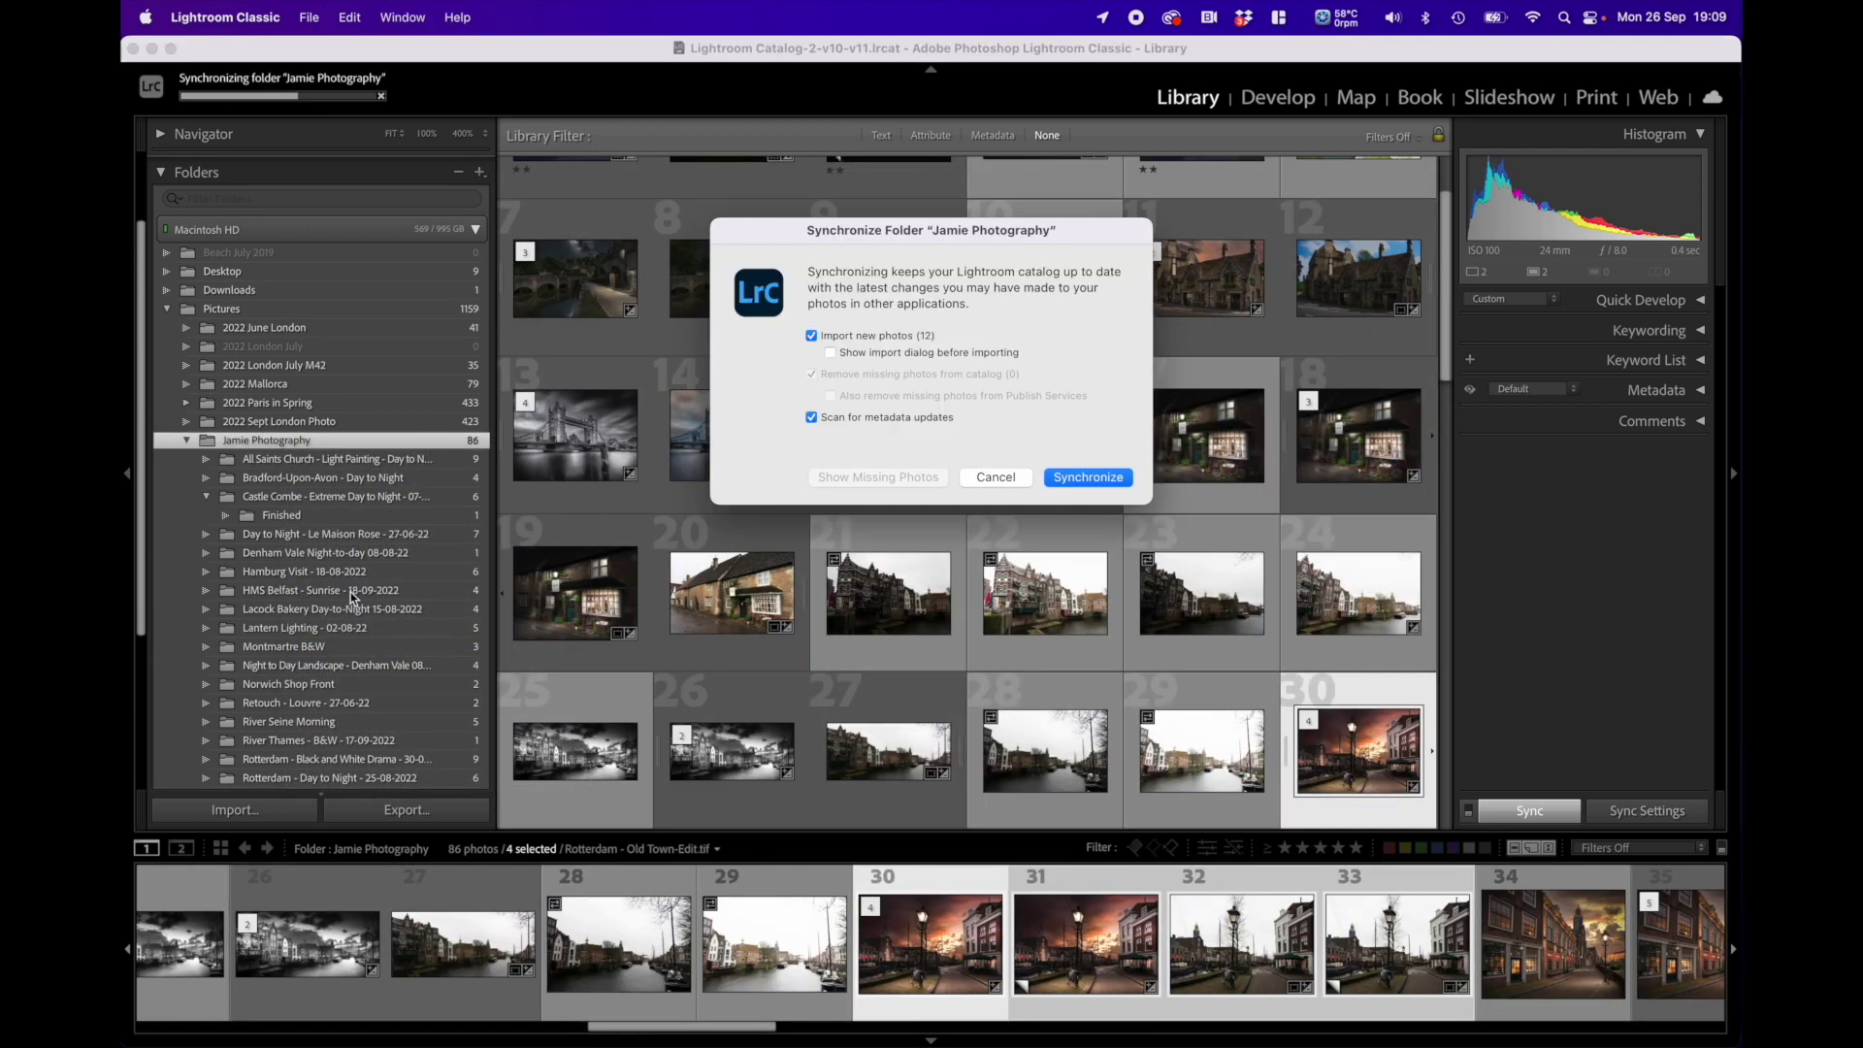
click(1080, 478)
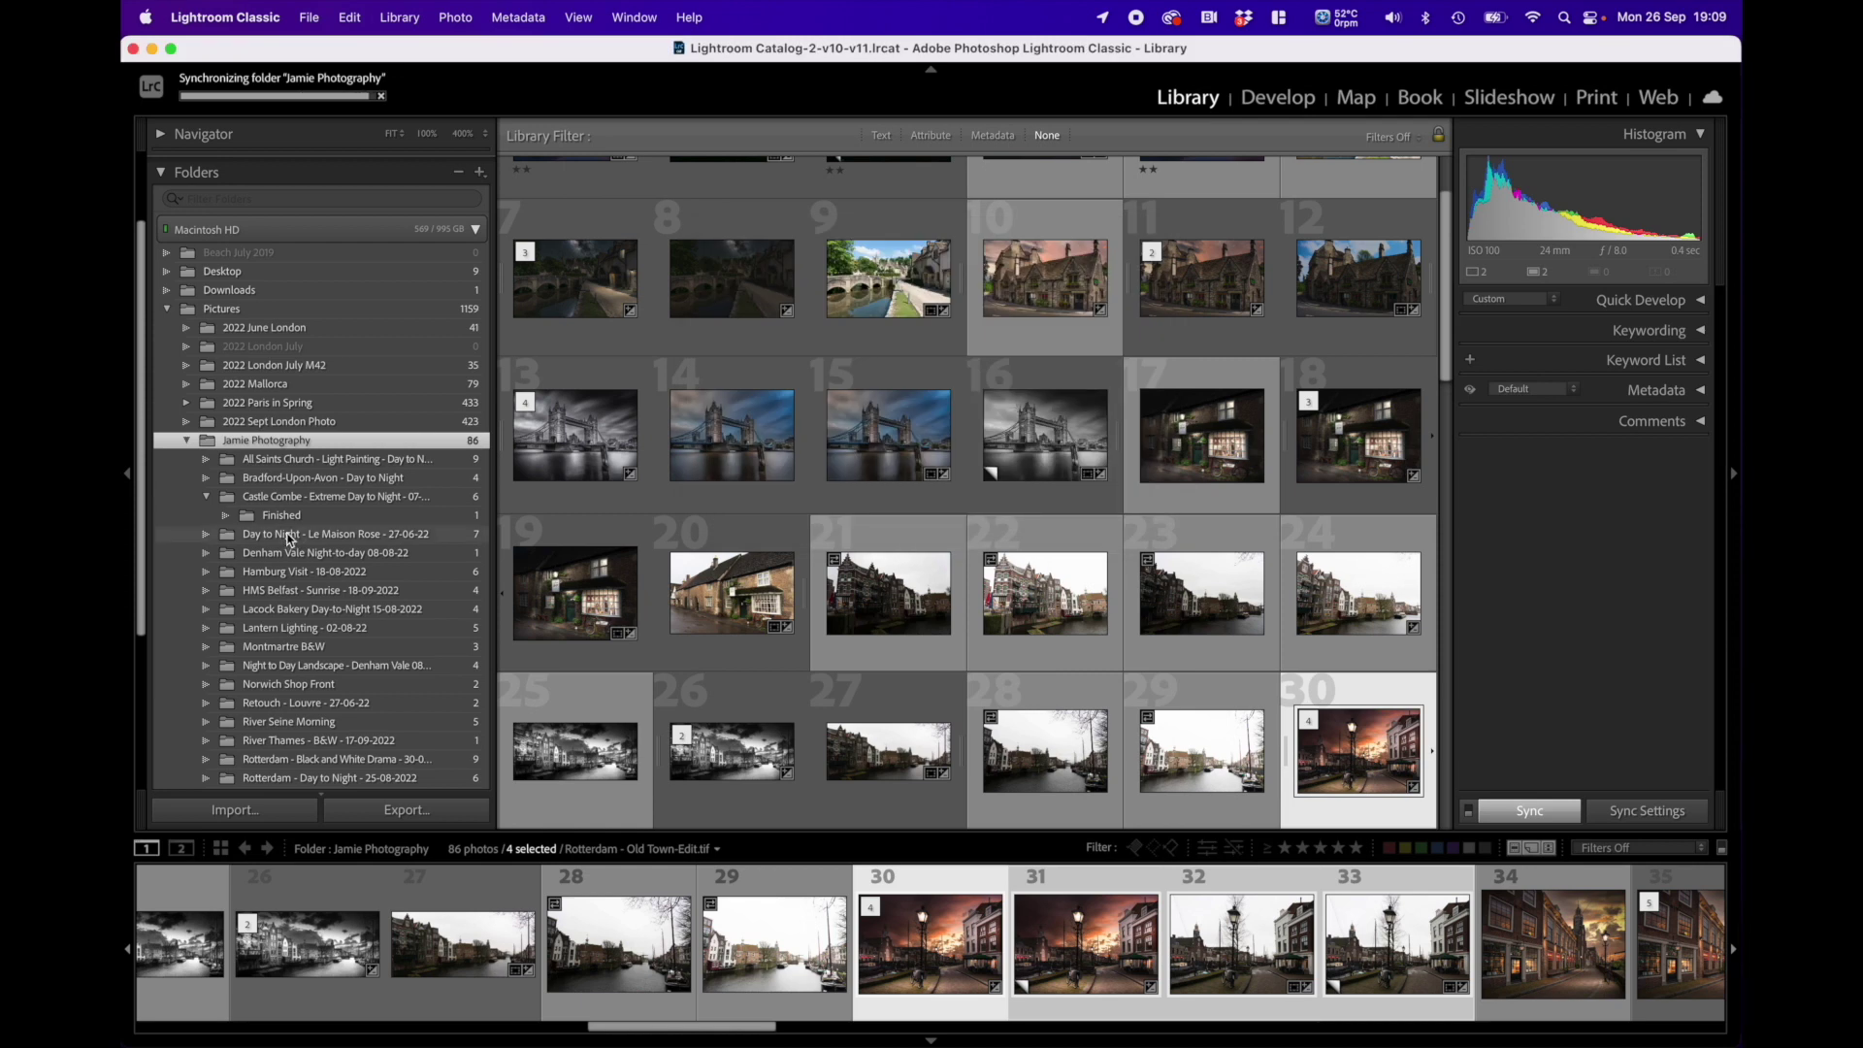
Step: Open the Rotterdam Old Town Two folder in the Library and expand it to reach its Test subfolder
scroll(287, 524, down, 3)
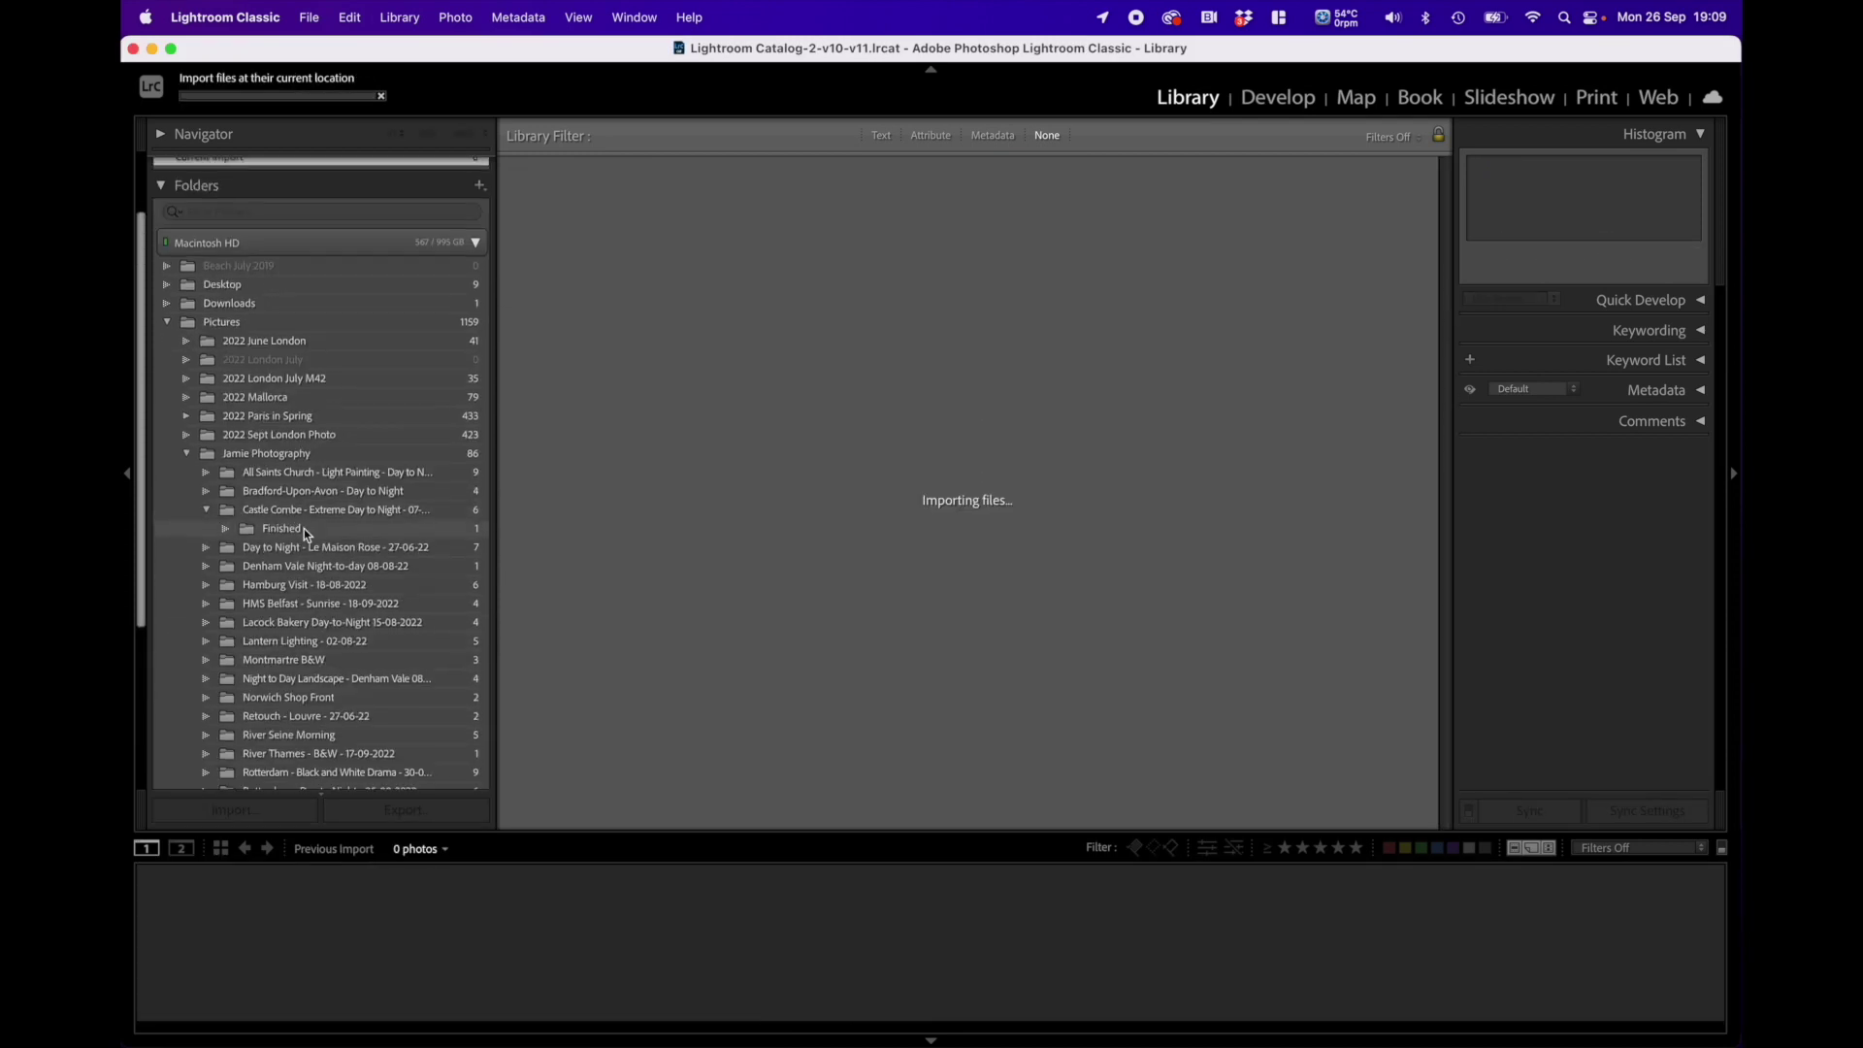
scroll(300, 532, down, 5)
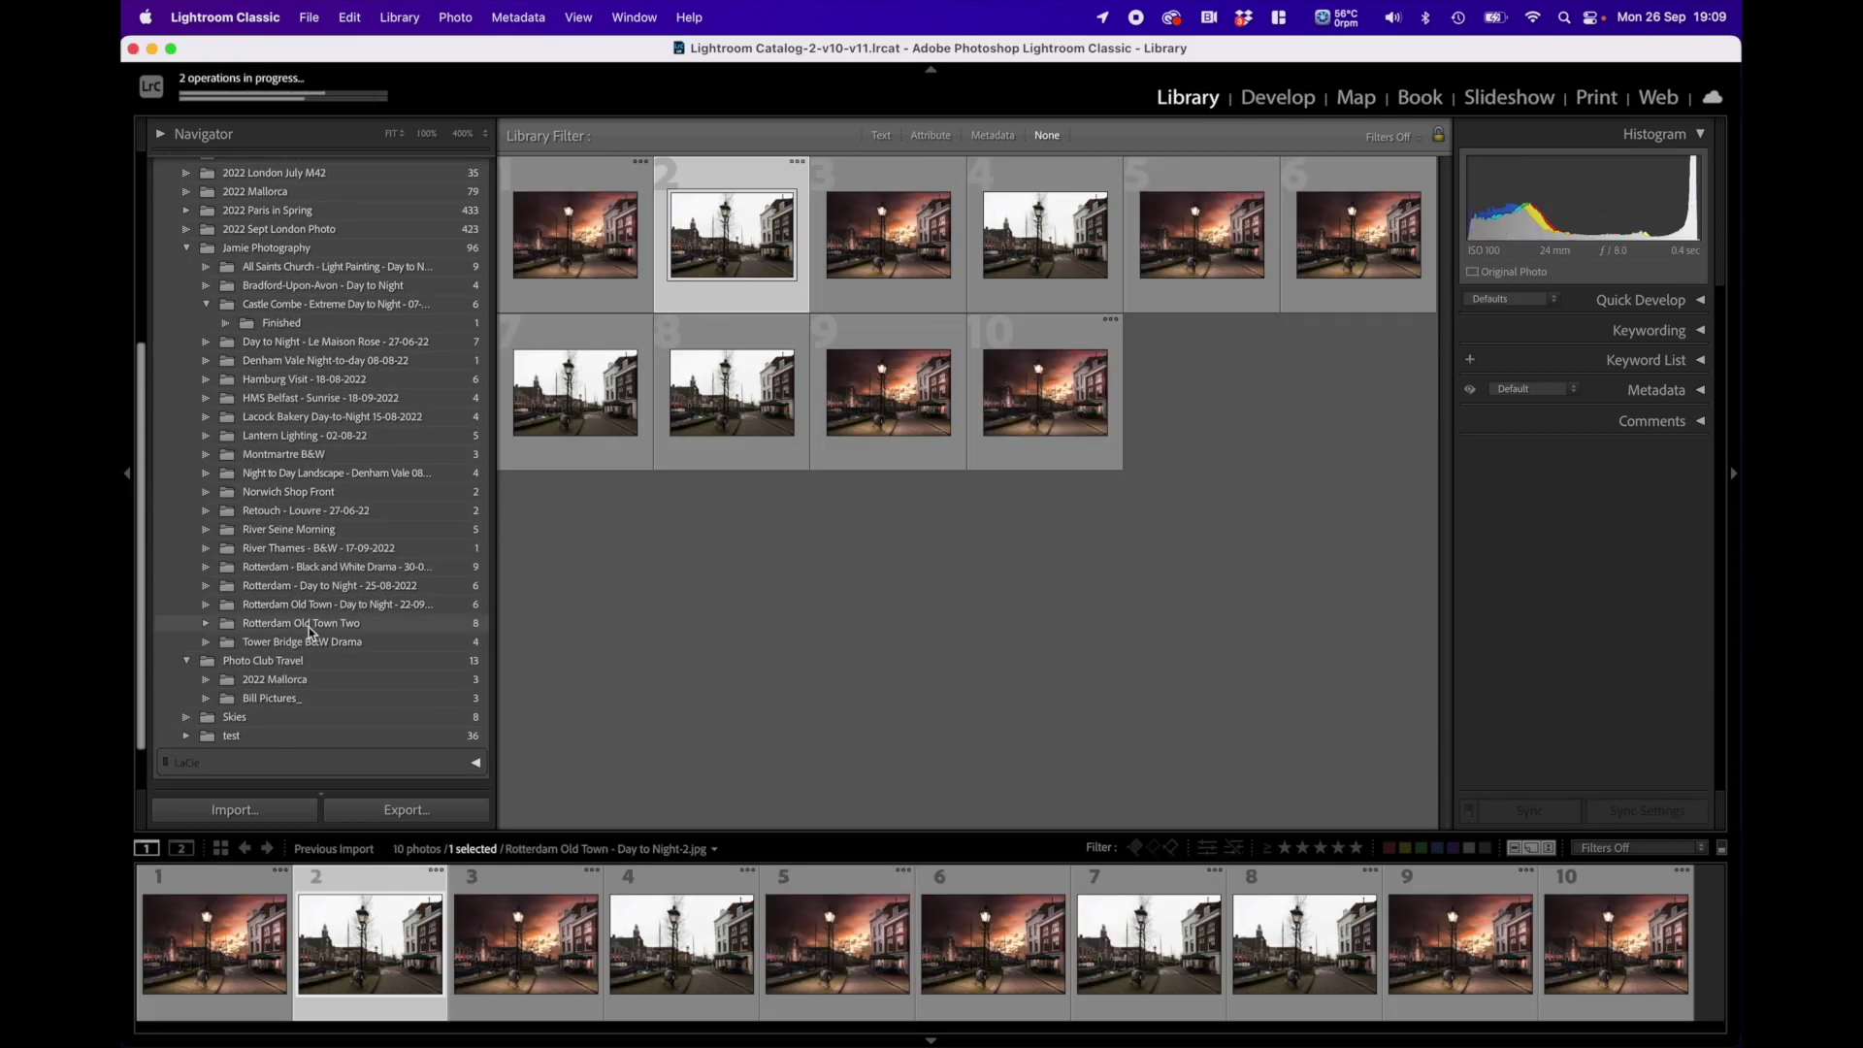
click(309, 626)
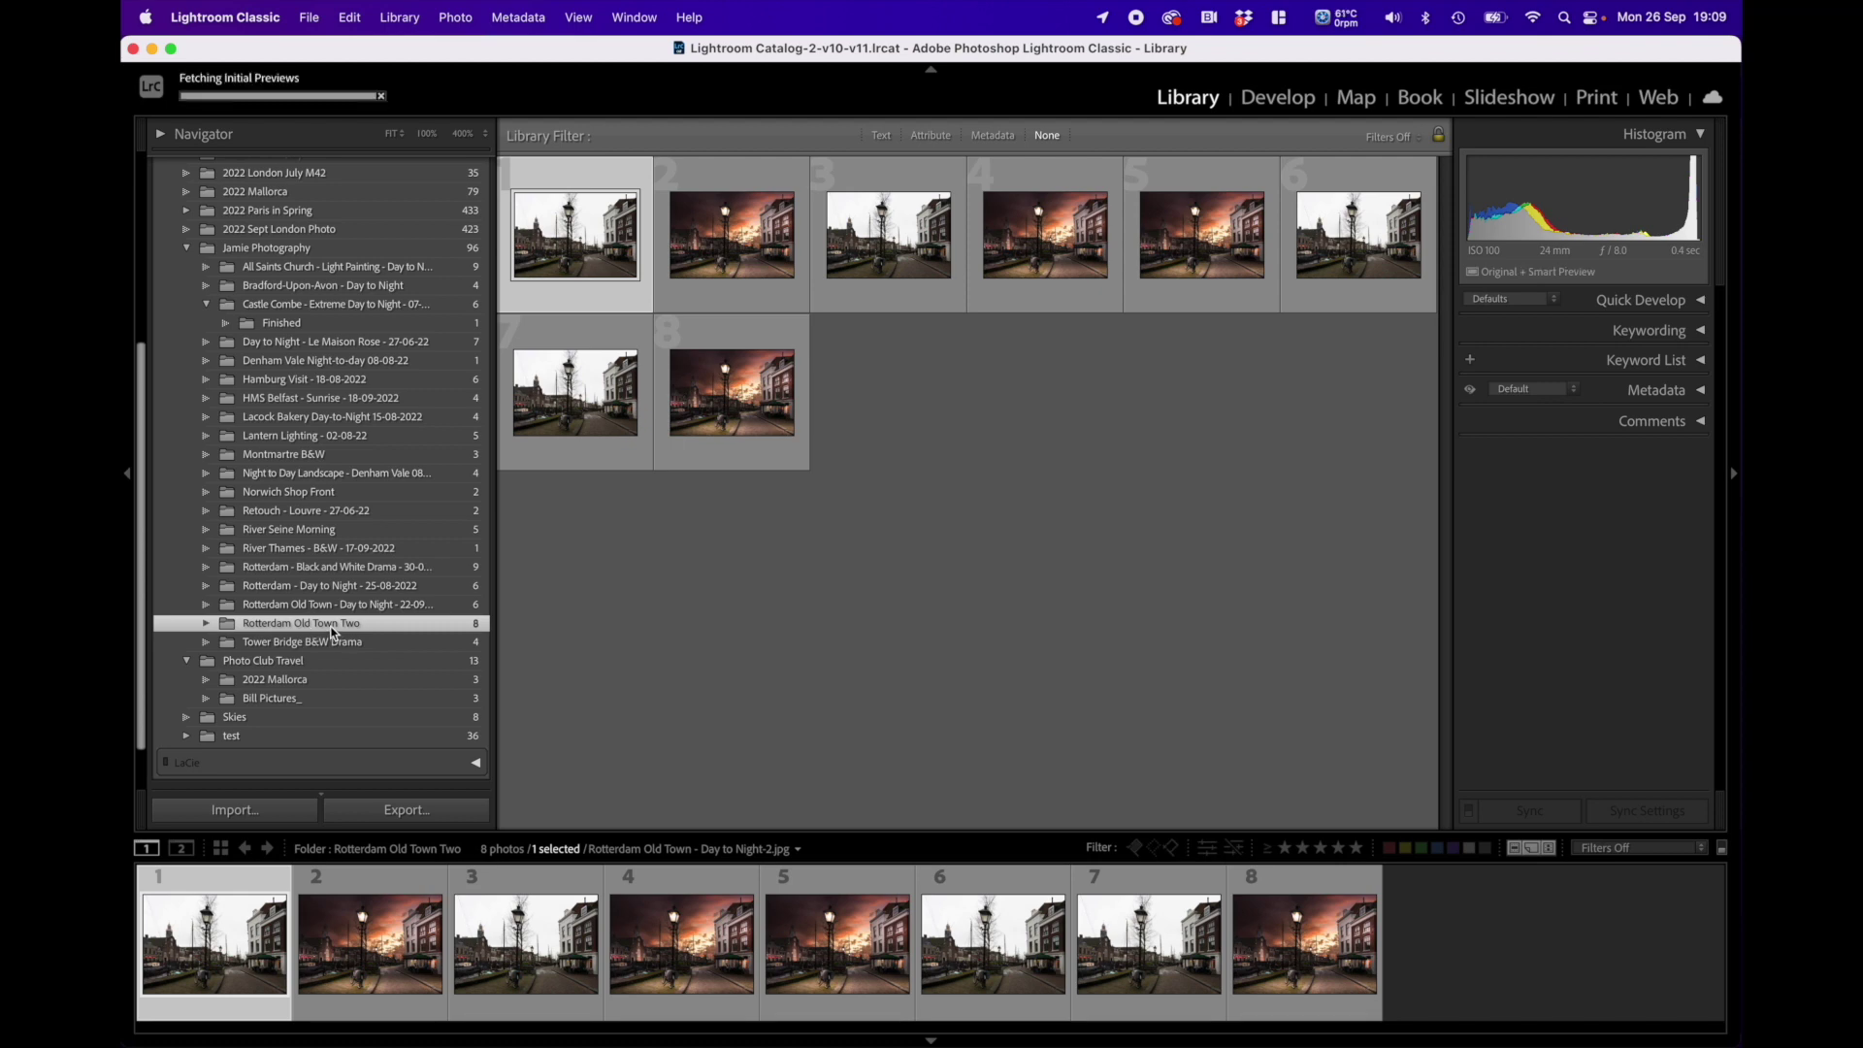
click(205, 624)
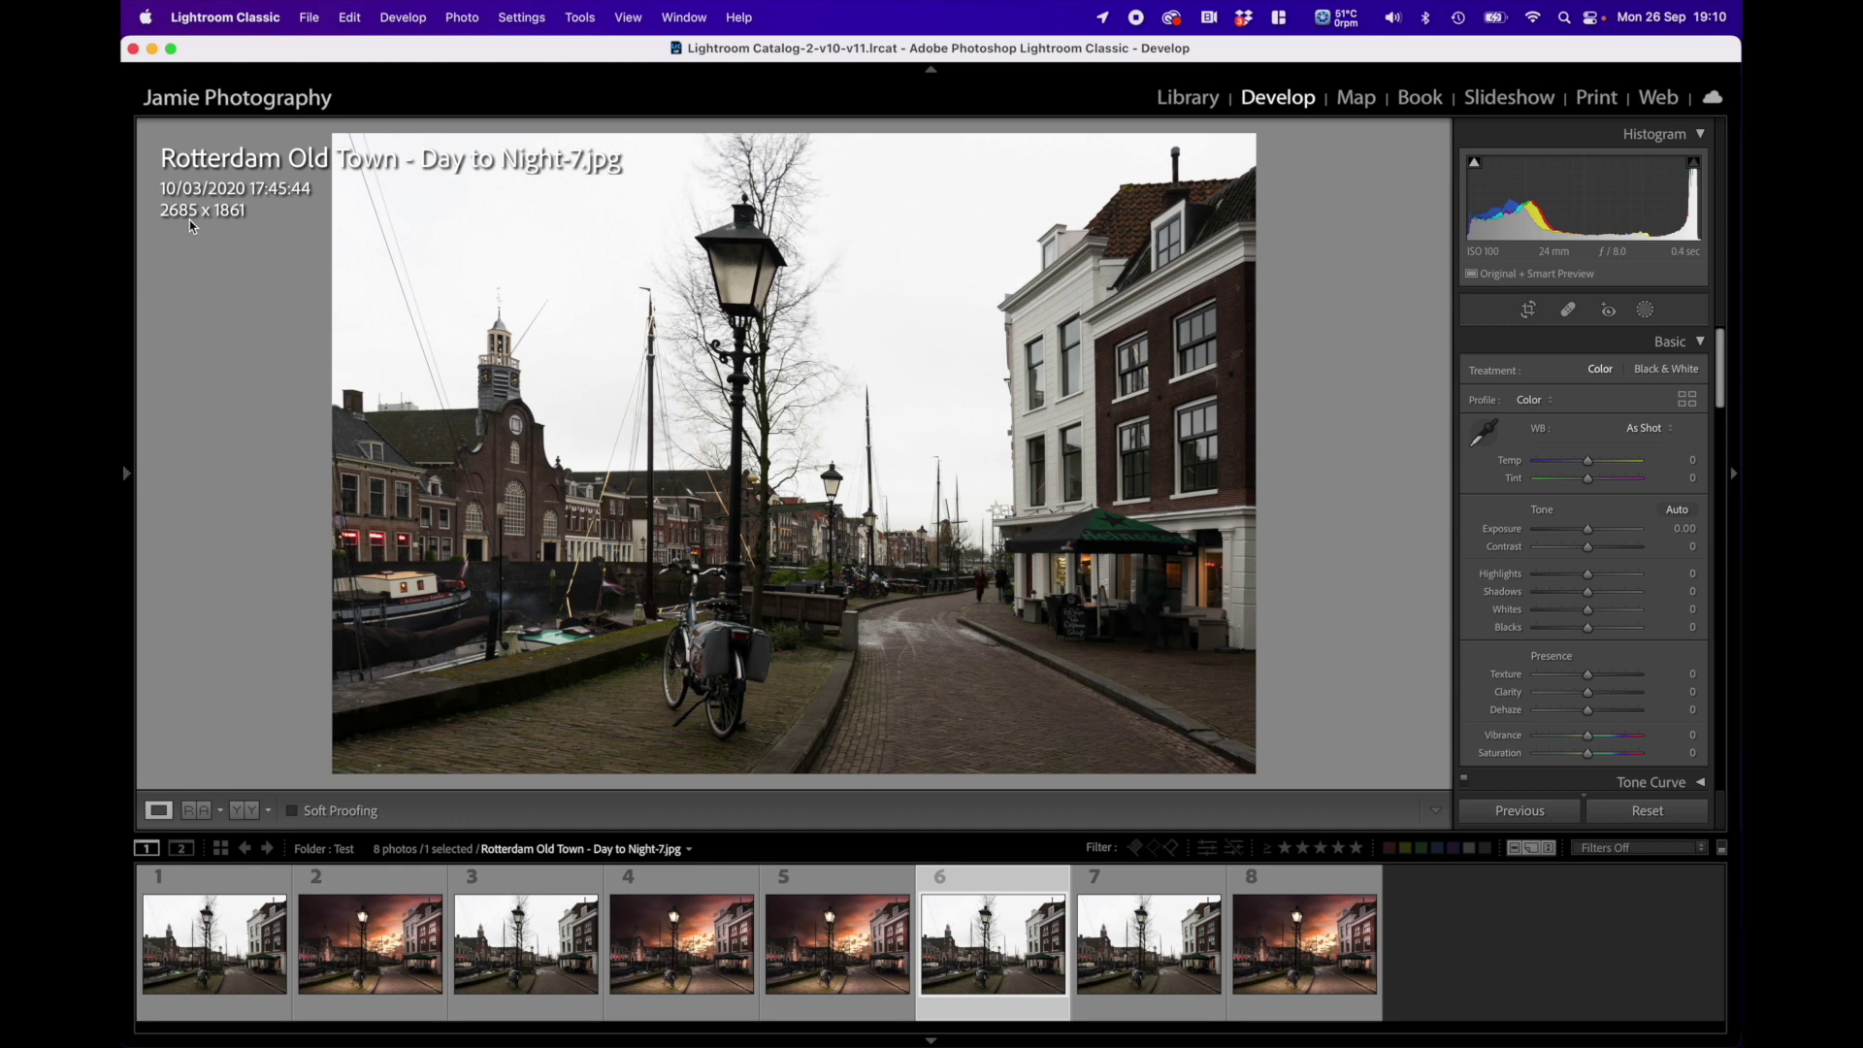
Step: Switch to Calculator, multiply the exported photo's pixel dimensions, 2685 × 1861, and close Calculator
mouse_move(604, 1029)
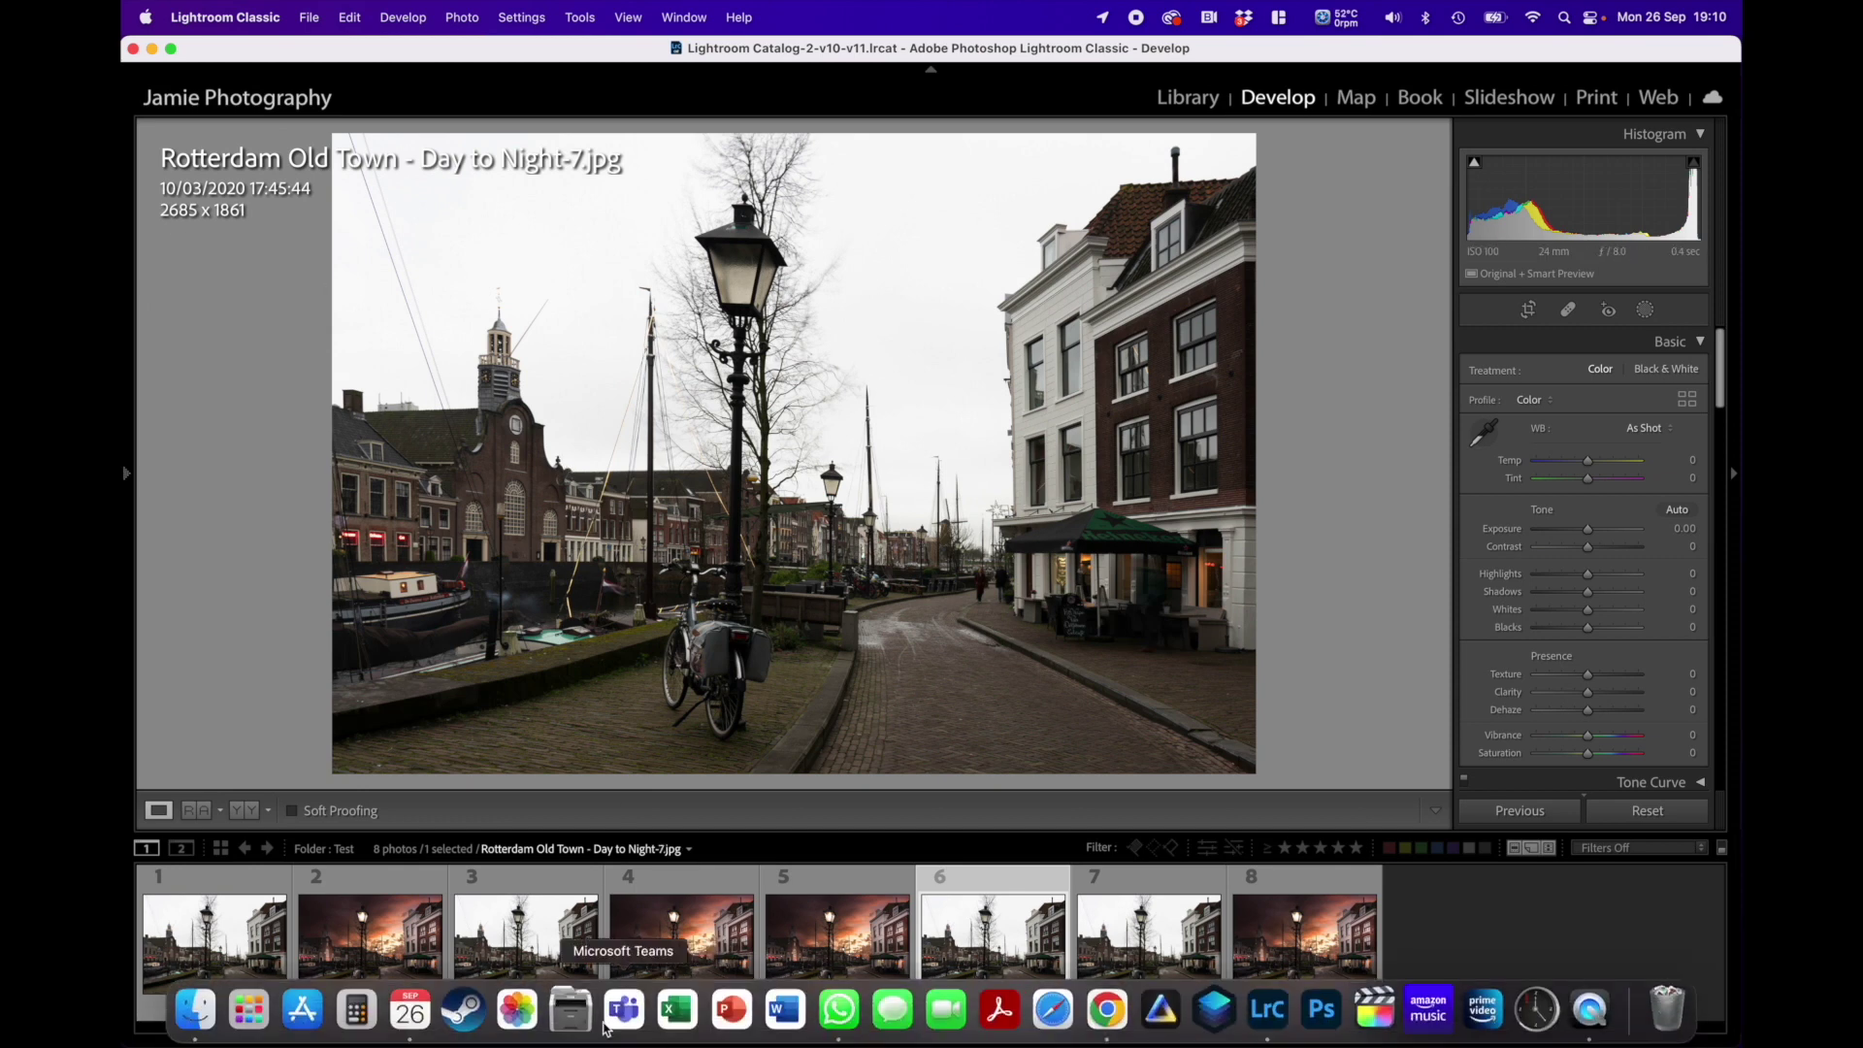
click(357, 1012)
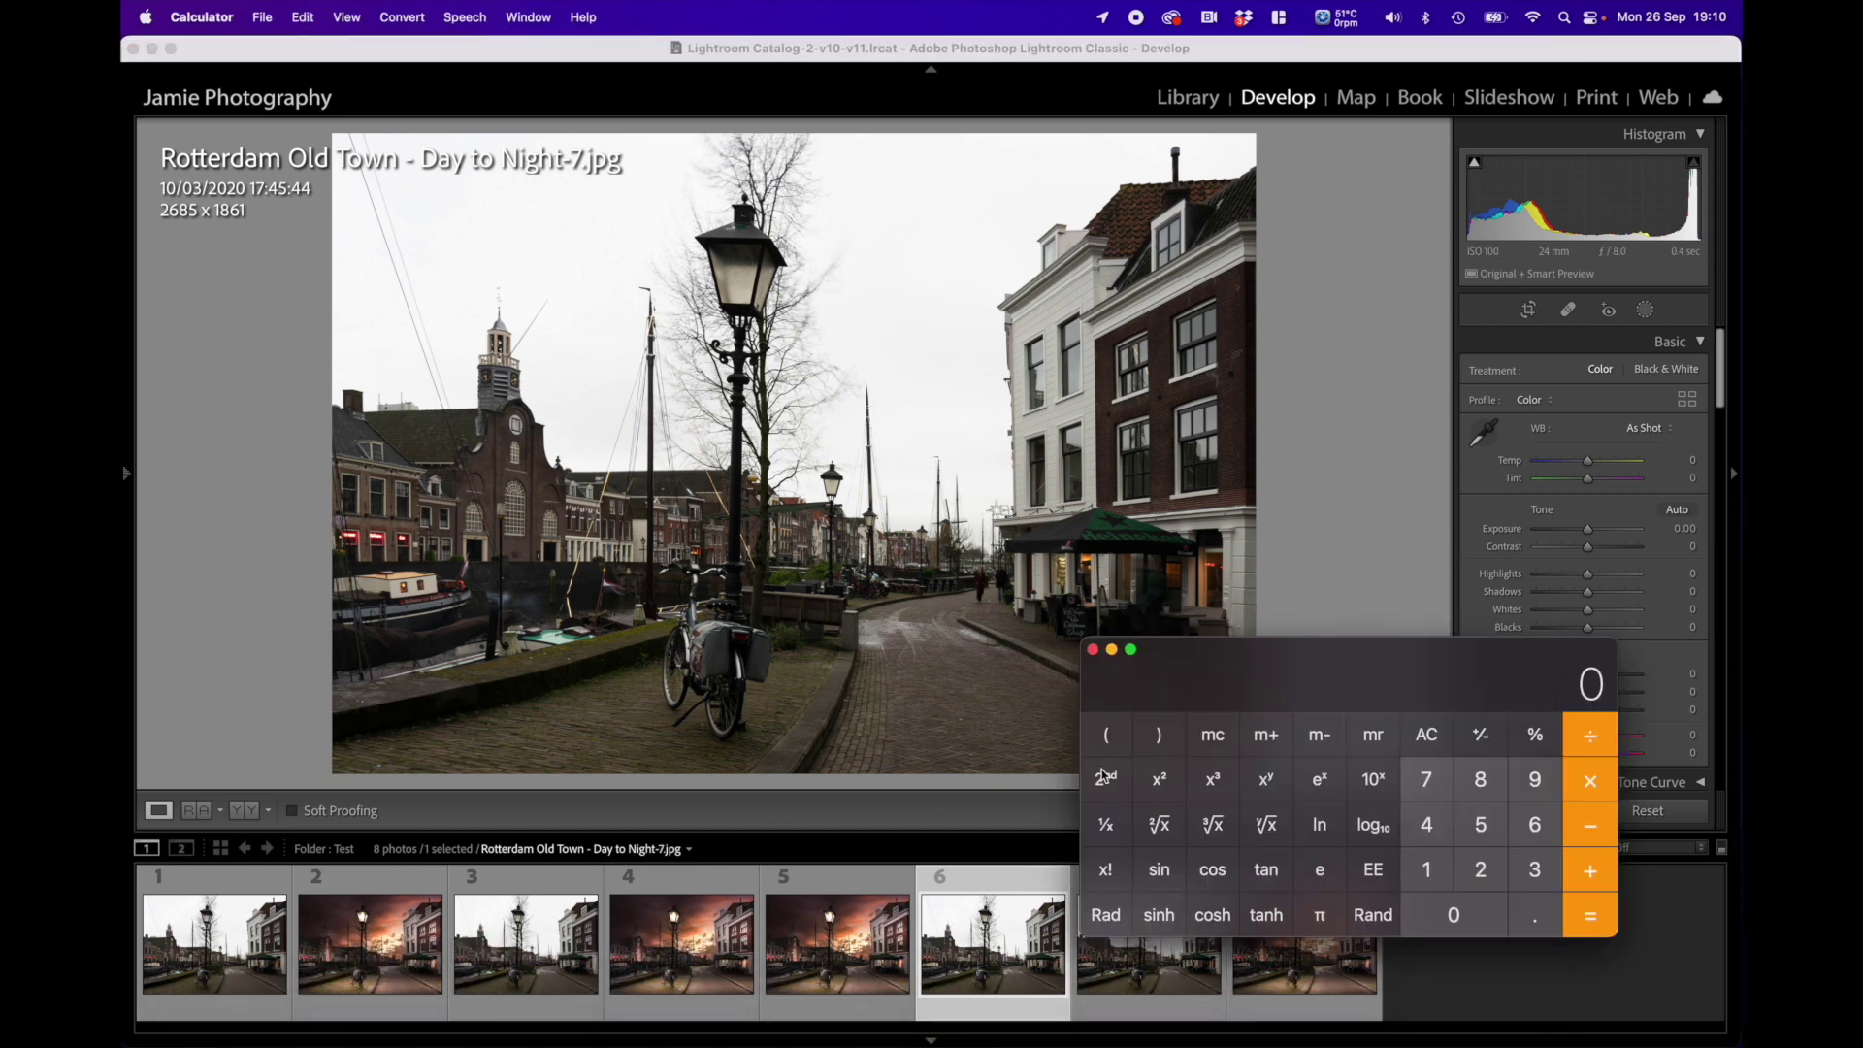
click(1496, 865)
click(1537, 828)
click(1470, 774)
click(1481, 833)
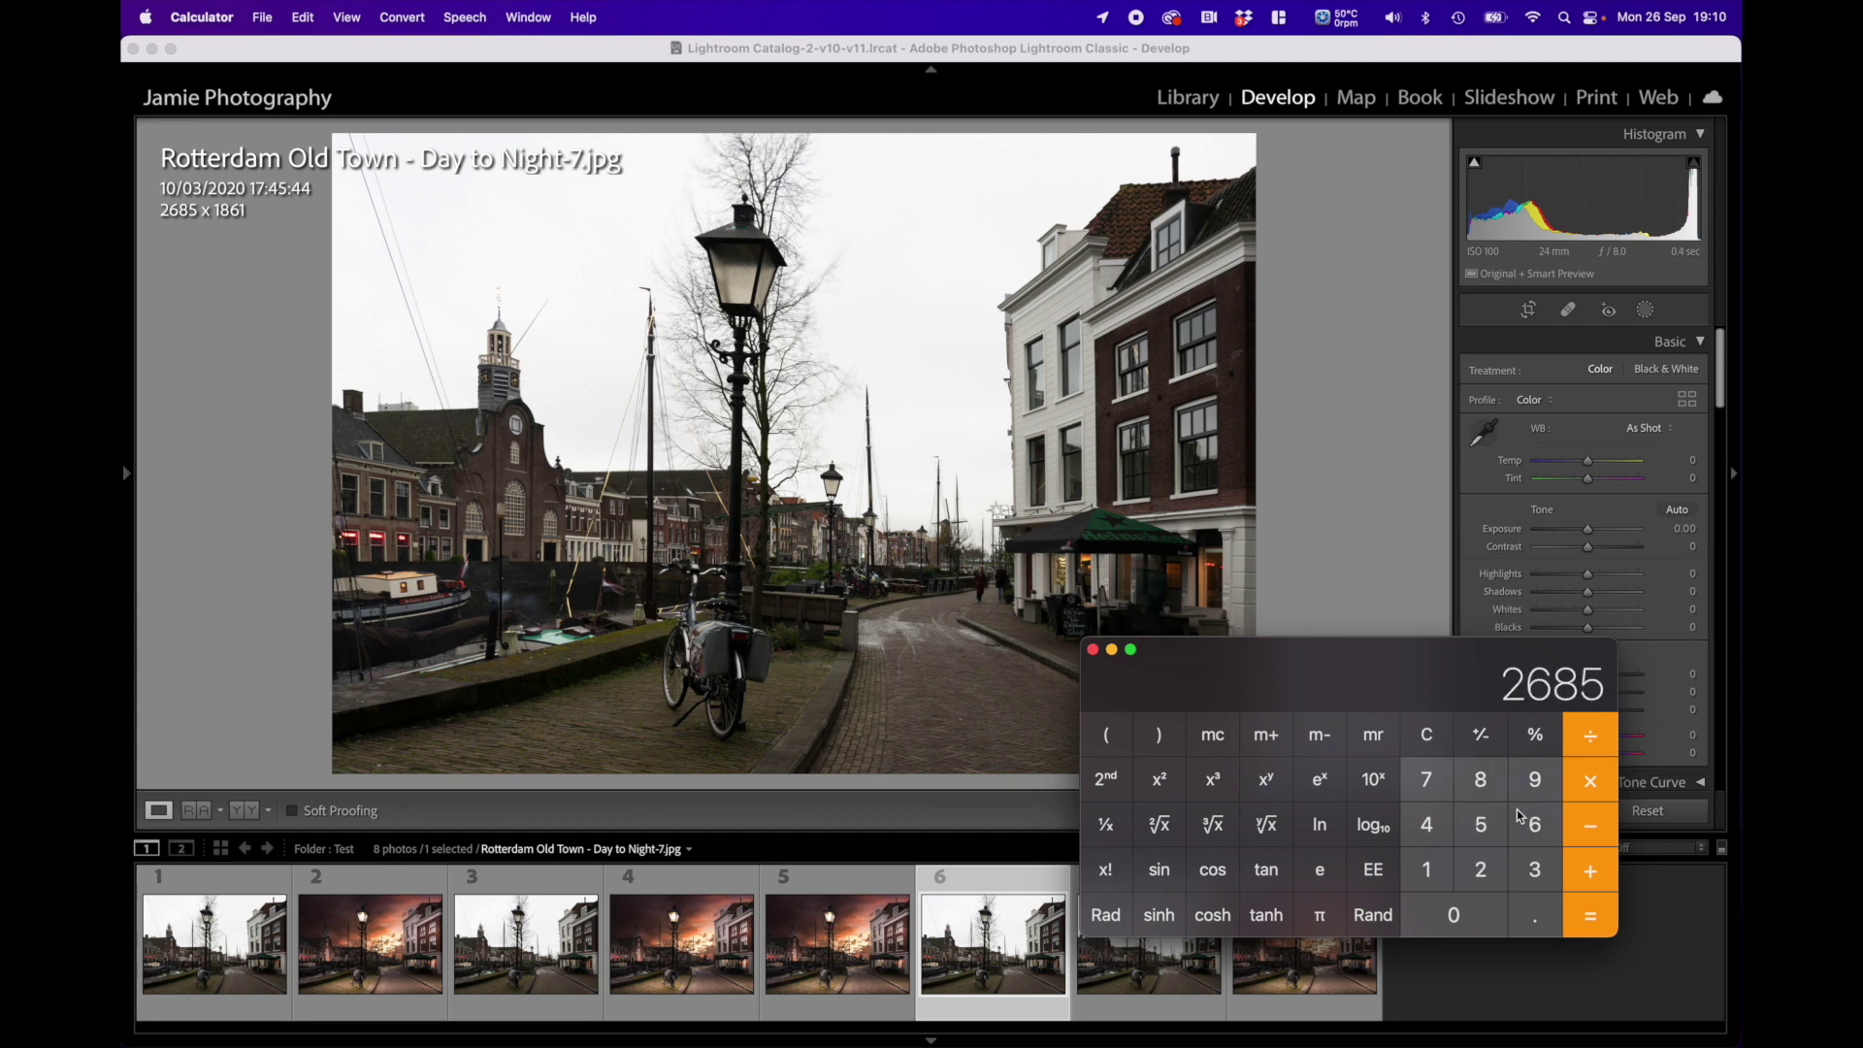
click(1578, 788)
click(1429, 874)
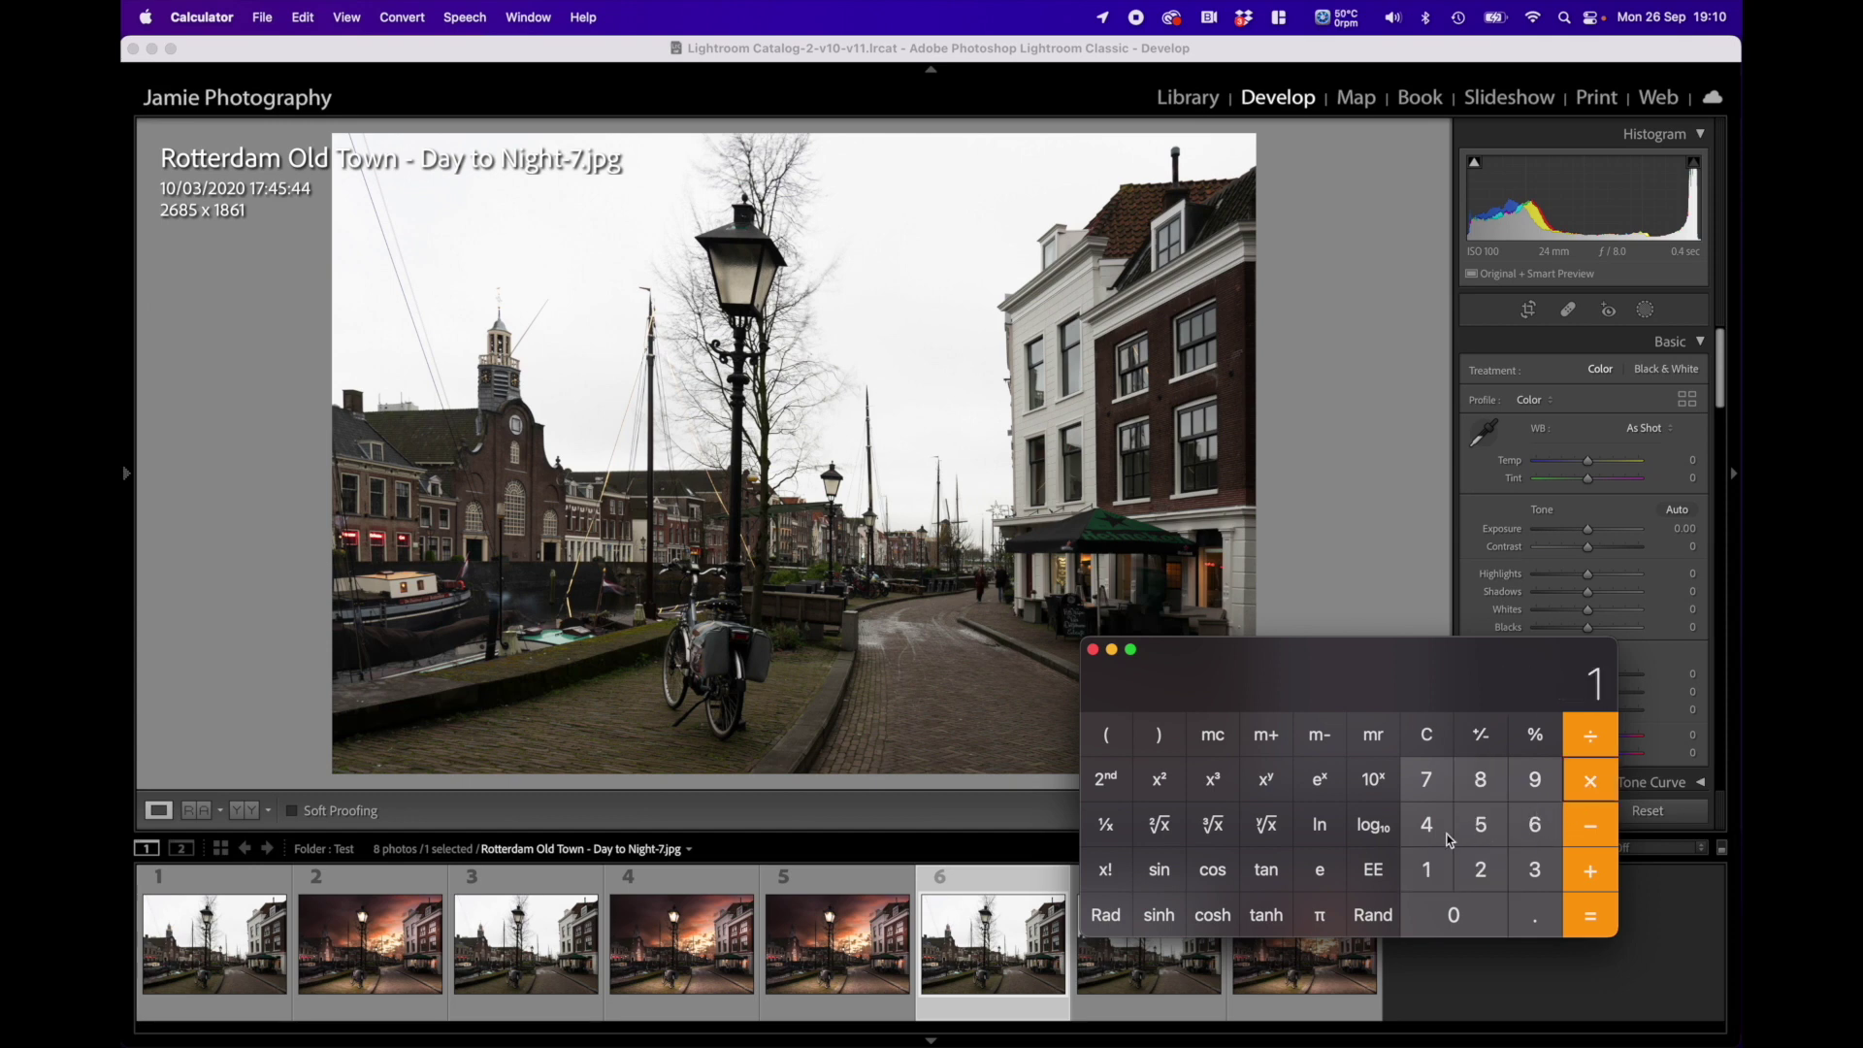
click(1487, 790)
click(1532, 835)
click(1437, 874)
click(1592, 916)
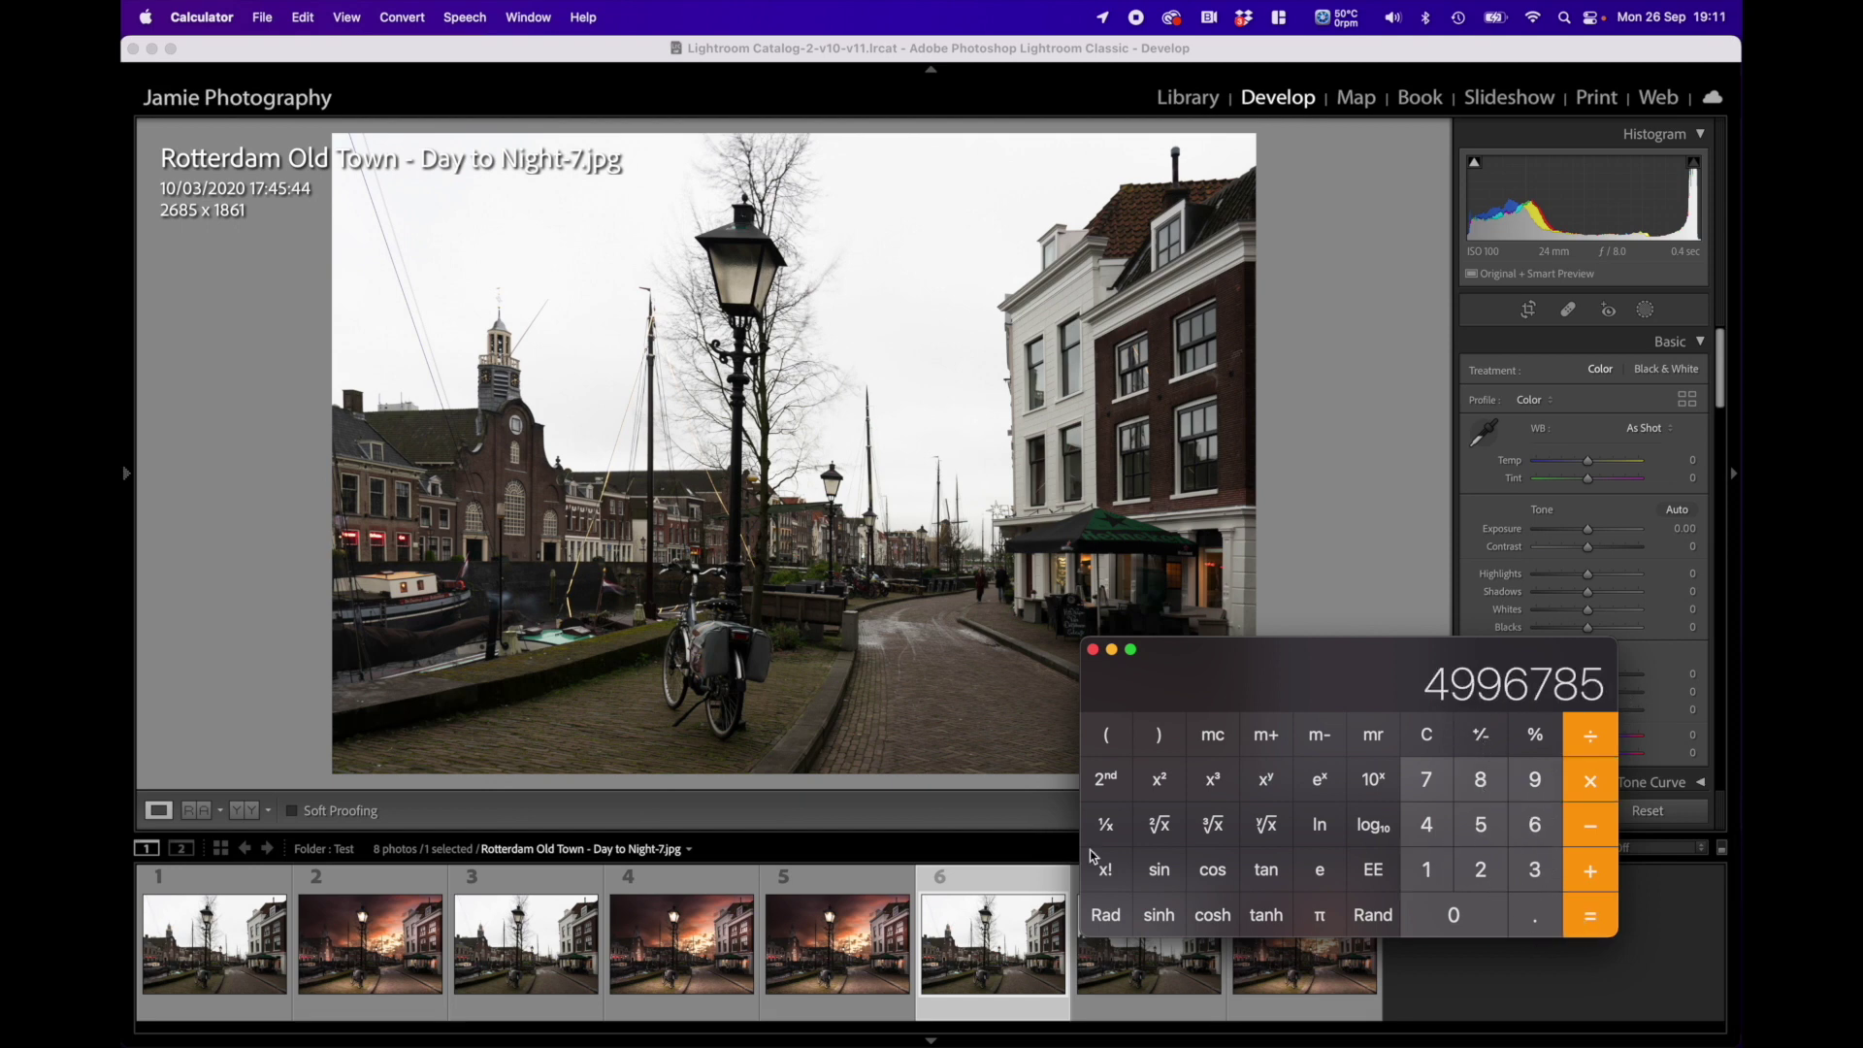
click(1094, 650)
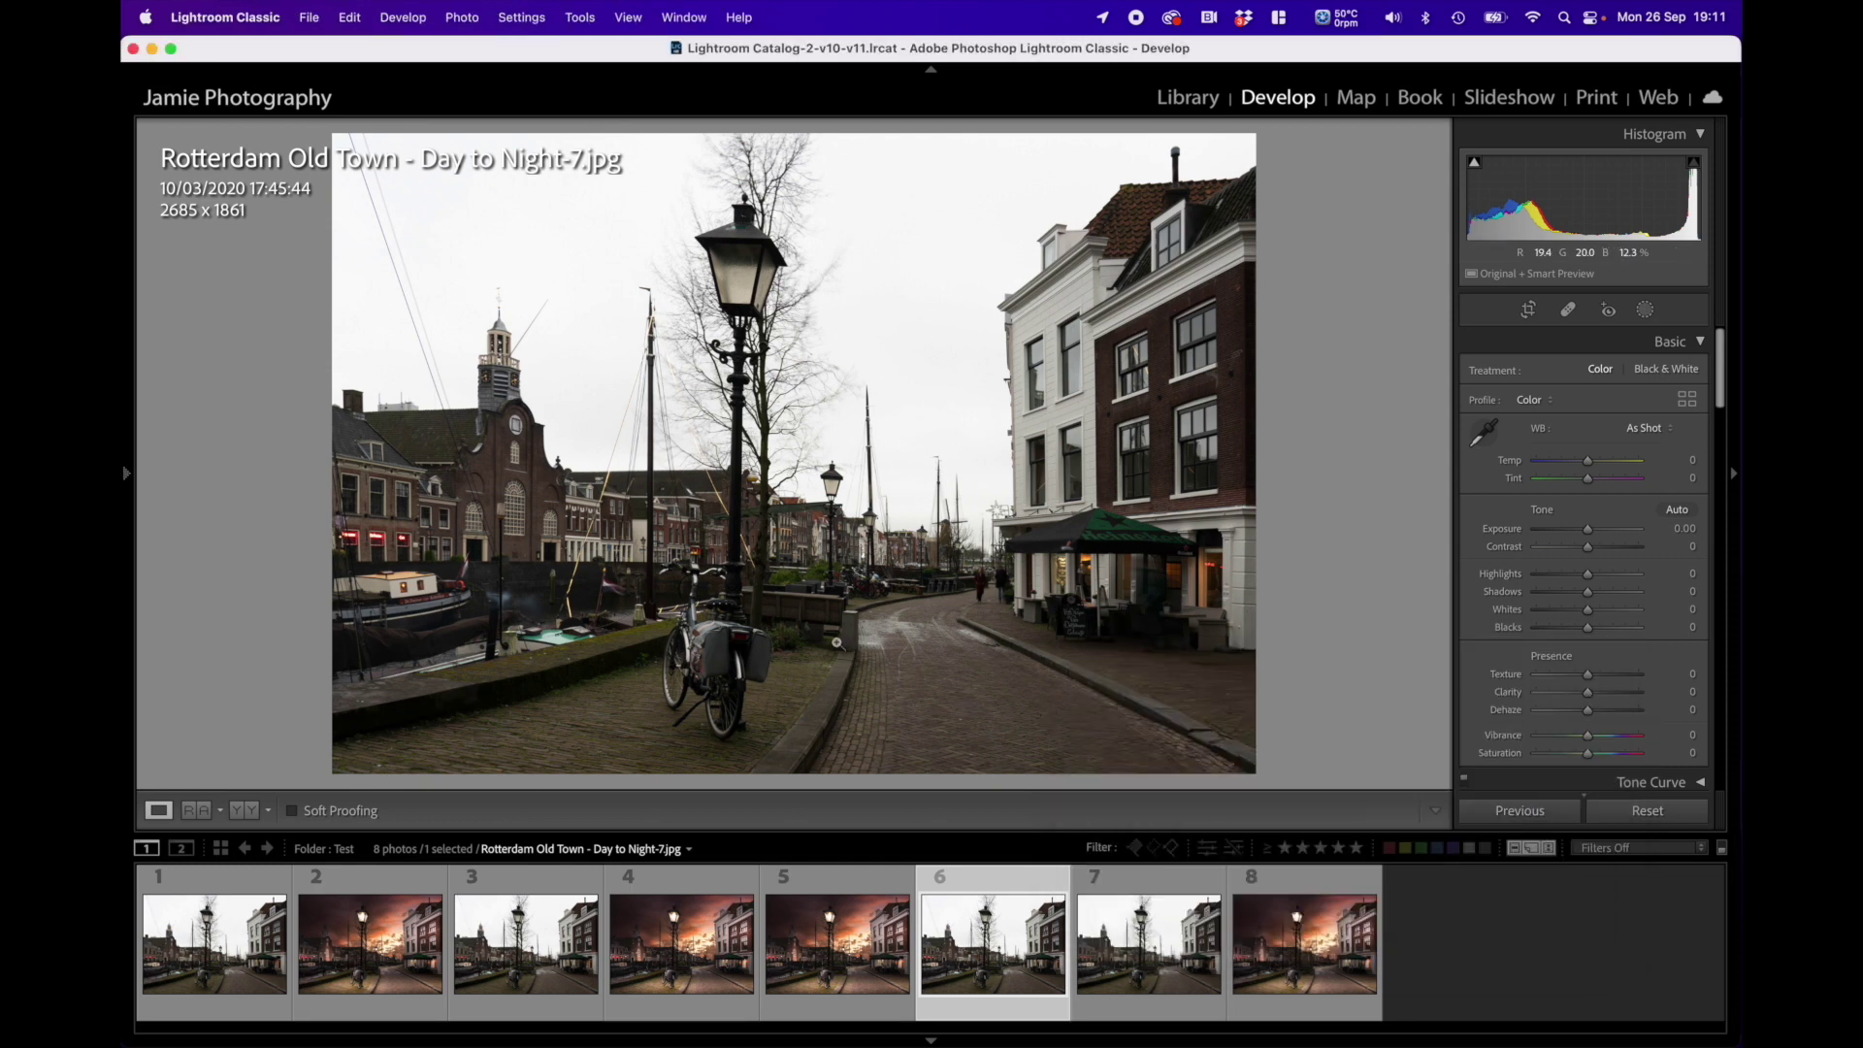
Step: Cycle the photo's information overlay until it is hidden
key(i)
key(i)
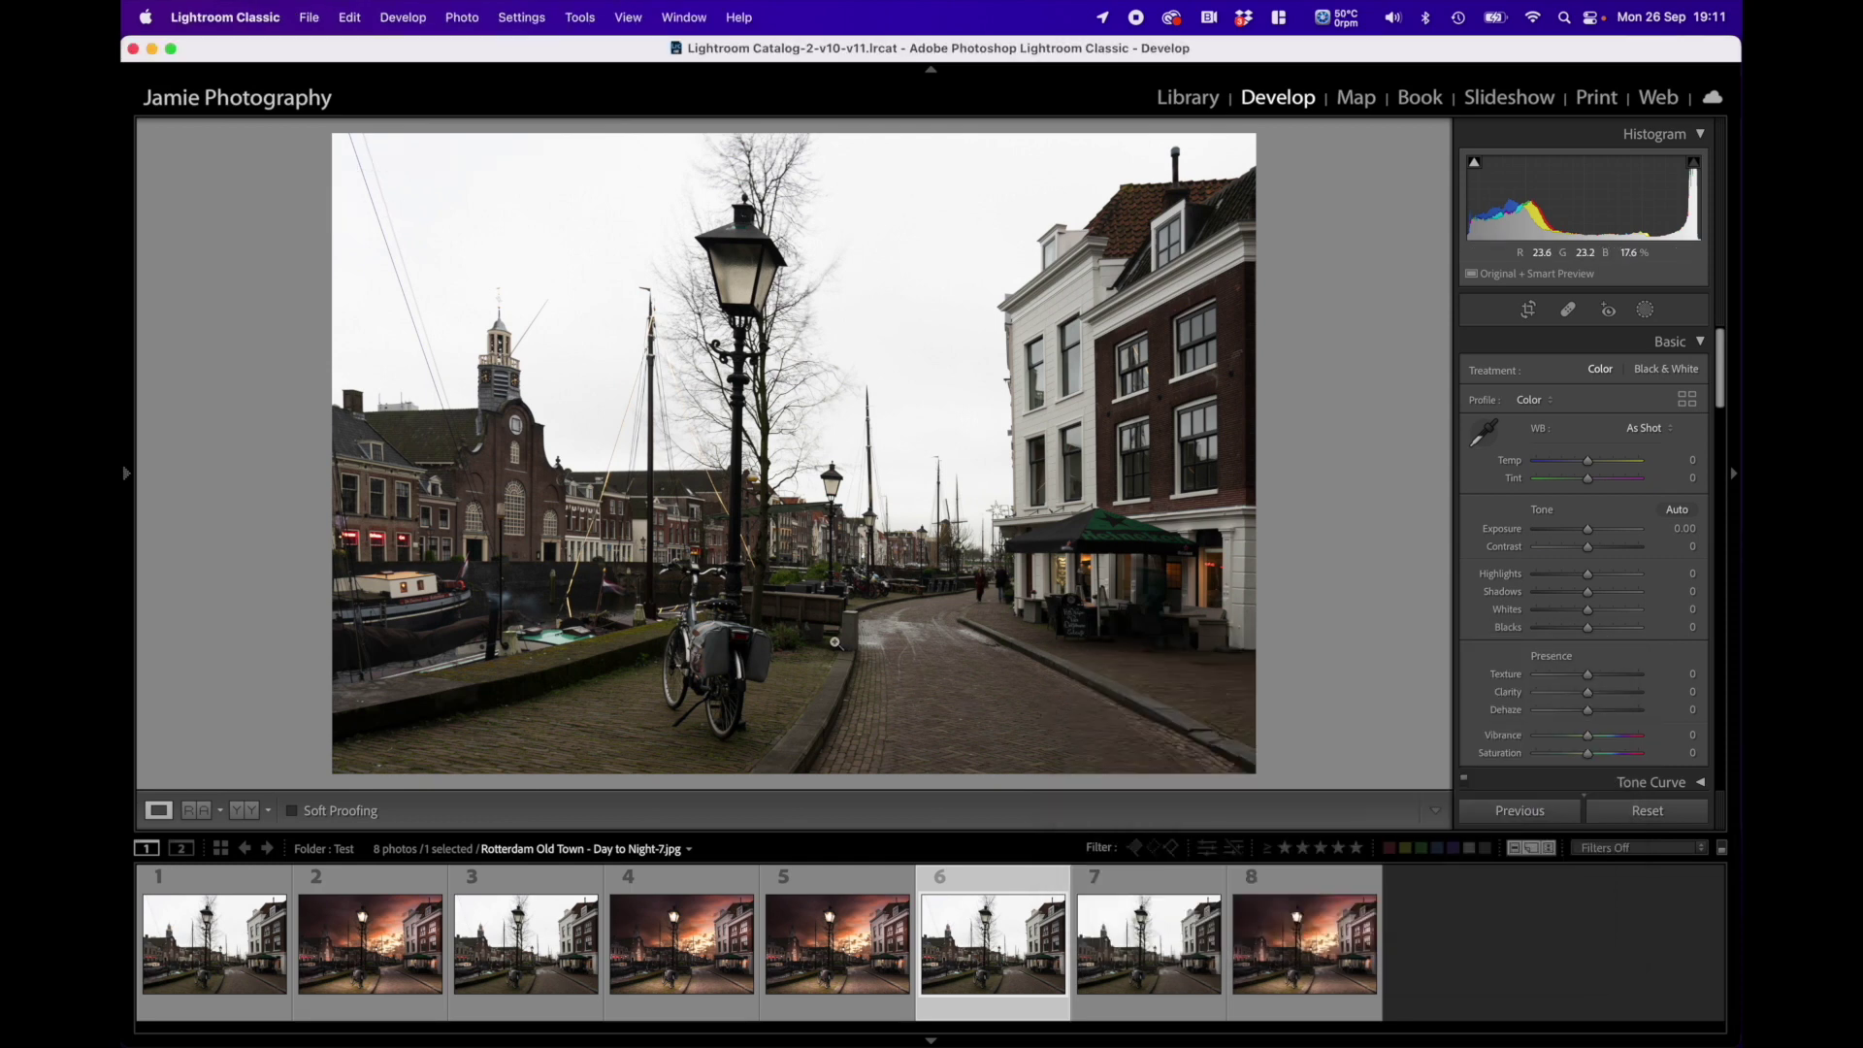